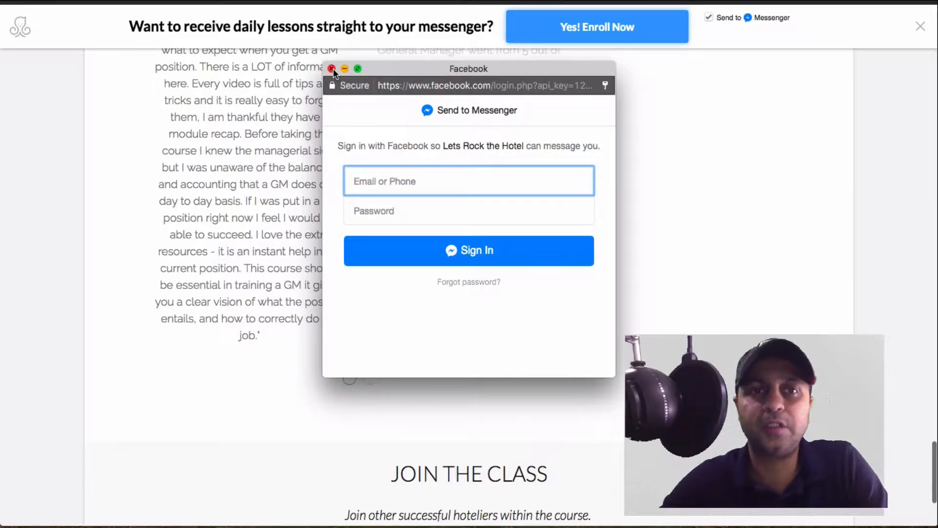
Step: Close the Facebook sign-in window and dismiss the messenger enrollment bar on the course page
{"action": "left_click", "coordinate": [332, 69]}
{"action": "scroll", "coordinate": [683, 170], "scroll_direction": "down", "scroll_amount": 3}
{"action": "scroll", "coordinate": [682, 170], "scroll_direction": "up", "scroll_amount": 15}
{"action": "scroll", "coordinate": [681, 166], "scroll_direction": "up", "scroll_amount": 10}
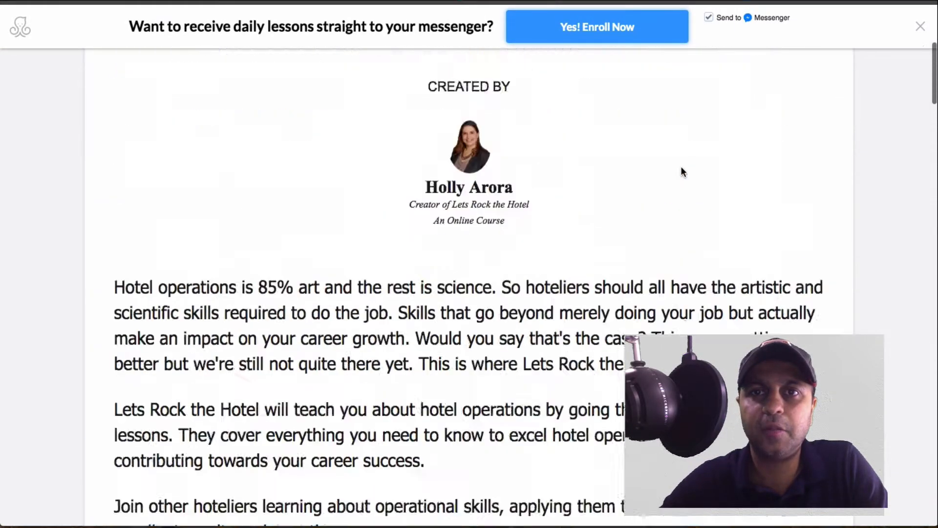
{"action": "left_click", "coordinate": [920, 26]}
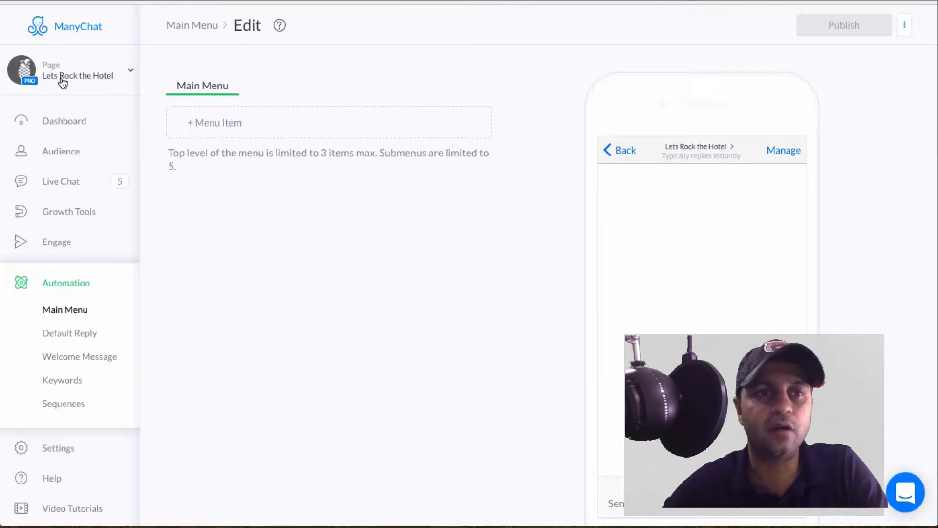
Step: Create a new growth tool for the Lets Rock the Hotel page using the Page Takeover widget type
{"action": "left_click", "coordinate": [96, 213]}
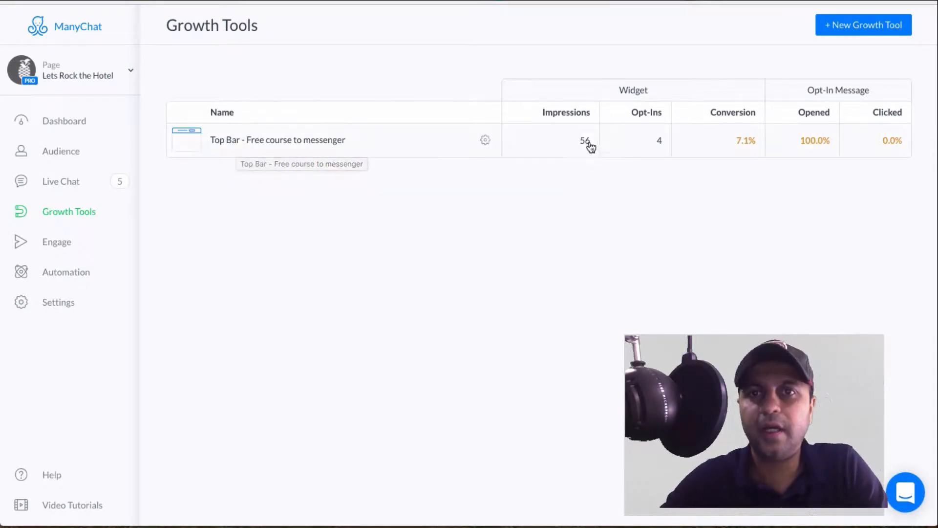
{"action": "mouse_move", "coordinate": [577, 132]}
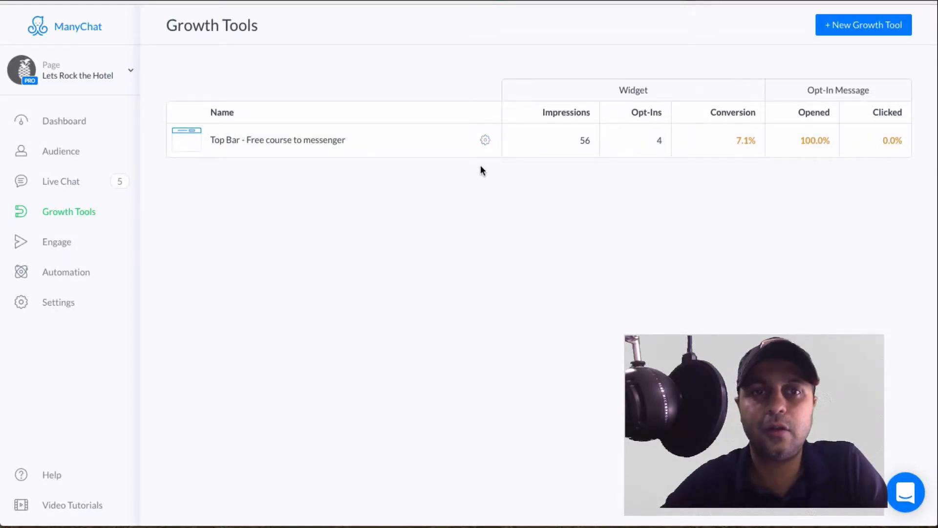
{"action": "left_click", "coordinate": [854, 35]}
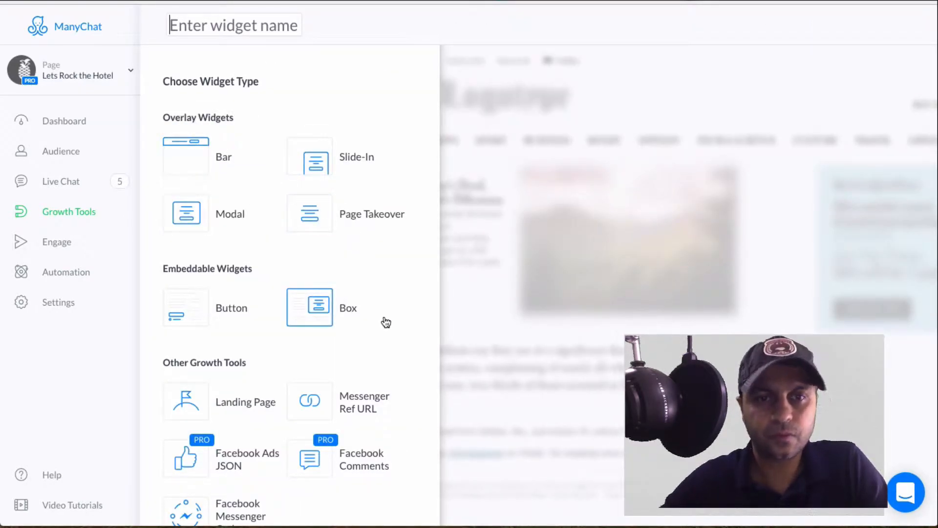
{"action": "scroll", "coordinate": [385, 321], "scroll_direction": "down", "scroll_amount": 1}
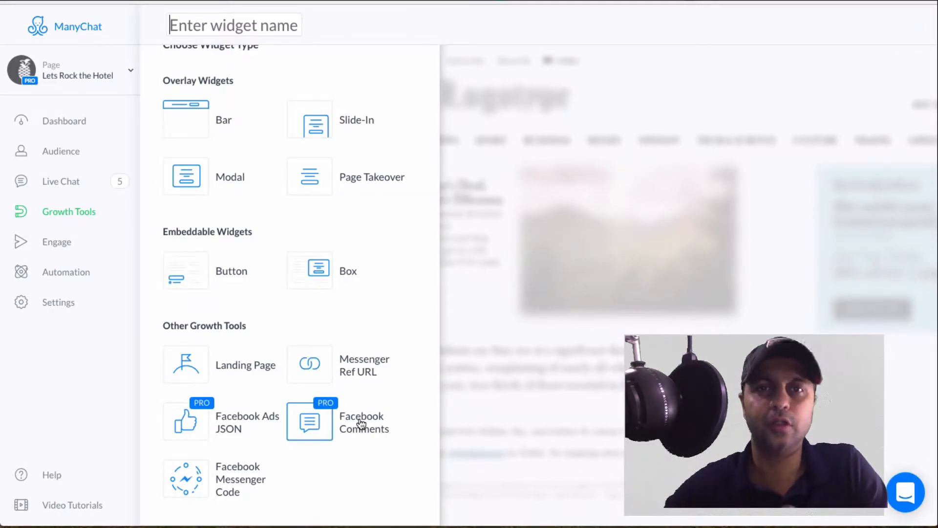
{"action": "scroll", "coordinate": [361, 424], "scroll_direction": "up", "scroll_amount": 2}
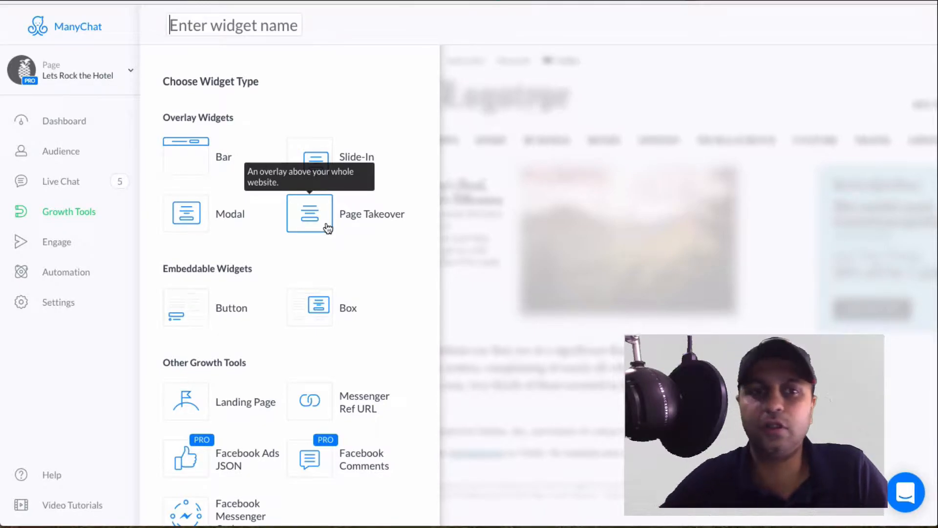
{"action": "scroll", "coordinate": [327, 228], "scroll_direction": "down", "scroll_amount": 1}
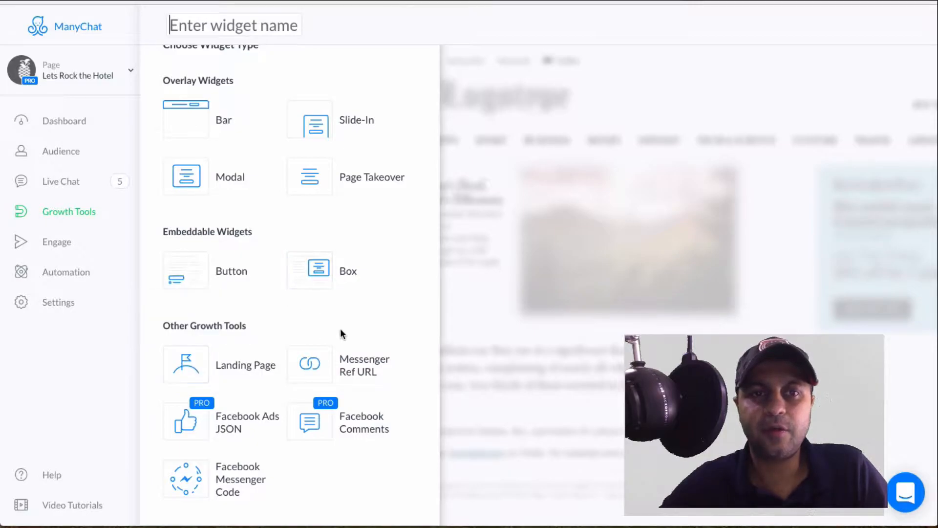
{"action": "scroll", "coordinate": [354, 298], "scroll_direction": "up", "scroll_amount": 1}
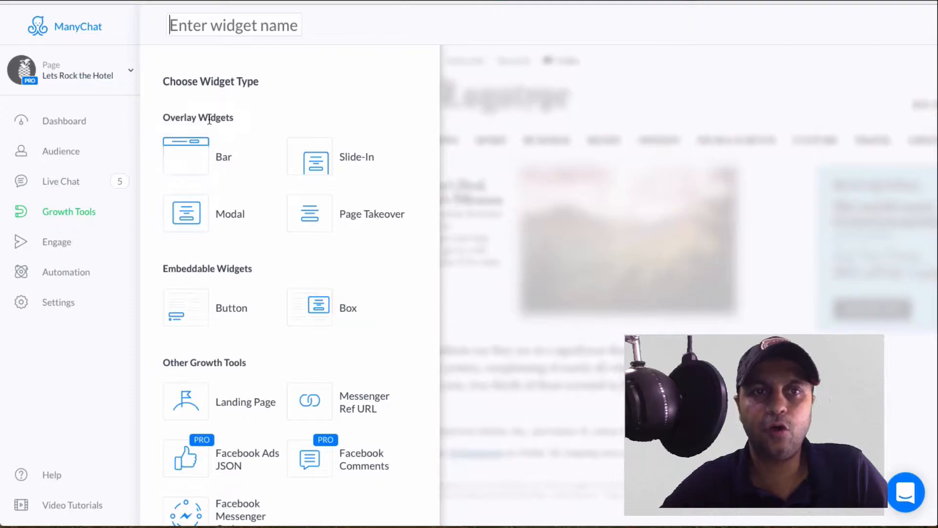
{"action": "left_click", "coordinate": [320, 228]}
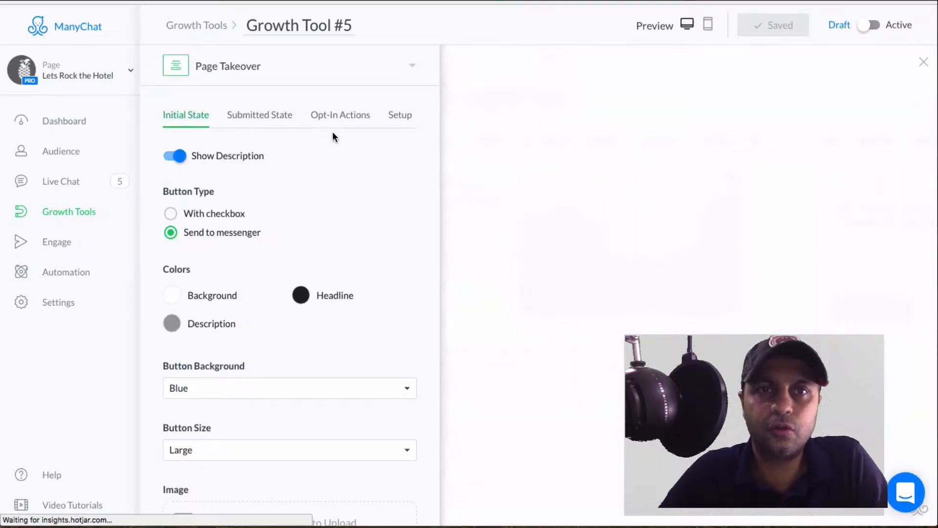
Step: Rename the growth tool as "Page Takeover - TWP"
{"action": "left_click", "coordinate": [281, 30]}
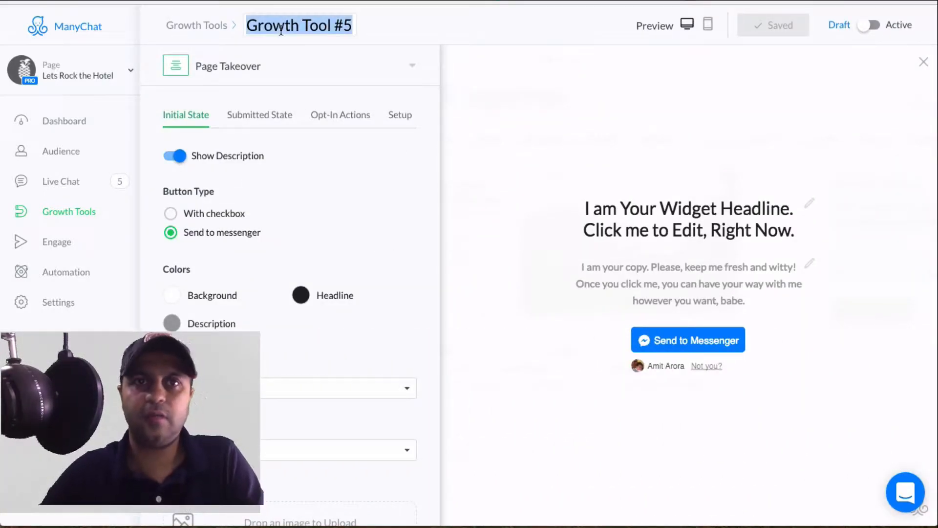
{"action": "type", "text": "Page Takeover - TWP"}
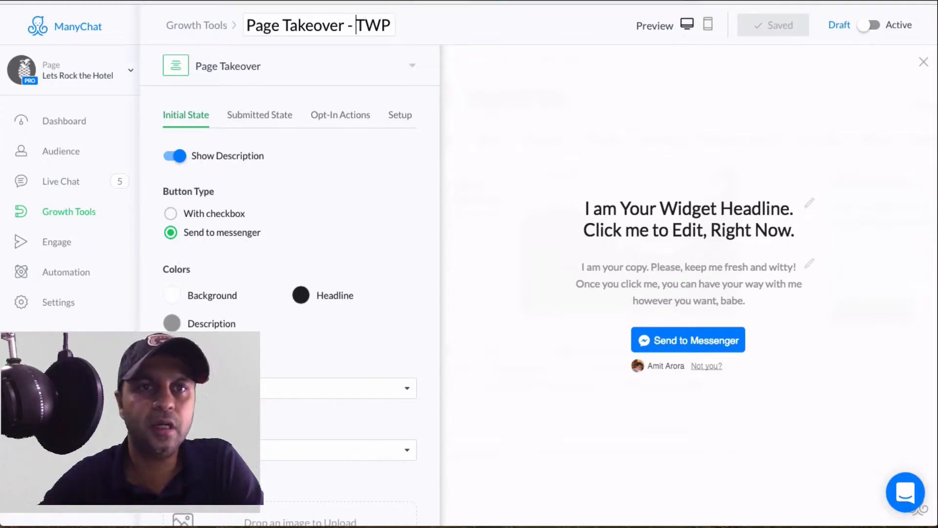
{"action": "key", "text": "Return"}
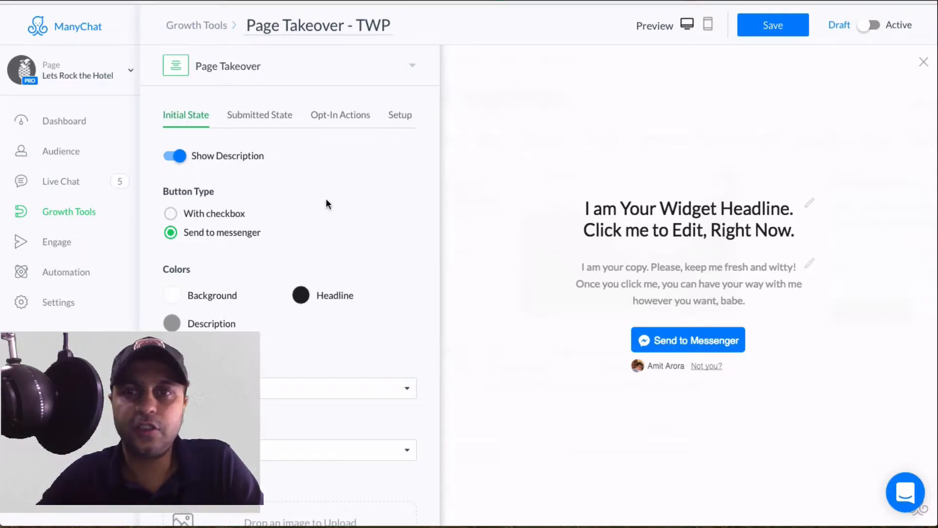
Step: Try hiding the widget's description in the initial state, and show it again
{"action": "left_click", "coordinate": [177, 156]}
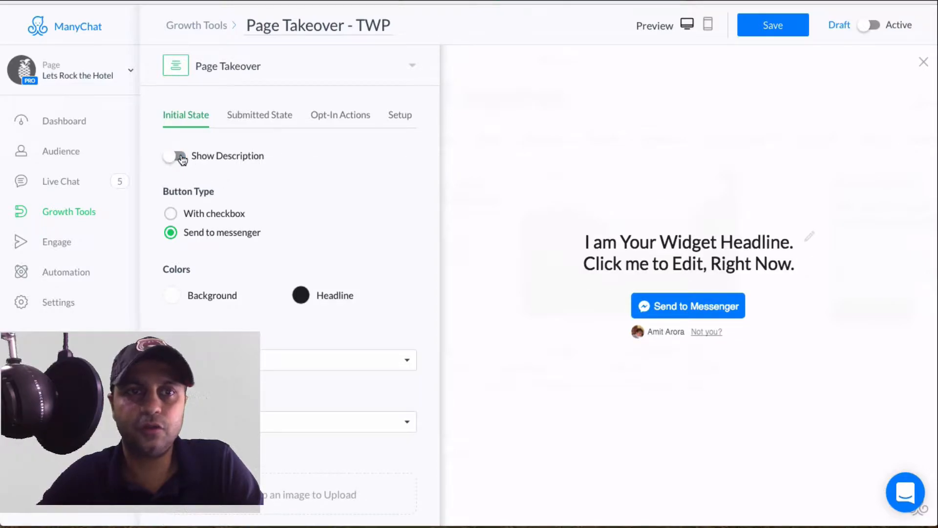
{"action": "left_click", "coordinate": [180, 157]}
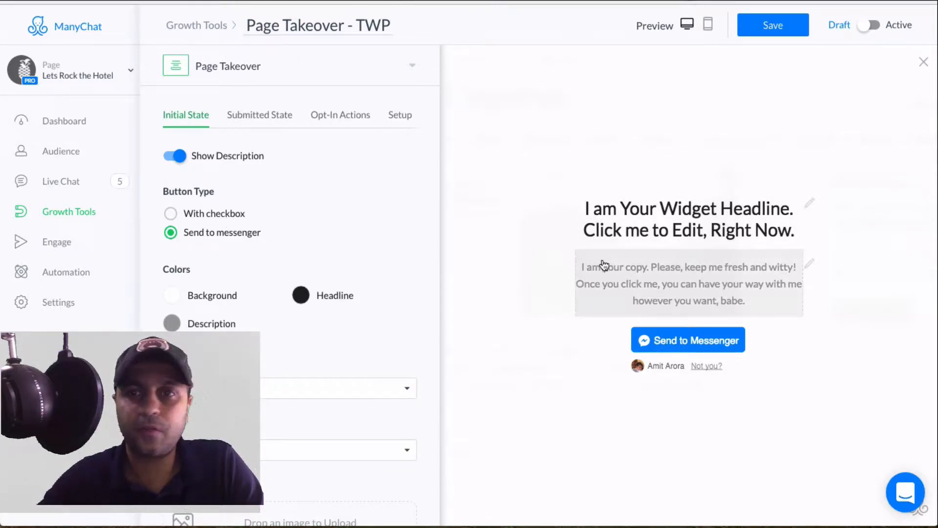
Step: Replace the widget headline with "Get your course delivered straight to FB messenger"
{"action": "left_click", "coordinate": [794, 219]}
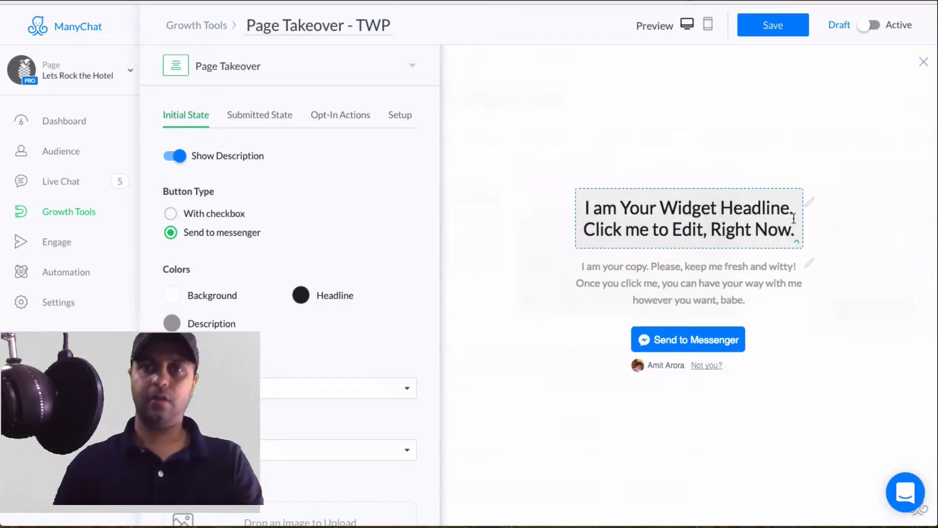
{"action": "key", "text": "ctrl+a"}
{"action": "type", "text": "Ge"}
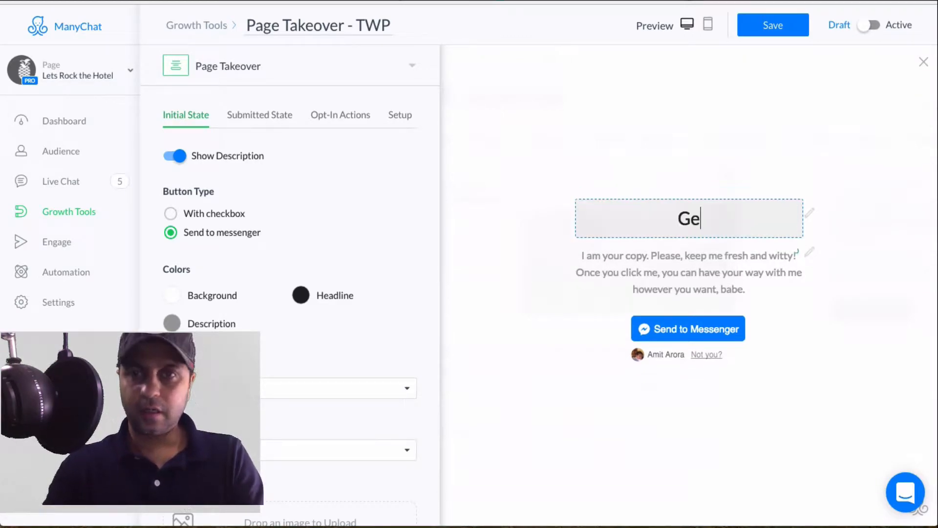
{"action": "type", "text": "t your course delivered"}
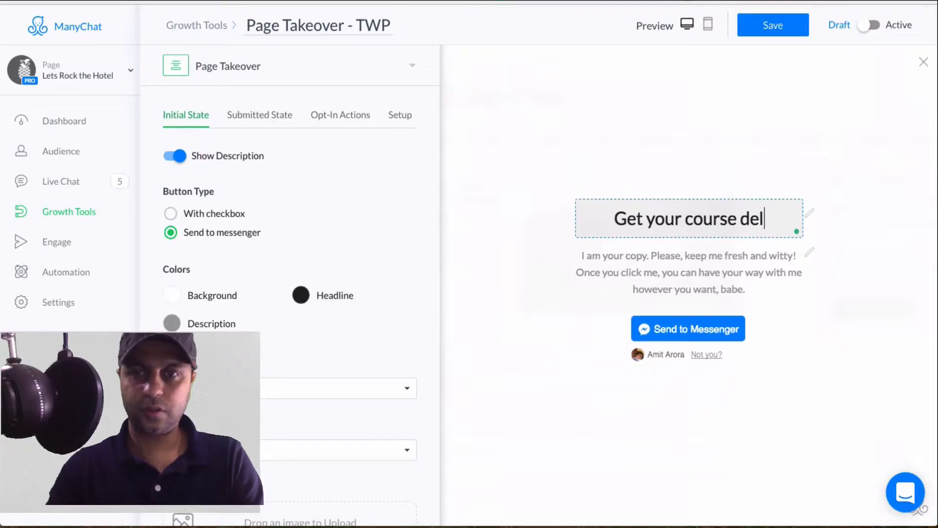
{"action": "key", "text": "BackSpace"}
{"action": "key", "text": "BackSpace"}
{"action": "type", "text": "ed stragitht o"}
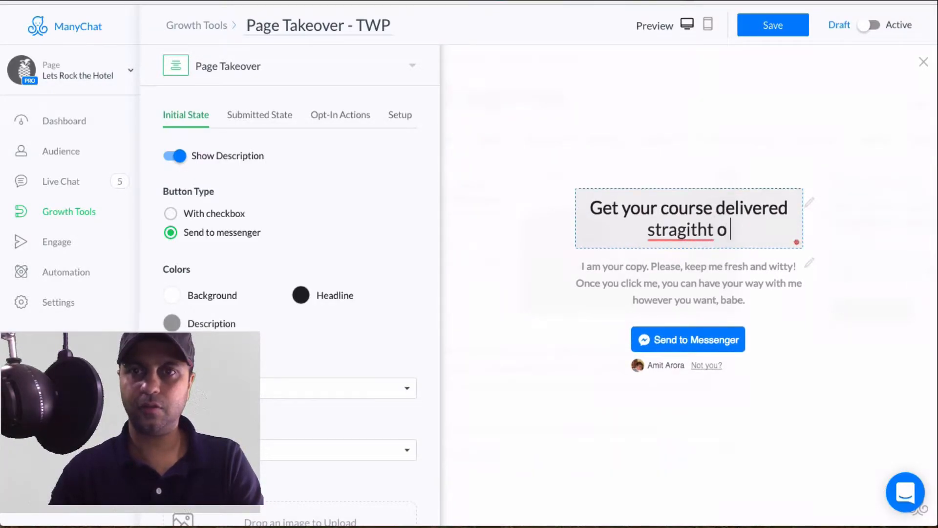
{"action": "key", "text": "BackSpace"}
{"action": "key", "text": "BackSpace"}
{"action": "key", "text": "BackSpace"}
{"action": "key", "text": "BackSpace"}
{"action": "key", "text": "BackSpace"}
{"action": "key", "text": "BackSpace"}
{"action": "key", "text": "BackSpace"}
{"action": "key", "text": "BackSpace"}
{"action": "key", "text": "BackSpace"}
{"action": "key", "text": "BackSpace"}
{"action": "key", "text": "BackSpace"}
{"action": "key", "text": "BackSpace"}
{"action": "type", "text": "s"}
{"action": "key", "text": "BackSpace"}
{"action": "type", "text": "straight t"}
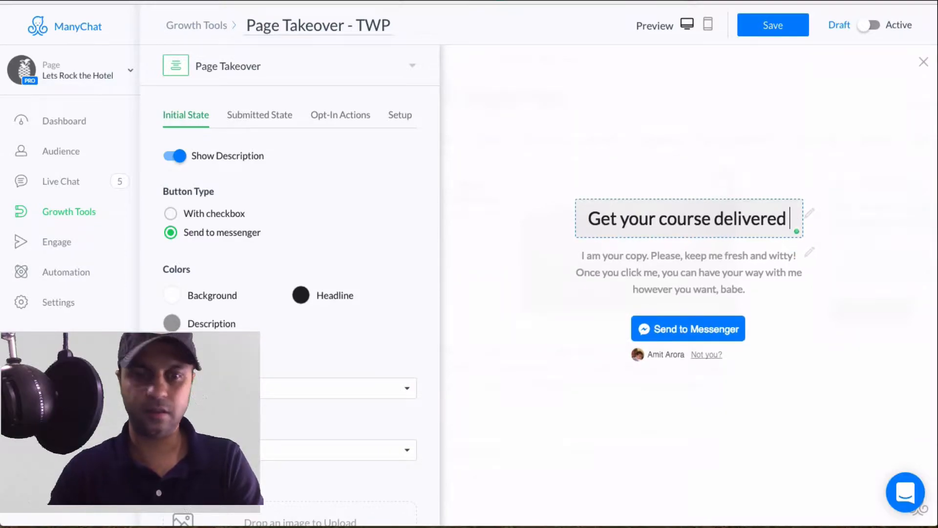
{"action": "type", "text": "o "}
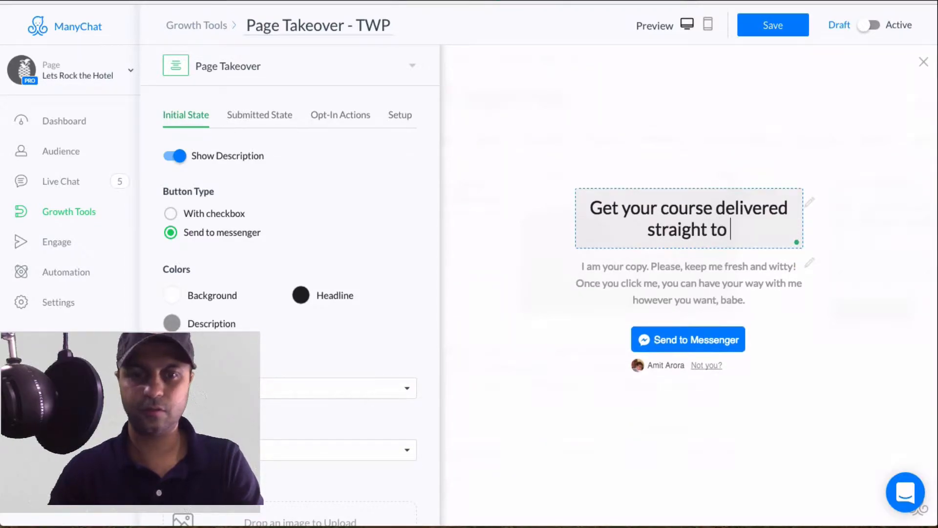
{"action": "type", "text": "FB messenger"}
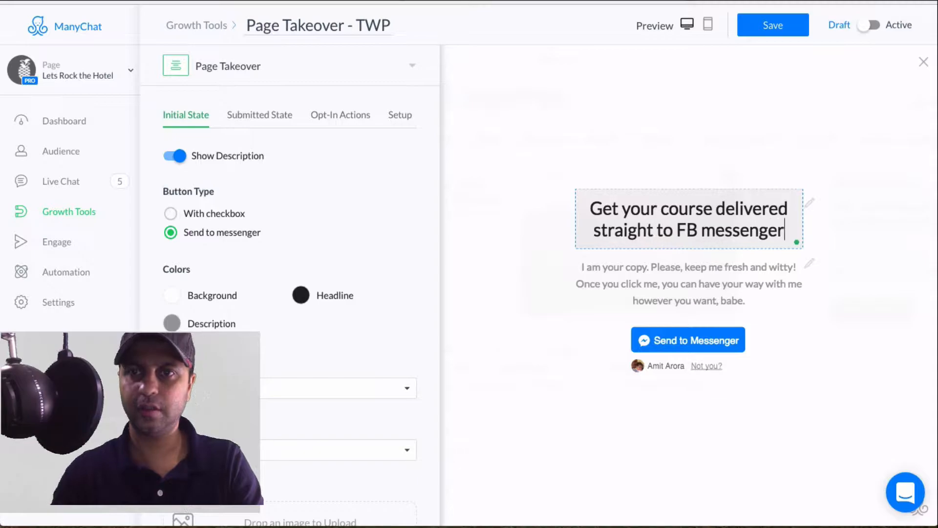
Step: Replace the widget description with "Receive daily lessons at your convenience, straight to your inbox", without a final period
{"action": "left_click", "coordinate": [781, 292]}
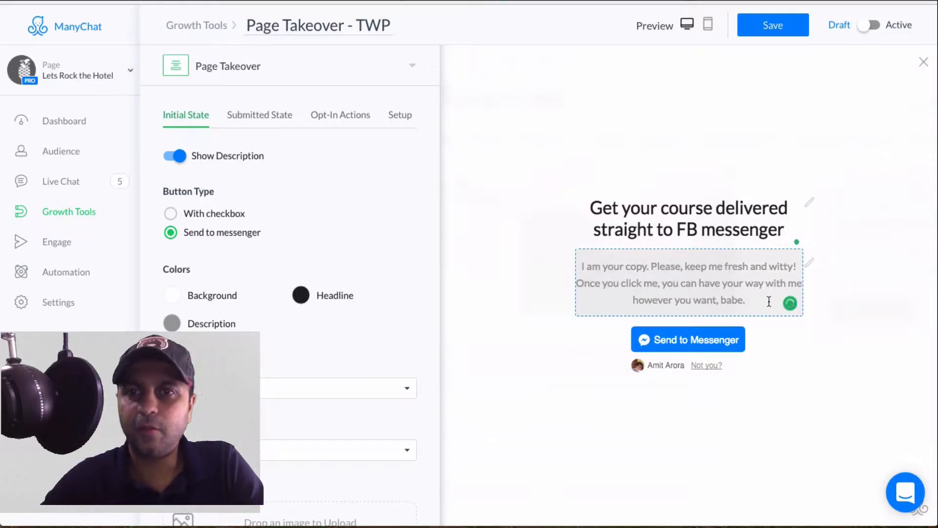
{"action": "key", "text": "ctrl+a"}
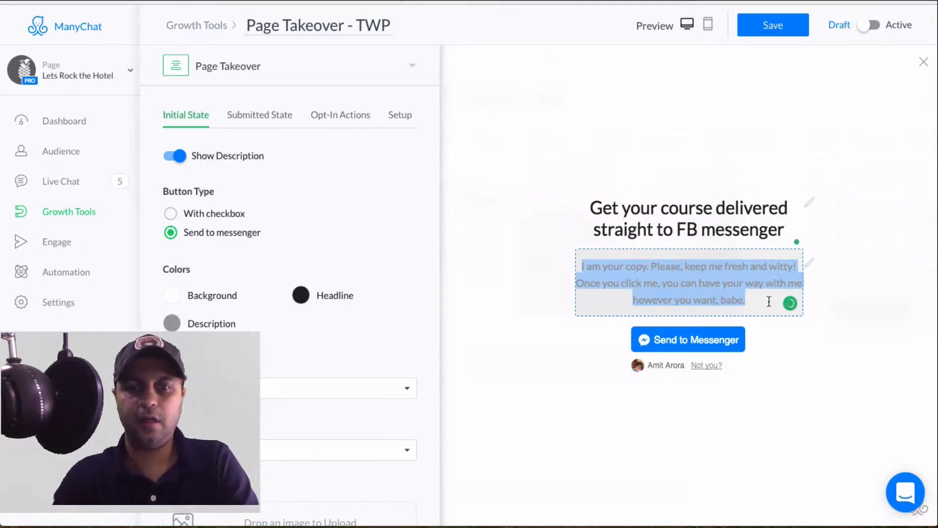
{"action": "type", "text": "Receive daily"}
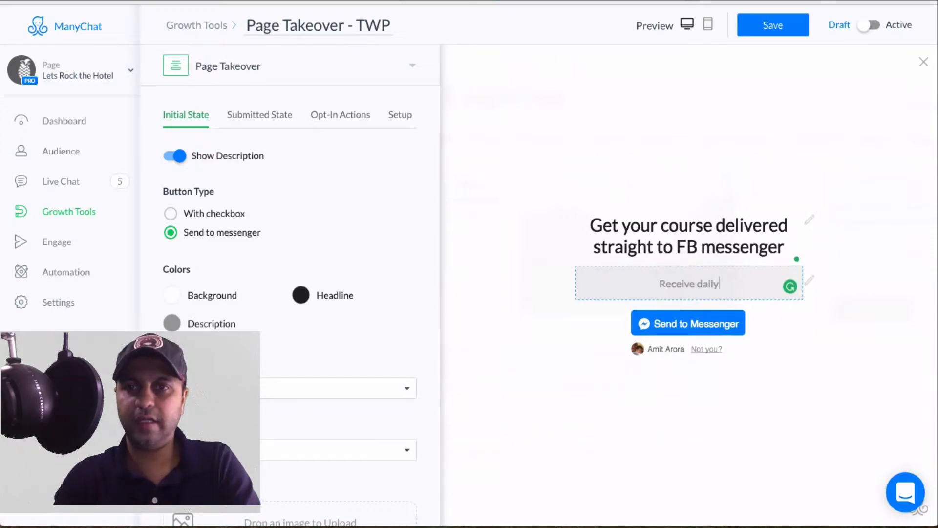
{"action": "type", "text": " lessons "}
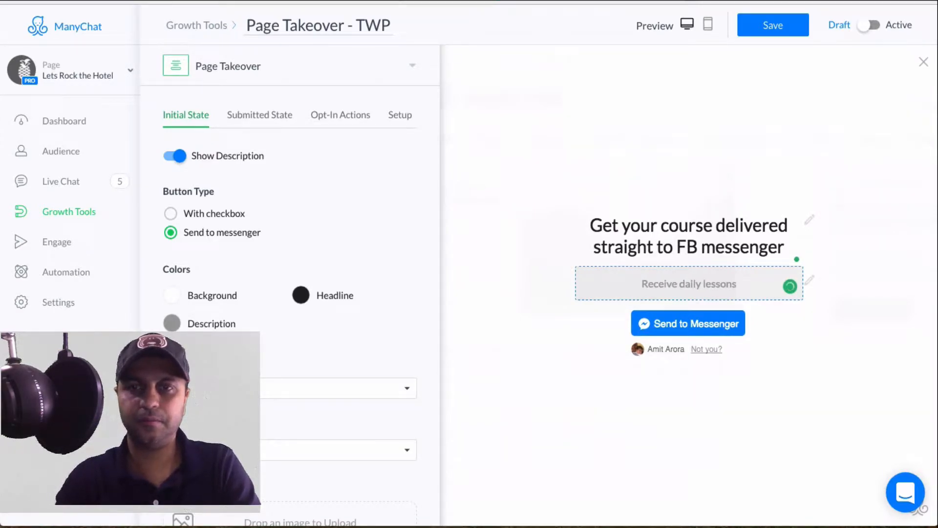
{"action": "type", "text": "at your conenien"}
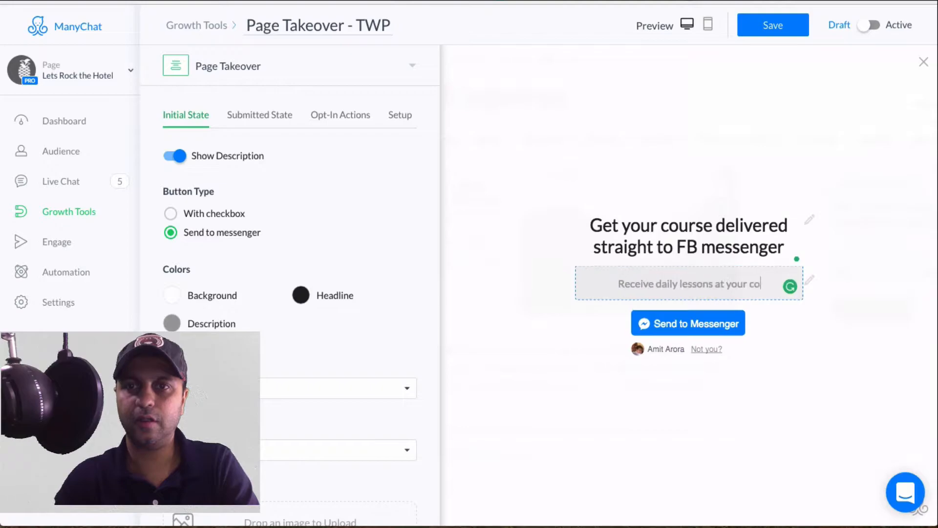
{"action": "key", "text": "BackSpace"}
{"action": "key", "text": "BackSpace"}
{"action": "key", "text": "BackSpace"}
{"action": "key", "text": "BackSpace"}
{"action": "key", "text": "BackSpace"}
{"action": "key", "text": "BackSpace"}
{"action": "key", "text": "BackSpace"}
{"action": "key", "text": "BackSpace"}
{"action": "type", "text": "convenience"}
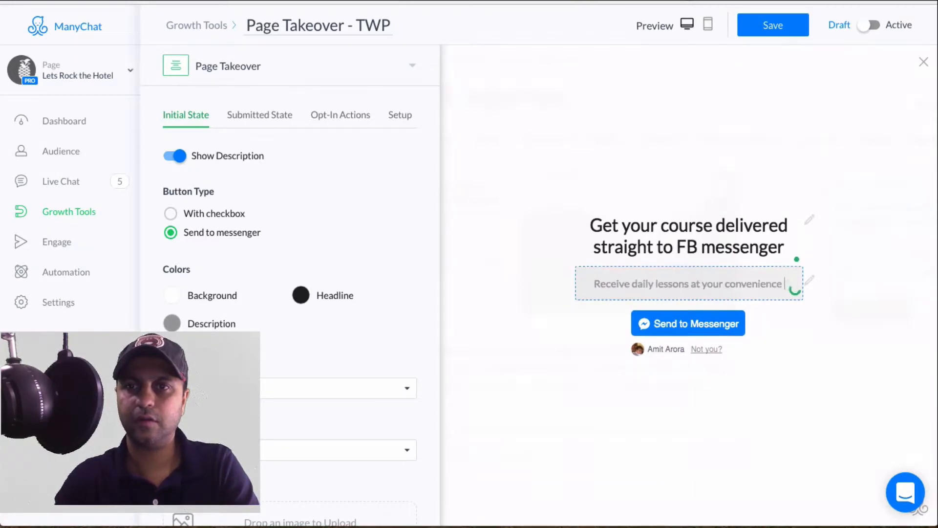
{"action": "type", "text": ", straight to"}
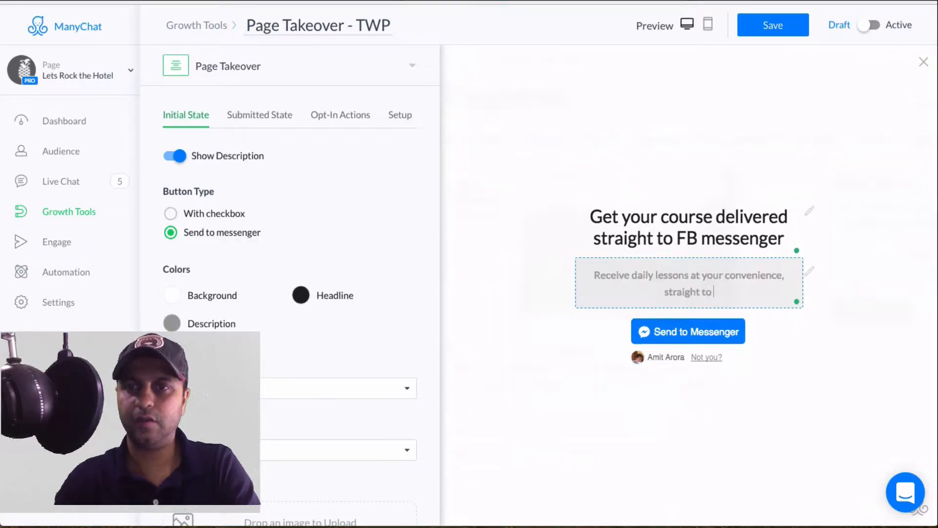
{"action": "type", "text": " your inbox."}
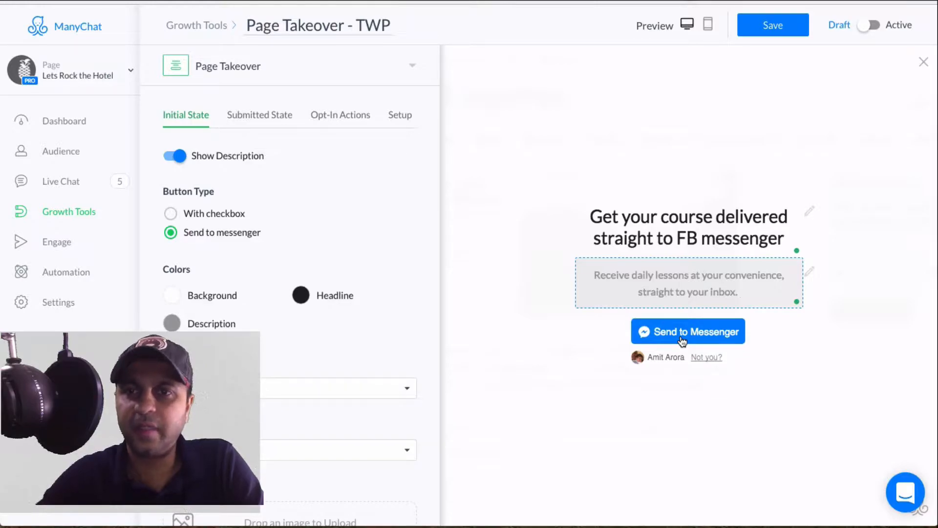
{"action": "left_click", "coordinate": [737, 292]}
{"action": "key", "text": "BackSpace"}
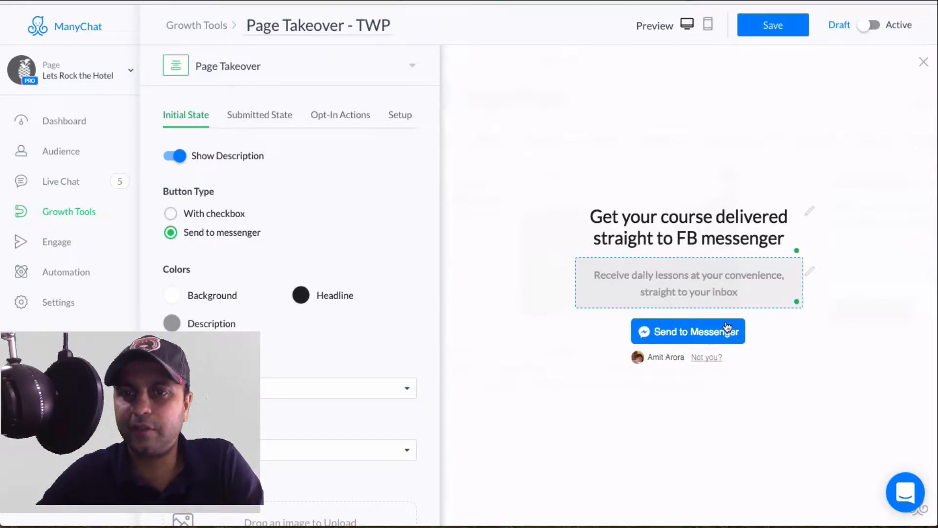
Step: Try the purple #9575CD as the widget's background color, and set it back to white #FFFFFF
{"action": "left_click", "coordinate": [174, 299]}
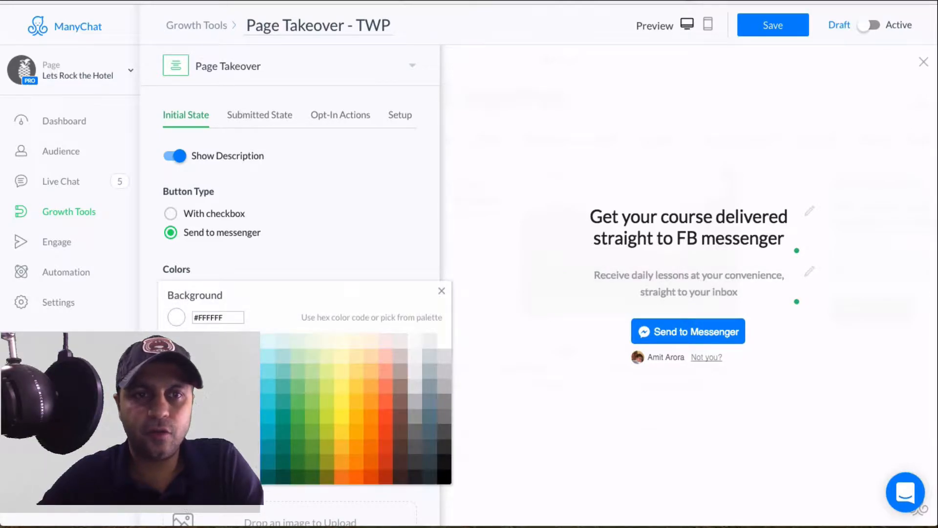
{"action": "left_click", "coordinate": [209, 386]}
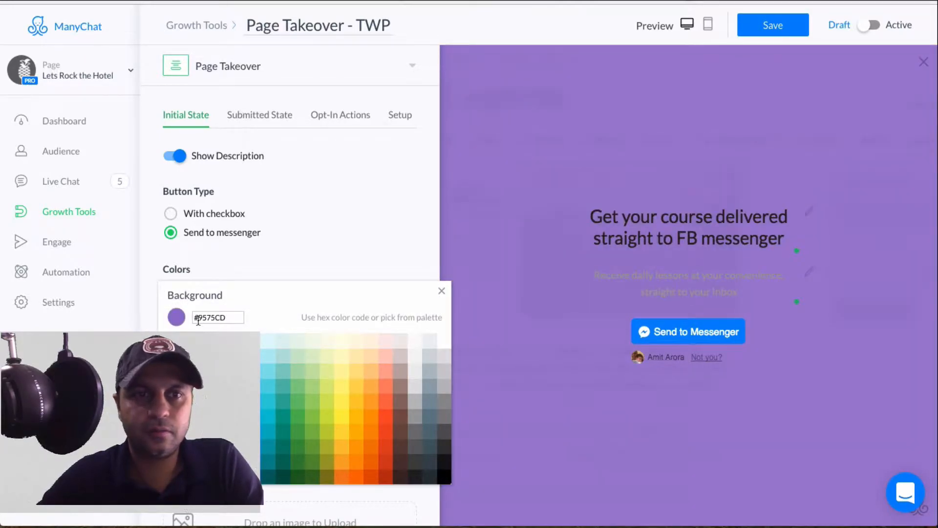
{"action": "left_click", "coordinate": [447, 341]}
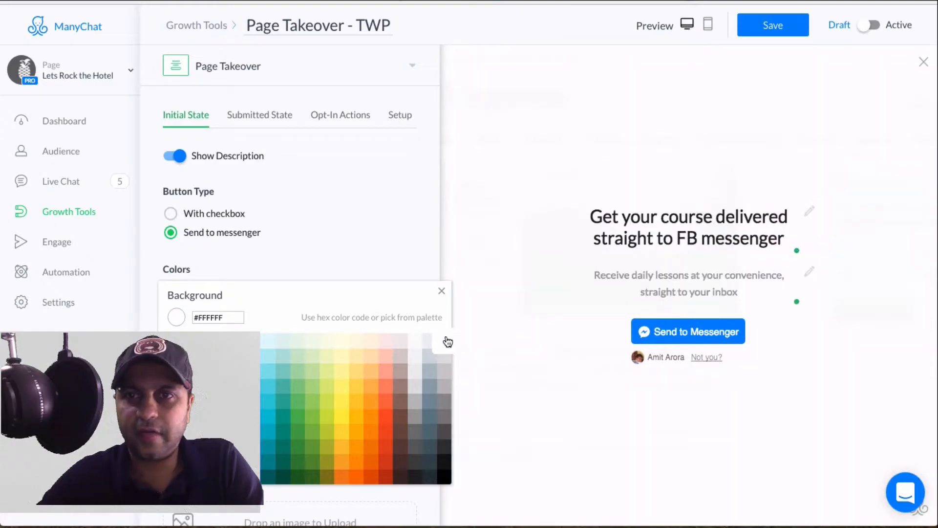
{"action": "left_click", "coordinate": [383, 251]}
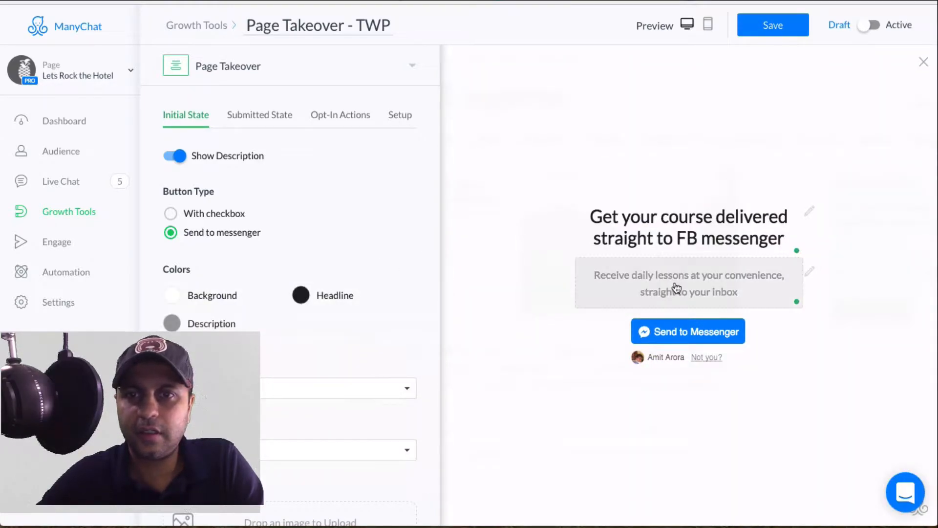
Step: Color the widget's headline dark blue and its description text black
{"action": "left_click", "coordinate": [300, 294]}
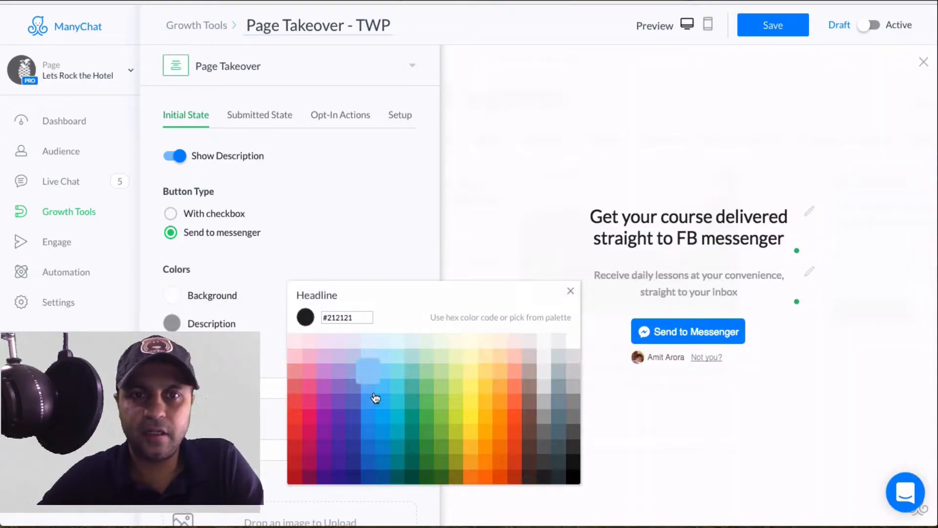
{"action": "left_click", "coordinate": [356, 423]}
{"action": "left_click", "coordinate": [369, 453]}
{"action": "left_click", "coordinate": [321, 226]}
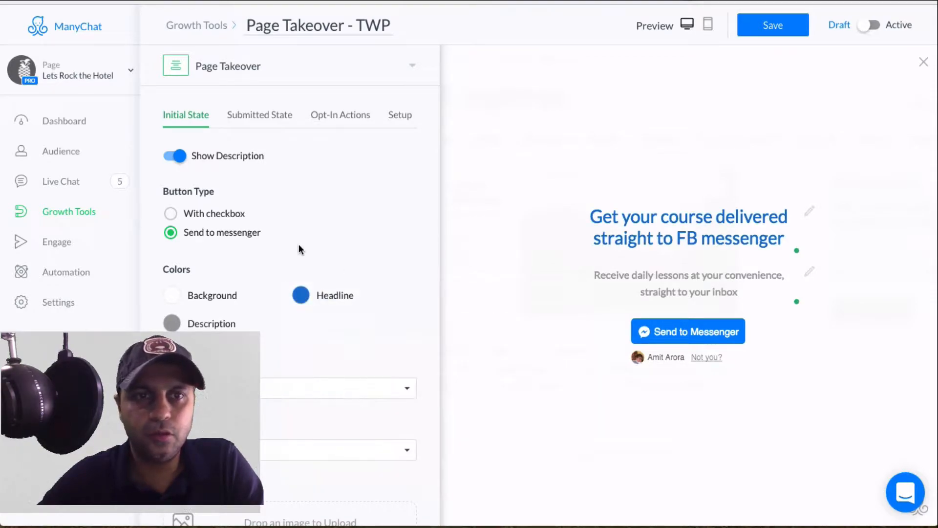
{"action": "left_click", "coordinate": [178, 323]}
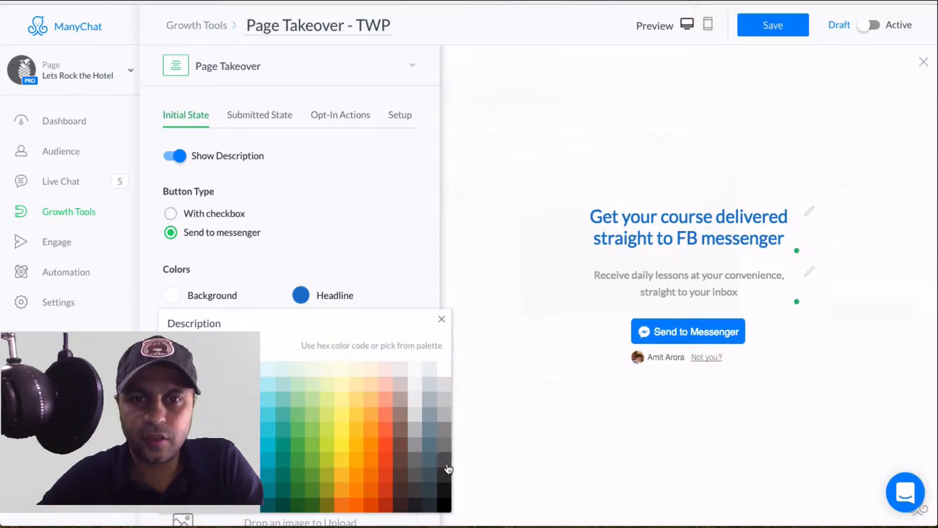
{"action": "left_click", "coordinate": [444, 497]}
{"action": "left_click", "coordinate": [381, 284]}
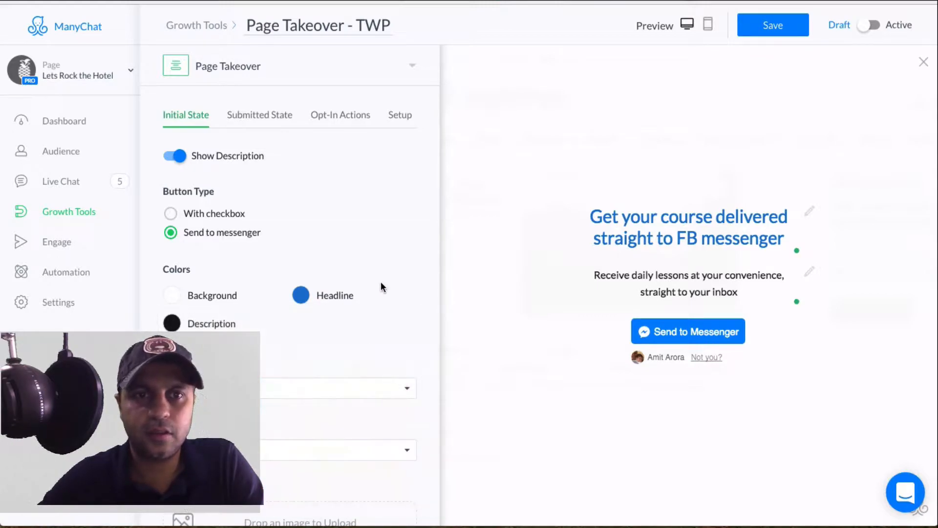
Step: Try a white background for the Send to Messenger button, and set it back to Blue
{"action": "left_click", "coordinate": [351, 386]}
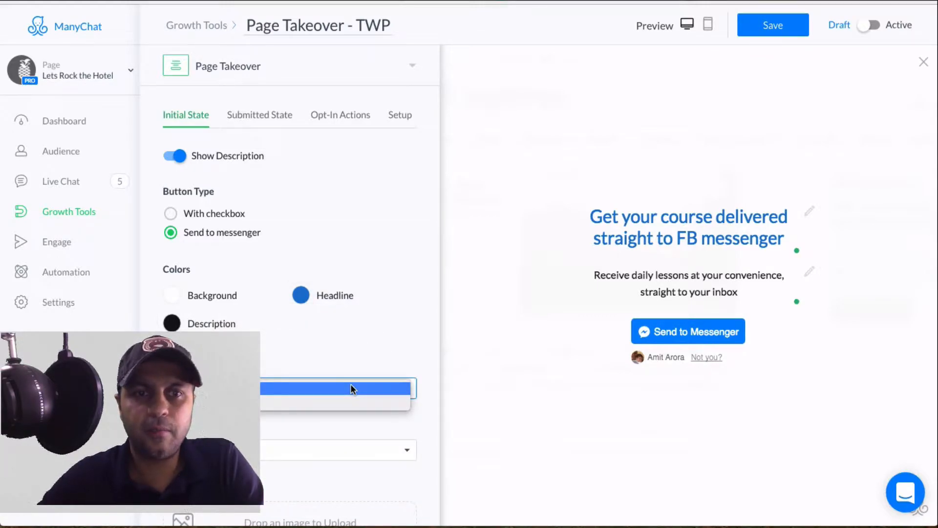
{"action": "left_click", "coordinate": [356, 392]}
{"action": "left_click", "coordinate": [356, 389]}
{"action": "left_click", "coordinate": [355, 401]}
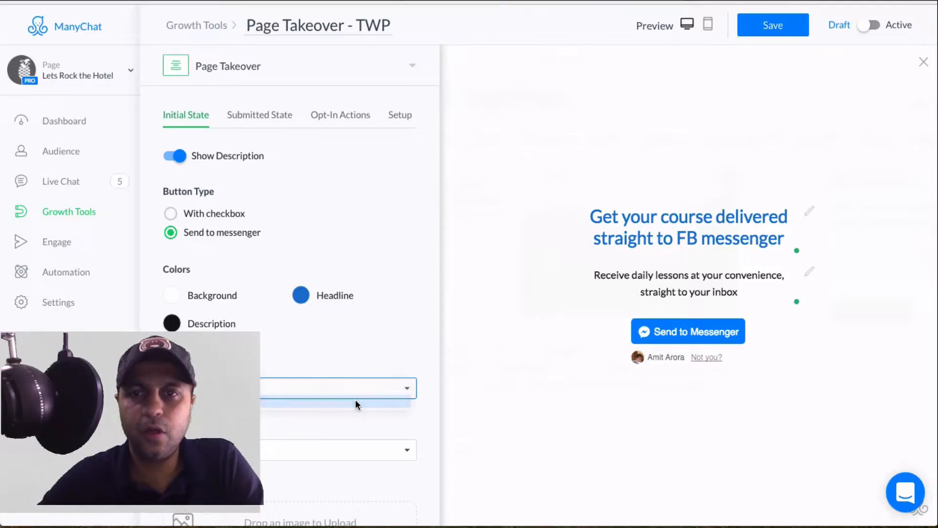
{"action": "left_click", "coordinate": [354, 382]}
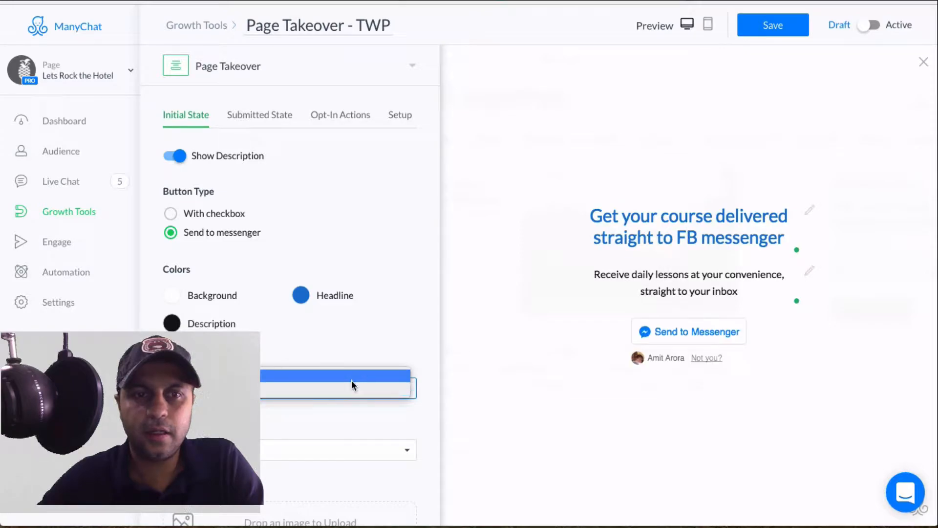
{"action": "left_click", "coordinate": [351, 377]}
Step: Try the Medium size for the Send to Messenger button, and set it back to Large
{"action": "scroll", "coordinate": [411, 318], "scroll_direction": "down", "scroll_amount": 2}
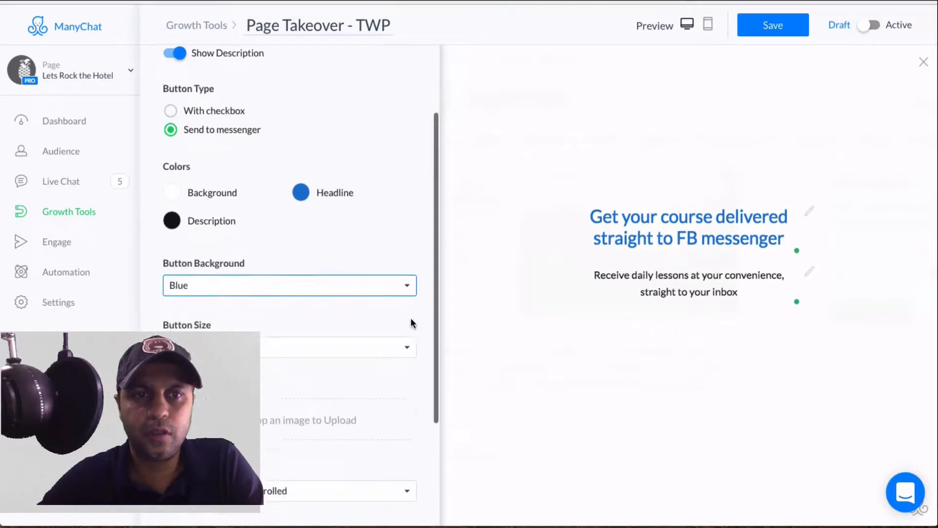
{"action": "scroll", "coordinate": [411, 318], "scroll_direction": "down", "scroll_amount": 1}
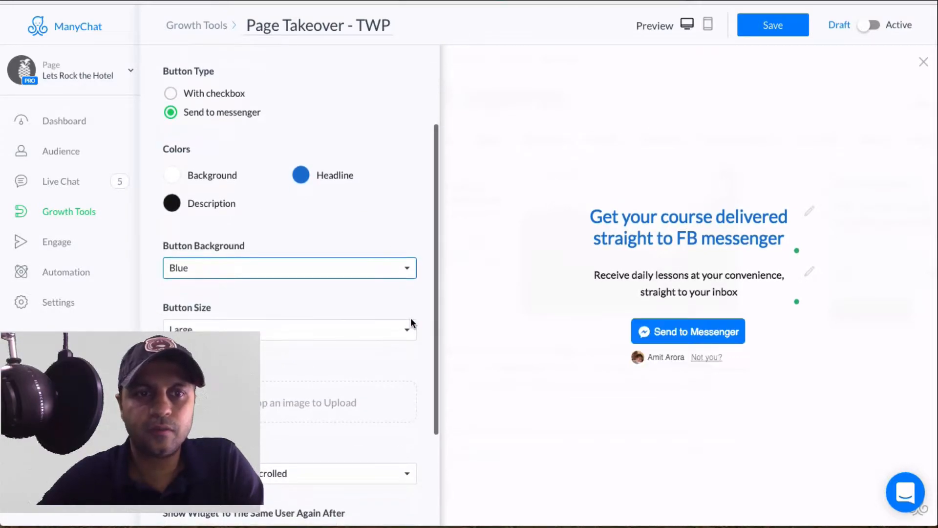
{"action": "left_click", "coordinate": [180, 328]}
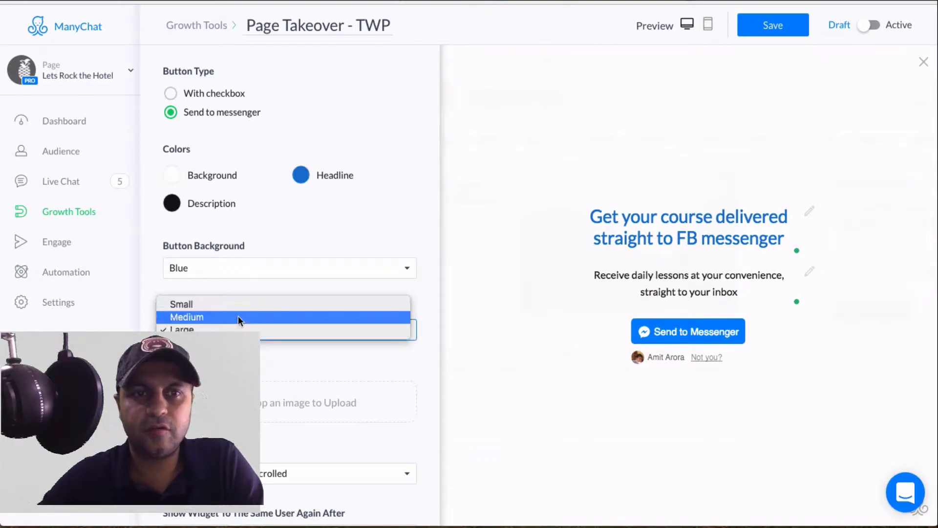
{"action": "left_click", "coordinate": [239, 319]}
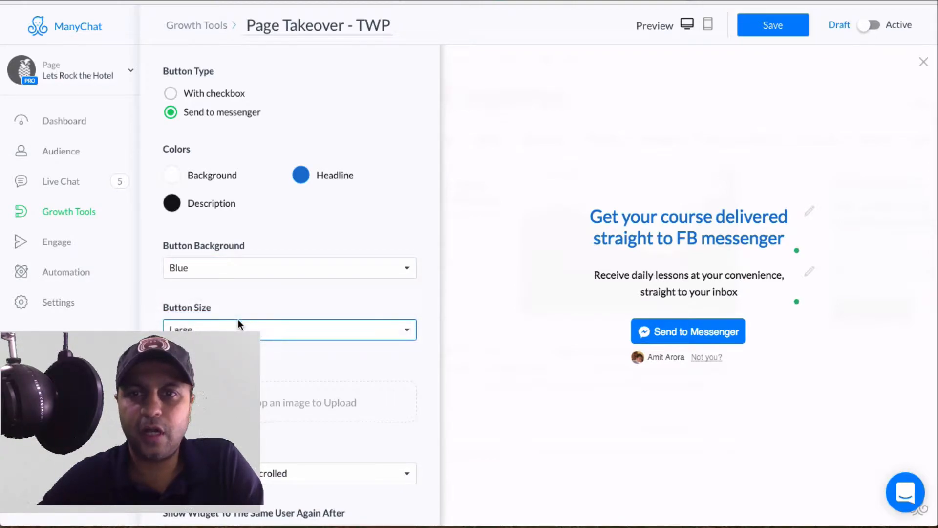
{"action": "left_click", "coordinate": [282, 335]}
{"action": "left_click", "coordinate": [277, 347]}
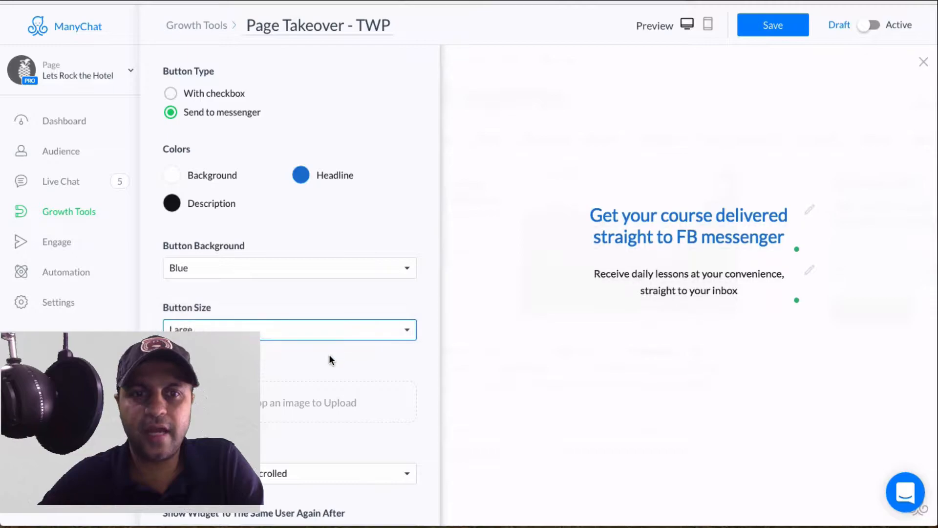
Step: Upload pexels-photo-112811.jpeg from the Downloads folder as the widget's image
{"action": "scroll", "coordinate": [329, 359], "scroll_direction": "down", "scroll_amount": 3}
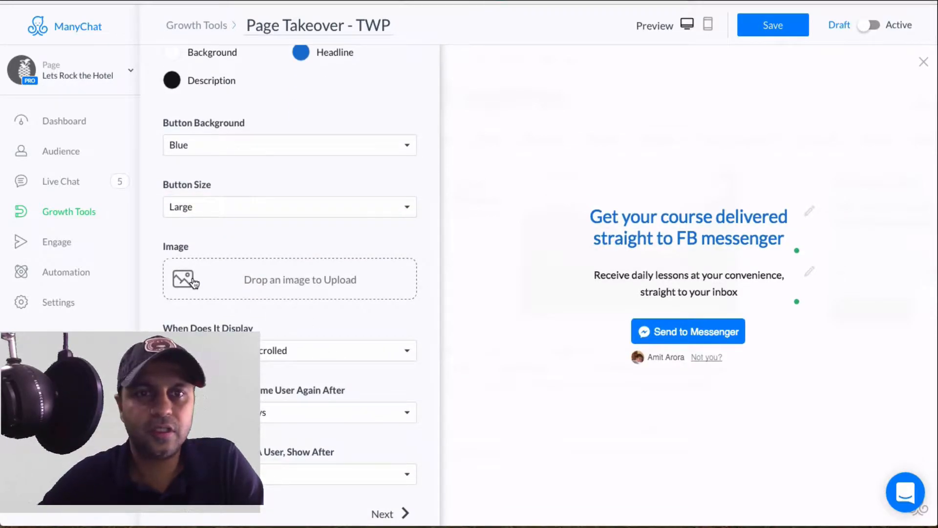
{"action": "left_click", "coordinate": [186, 280]}
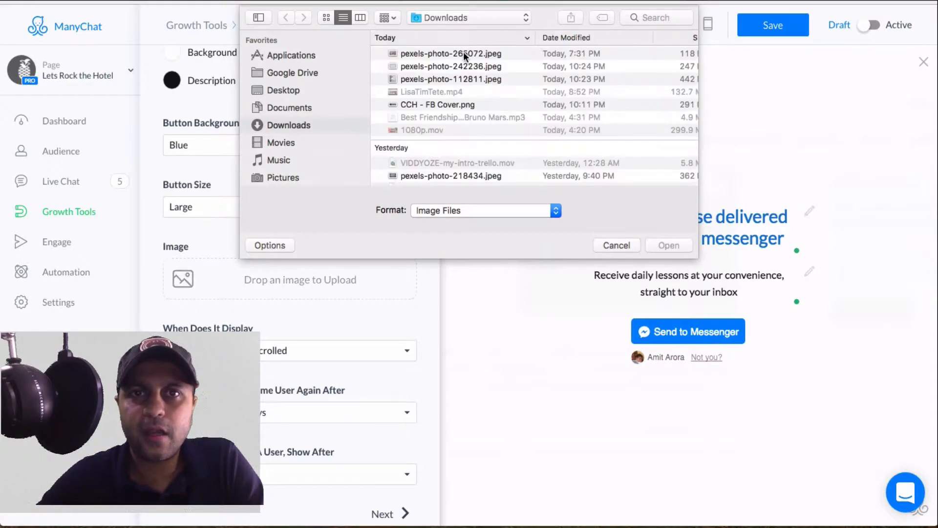
{"action": "left_click", "coordinate": [480, 52]}
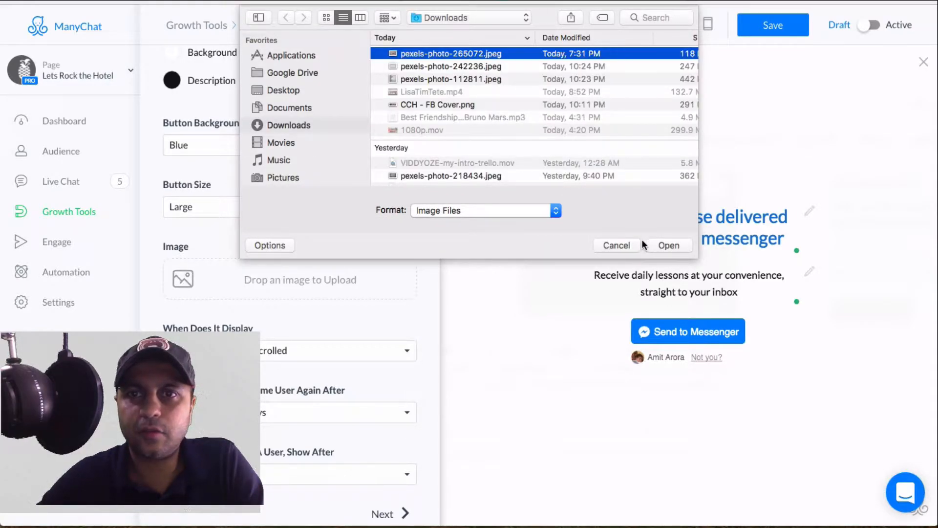
{"action": "left_click", "coordinate": [510, 65]}
{"action": "key", "text": "Down"}
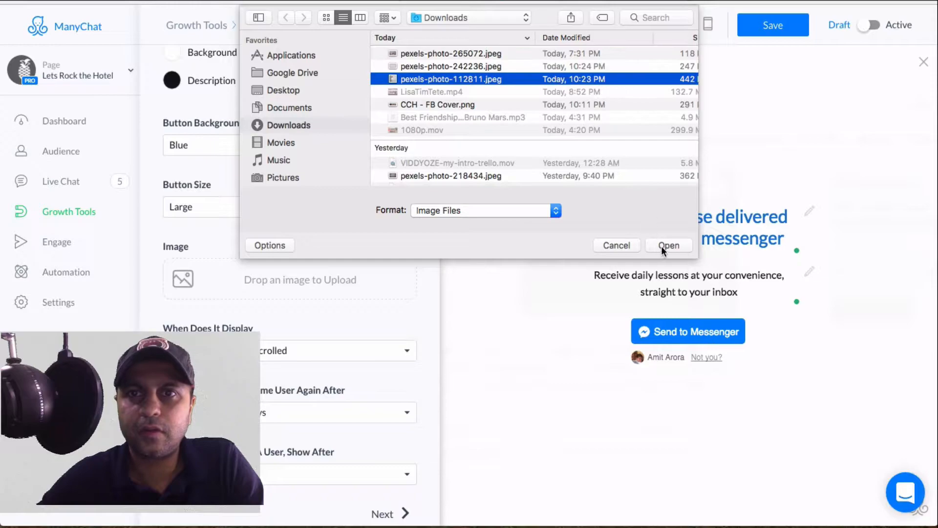
{"action": "left_click", "coordinate": [668, 245]}
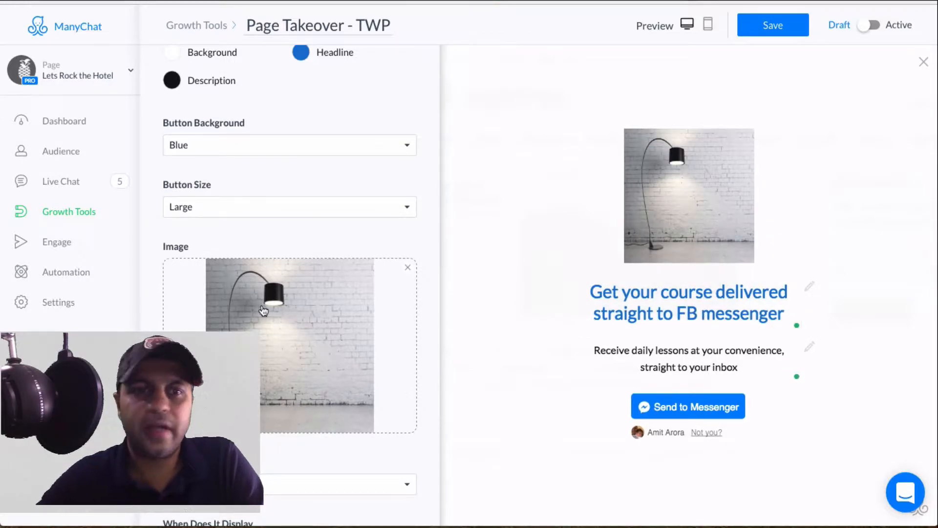
Step: Try placing the widget's image Below Description, and settle on the Above Description placement
{"action": "scroll", "coordinate": [263, 310], "scroll_direction": "down", "scroll_amount": 3}
{"action": "scroll", "coordinate": [264, 308], "scroll_direction": "down", "scroll_amount": 1}
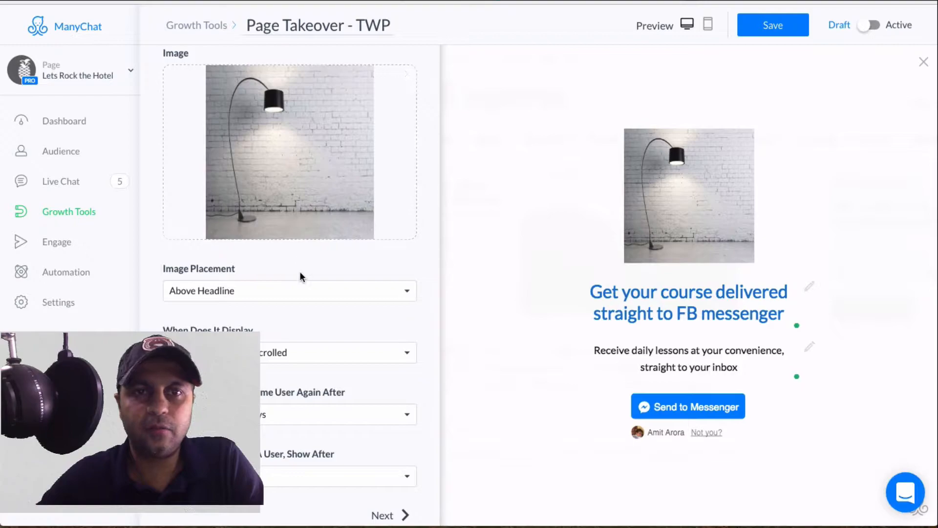
{"action": "left_click", "coordinate": [299, 290]}
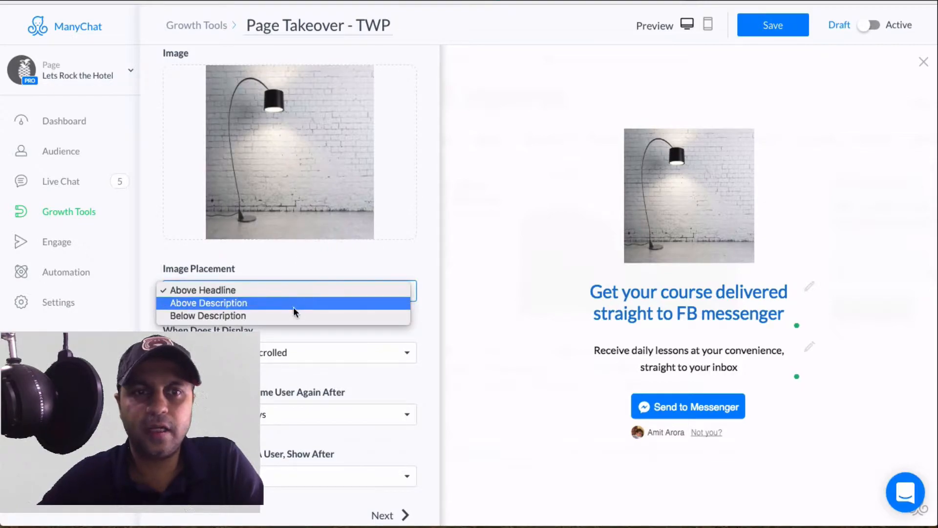
{"action": "left_click", "coordinate": [293, 316]}
{"action": "left_click", "coordinate": [303, 292]}
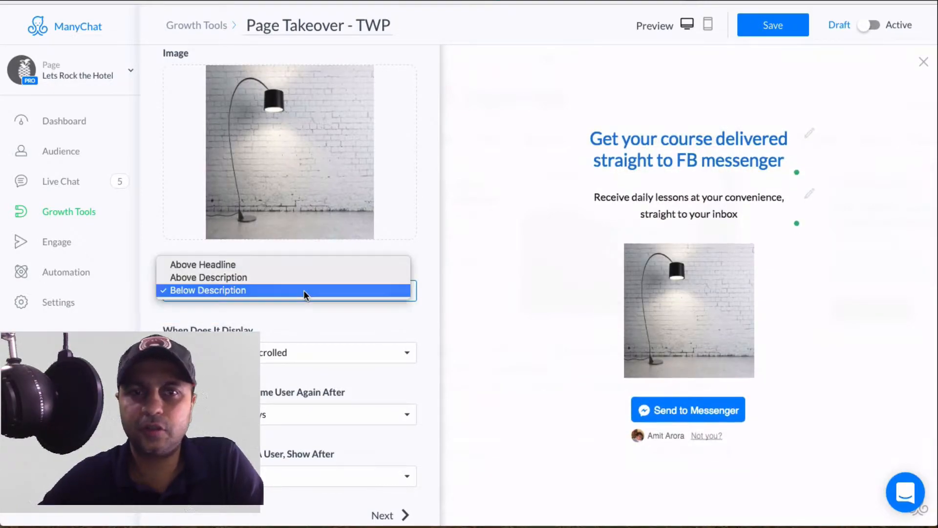
{"action": "left_click", "coordinate": [300, 280]}
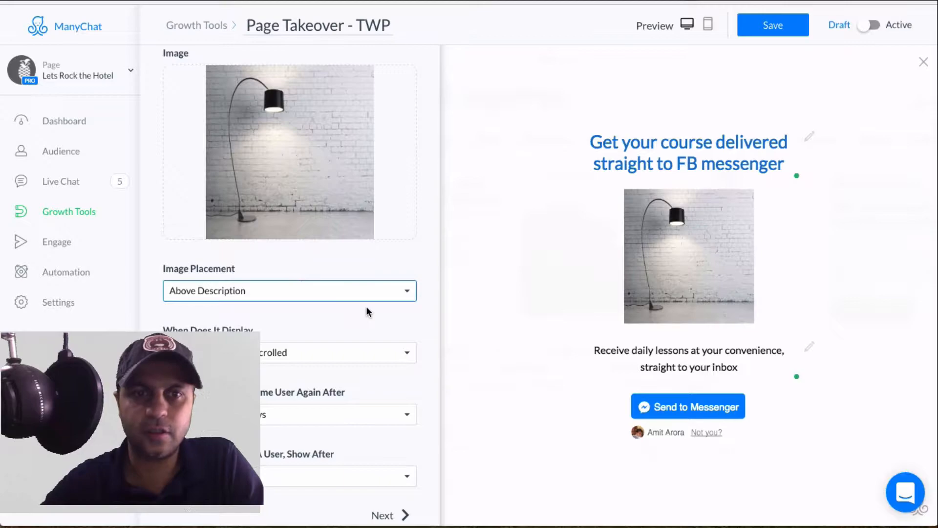
Step: Set the widget to display Immediately
{"action": "scroll", "coordinate": [365, 306], "scroll_direction": "down", "scroll_amount": 1}
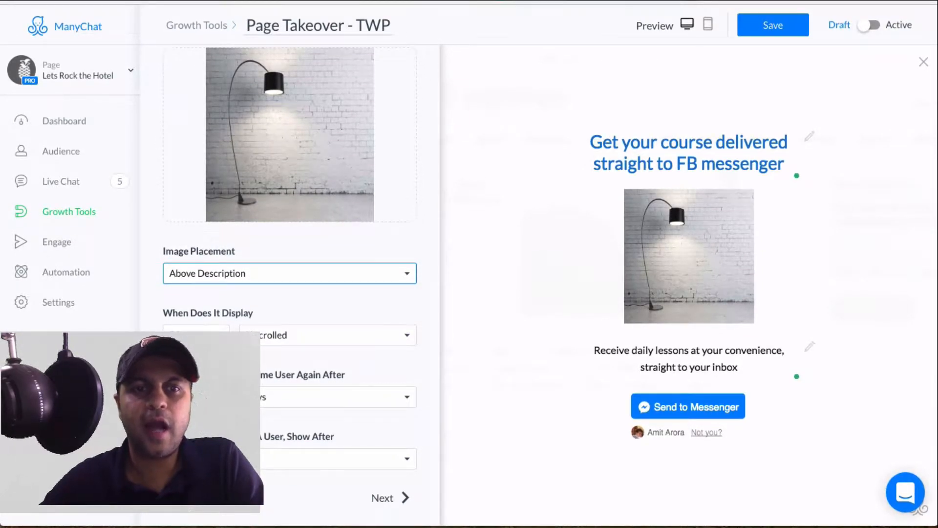
{"action": "left_click_drag", "start_coordinate": [173, 315], "coordinate": [244, 315]}
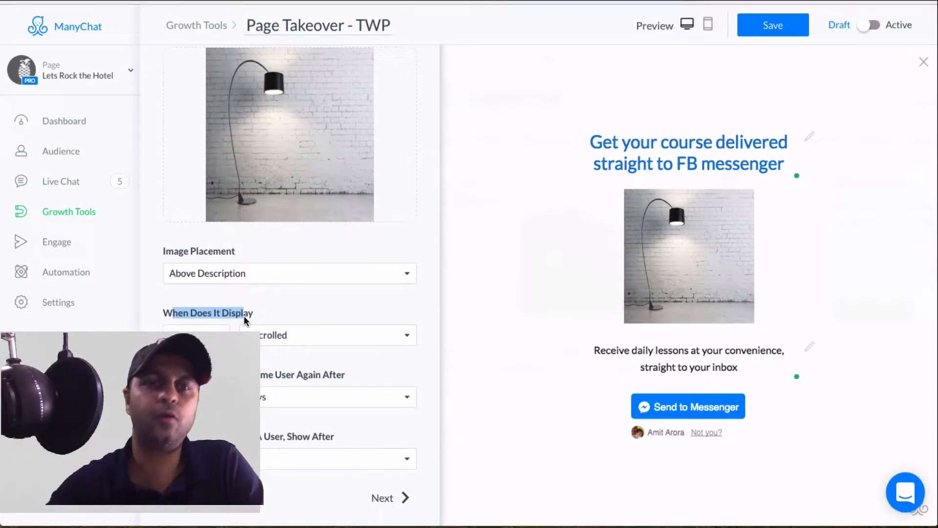
{"action": "left_click", "coordinate": [200, 337]}
{"action": "left_click", "coordinate": [298, 337]}
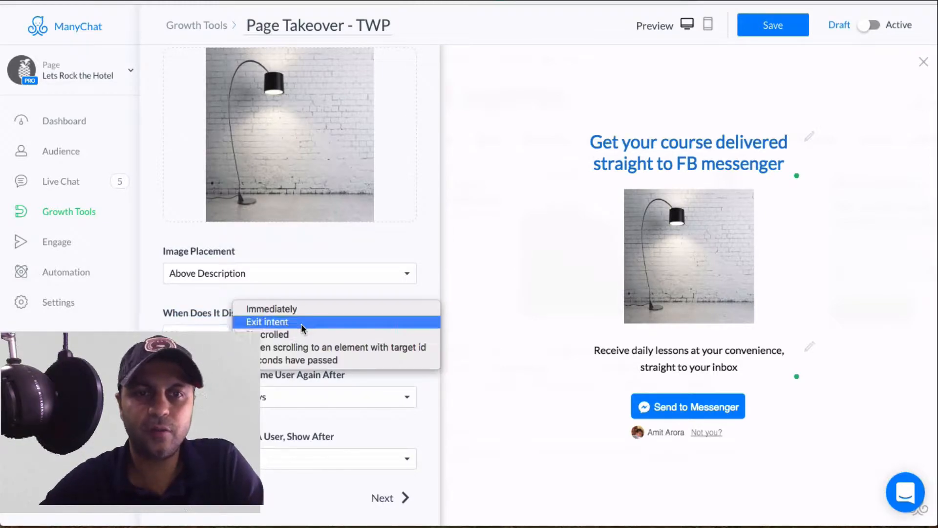
{"action": "left_click", "coordinate": [305, 317]}
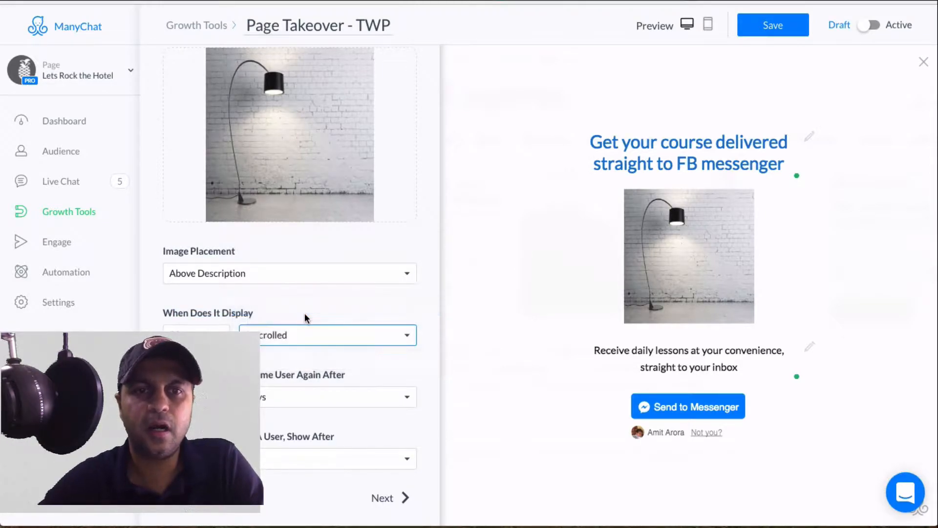
Step: Try the % scrolled, scrolling to a target element and seconds passed display triggers, and set the widget back to Immediately
{"action": "left_click", "coordinate": [296, 336]}
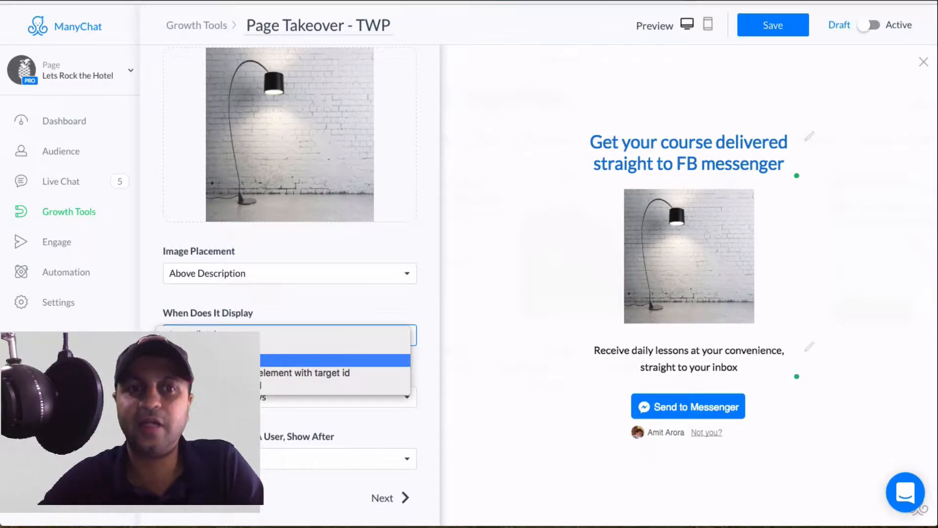
{"action": "left_click", "coordinate": [211, 360]}
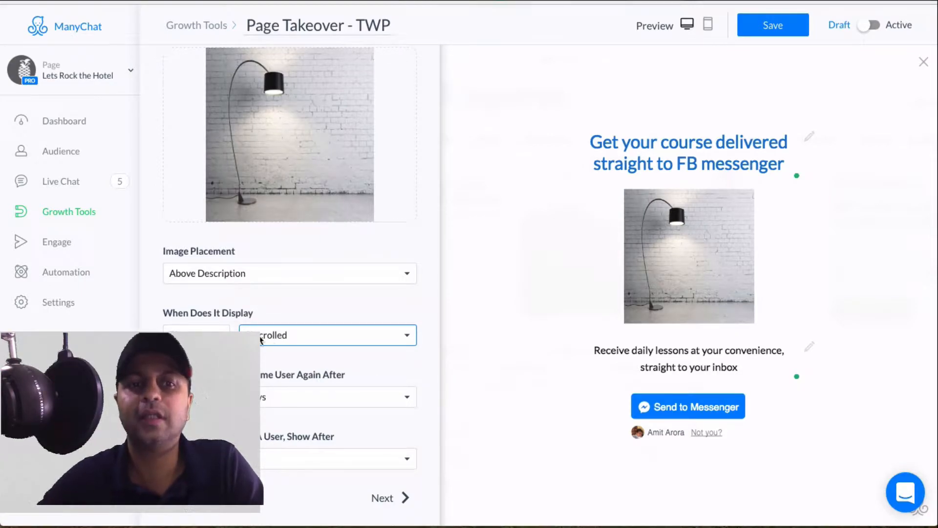
{"action": "left_click", "coordinate": [328, 338]}
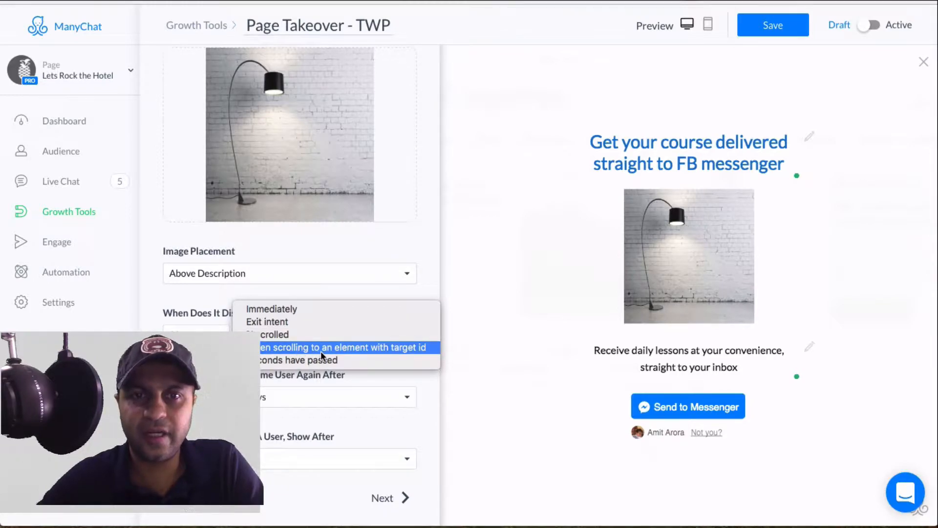
{"action": "left_click", "coordinate": [321, 351]}
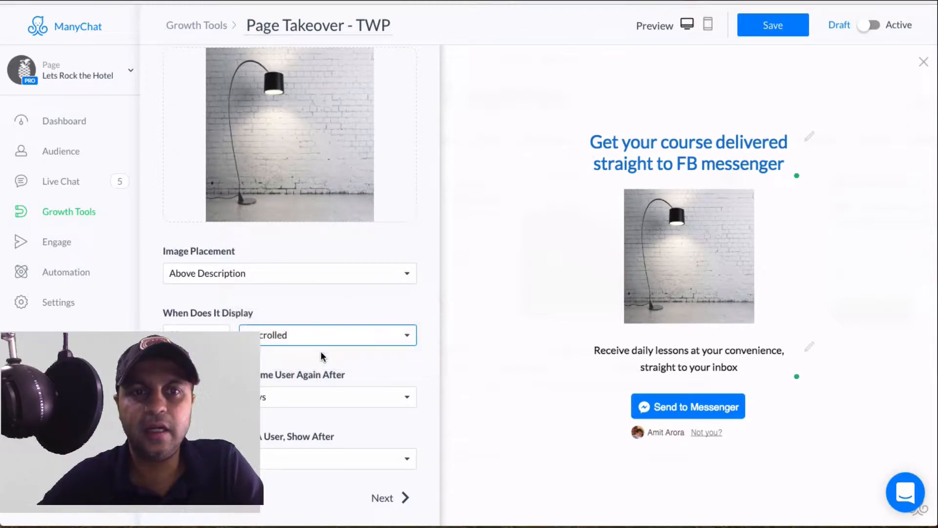
{"action": "left_click", "coordinate": [286, 336]}
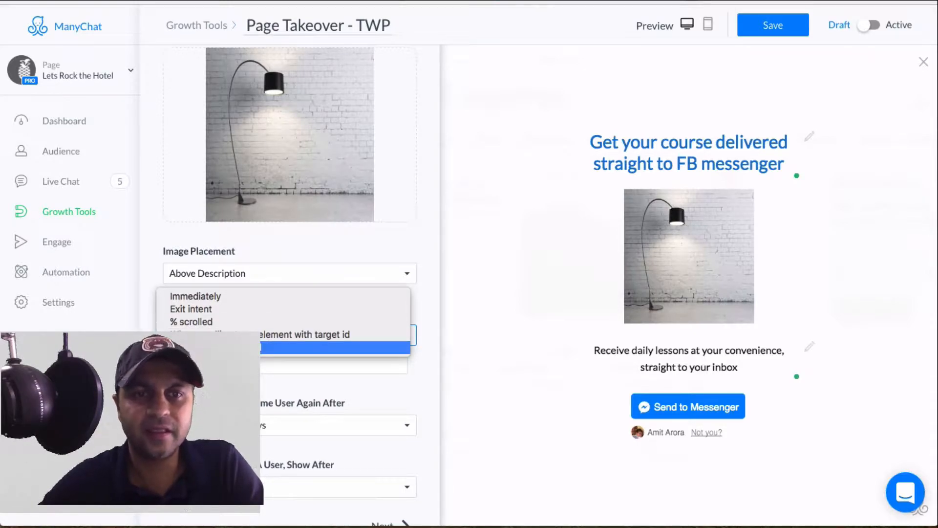
{"action": "left_click", "coordinate": [220, 348]}
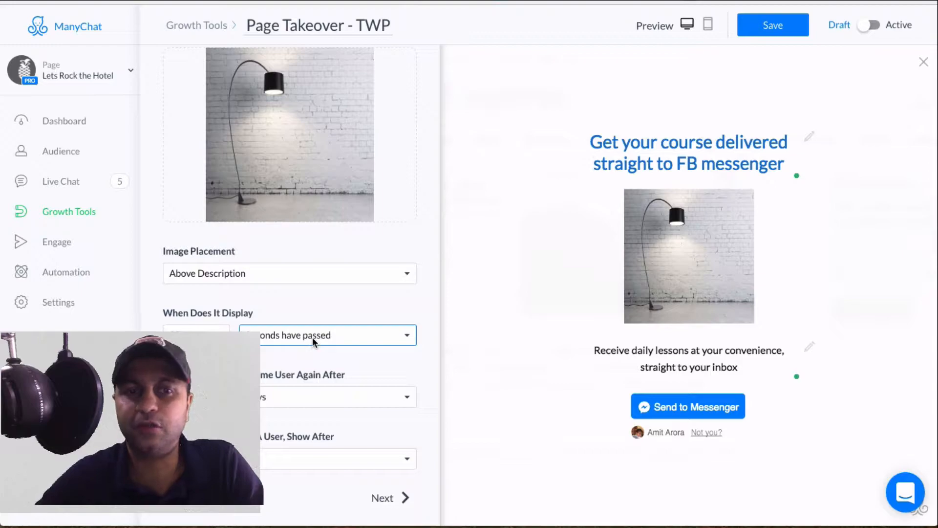
{"action": "left_click", "coordinate": [291, 329]}
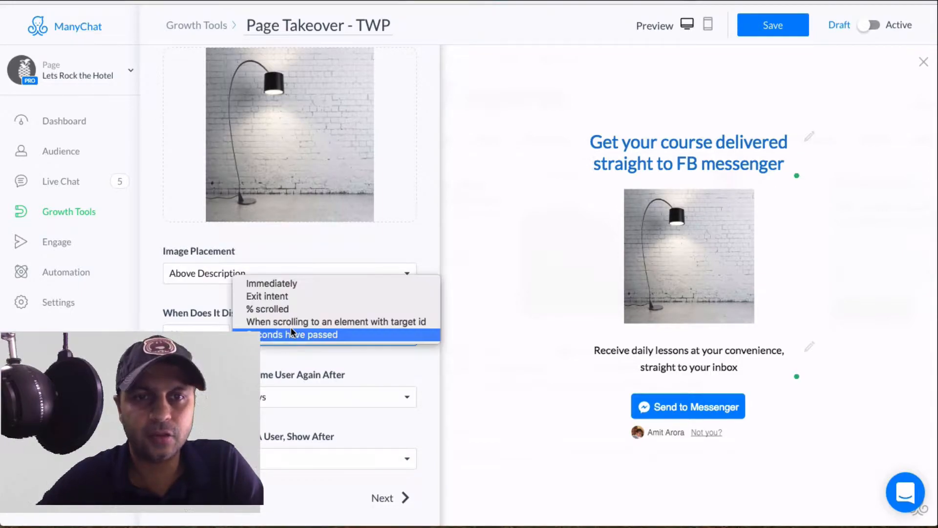
{"action": "left_click", "coordinate": [299, 280]}
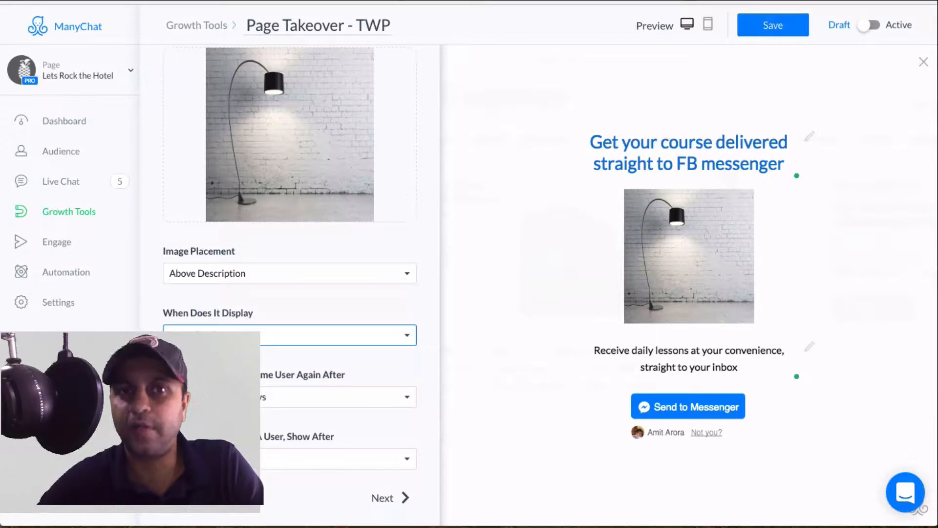
Step: Set the widget to Always show again to the same user
{"action": "left_click", "coordinate": [271, 398]}
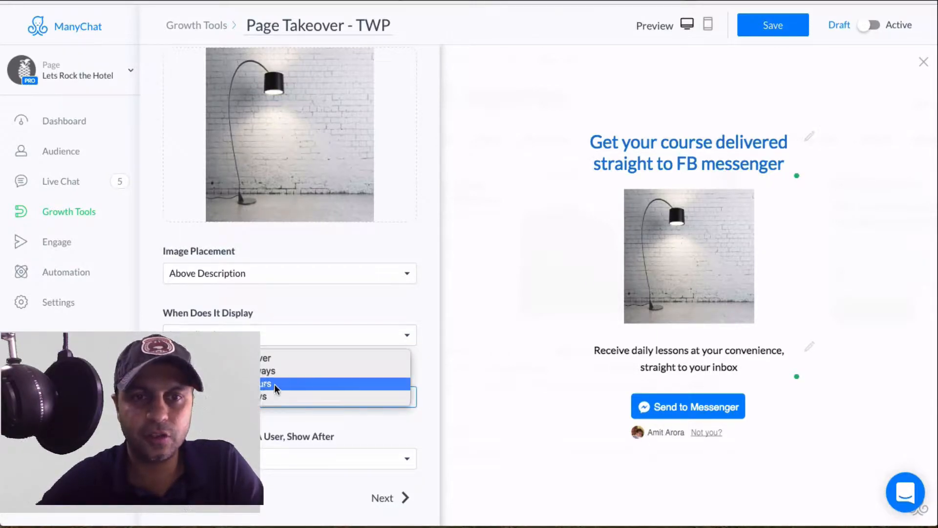
{"action": "left_click", "coordinate": [280, 371]}
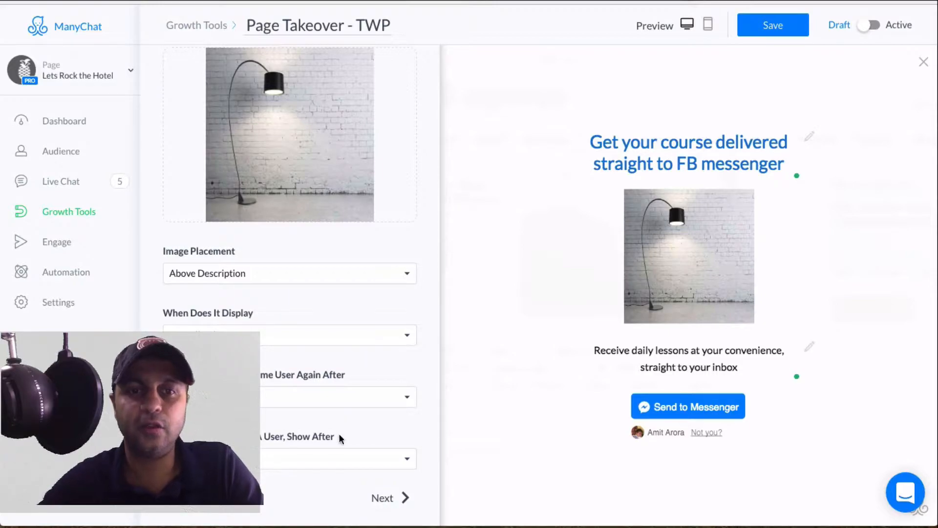
Step: Choose how long to wait before the widget shows again to a user, using the last Initial State display setting
{"action": "left_click", "coordinate": [299, 458]}
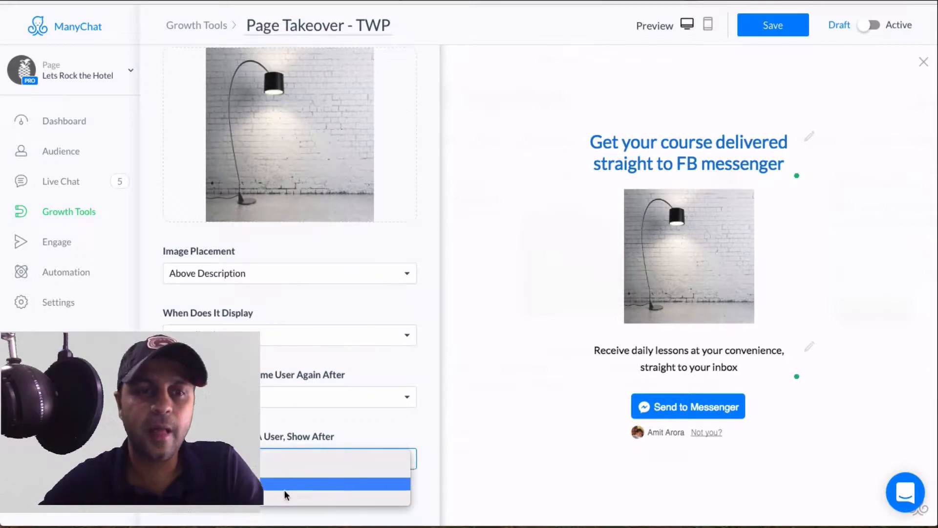
{"action": "left_click", "coordinate": [265, 494]}
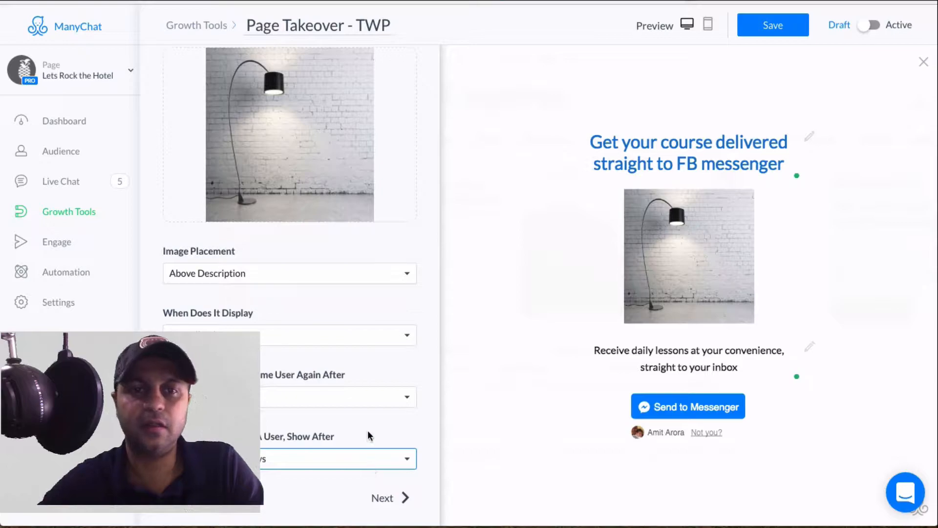
{"action": "scroll", "coordinate": [374, 349], "scroll_direction": "up", "scroll_amount": 10}
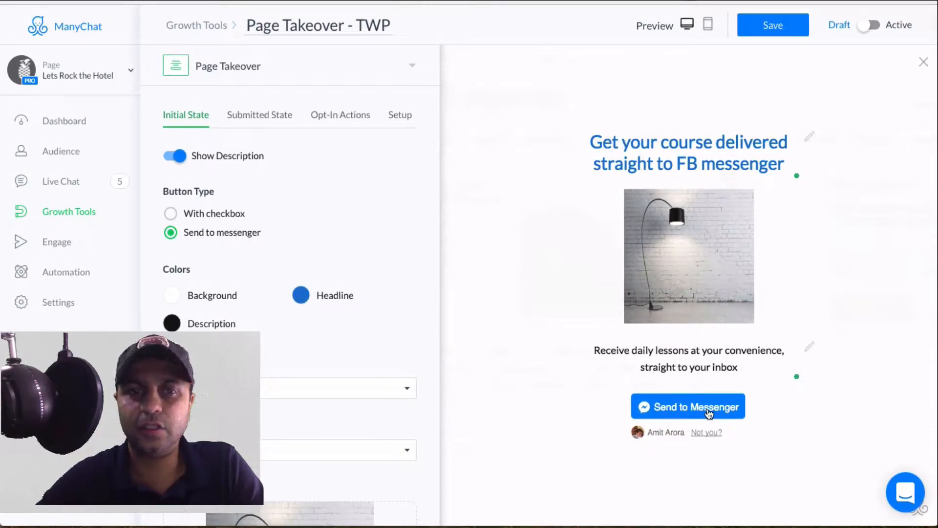
{"action": "scroll", "coordinate": [303, 380], "scroll_direction": "down", "scroll_amount": 10}
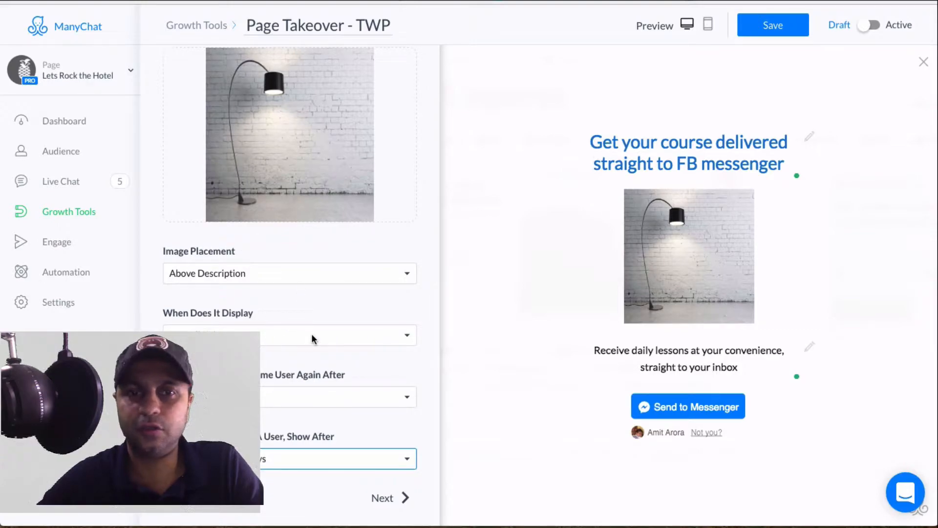
Step: Turn off the Submitted State description and set the thank-you headline to "Thank you. Let's get your course started!"
{"action": "left_click", "coordinate": [388, 498]}
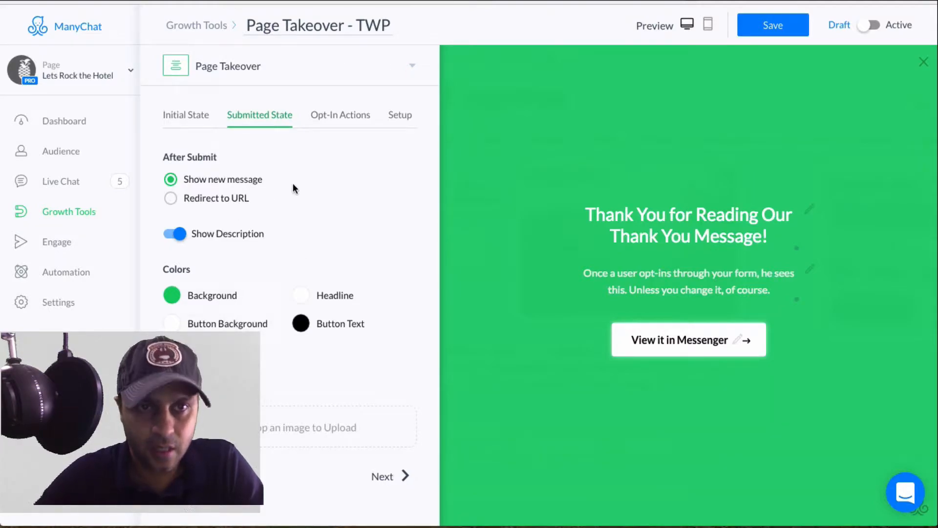
{"action": "left_click", "coordinate": [179, 234]}
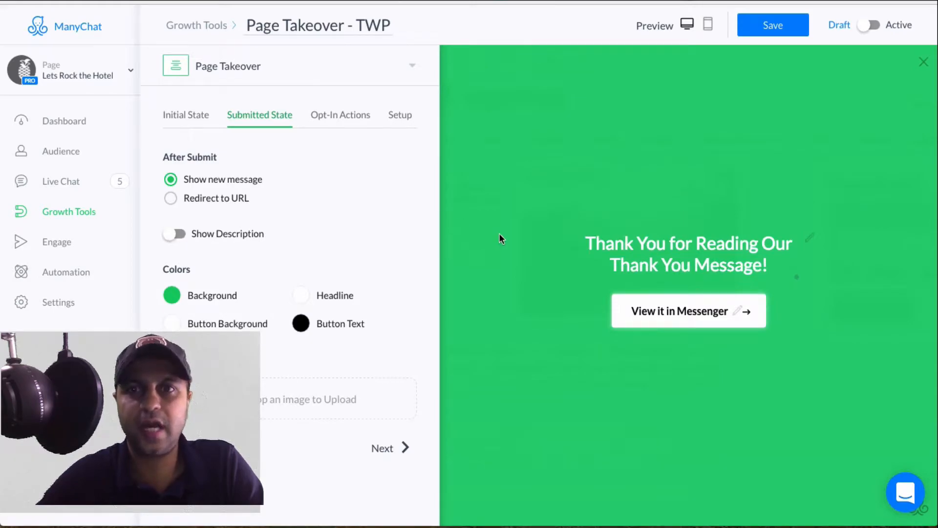
{"action": "left_click", "coordinate": [717, 263]}
{"action": "key", "text": "ctrl+a"}
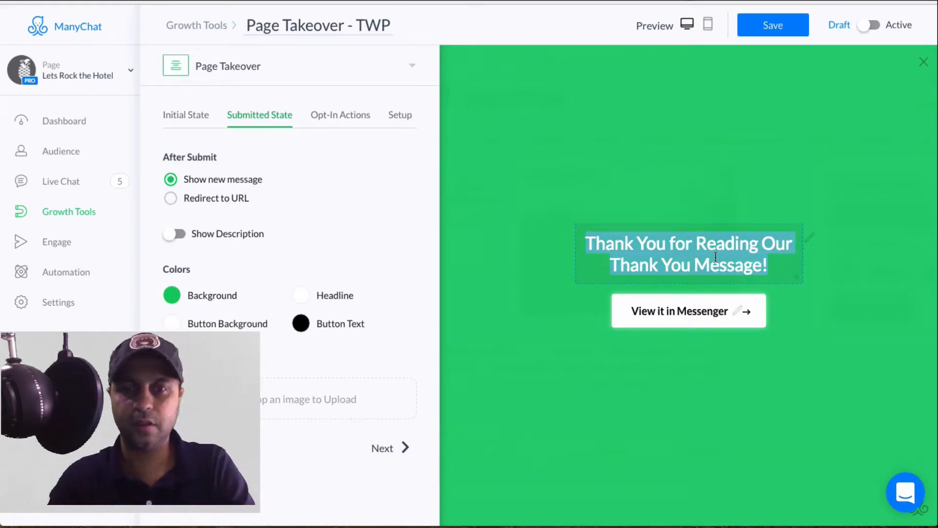
{"action": "type", "text": "Thank you. Let's get your "}
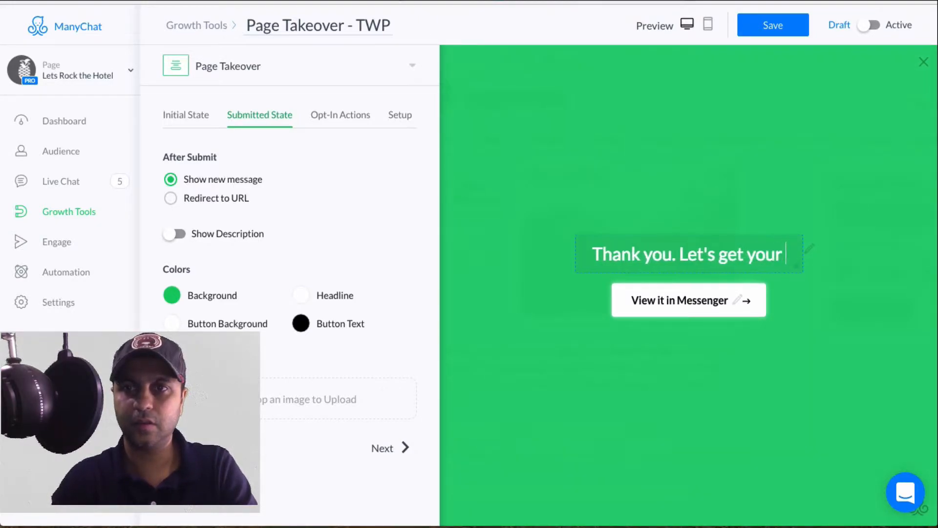
{"action": "type", "text": "course started"}
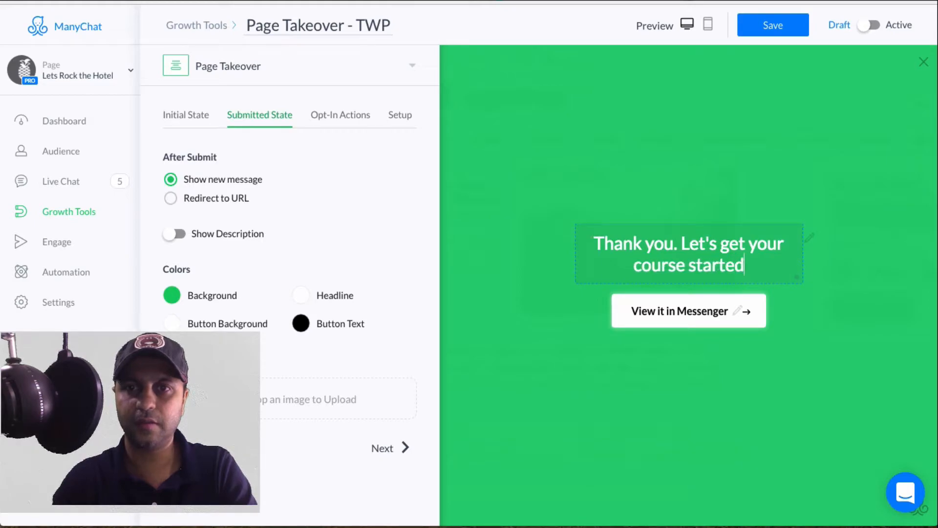
{"action": "type", "text": "!"}
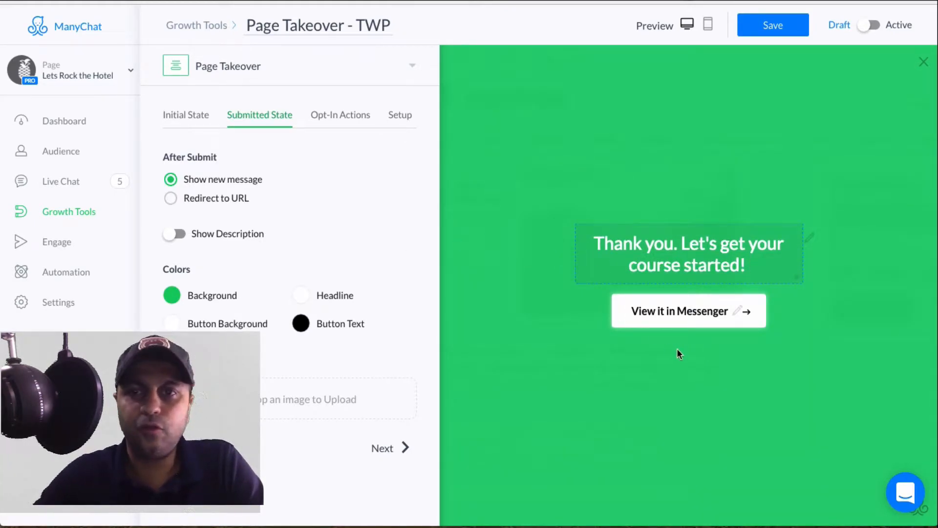
Step: Change the thank-you message's button text to "Click here to get started"
{"action": "left_click", "coordinate": [680, 310]}
{"action": "key", "text": "super+a"}
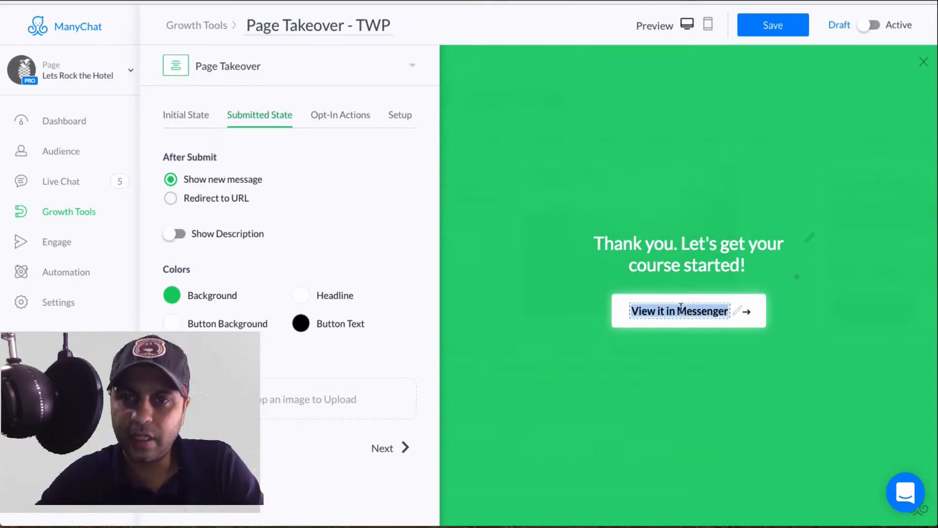
{"action": "key", "text": "BackSpace"}
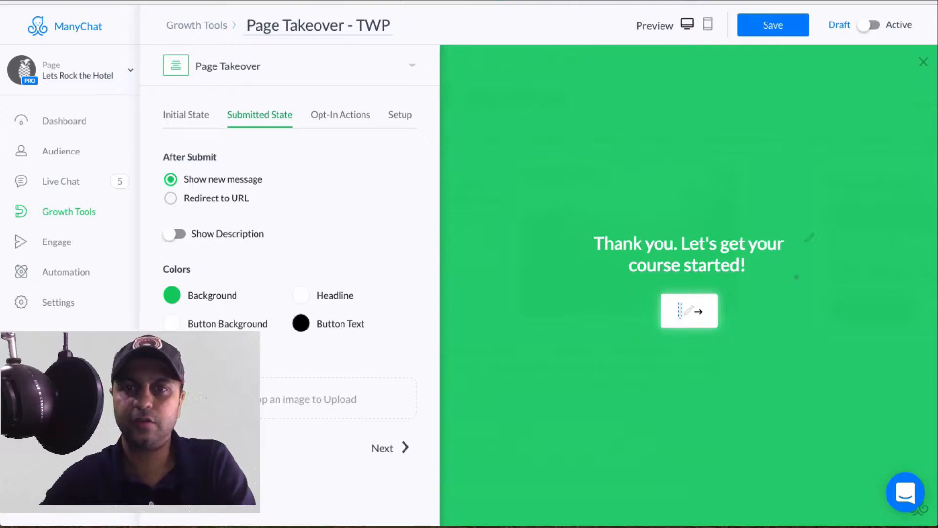
{"action": "type", "text": "Click"}
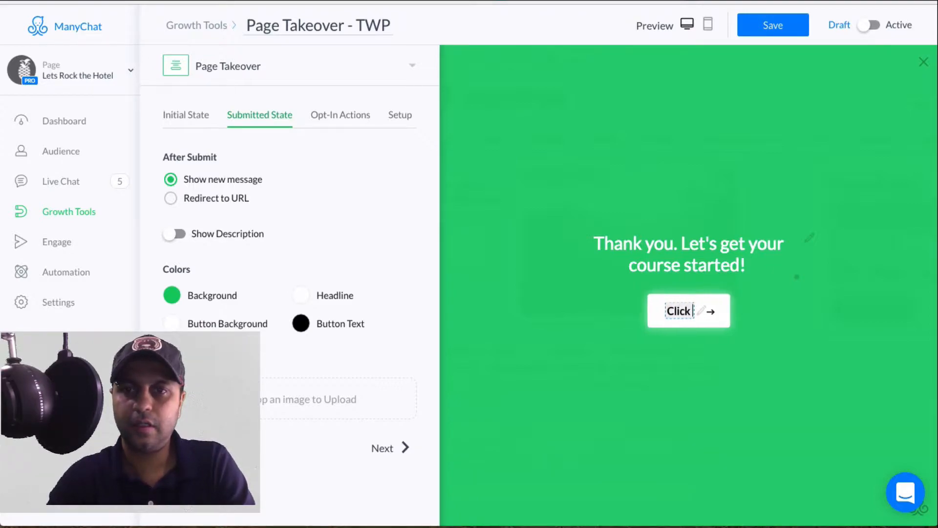
{"action": "type", "text": " here to get st"}
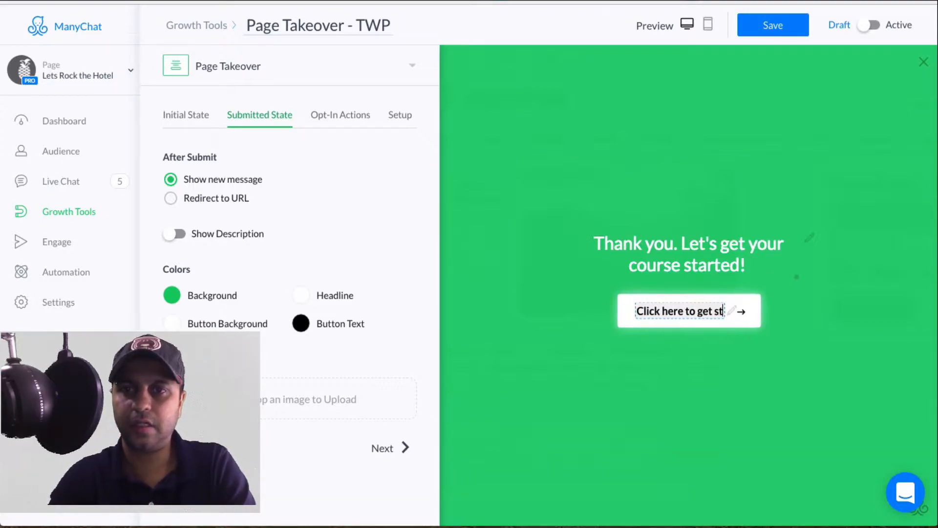
{"action": "type", "text": "arted"}
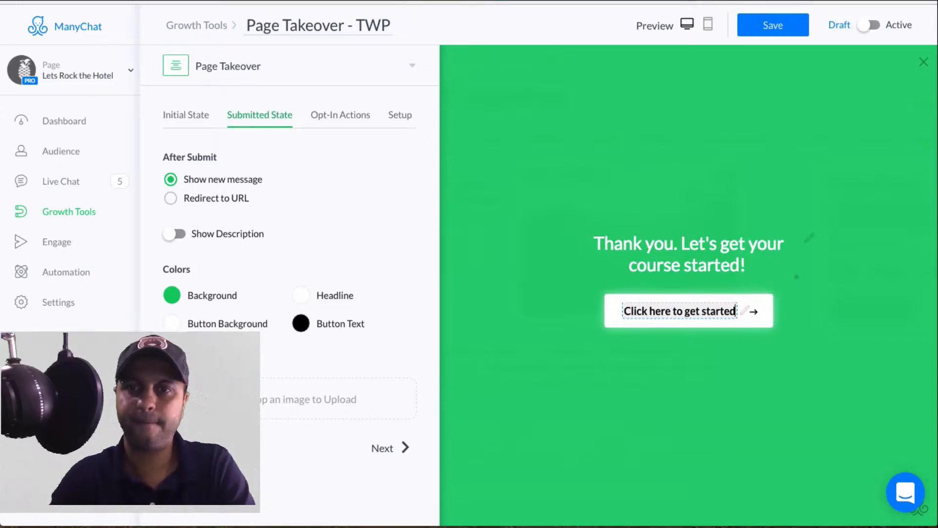
Step: Set the thank-you message's background to very light grey and its button background to blue
{"action": "left_click", "coordinate": [218, 296]}
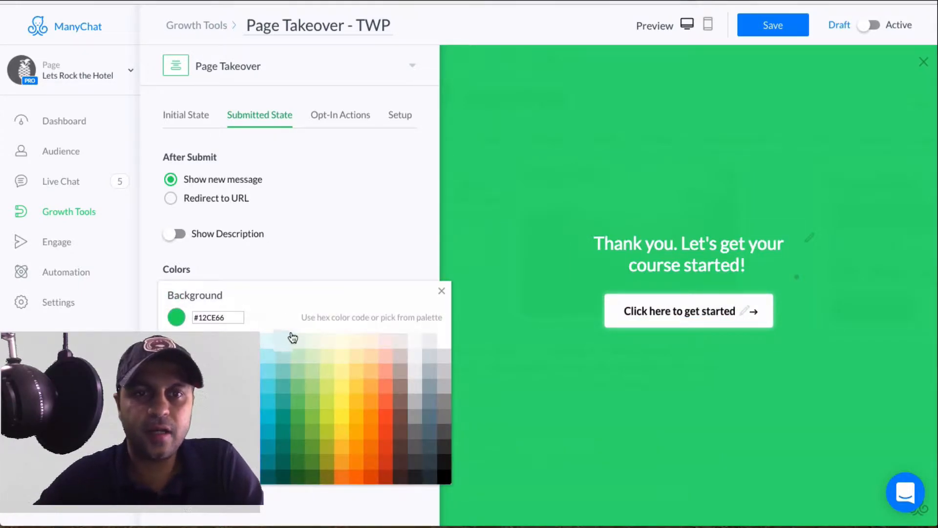
{"action": "left_click", "coordinate": [441, 344]}
{"action": "left_click", "coordinate": [294, 192]}
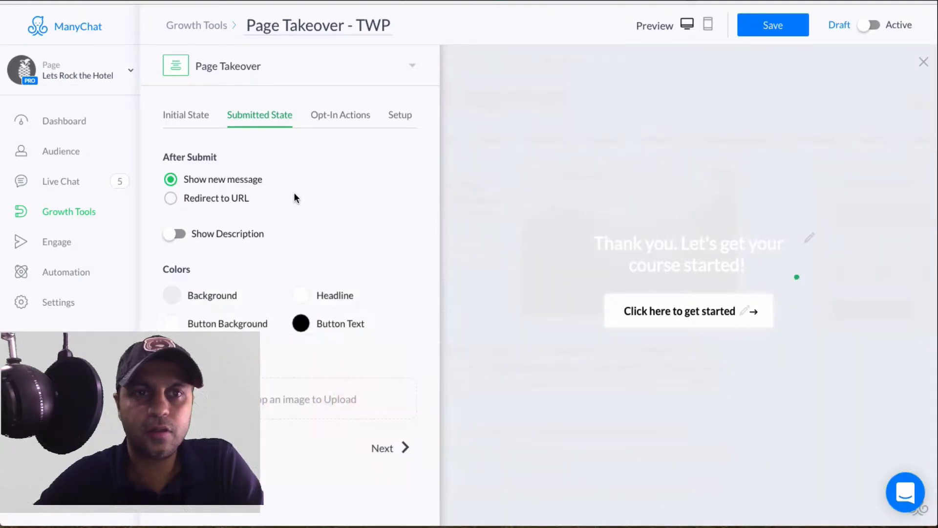
{"action": "left_click", "coordinate": [238, 320]}
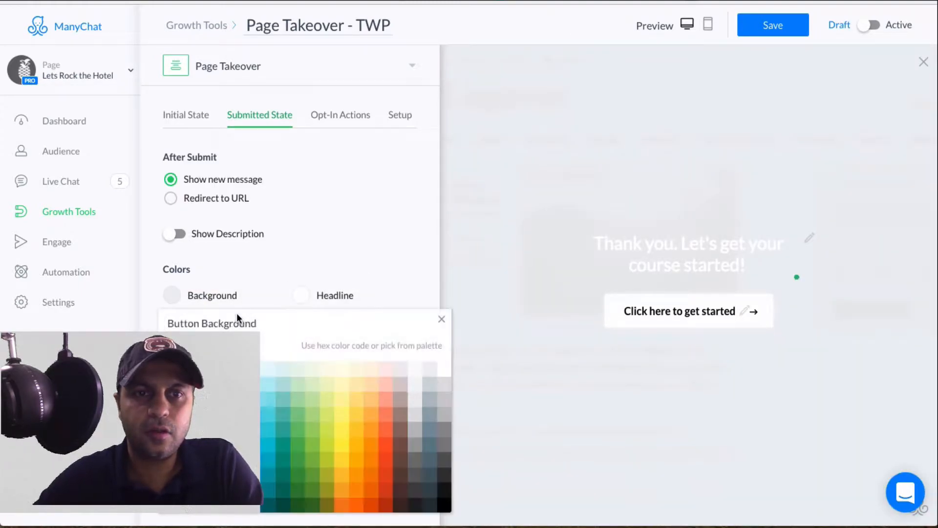
{"action": "left_click", "coordinate": [239, 446]}
{"action": "left_click", "coordinate": [300, 268]}
Step: Color the thank-you headline blue #1976D2 and the button text white #FFFFFF
{"action": "left_click", "coordinate": [306, 304]}
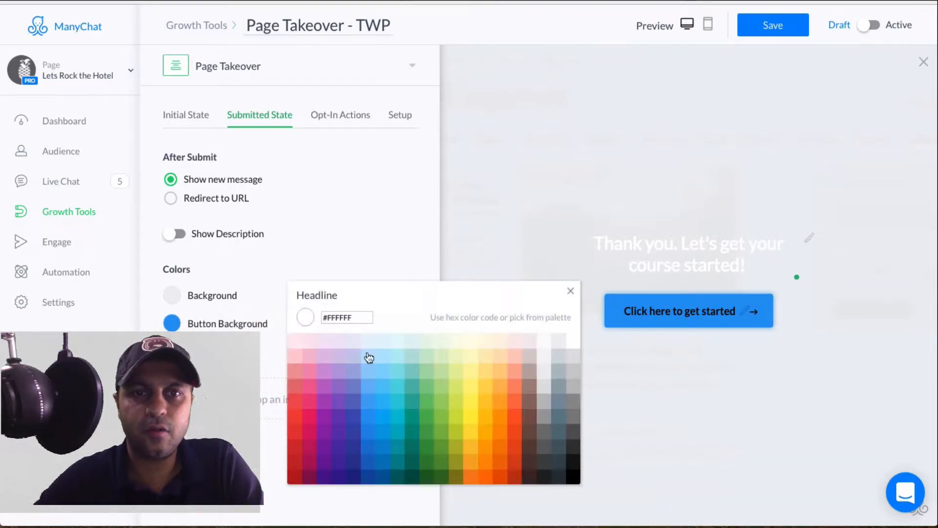
{"action": "left_click", "coordinate": [371, 455]}
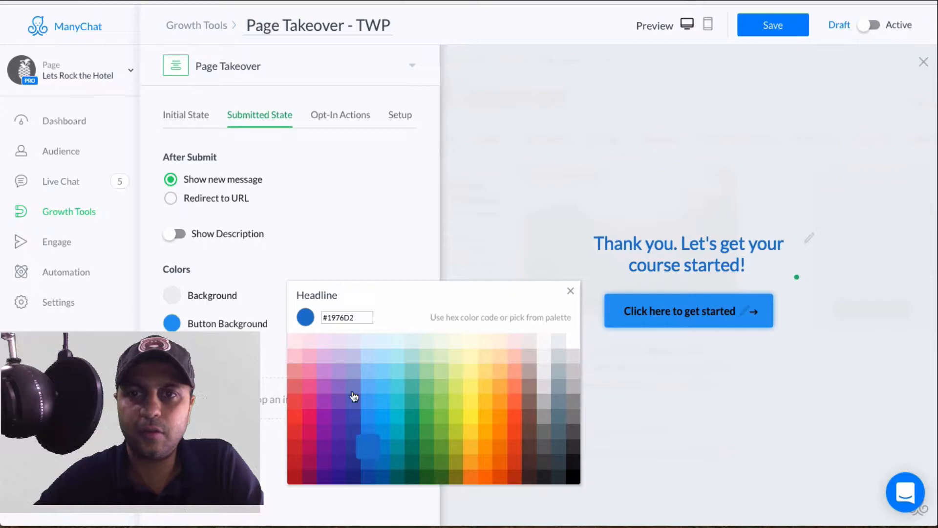
{"action": "left_click", "coordinate": [313, 219]}
{"action": "left_click", "coordinate": [305, 333]}
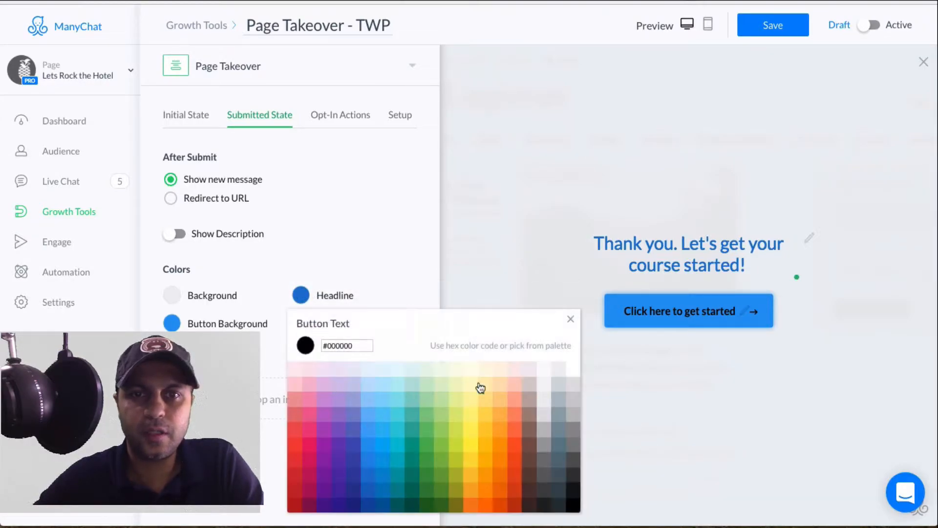
{"action": "left_click", "coordinate": [573, 376]}
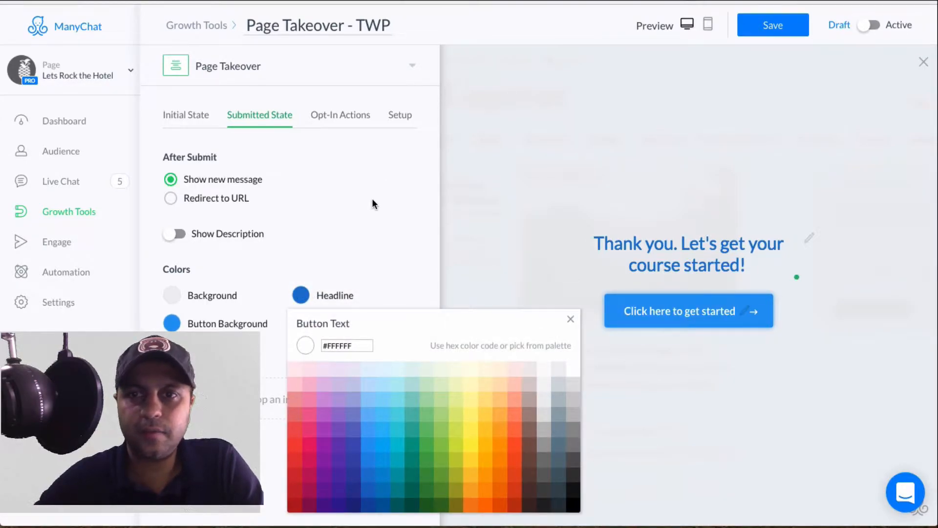
{"action": "left_click", "coordinate": [372, 200]}
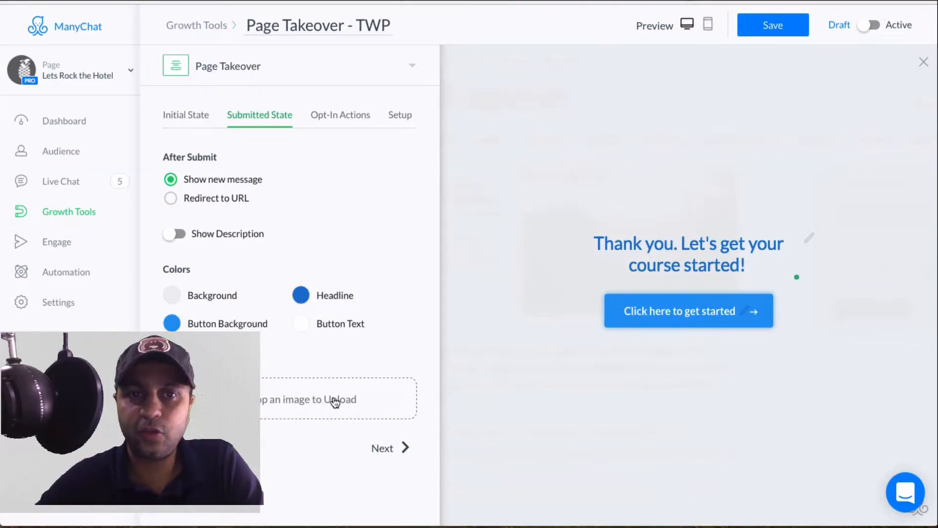
Step: Continue to Opt-In Actions, review the default opt-in message and save the growth tool's changes
{"action": "left_click", "coordinate": [385, 448]}
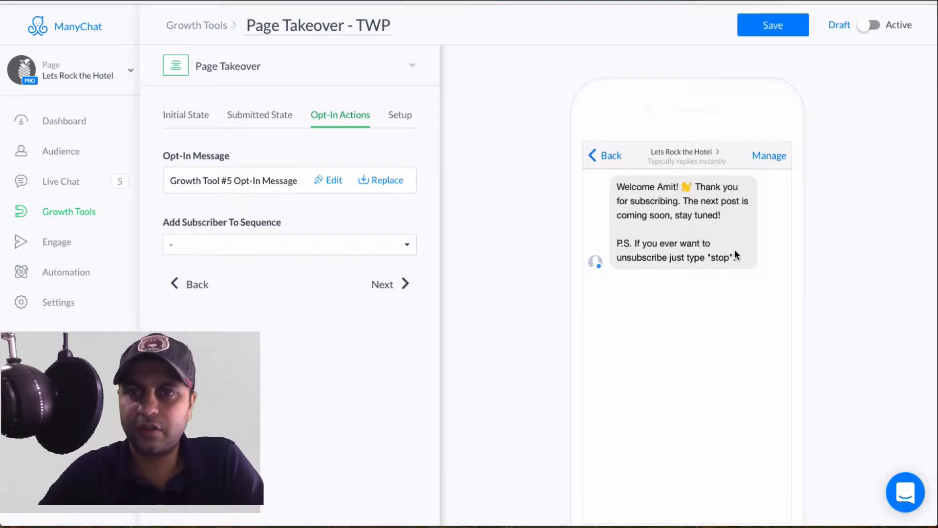
{"action": "left_click_drag", "start_coordinate": [735, 260], "coordinate": [628, 170]}
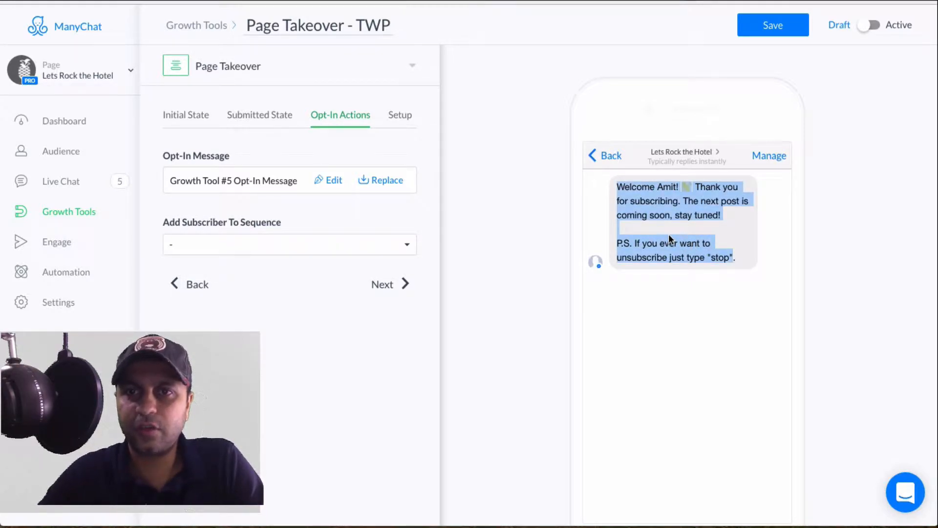
{"action": "left_click", "coordinate": [691, 218]}
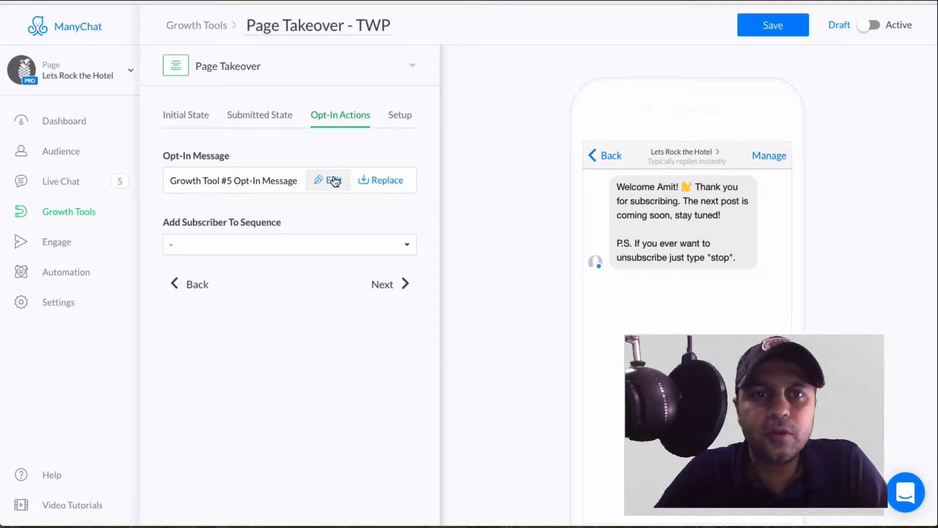
{"action": "left_click", "coordinate": [333, 186]}
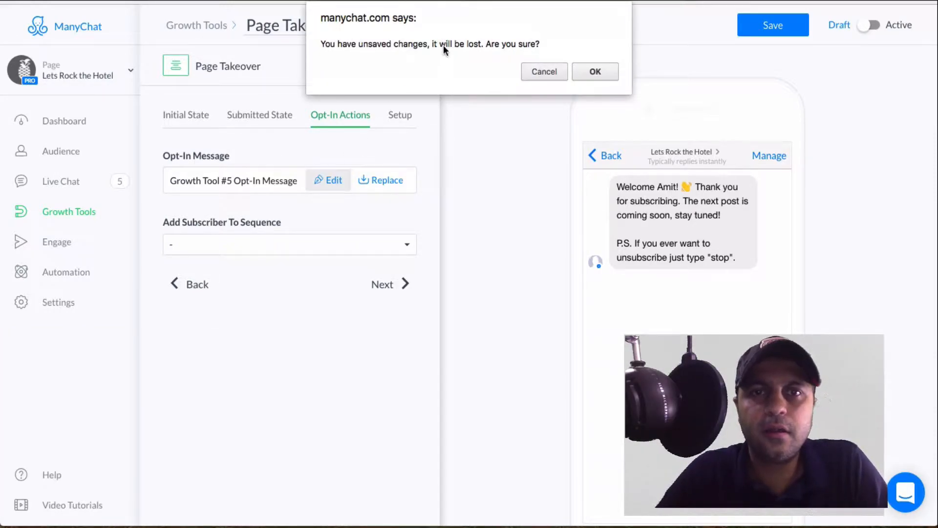
{"action": "left_click", "coordinate": [543, 73]}
{"action": "left_click", "coordinate": [752, 32]}
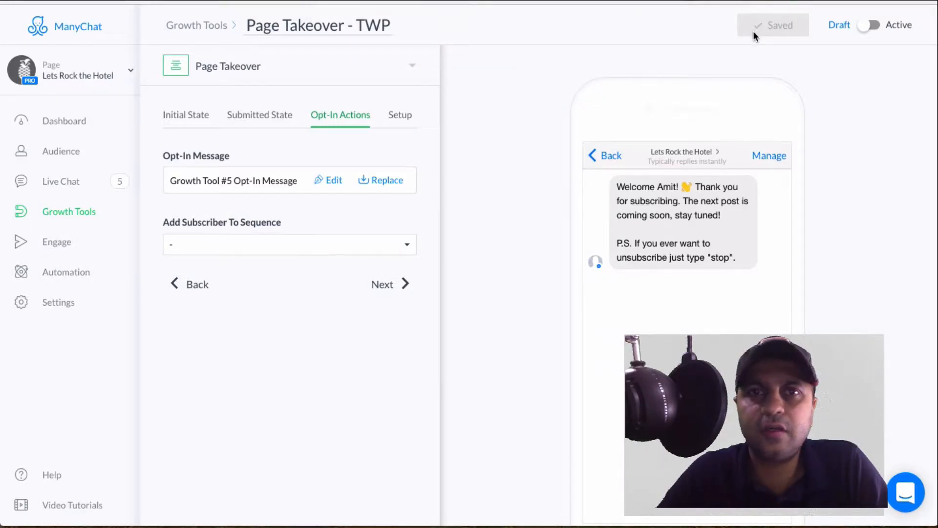
Step: Edit the Growth Tool #5 Opt-In Message, removing the waving emoji and thank-you text that follow the First Name field
{"action": "left_click", "coordinate": [330, 182]}
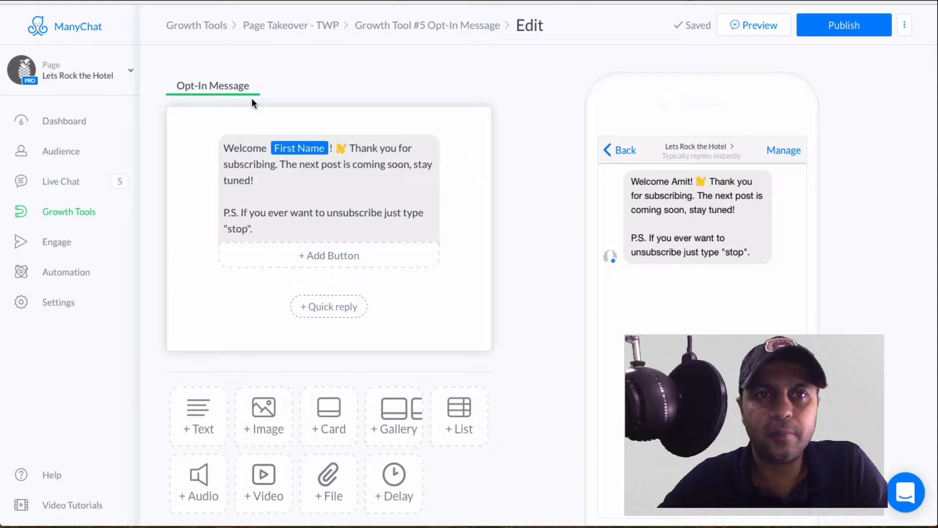
{"action": "left_click", "coordinate": [256, 228]}
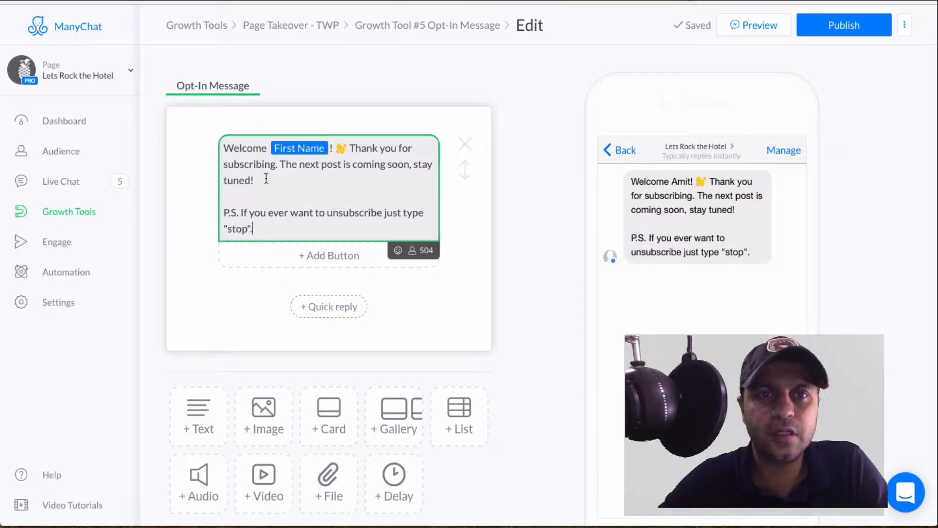
{"action": "left_click_drag", "start_coordinate": [249, 180], "coordinate": [349, 147]}
{"action": "type", "text": "T"}
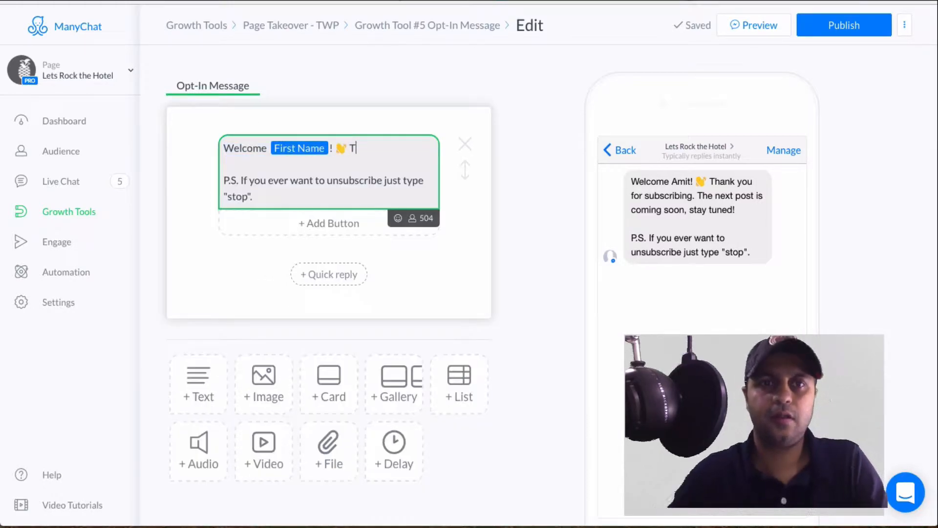
{"action": "key", "text": "BackSpace"}
{"action": "key", "text": "BackSpace"}
{"action": "key", "text": "BackSpace"}
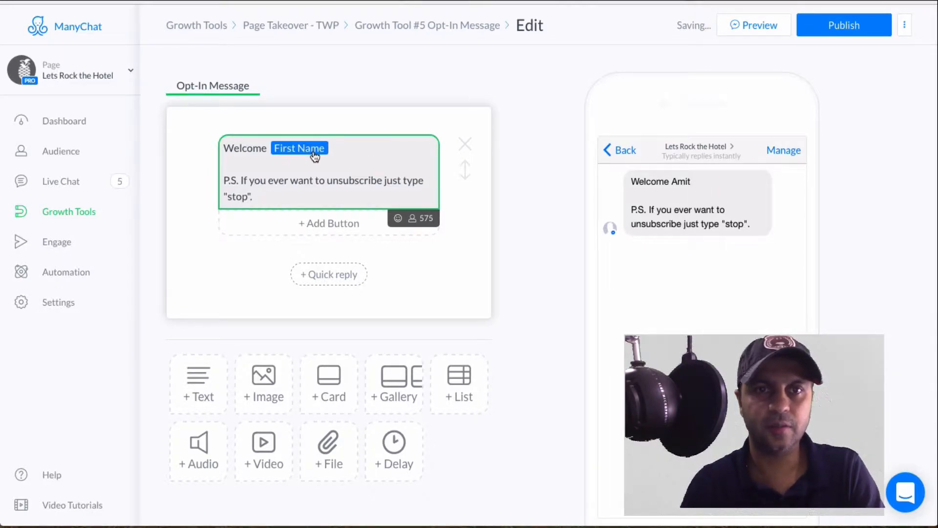
Step: Delete the First Name field from the opt-in greeting and insert it again after "Welcome"
{"action": "key", "text": "BackSpace"}
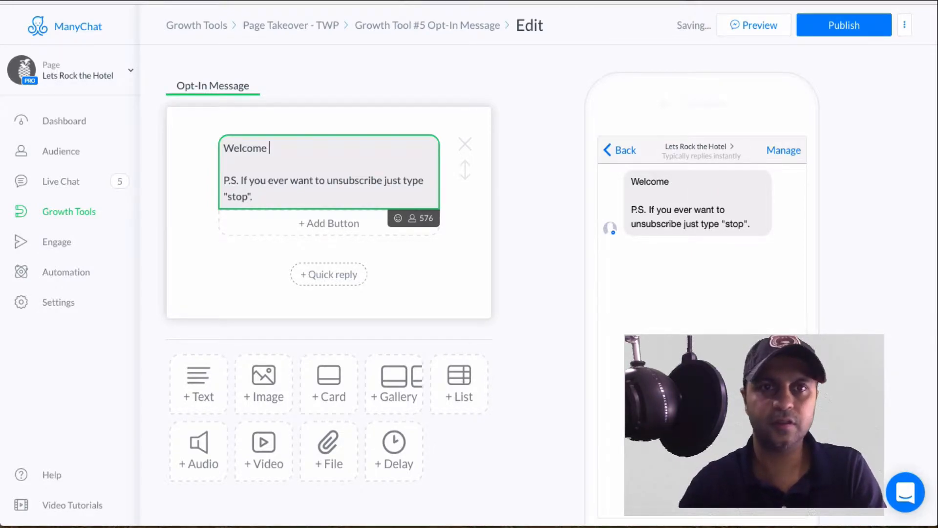
{"action": "left_click", "coordinate": [413, 218]}
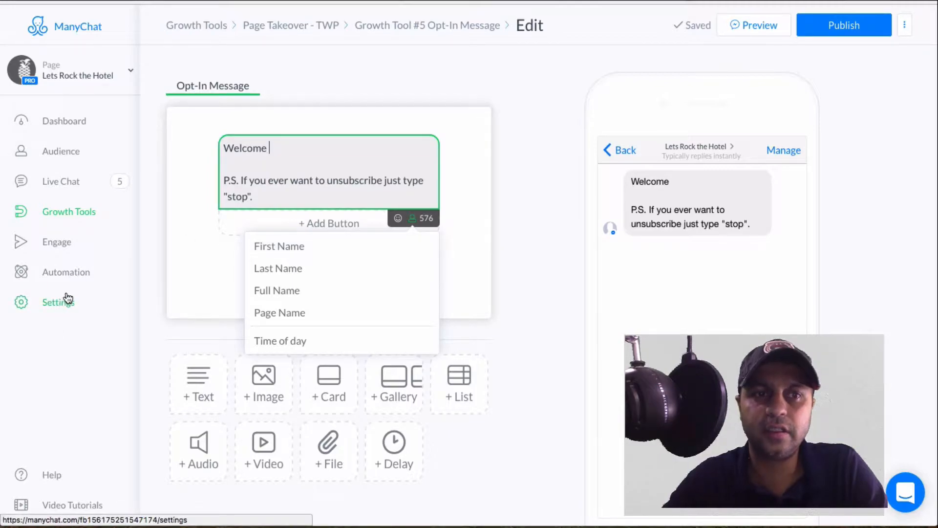
{"action": "left_click", "coordinate": [272, 250]}
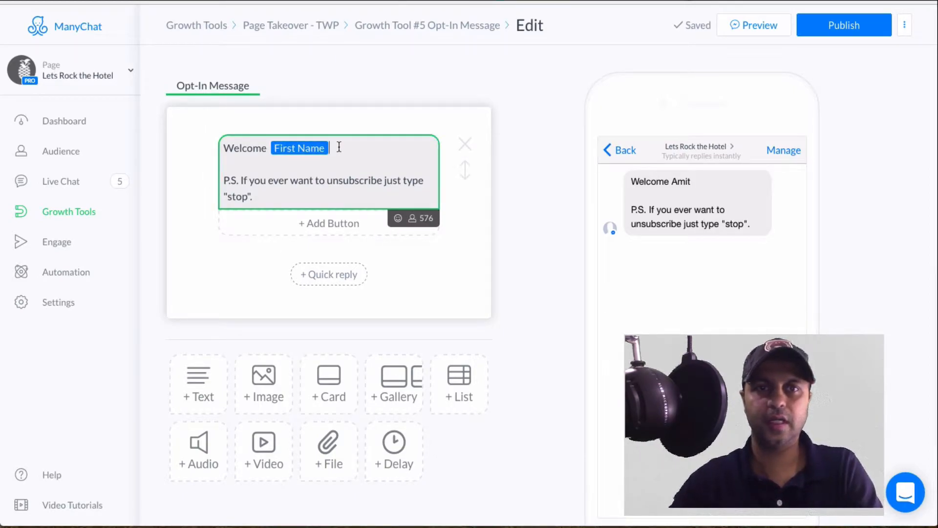
Step: Complete the greeting after the First Name field with ", thank you for choosing the Wedding Planr. You will receive your 1st lesson tomorrow."
{"action": "type", "text": ", thank you "}
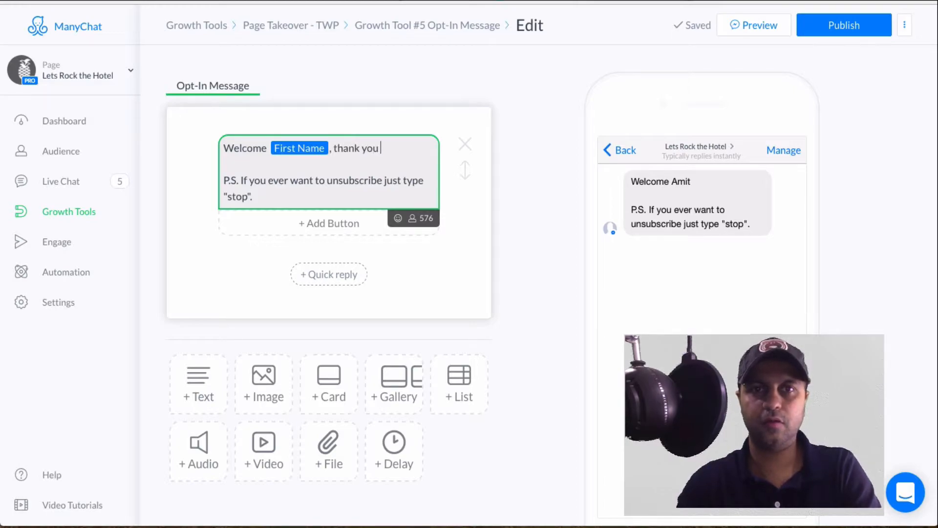
{"action": "type", "text": "for choosing the "}
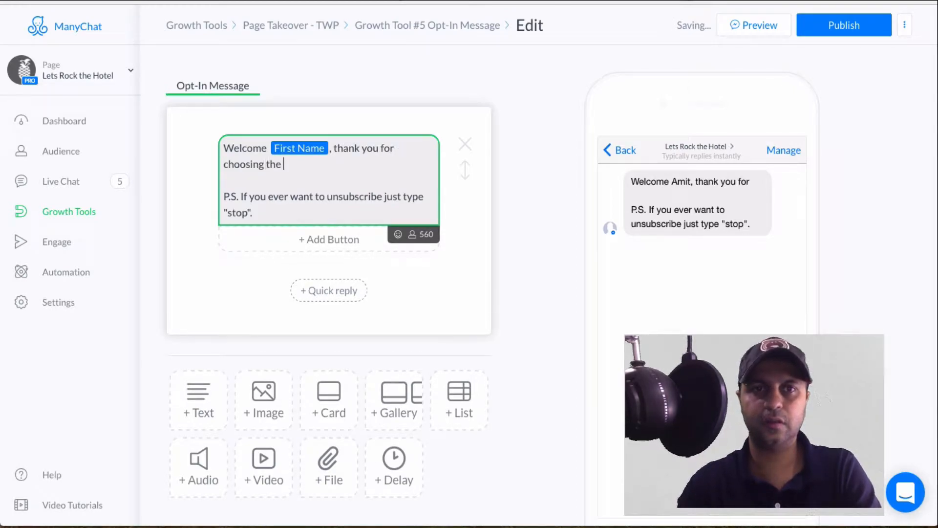
{"action": "type", "text": "Wedding Planr."}
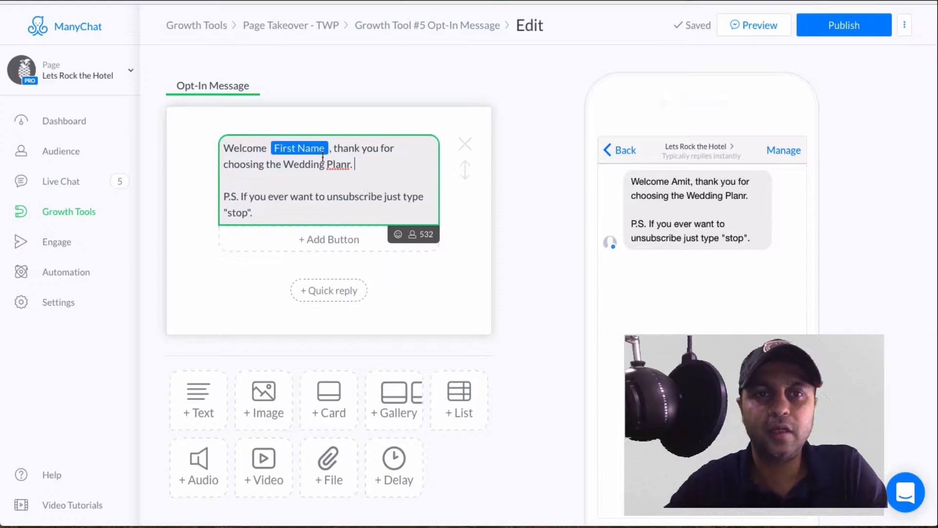
{"action": "type", "text": "Your"}
{"action": "key", "text": "BackSpace"}
{"action": "key", "text": "BackSpace"}
{"action": "type", "text": "u will receive your 1st lesson tomorrow."}
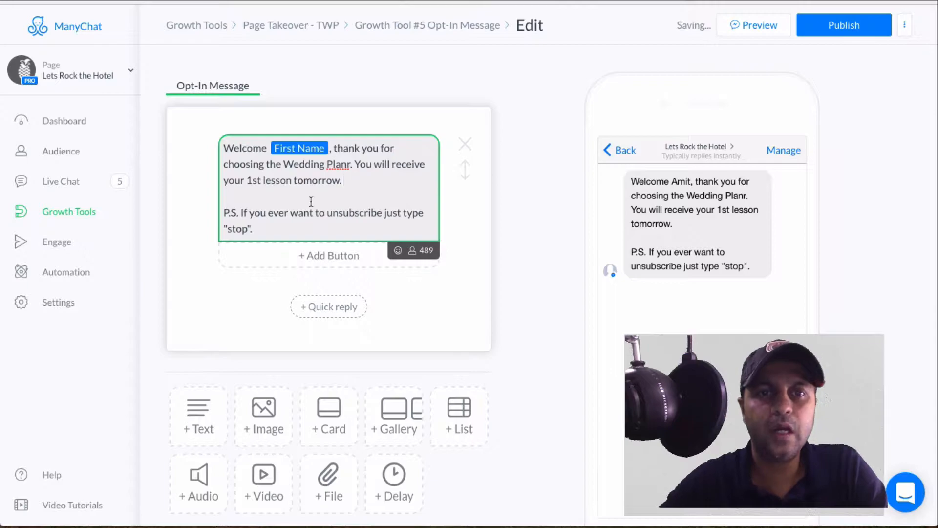
Step: Examine the P.S. unsubscribe line and its "stop" keyword in the opt-in message
{"action": "left_click_drag", "start_coordinate": [266, 230], "coordinate": [222, 213]}
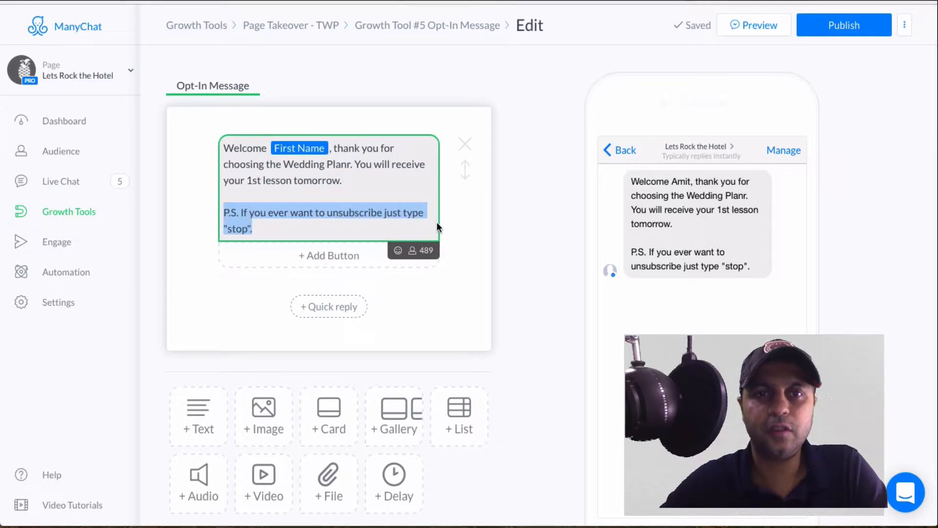
{"action": "left_click", "coordinate": [249, 228]}
{"action": "double_click", "coordinate": [244, 229]}
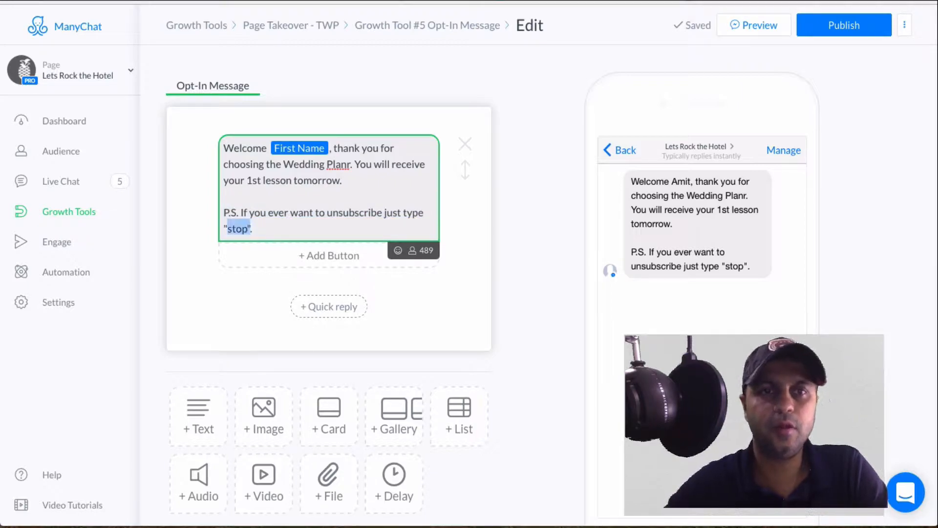
{"action": "key", "text": "Left"}
{"action": "key", "text": "shift+Right"}
{"action": "key", "text": "shift+Right"}
{"action": "key", "text": "shift+Right"}
{"action": "key", "text": "shift+Right"}
{"action": "key", "text": "Right"}
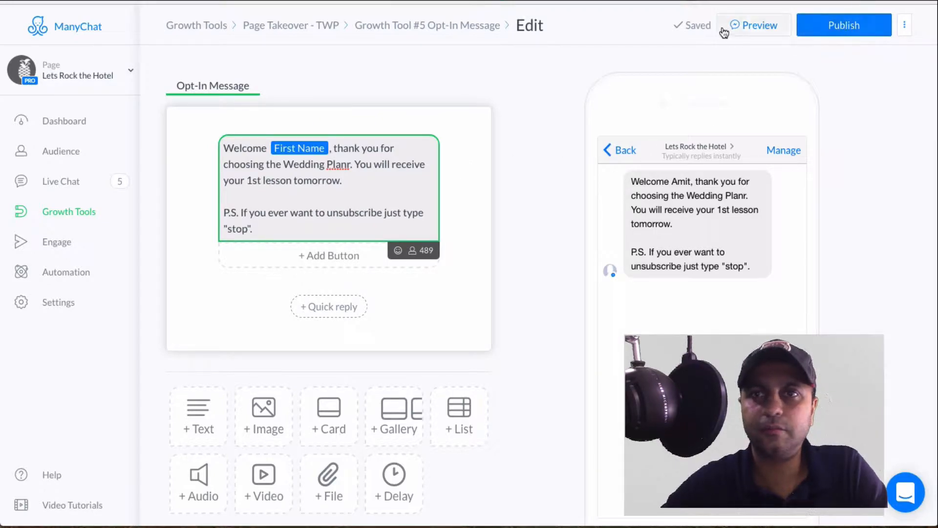
Step: Publish the opt-in message and return to the Page Takeover - TWP growth tool
{"action": "left_click", "coordinate": [825, 28]}
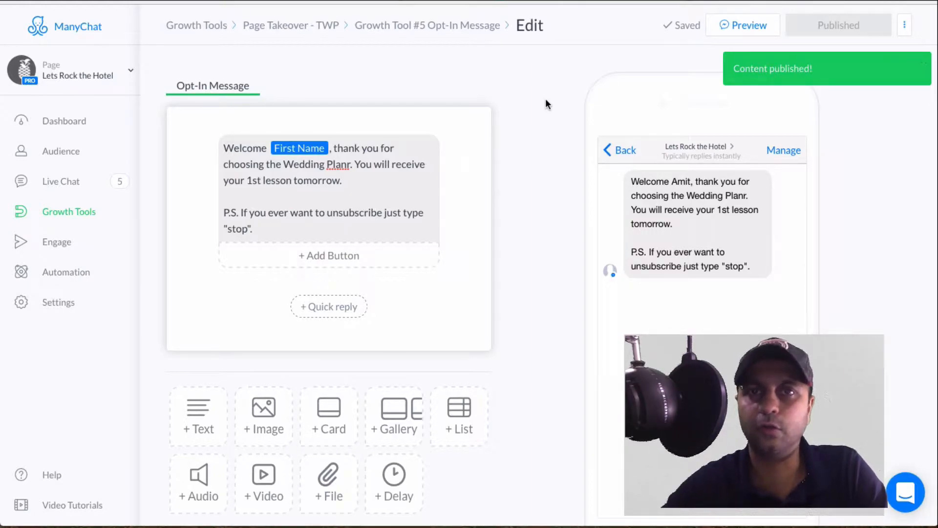
{"action": "left_click", "coordinate": [405, 30]}
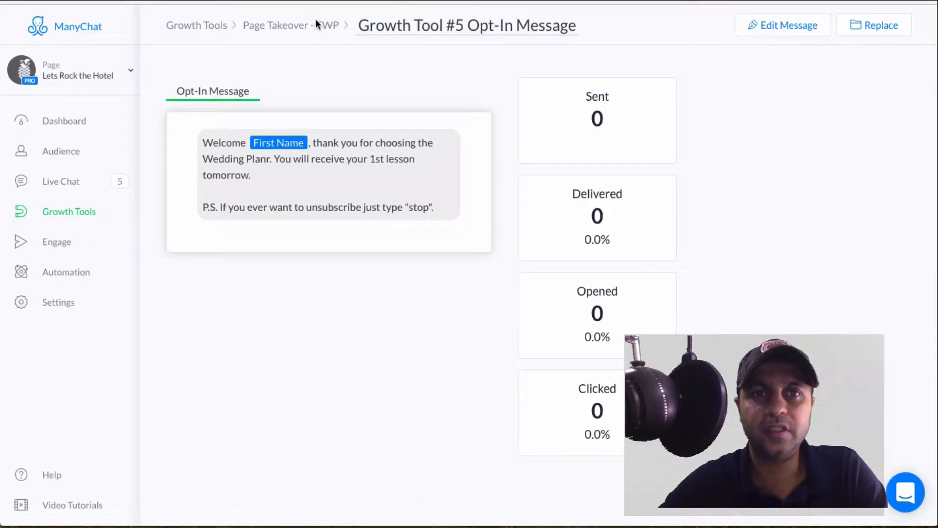
{"action": "left_click", "coordinate": [301, 27]}
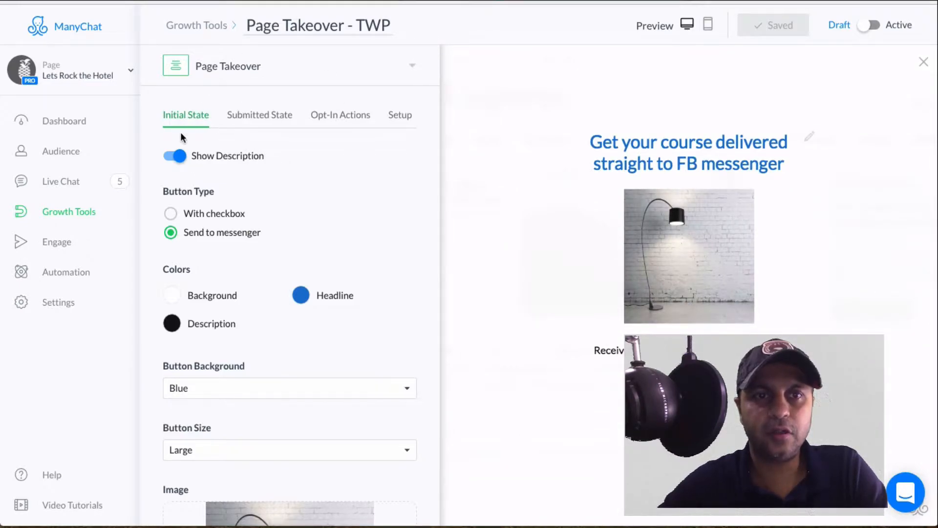
Step: Go through Submitted State to Opt-In Actions, check the message preview and add new subscribers to the Demo Sequence
{"action": "left_click", "coordinate": [252, 122]}
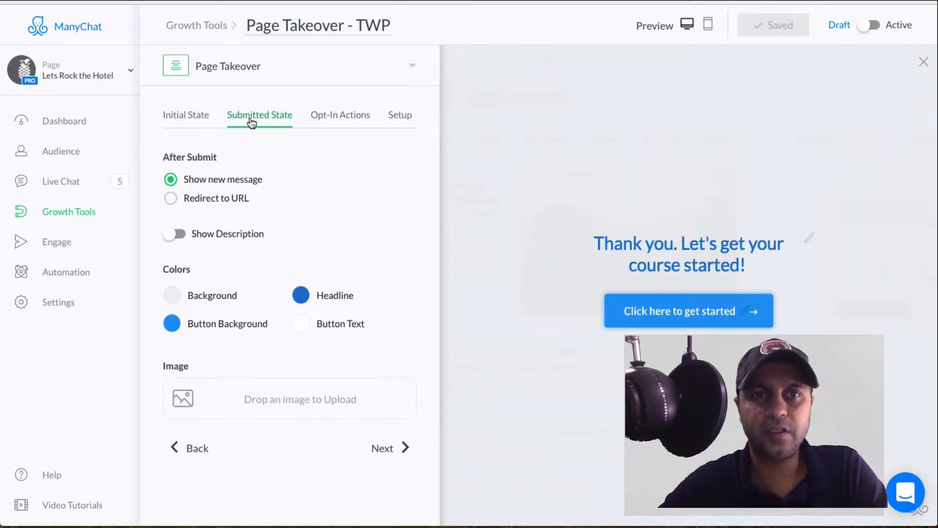
{"action": "left_click", "coordinate": [338, 118]}
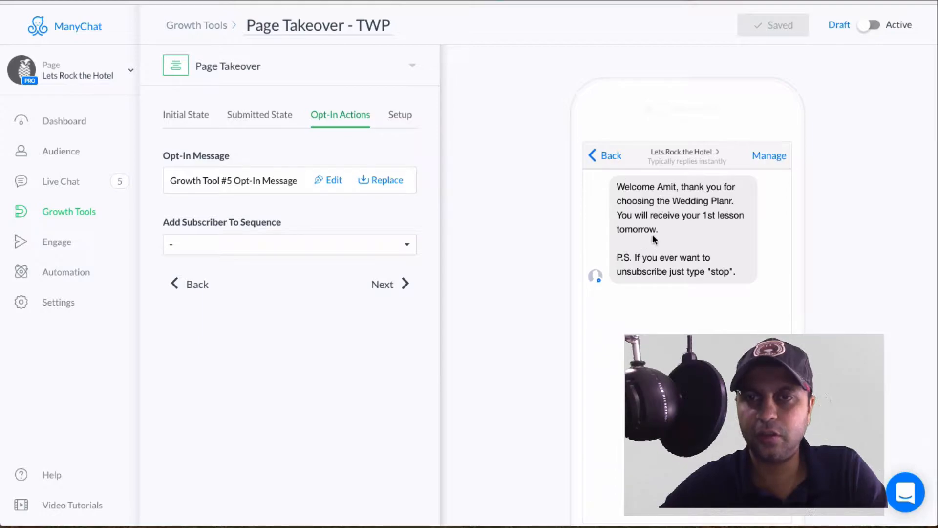
{"action": "left_click_drag", "start_coordinate": [618, 184], "coordinate": [740, 270]}
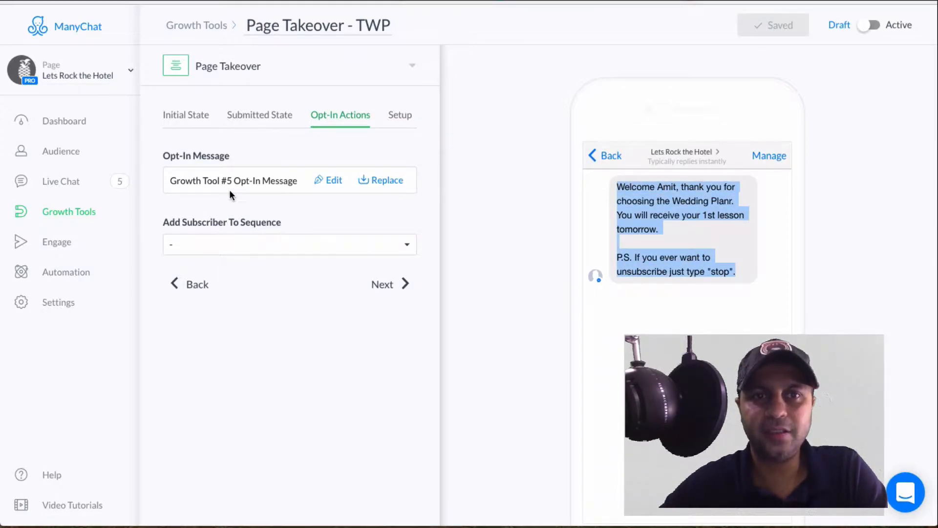
{"action": "left_click", "coordinate": [247, 244]}
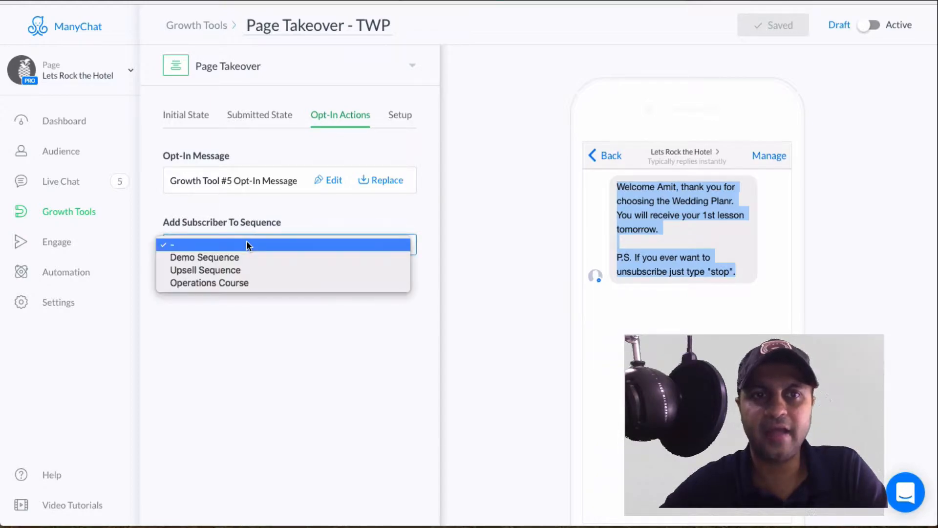
{"action": "left_click", "coordinate": [259, 221]}
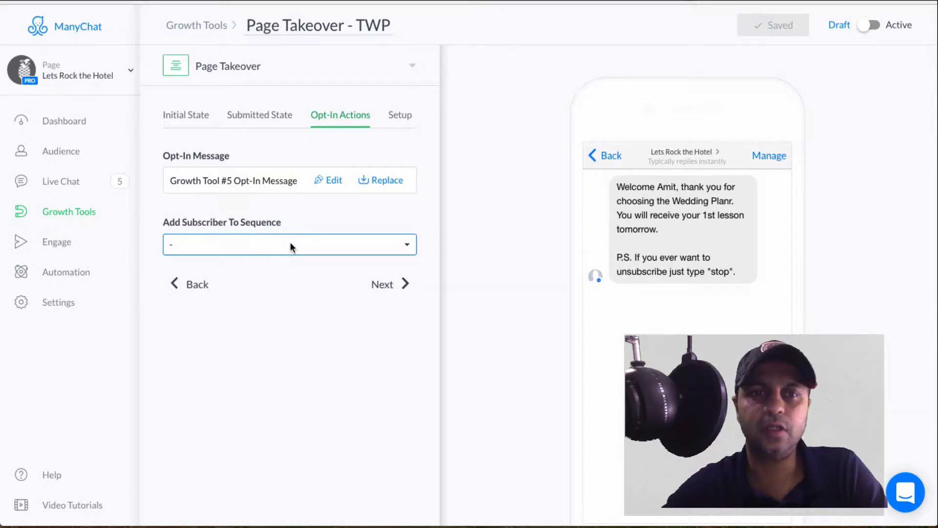
{"action": "left_click", "coordinate": [291, 246]}
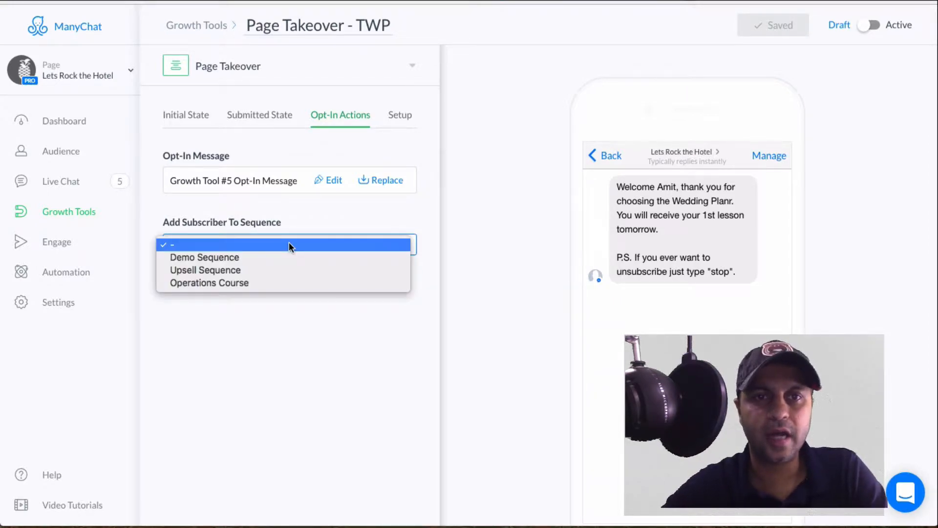
{"action": "left_click", "coordinate": [192, 258]}
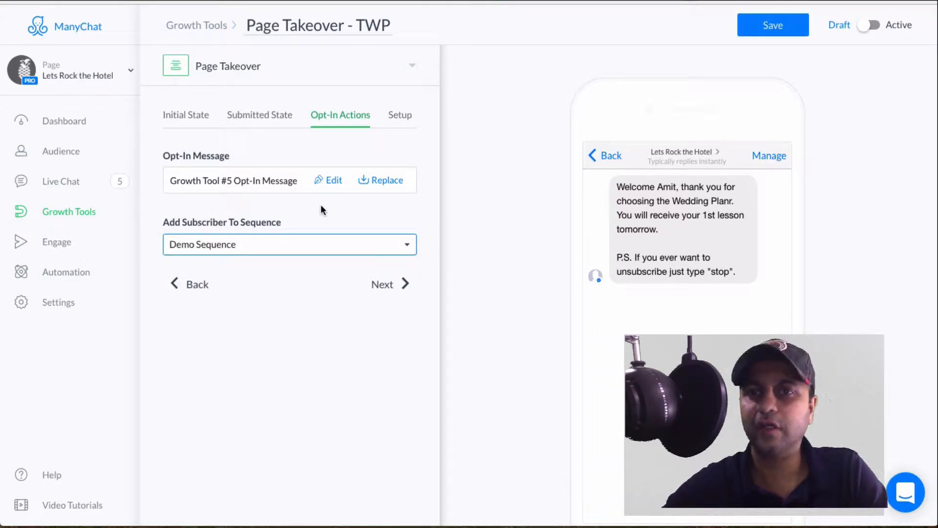
{"action": "left_click_drag", "start_coordinate": [739, 272], "coordinate": [633, 183]}
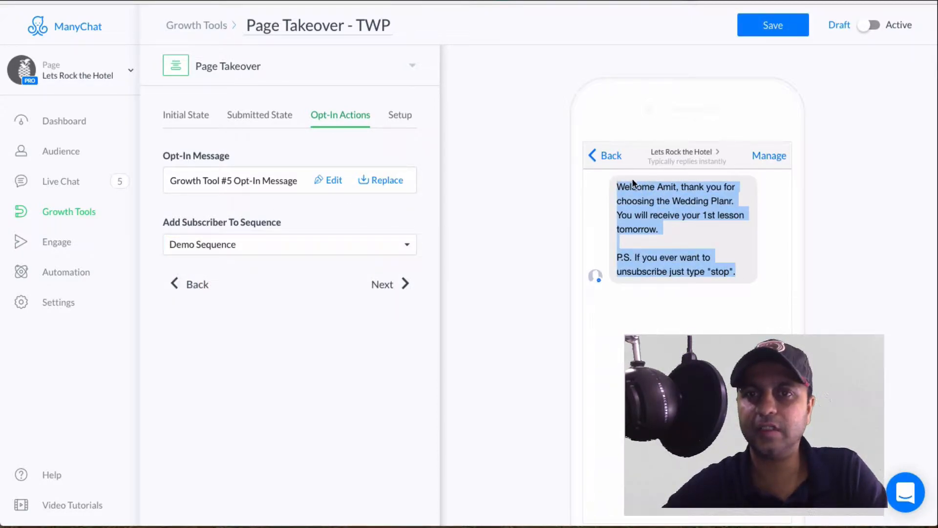
{"action": "left_click", "coordinate": [684, 231]}
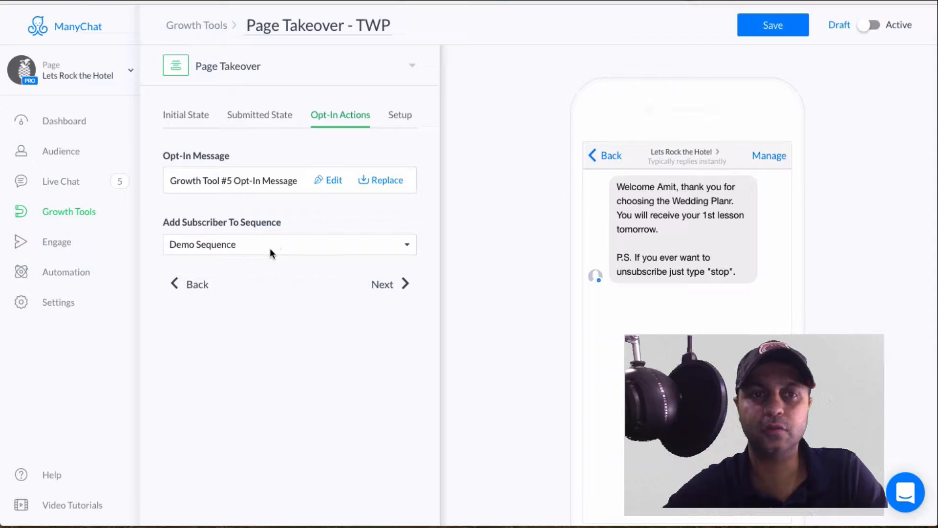
Step: Continue to Setup and examine the visibility settings for hiding the widget or showing it only on certain pages
{"action": "left_click", "coordinate": [386, 283]}
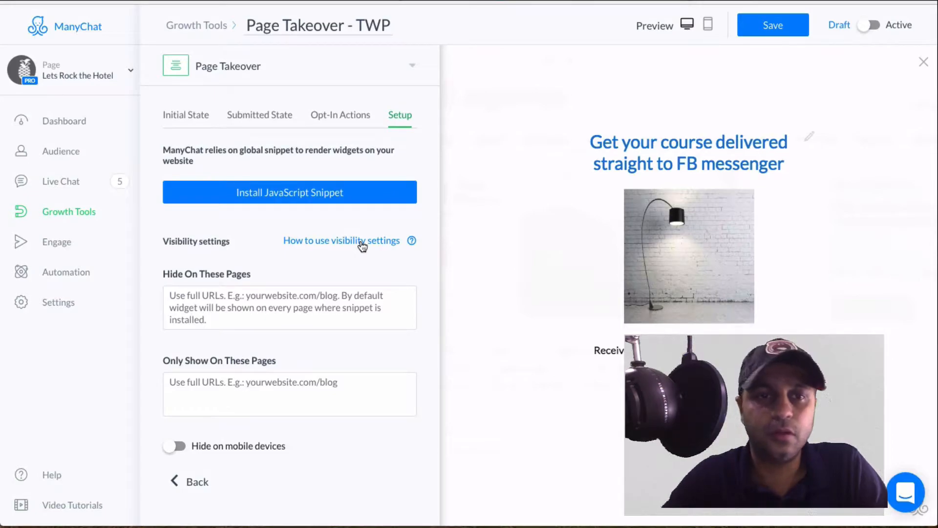
{"action": "left_click", "coordinate": [222, 306]}
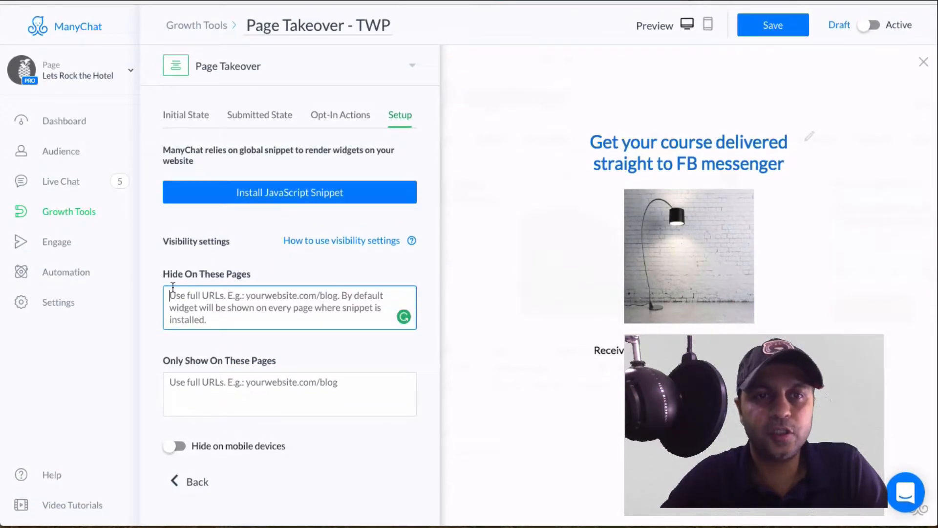
{"action": "left_click_drag", "start_coordinate": [163, 275], "coordinate": [254, 278]}
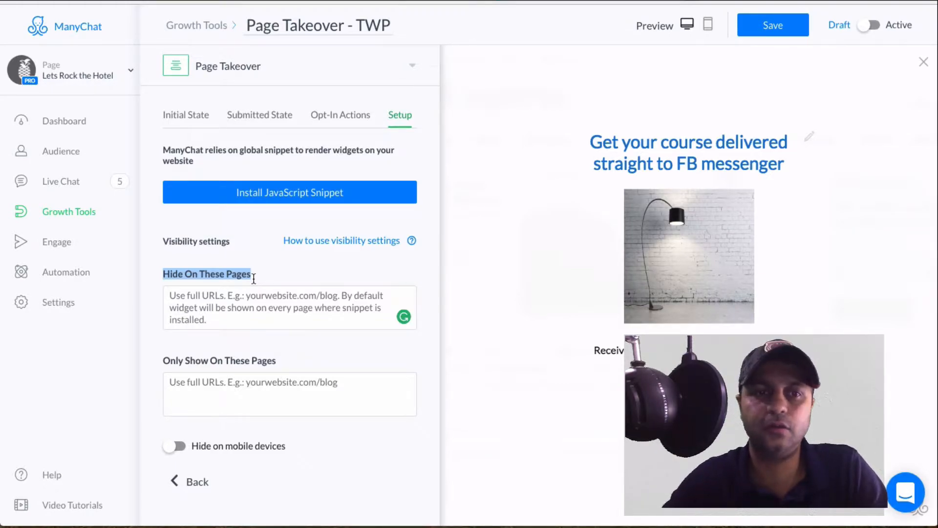
{"action": "left_click", "coordinate": [223, 383]}
{"action": "left_click_drag", "start_coordinate": [164, 360], "coordinate": [289, 366]}
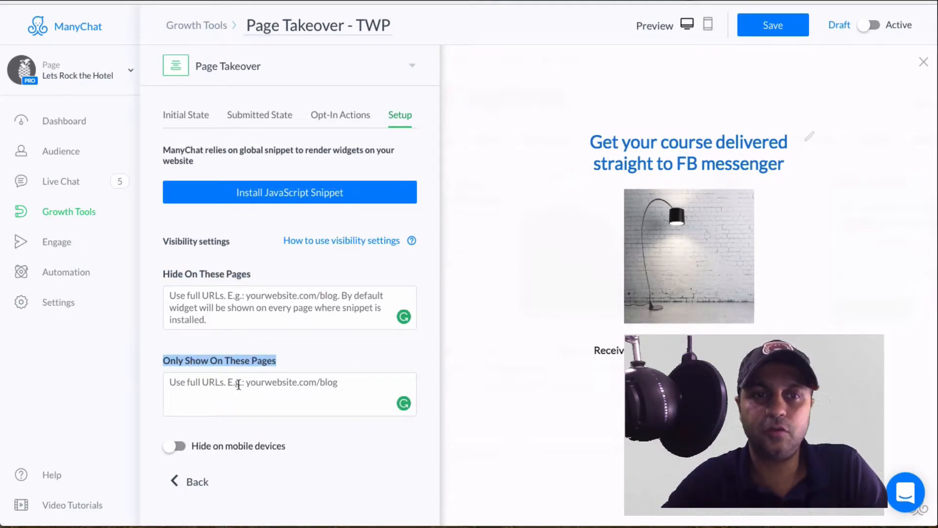
{"action": "left_click", "coordinate": [224, 315]}
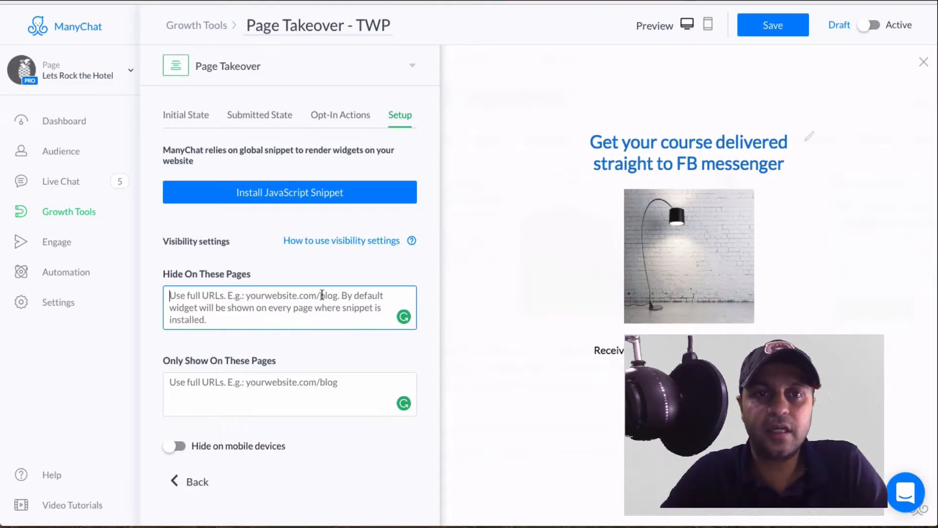
{"action": "left_click", "coordinate": [299, 193]}
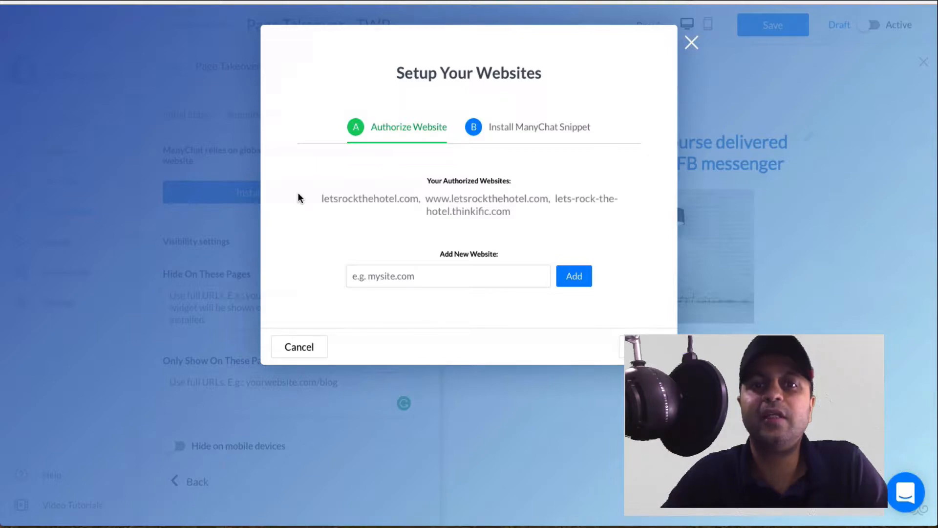
{"action": "left_click", "coordinate": [434, 279]}
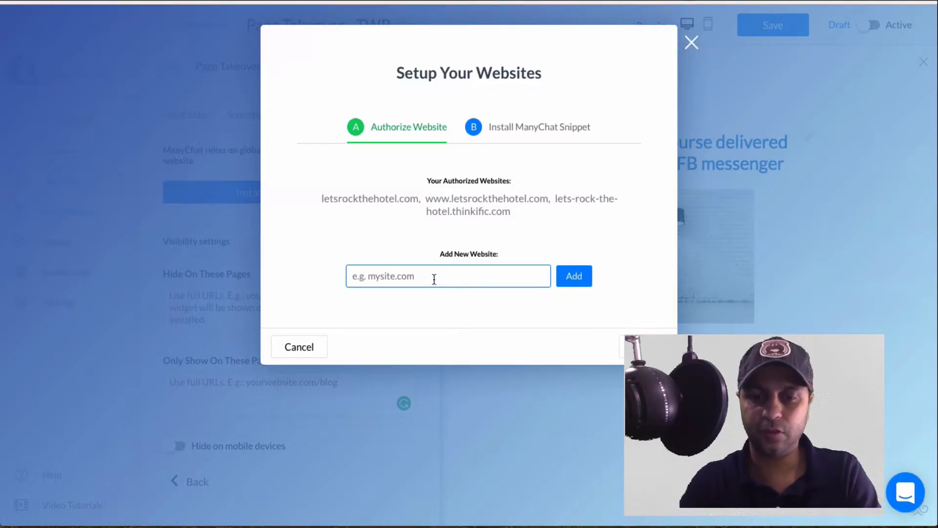
{"action": "type", "text": "http://theweddingplanr.com"}
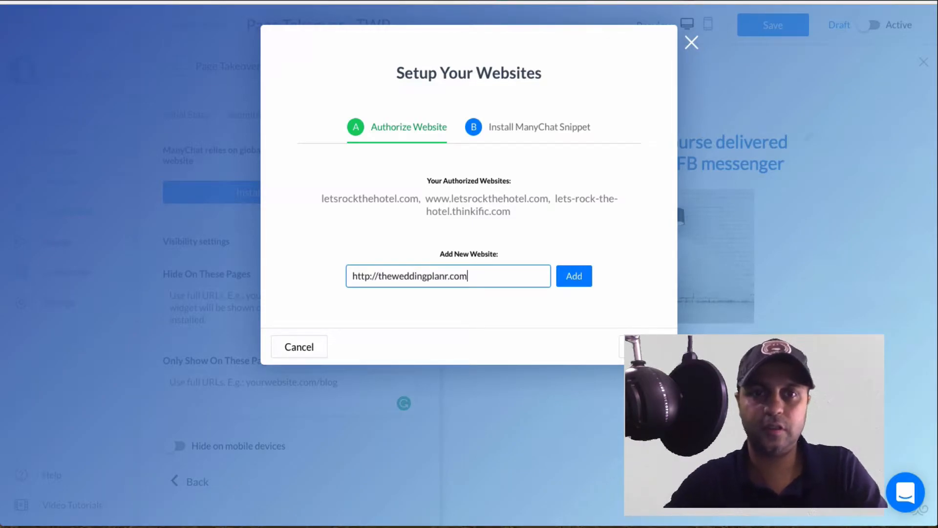
{"action": "left_click_drag", "start_coordinate": [470, 275], "coordinate": [381, 275]}
{"action": "key", "text": "ctrl+c"}
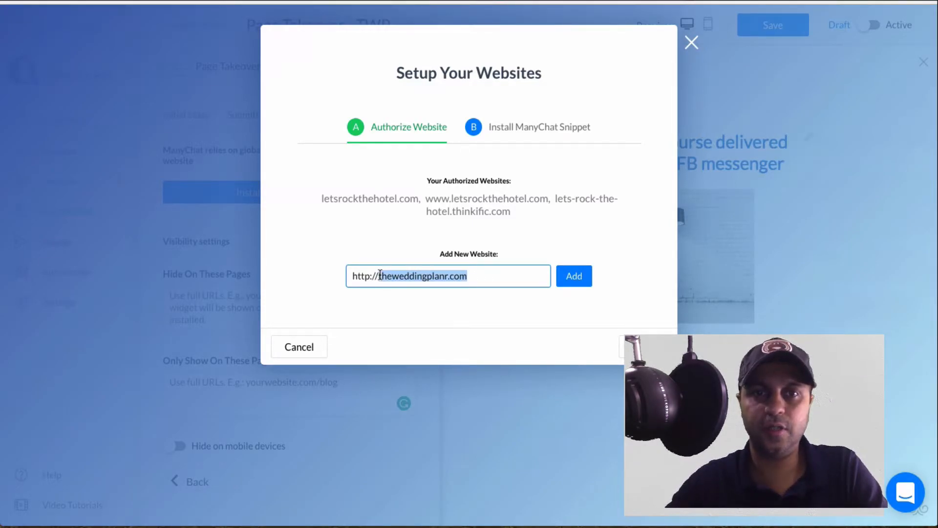
{"action": "left_click", "coordinate": [569, 287]}
{"action": "left_click", "coordinate": [450, 272]}
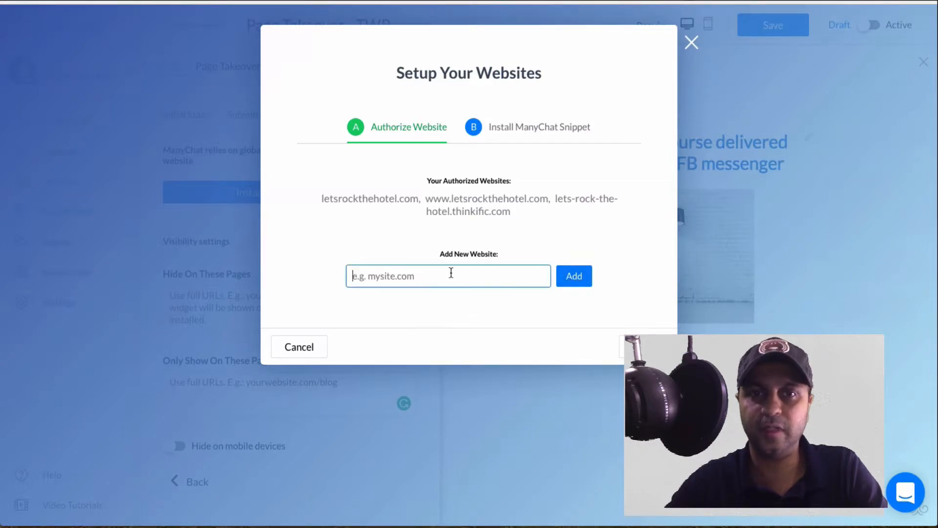
{"action": "key", "text": "ctrl+v"}
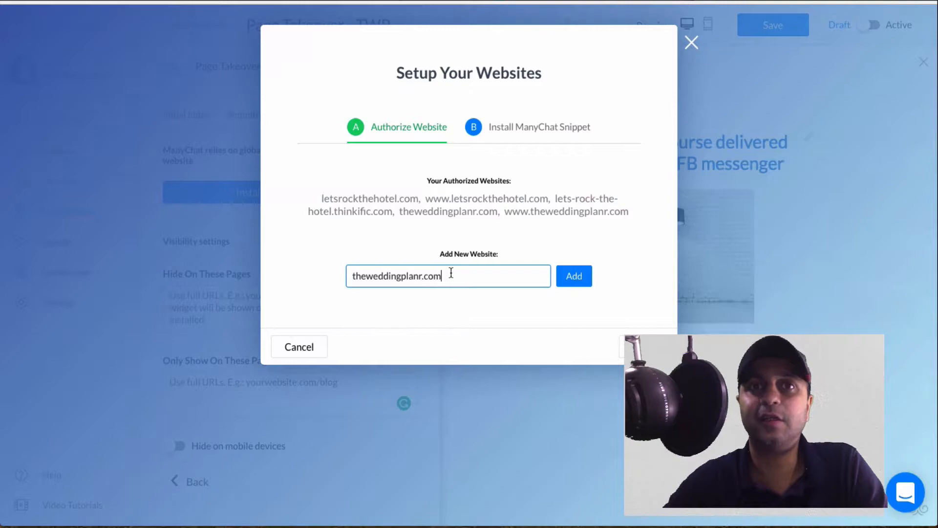
{"action": "type", "text": "https://"}
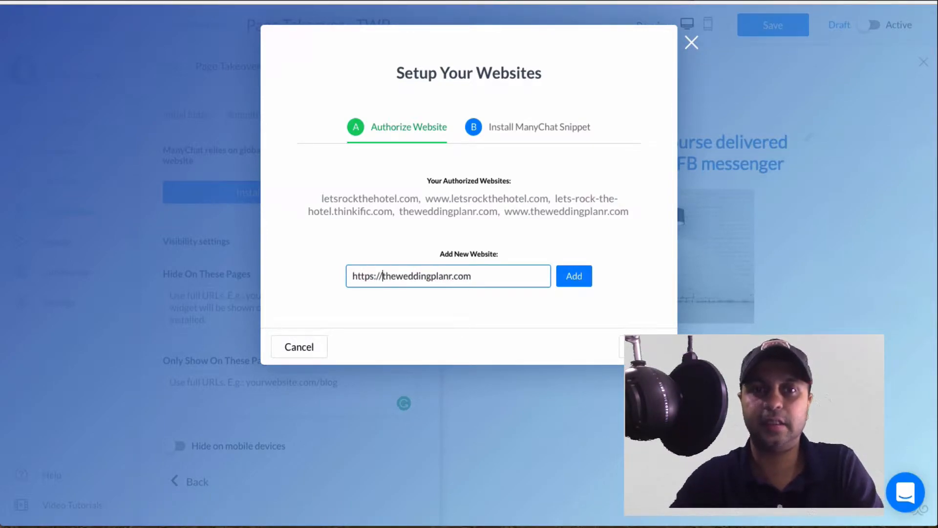
{"action": "key", "text": "shift+Home"}
{"action": "key", "text": "BackSpace"}
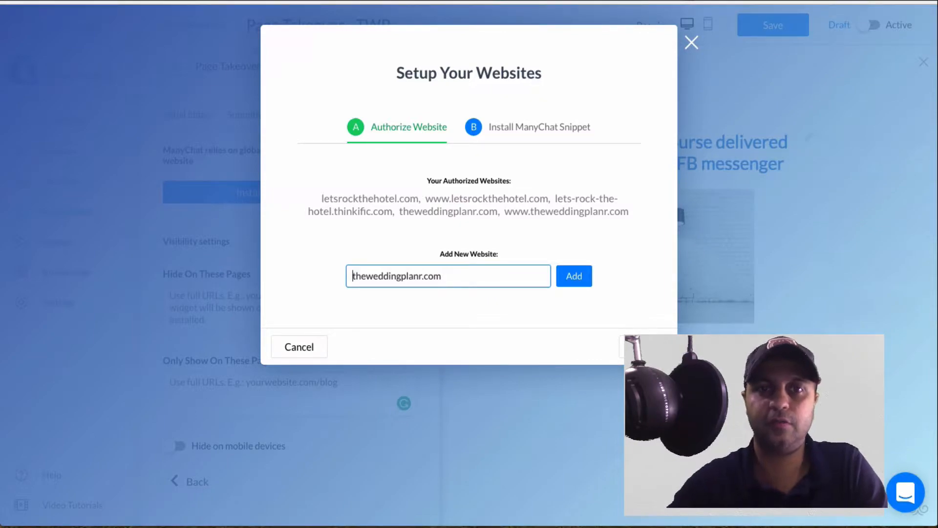
{"action": "left_click", "coordinate": [590, 286]}
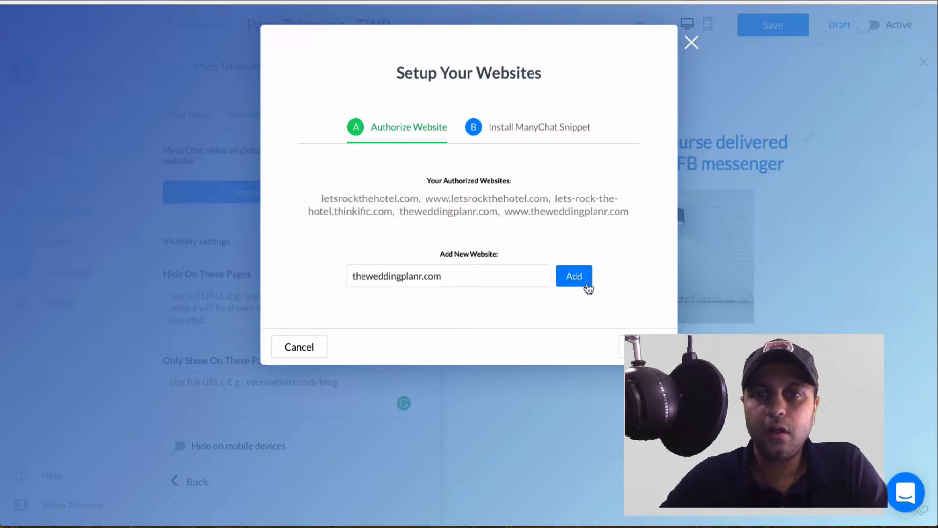
{"action": "left_click", "coordinate": [582, 283]}
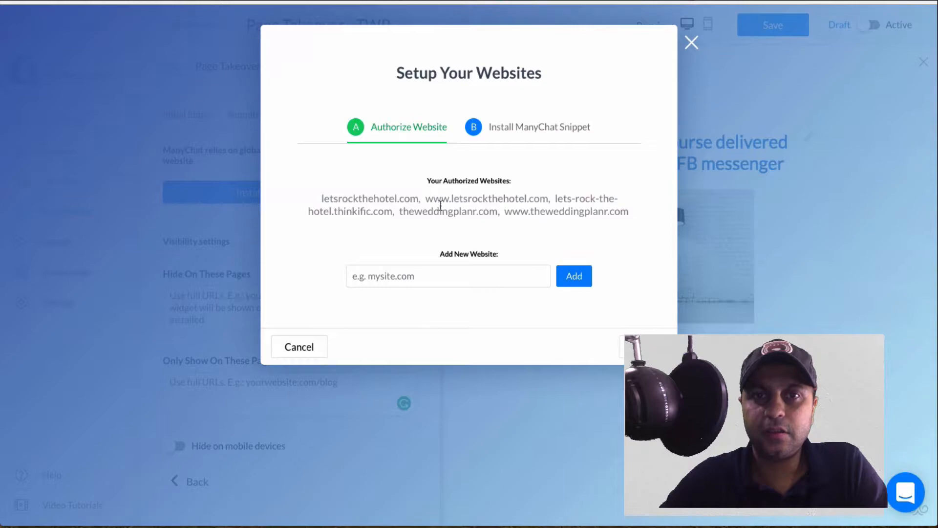
{"action": "left_click_drag", "start_coordinate": [399, 211], "coordinate": [627, 207]}
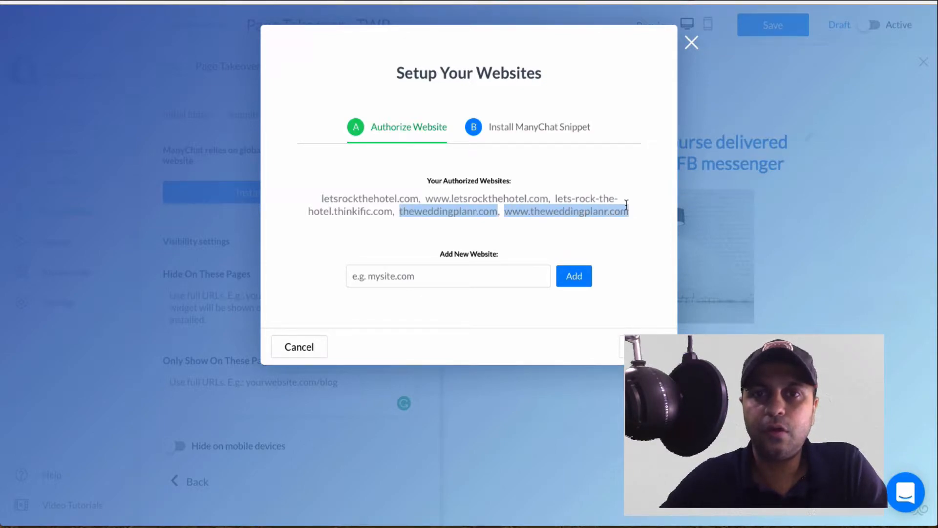
Step: Go to the ManyChat snippet installation, copy its code, highlight the instruction to place it in the <head>, and close the setup
{"action": "left_click", "coordinate": [503, 208]}
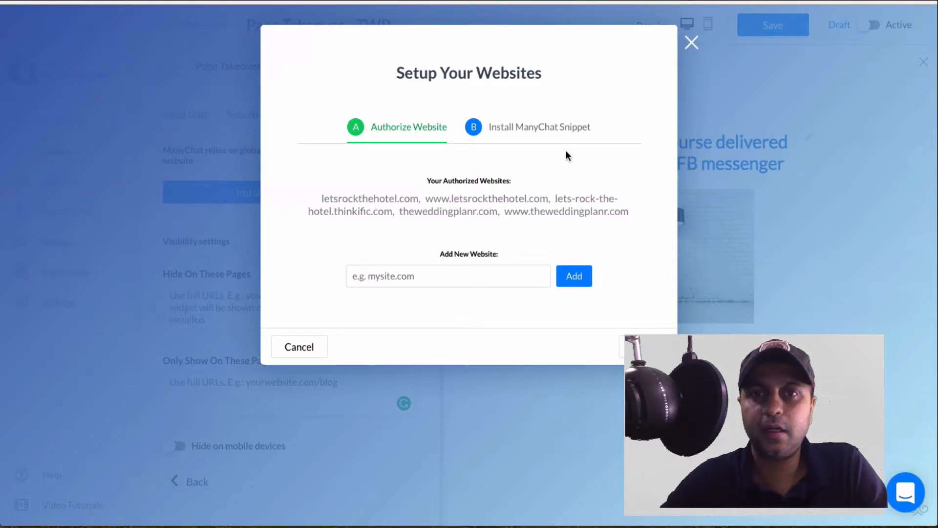
{"action": "left_click", "coordinate": [528, 127]}
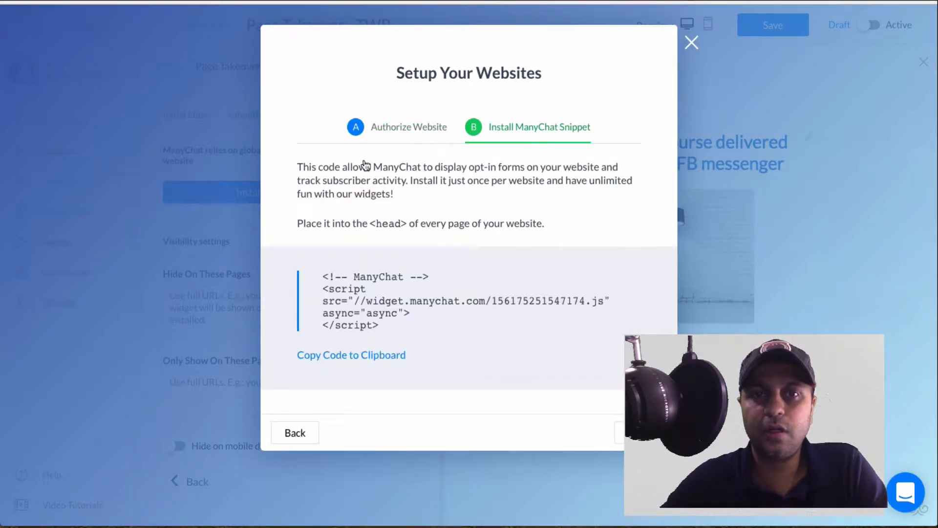
{"action": "left_click", "coordinate": [367, 361]}
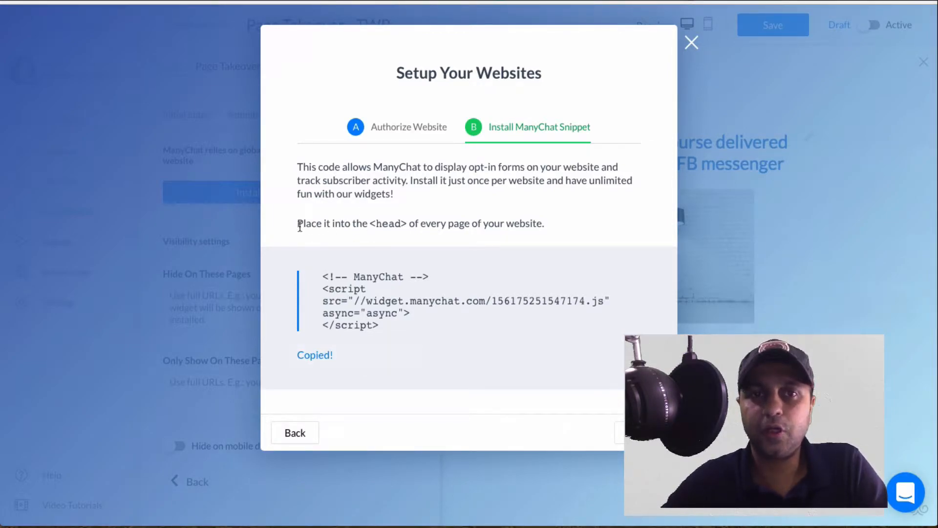
{"action": "left_click_drag", "start_coordinate": [298, 223], "coordinate": [540, 221]}
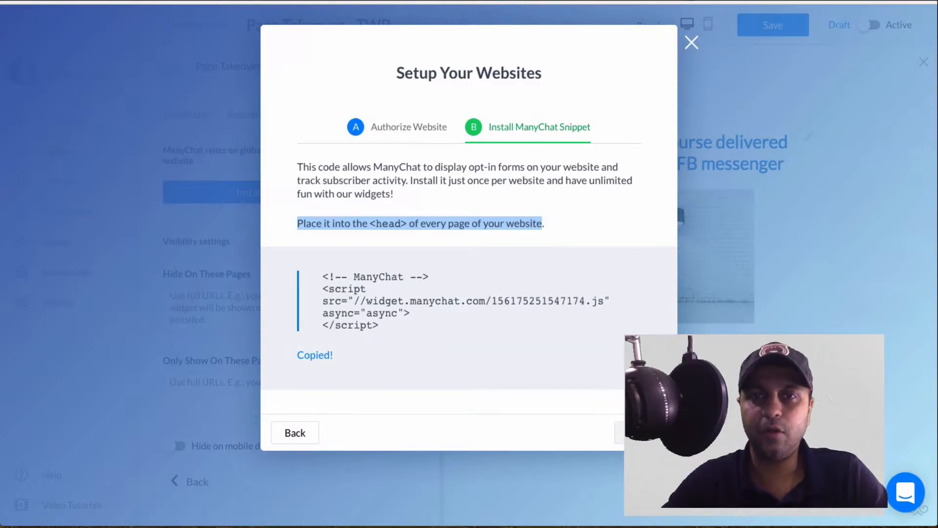
{"action": "left_click", "coordinate": [691, 42]}
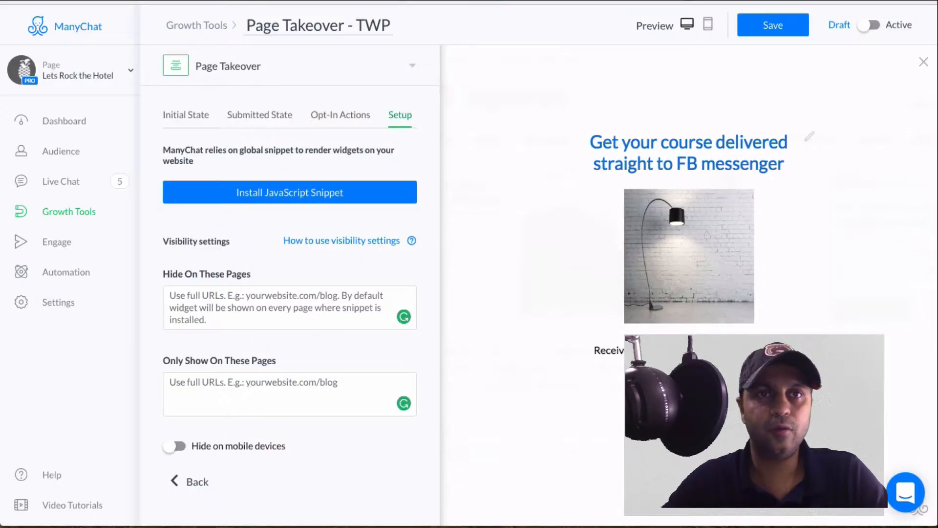
Step: Open the bookmarked WordPress dashboard for "Plan your wedding with Trello" in a new browser tab and log in
{"action": "key", "text": "super+t"}
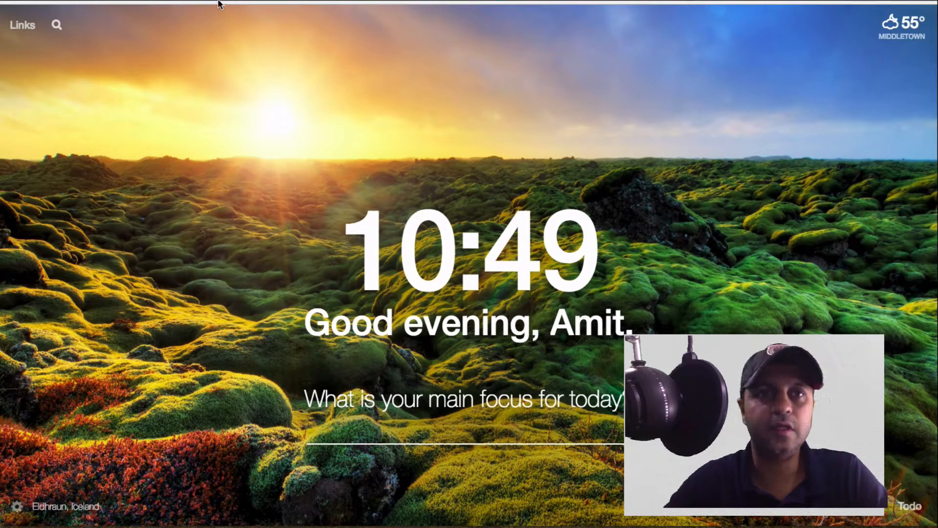
{"action": "left_click", "coordinate": [190, 4]}
{"action": "mouse_move", "coordinate": [197, 11]}
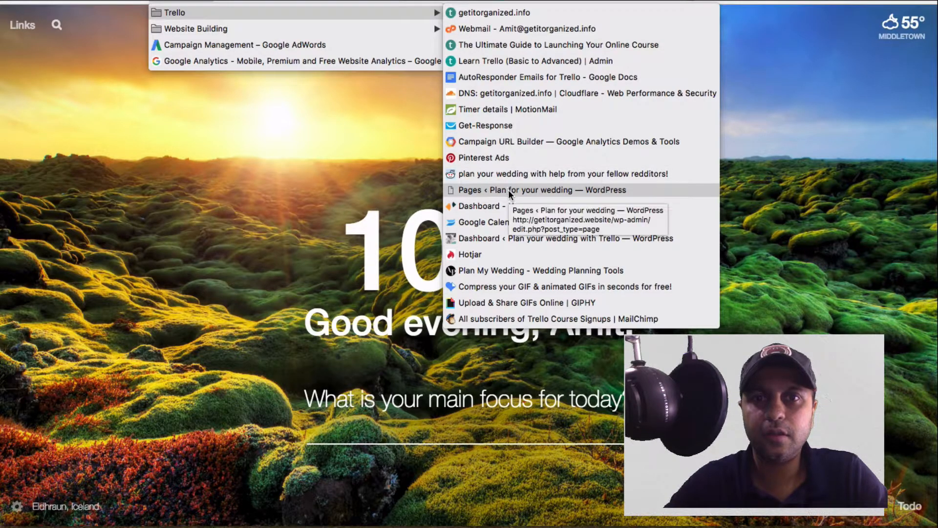
{"action": "left_click", "coordinate": [511, 238]}
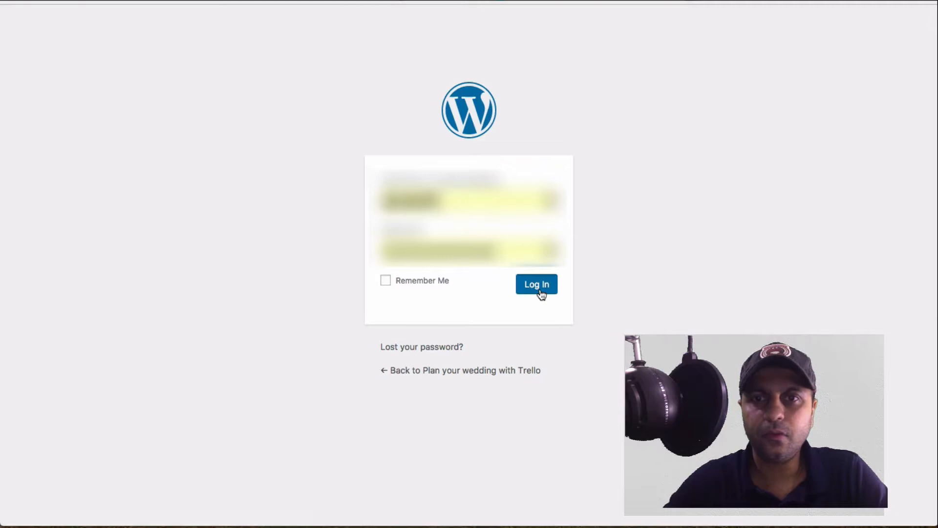
{"action": "left_click", "coordinate": [540, 290]}
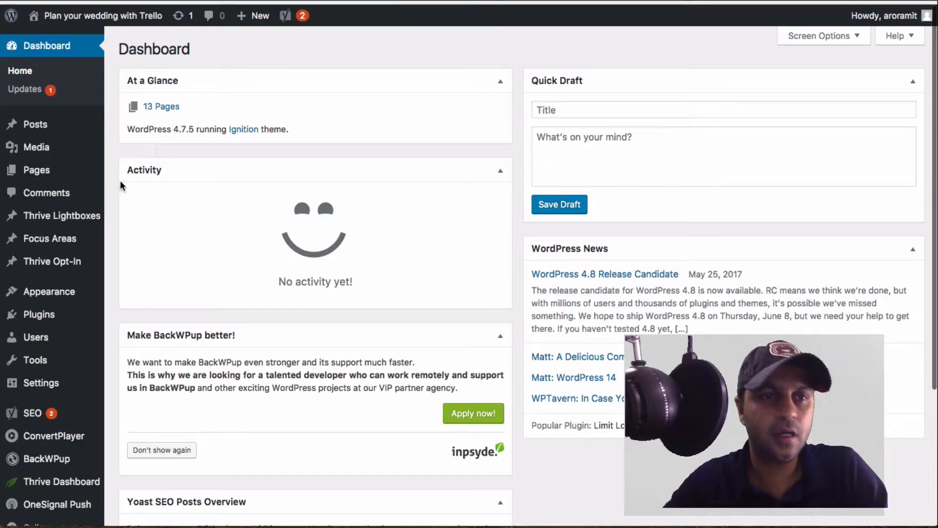
Step: Go to the site's list of all pages and open the Home front page in Thrive Content Builder
{"action": "mouse_move", "coordinate": [55, 167]}
{"action": "scroll", "coordinate": [55, 168], "scroll_direction": "down", "scroll_amount": 2}
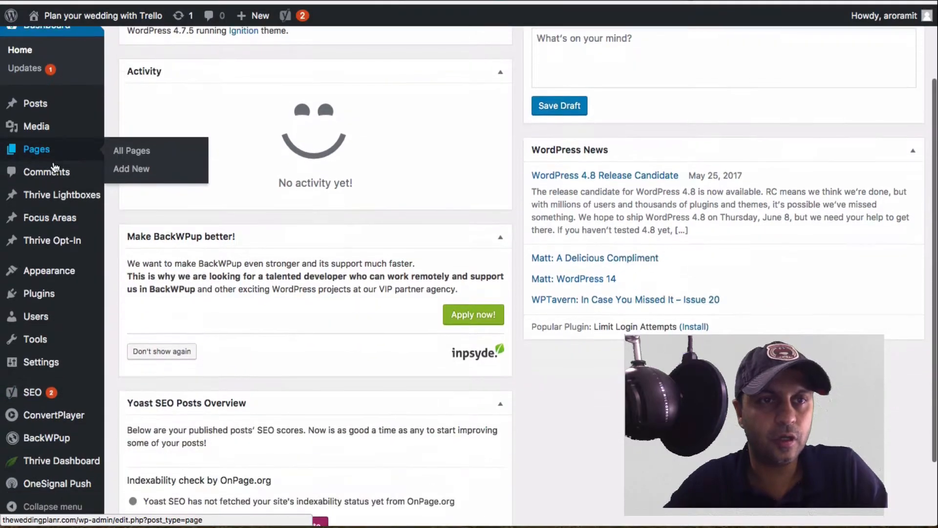
{"action": "left_click", "coordinate": [62, 156]}
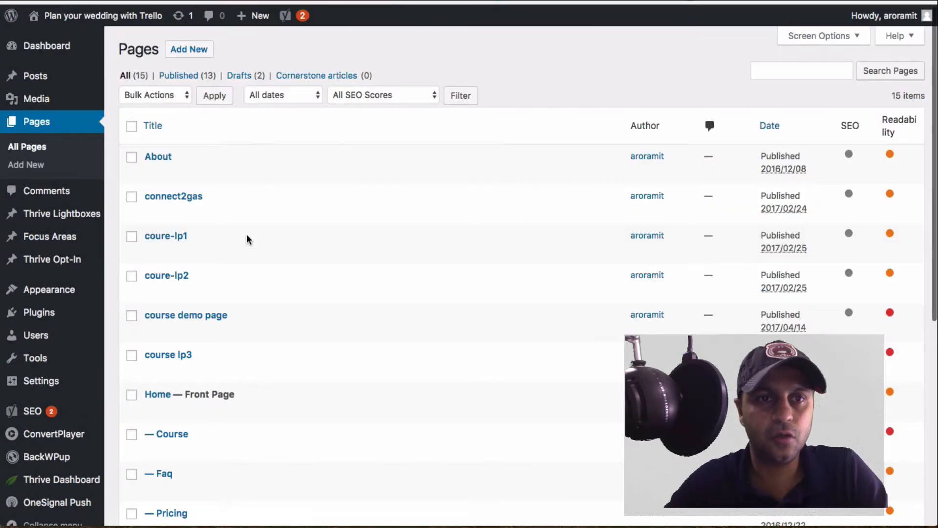
{"action": "scroll", "coordinate": [459, 362], "scroll_direction": "down", "scroll_amount": 10}
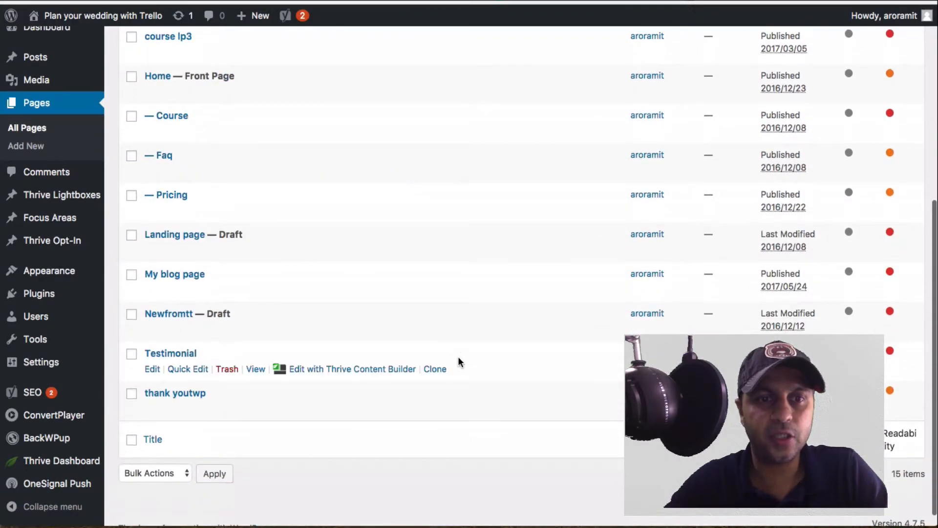
{"action": "scroll", "coordinate": [459, 362], "scroll_direction": "up", "scroll_amount": 2}
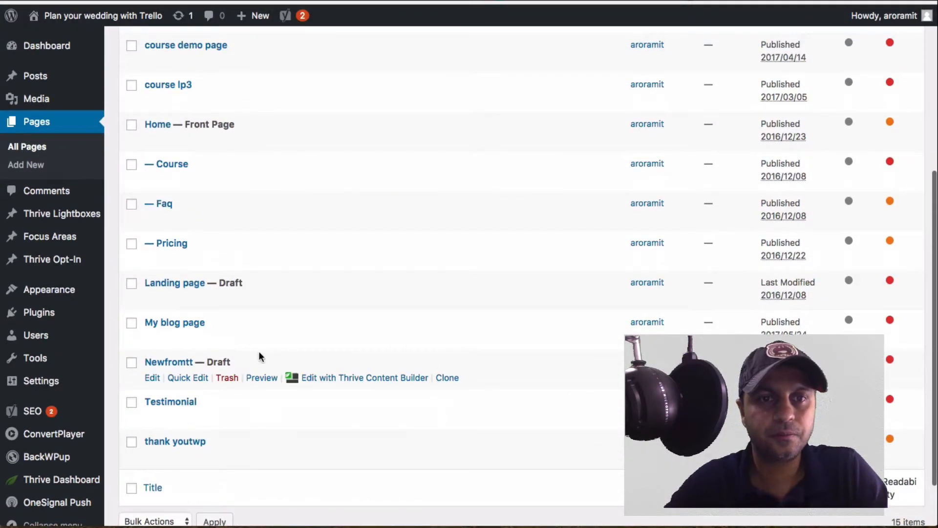
{"action": "scroll", "coordinate": [295, 253], "scroll_direction": "up", "scroll_amount": 3}
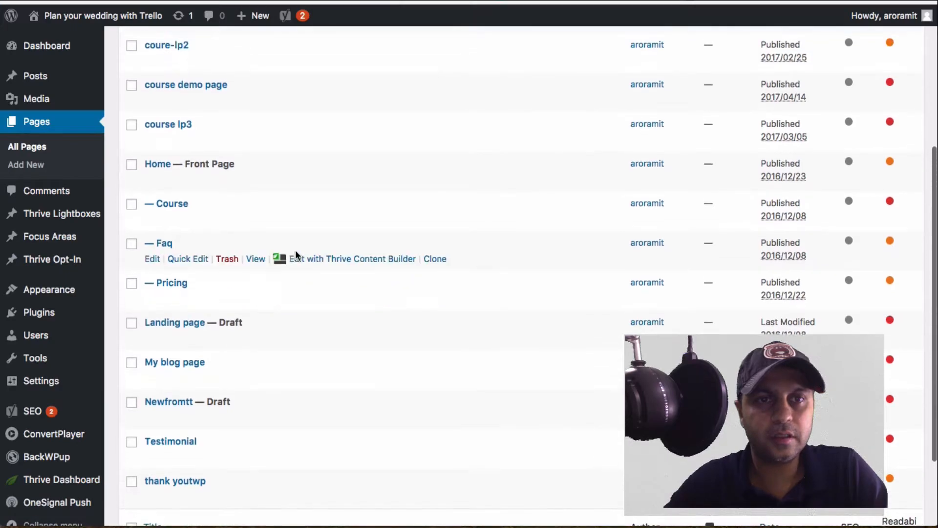
{"action": "scroll", "coordinate": [296, 251], "scroll_direction": "up", "scroll_amount": 1}
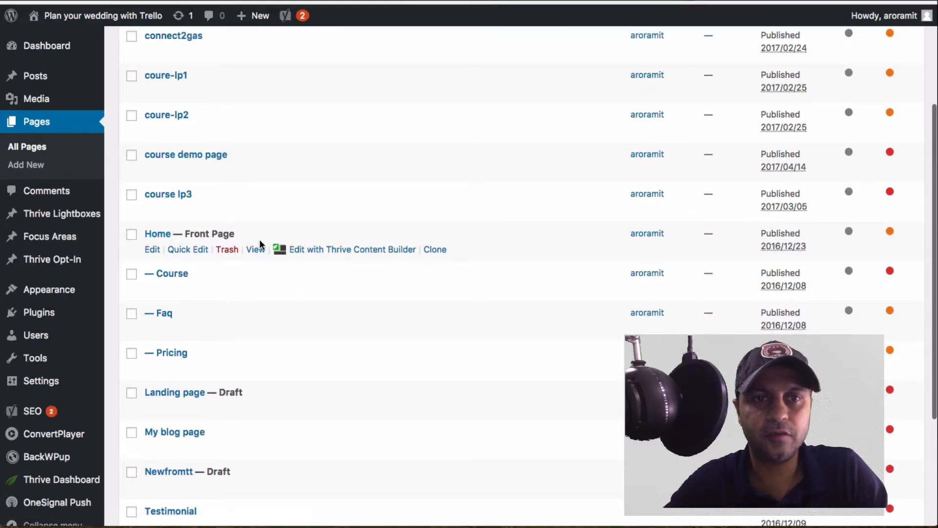
{"action": "left_click", "coordinate": [342, 250]}
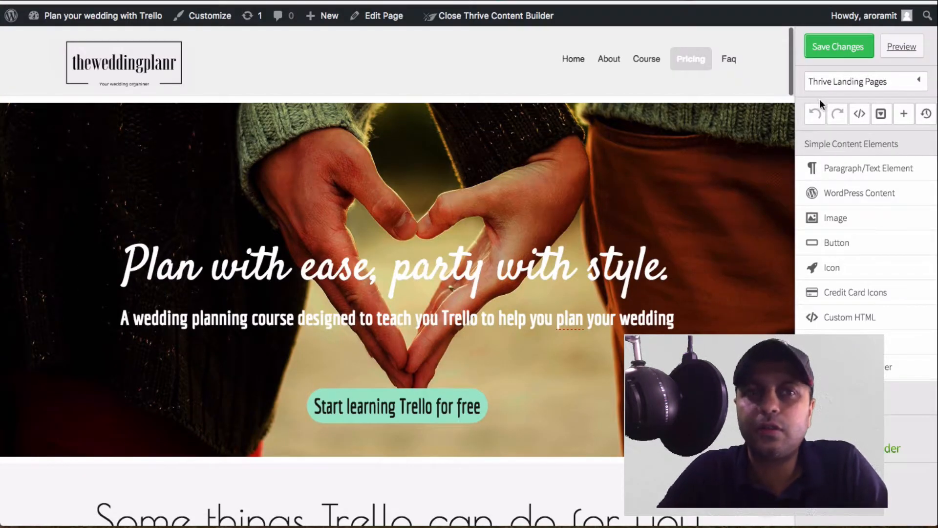
Step: Check the Thrive Landing Pages options for the Home page and return to the list of pages
{"action": "left_click", "coordinate": [837, 90]}
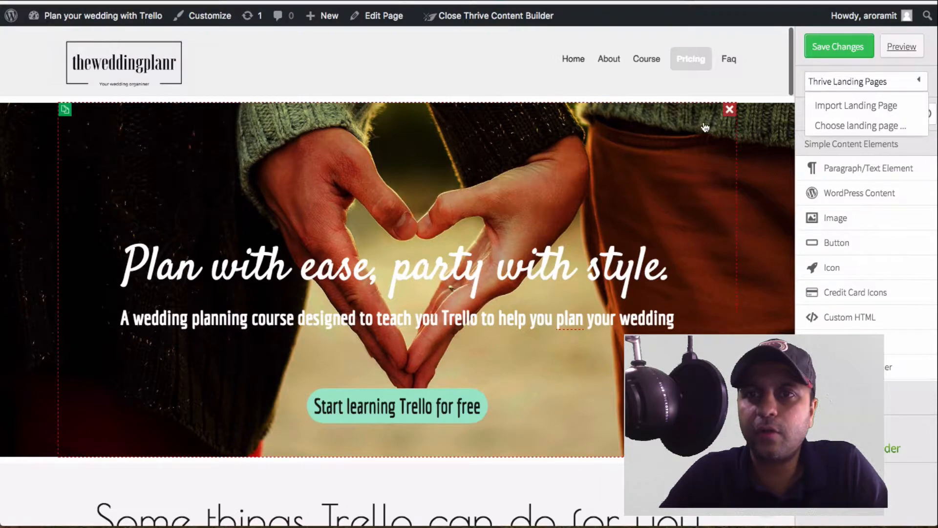
{"action": "left_click", "coordinate": [767, 144]}
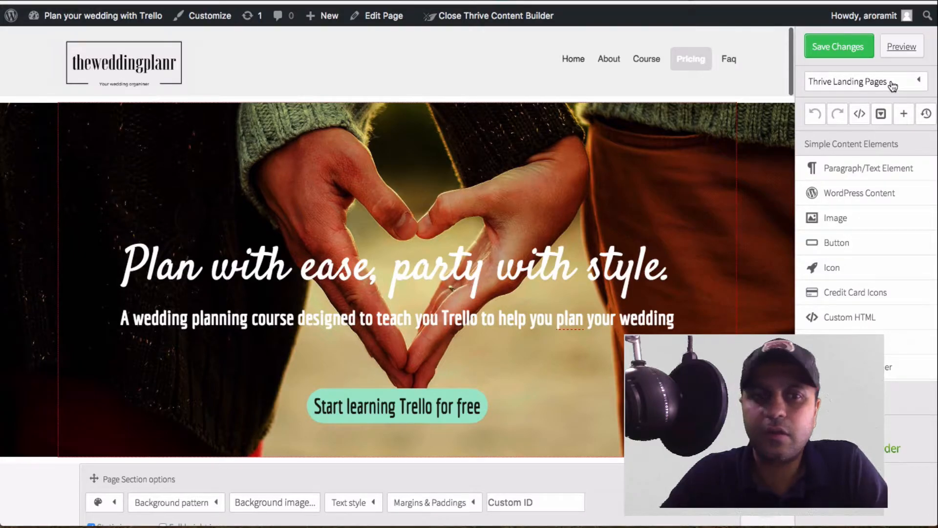
{"action": "scroll", "coordinate": [792, 225], "scroll_direction": "down", "scroll_amount": 5}
{"action": "scroll", "coordinate": [791, 224], "scroll_direction": "up", "scroll_amount": 5}
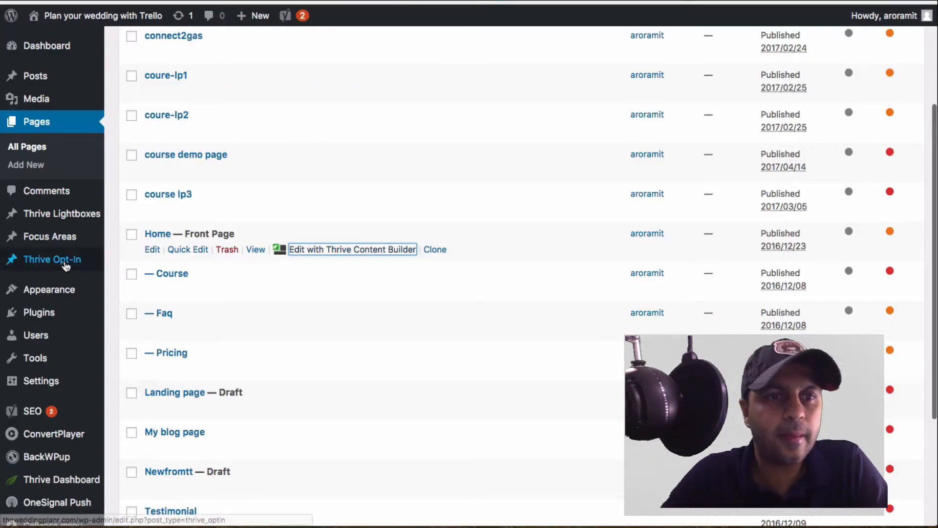
Step: Open the Ignition theme options from the Thrive Dashboard and go to the Analytics / Scripts settings
{"action": "scroll", "coordinate": [64, 264], "scroll_direction": "down", "scroll_amount": 3}
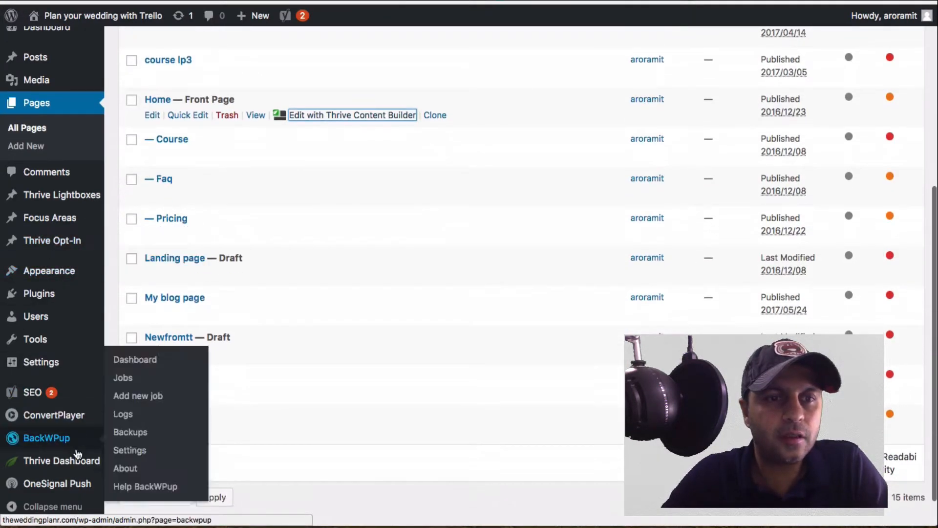
{"action": "left_click", "coordinate": [74, 464]}
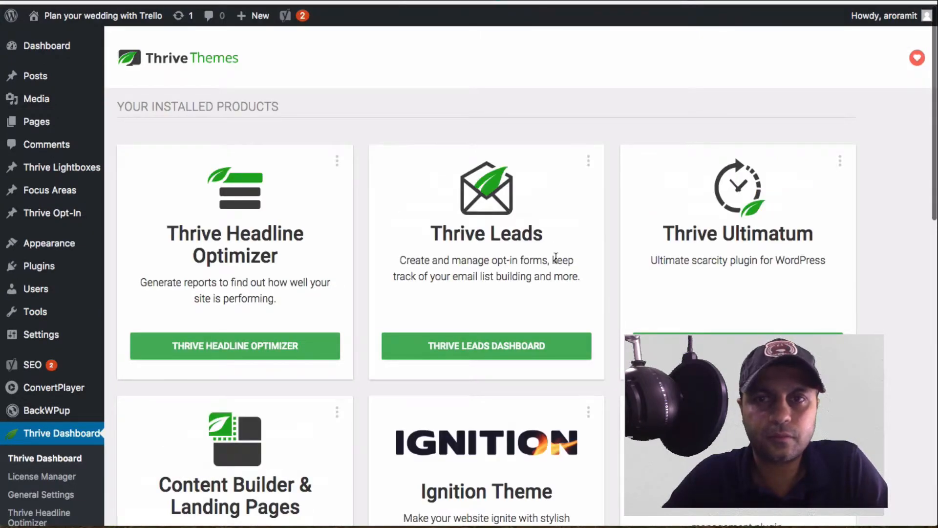
{"action": "scroll", "coordinate": [556, 258], "scroll_direction": "down", "scroll_amount": 10}
{"action": "scroll", "coordinate": [555, 258], "scroll_direction": "up", "scroll_amount": 5}
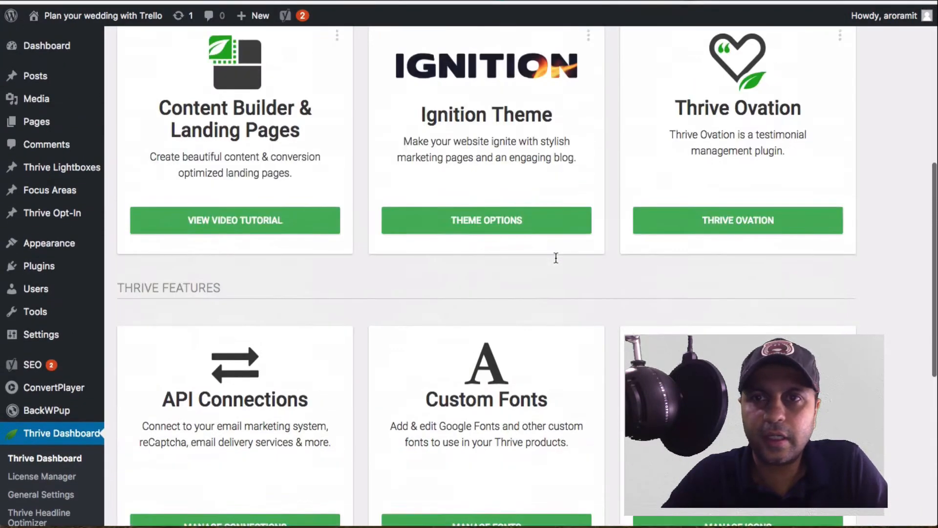
{"action": "scroll", "coordinate": [556, 258], "scroll_direction": "up", "scroll_amount": 3}
{"action": "left_click", "coordinate": [506, 306]}
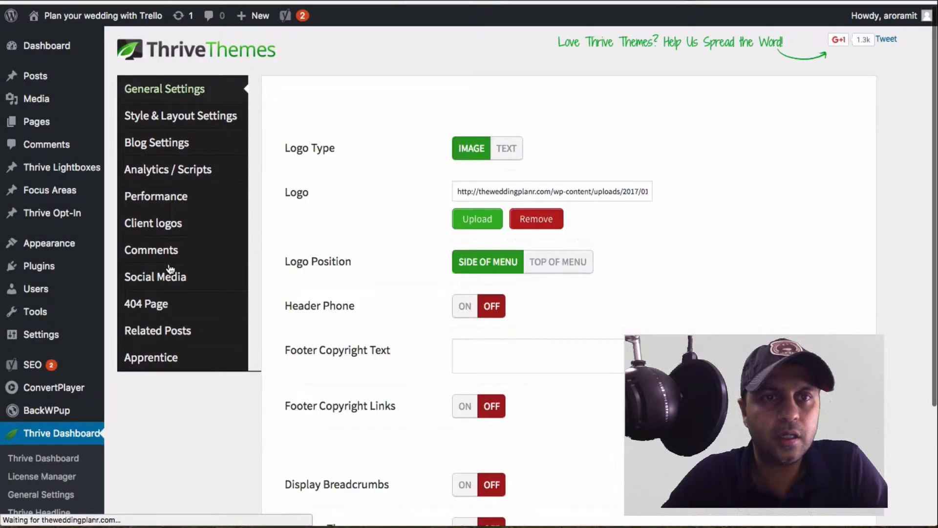
{"action": "left_click", "coordinate": [197, 168]}
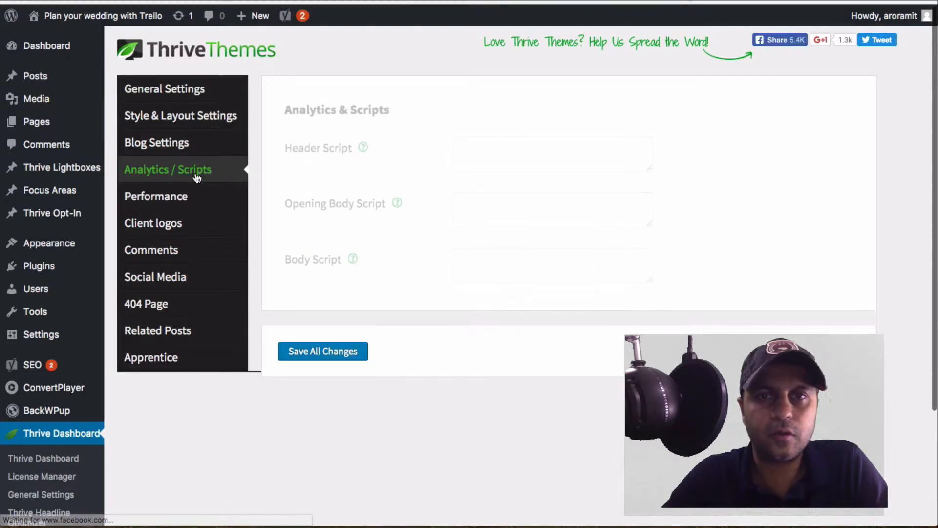
Step: Paste the copied ManyChat snippet into the Header Script setting and save all changes
{"action": "left_click", "coordinate": [545, 148]}
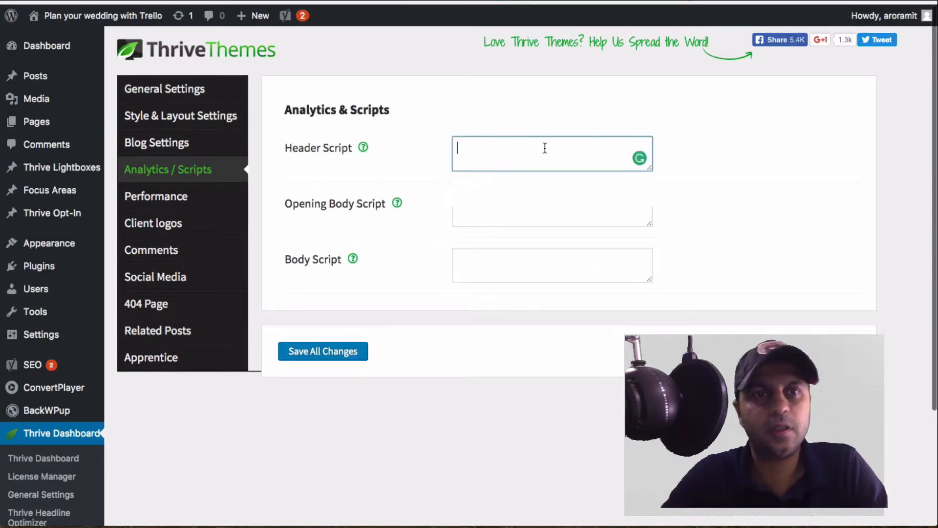
{"action": "key", "text": "ctrl+v"}
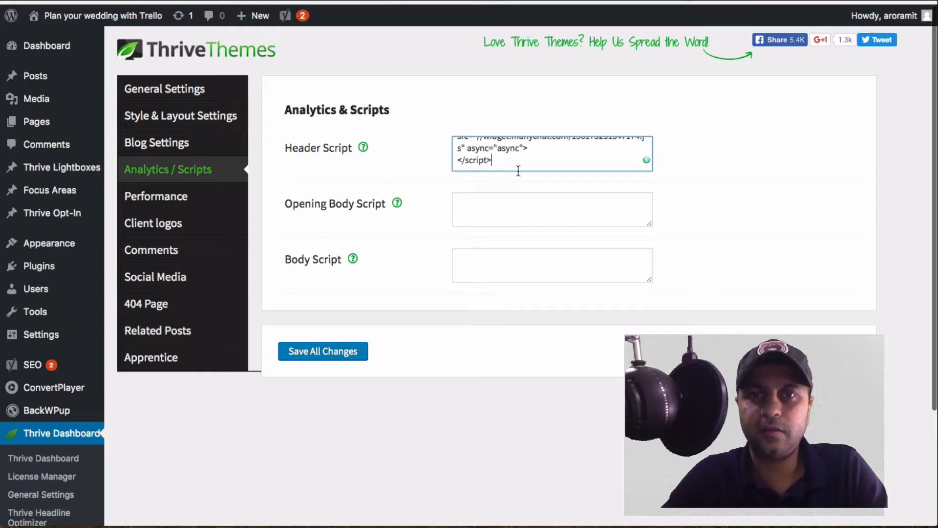
{"action": "left_click_drag", "start_coordinate": [650, 171], "coordinate": [666, 215]}
{"action": "left_click", "coordinate": [566, 205]}
{"action": "left_click", "coordinate": [560, 148]}
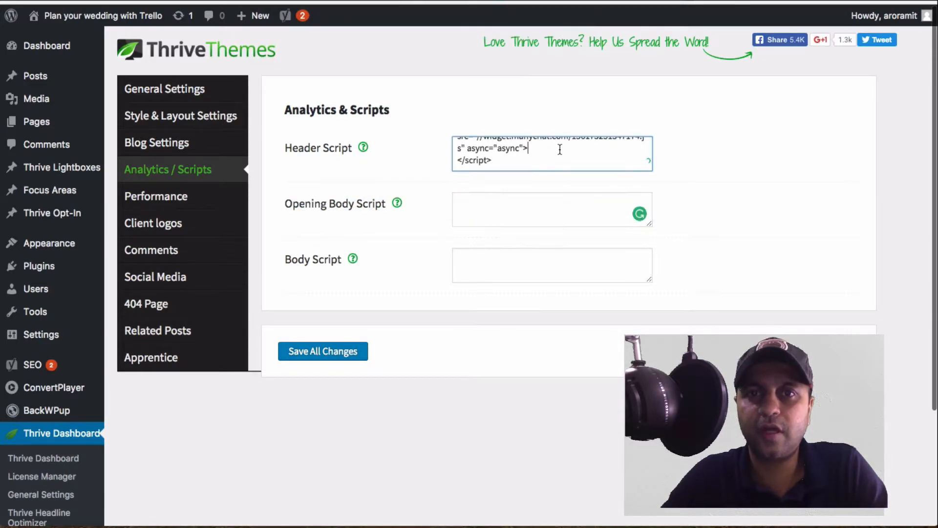
{"action": "scroll", "coordinate": [559, 149], "scroll_direction": "up", "scroll_amount": 3}
{"action": "scroll", "coordinate": [559, 148], "scroll_direction": "down", "scroll_amount": 5}
{"action": "left_click", "coordinate": [342, 296]}
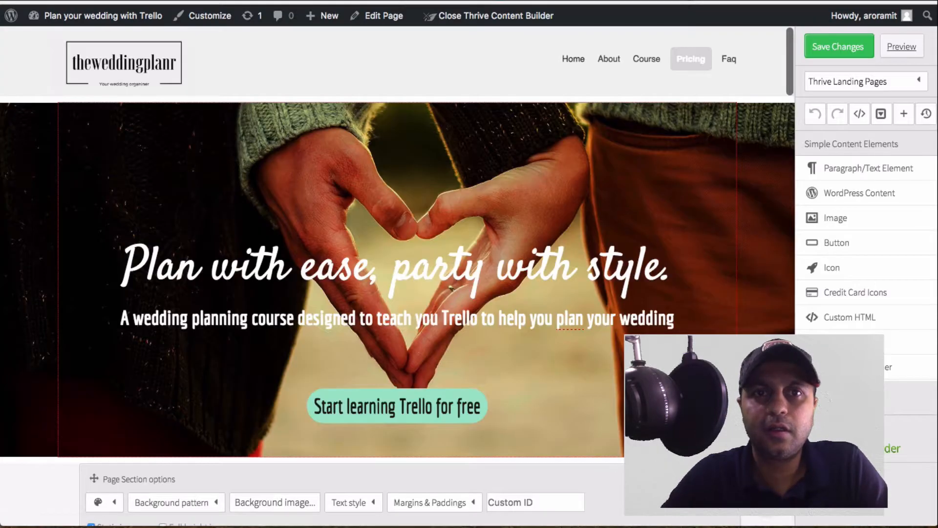
Step: Recheck the Thrive Landing Pages options, open the Home page in the regular WordPress editor and update it
{"action": "left_click", "coordinate": [922, 82]}
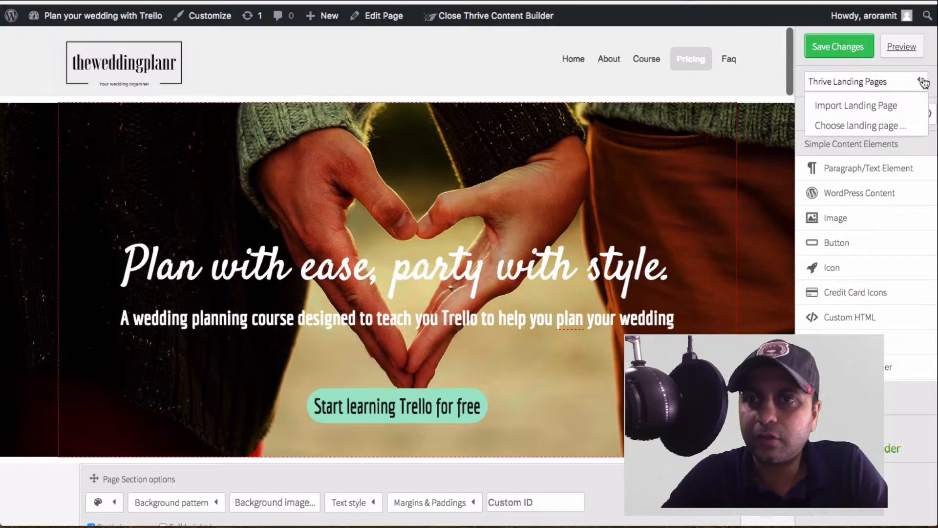
{"action": "left_click", "coordinate": [922, 81]}
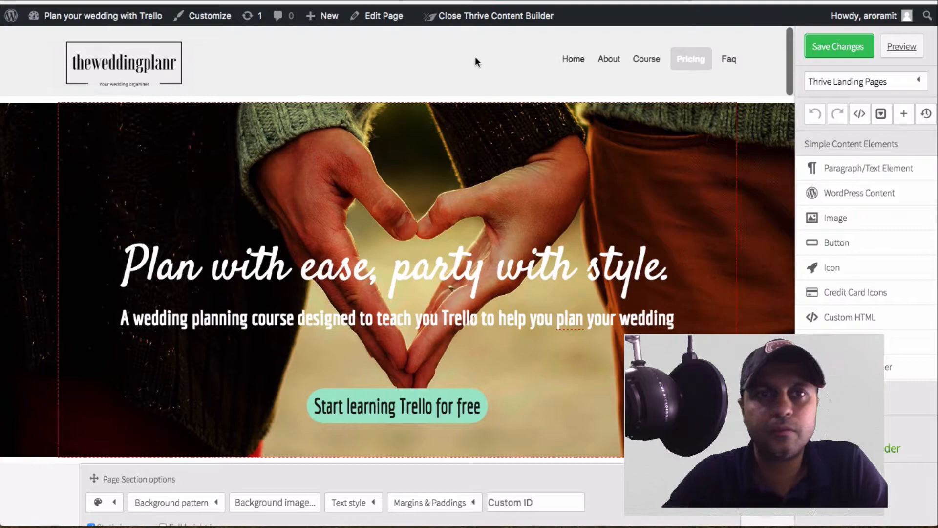
{"action": "left_click", "coordinate": [392, 17]}
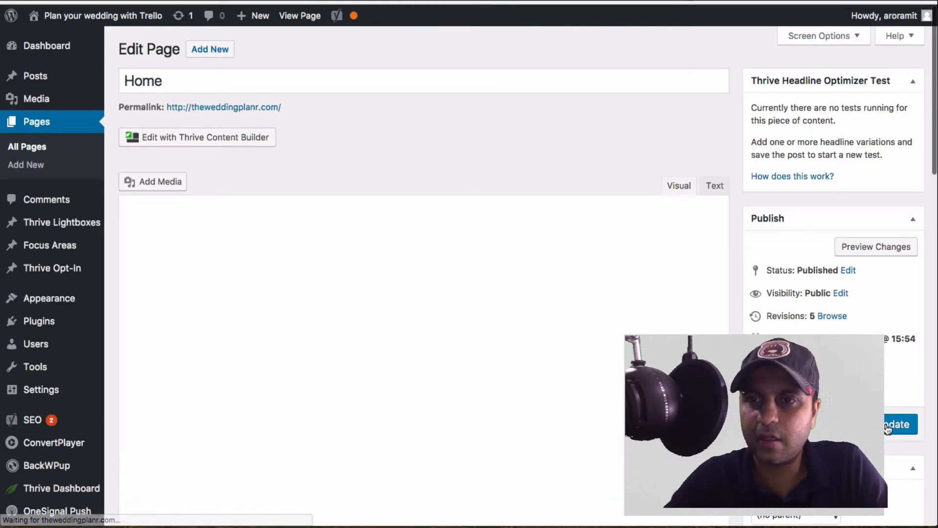
Step: Copy the link address of the Home page's permalink and open a separate browser window to view the site
{"action": "left_click", "coordinate": [258, 112]}
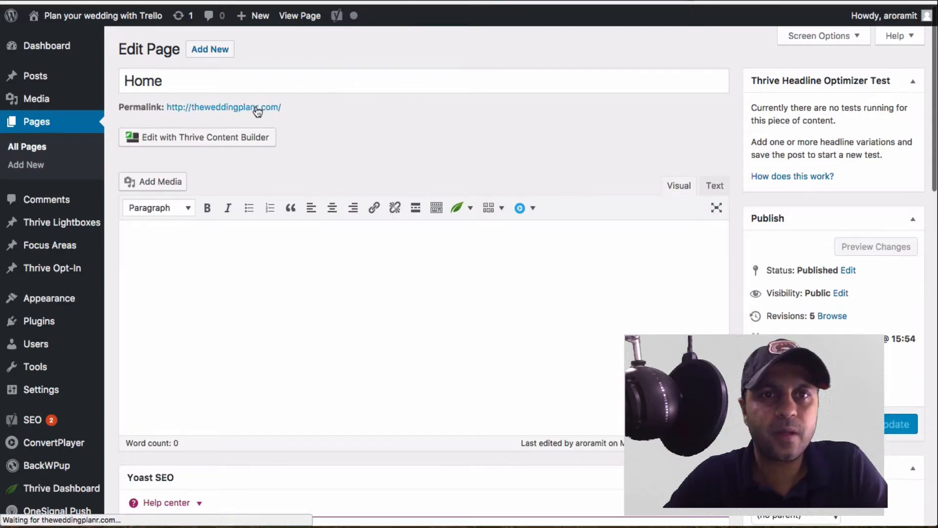
{"action": "right_click", "coordinate": [258, 112]}
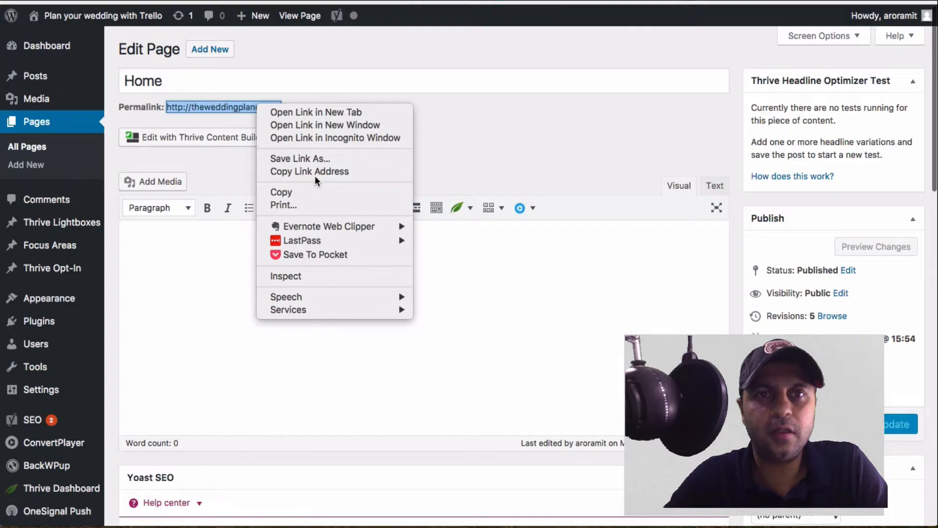
{"action": "left_click", "coordinate": [333, 170]}
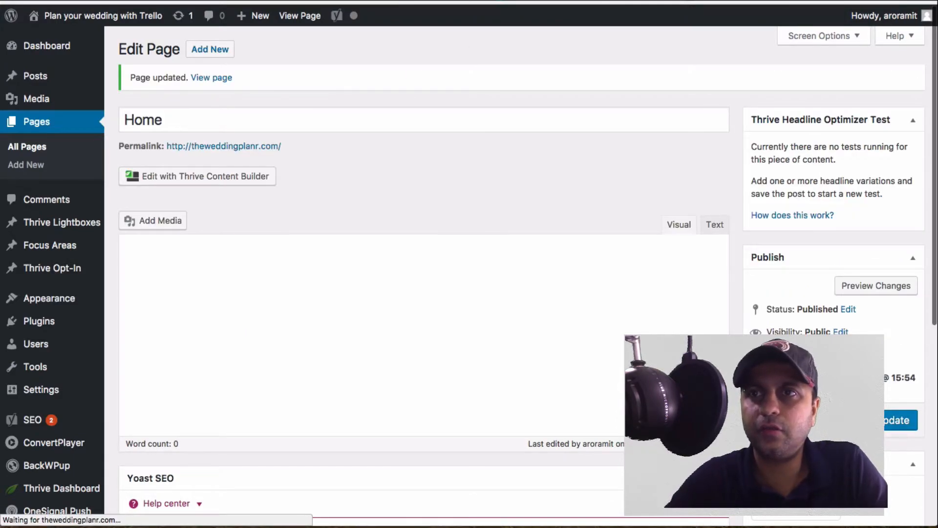
{"action": "left_click", "coordinate": [836, 60]}
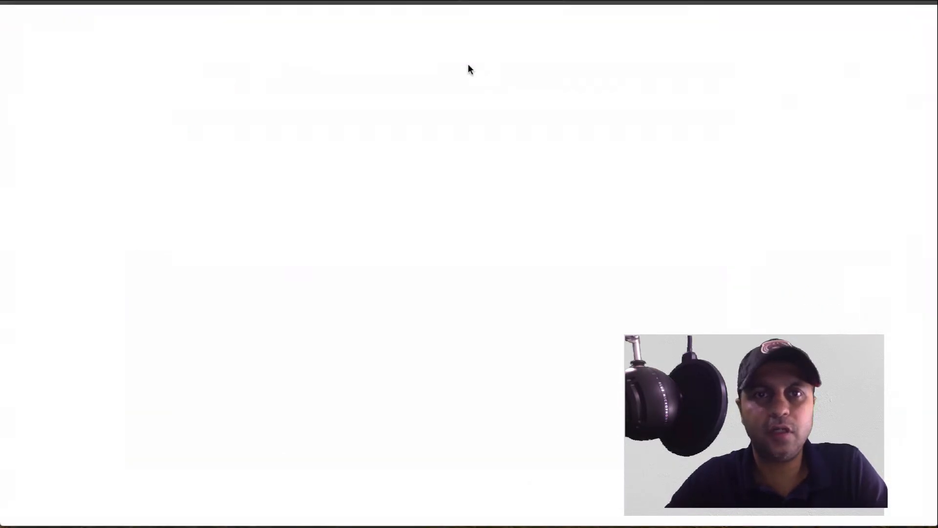
Step: Load the wedding site's home page from the copied link and look through the whole page for the takeover
{"action": "key", "text": "super+v"}
{"action": "key", "text": "Return"}
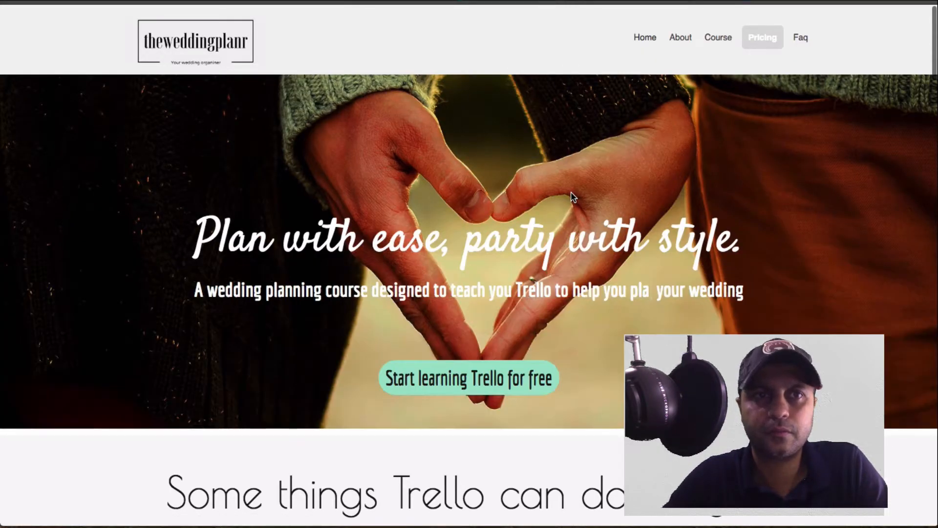
{"action": "scroll", "coordinate": [571, 192], "scroll_direction": "down", "scroll_amount": 3}
{"action": "scroll", "coordinate": [572, 196], "scroll_direction": "down", "scroll_amount": 20}
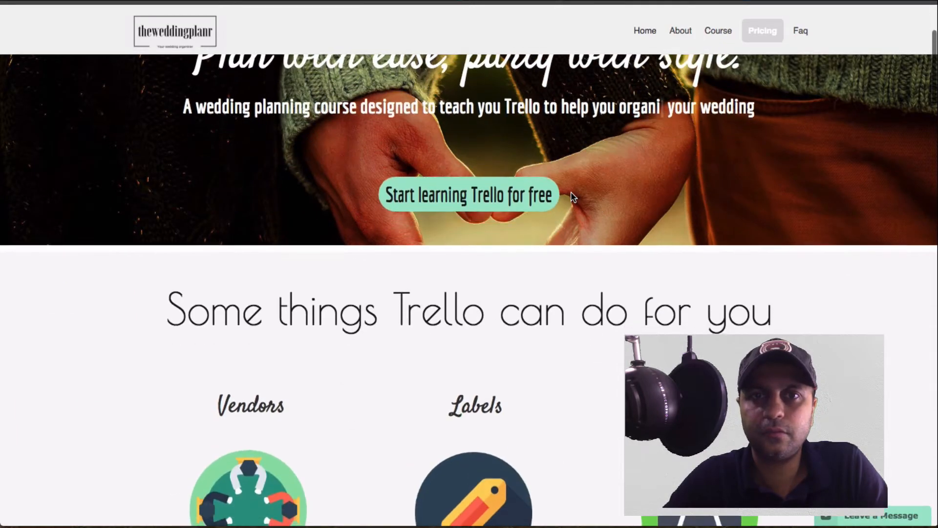
{"action": "scroll", "coordinate": [571, 191], "scroll_direction": "down", "scroll_amount": 8}
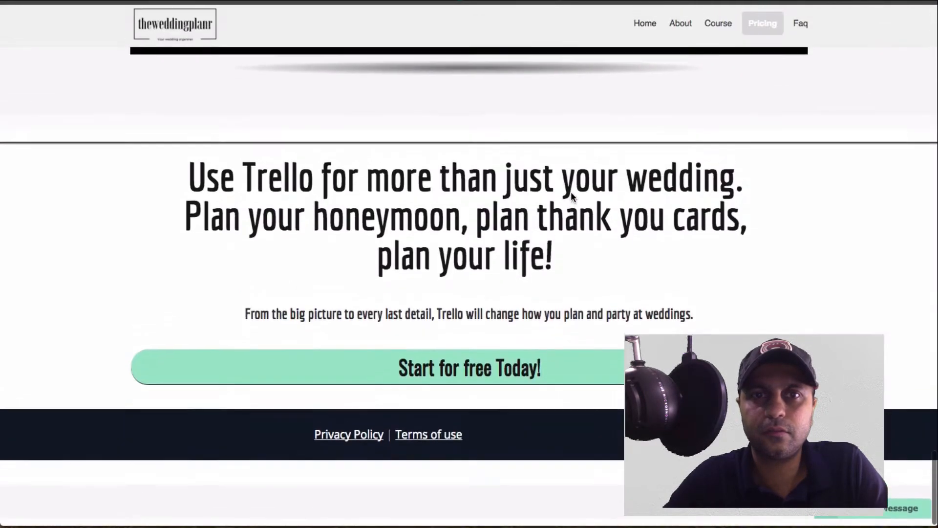
{"action": "scroll", "coordinate": [571, 192], "scroll_direction": "up", "scroll_amount": 20}
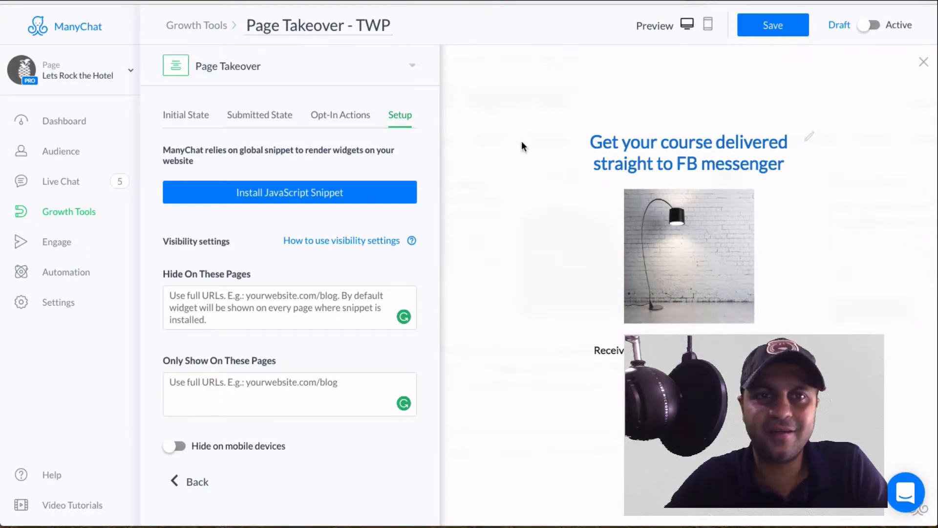
Step: Save and activate the Page Takeover - TWP widget in ManyChat, and publish Growth Tool #5 from the growth tools list
{"action": "left_click", "coordinate": [790, 30]}
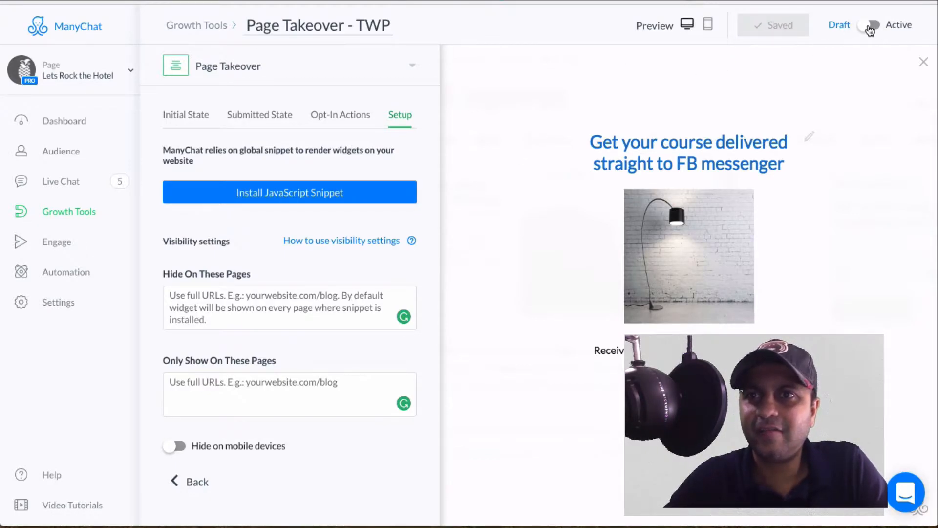
{"action": "left_click", "coordinate": [874, 28]}
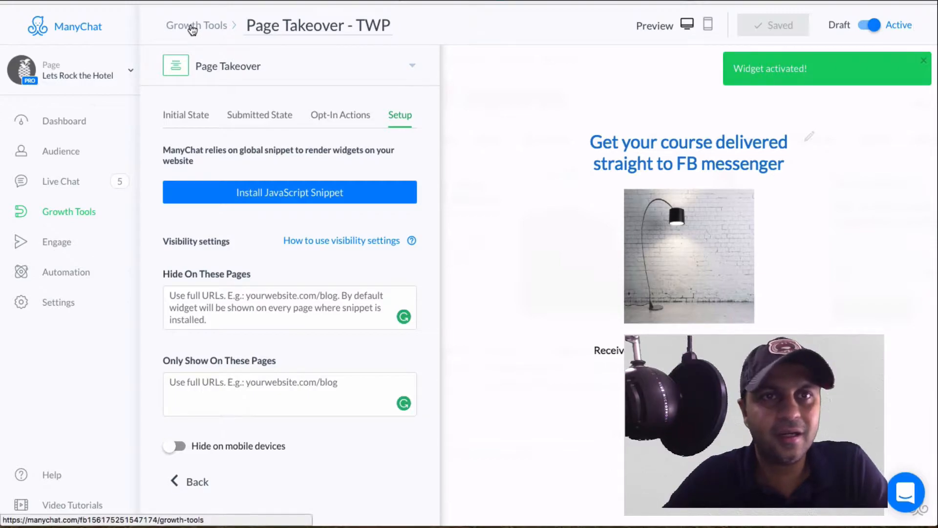
{"action": "left_click", "coordinate": [192, 31]}
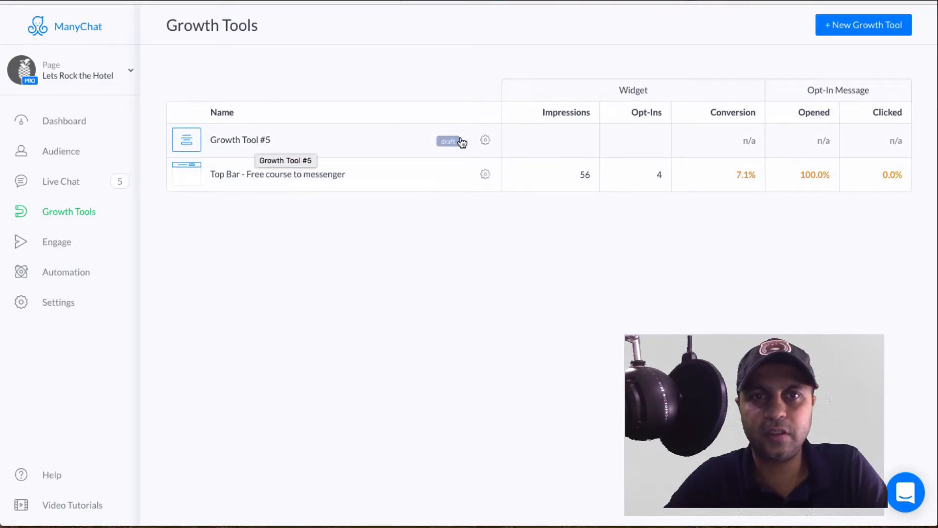
{"action": "left_click", "coordinate": [485, 141]}
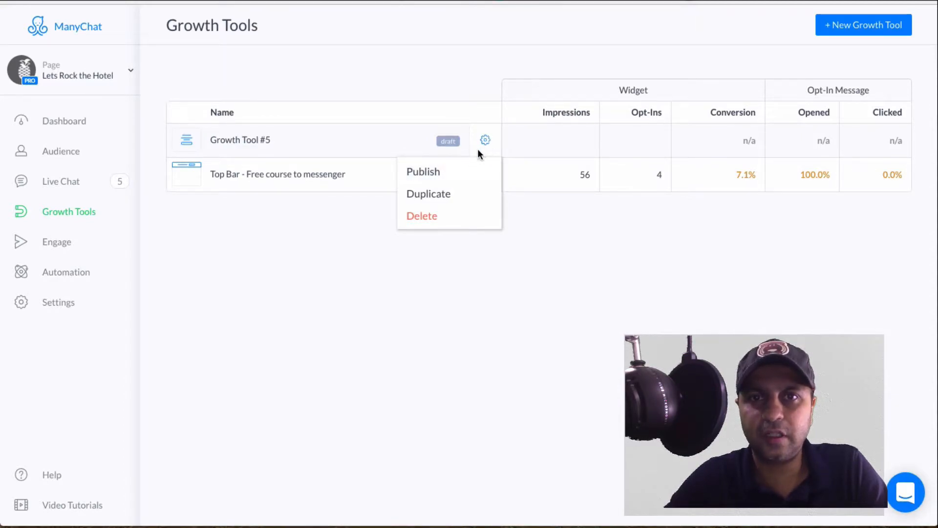
{"action": "left_click", "coordinate": [424, 174]}
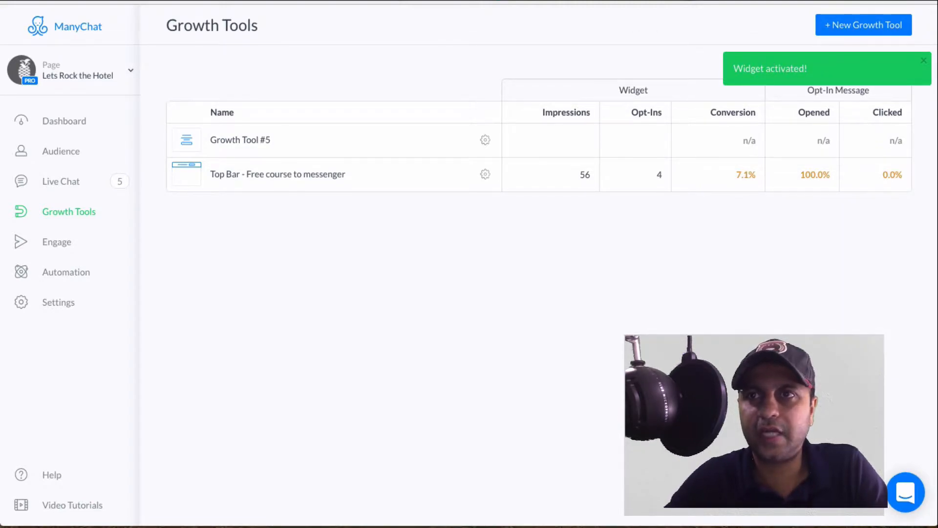
Step: Load the wedding site in a new incognito window and check the full home page for the takeover
{"action": "left_click", "coordinate": [930, 1]}
{"action": "left_click", "coordinate": [844, 59]}
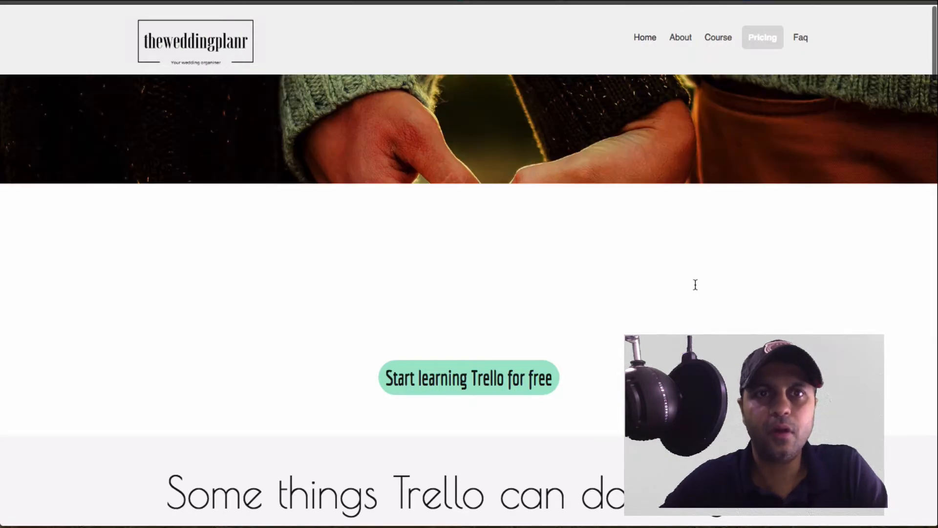
{"action": "scroll", "coordinate": [695, 285], "scroll_direction": "down", "scroll_amount": 3}
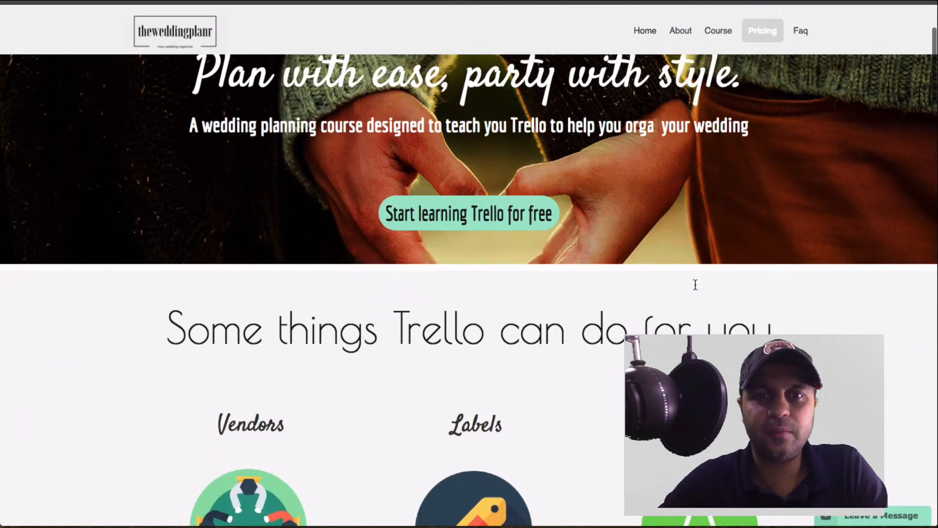
{"action": "scroll", "coordinate": [696, 284], "scroll_direction": "down", "scroll_amount": 20}
{"action": "scroll", "coordinate": [695, 284], "scroll_direction": "down", "scroll_amount": 15}
{"action": "scroll", "coordinate": [696, 285], "scroll_direction": "up", "scroll_amount": 20}
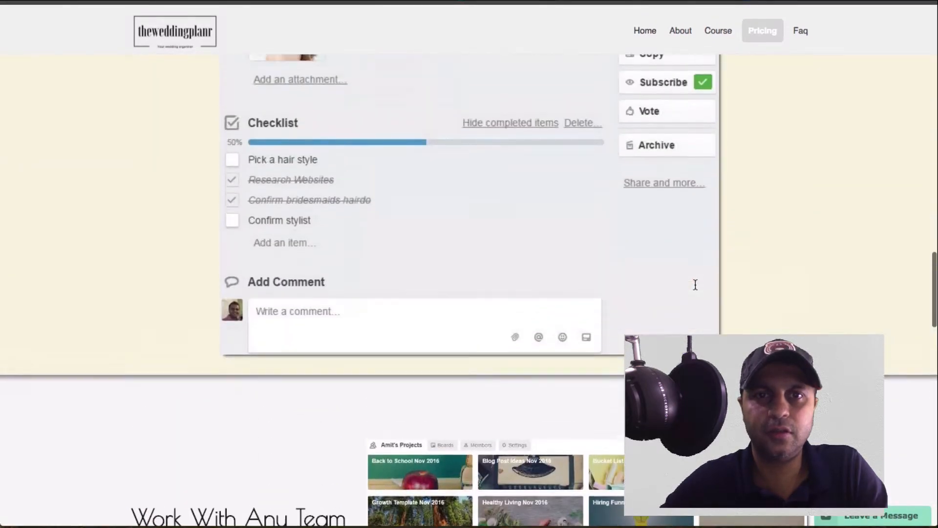
{"action": "scroll", "coordinate": [695, 285], "scroll_direction": "up", "scroll_amount": 20}
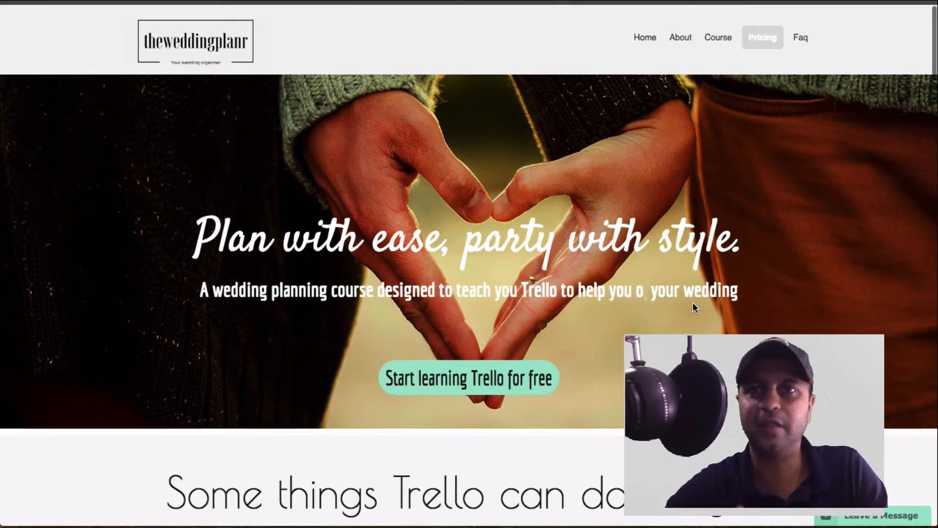
{"action": "scroll", "coordinate": [693, 303], "scroll_direction": "down", "scroll_amount": 15}
{"action": "scroll", "coordinate": [692, 302], "scroll_direction": "up", "scroll_amount": 15}
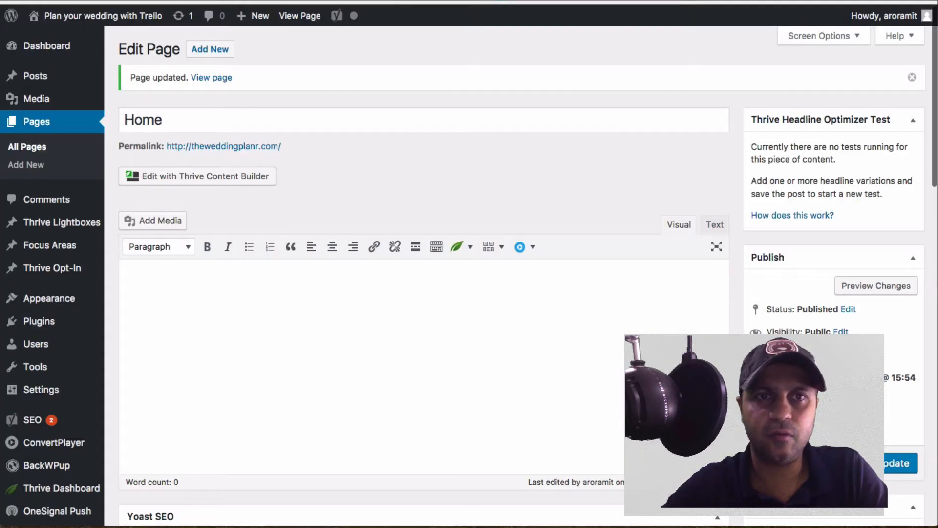
Step: Add the ManyChat snippet from the clipboard history below the existing meta tags in the Home page's Custom Code header scripts
{"action": "scroll", "coordinate": [526, 367], "scroll_direction": "down", "scroll_amount": 20}
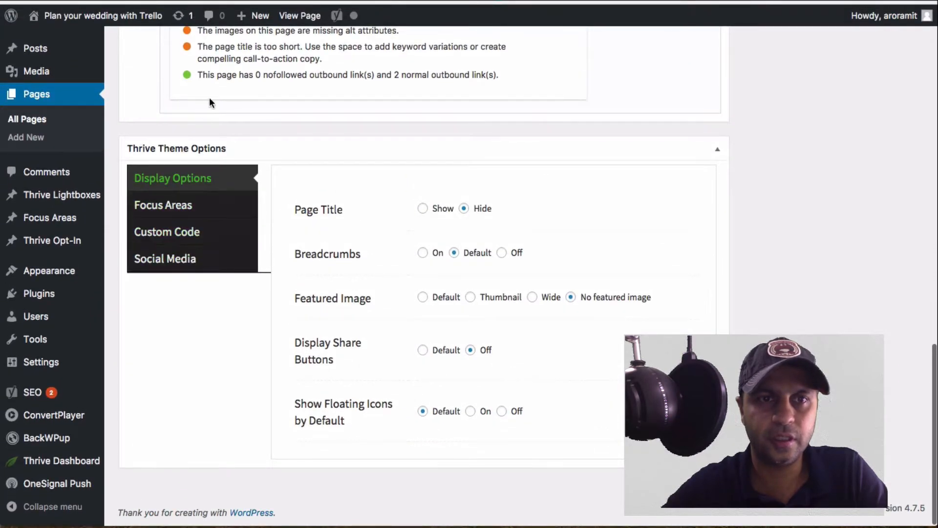
{"action": "scroll", "coordinate": [196, 233], "scroll_direction": "up", "scroll_amount": 1}
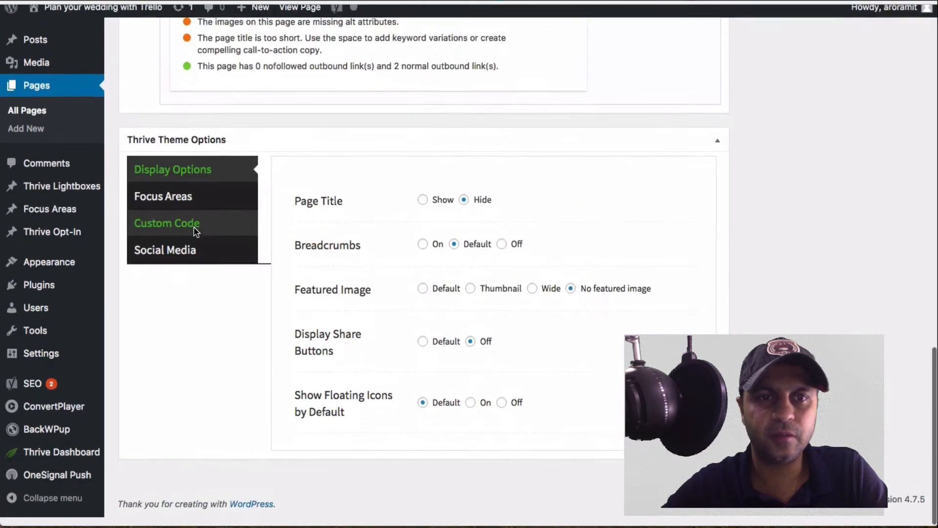
{"action": "scroll", "coordinate": [194, 226], "scroll_direction": "up", "scroll_amount": 1}
{"action": "left_click", "coordinate": [200, 236]}
{"action": "scroll", "coordinate": [199, 235], "scroll_direction": "up", "scroll_amount": 2}
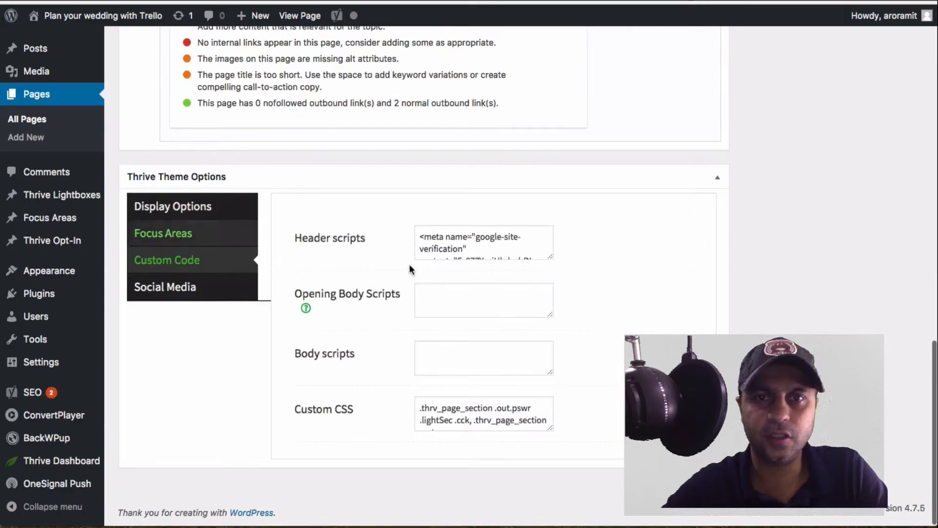
{"action": "scroll", "coordinate": [552, 259], "scroll_direction": "down", "scroll_amount": 2}
{"action": "left_click_drag", "start_coordinate": [552, 259], "coordinate": [586, 368]}
{"action": "left_click", "coordinate": [505, 292]}
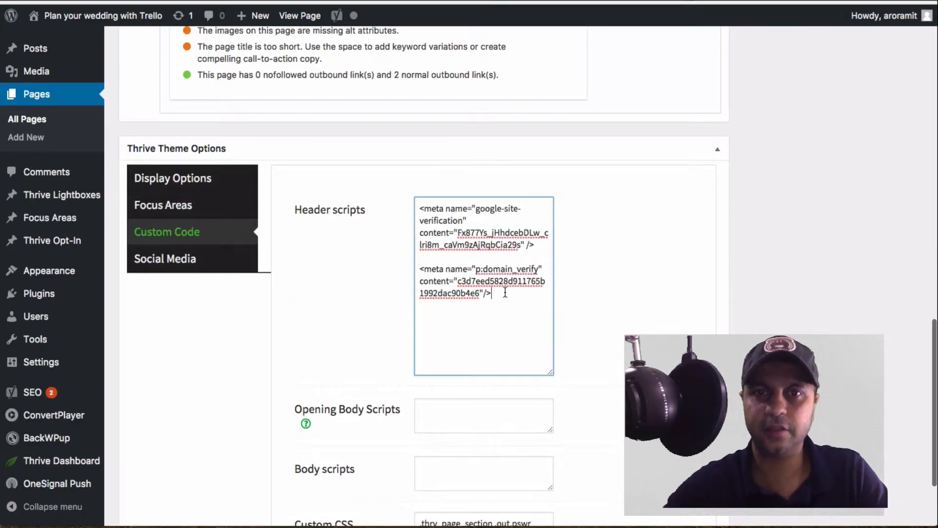
{"action": "left_click", "coordinate": [577, 1]}
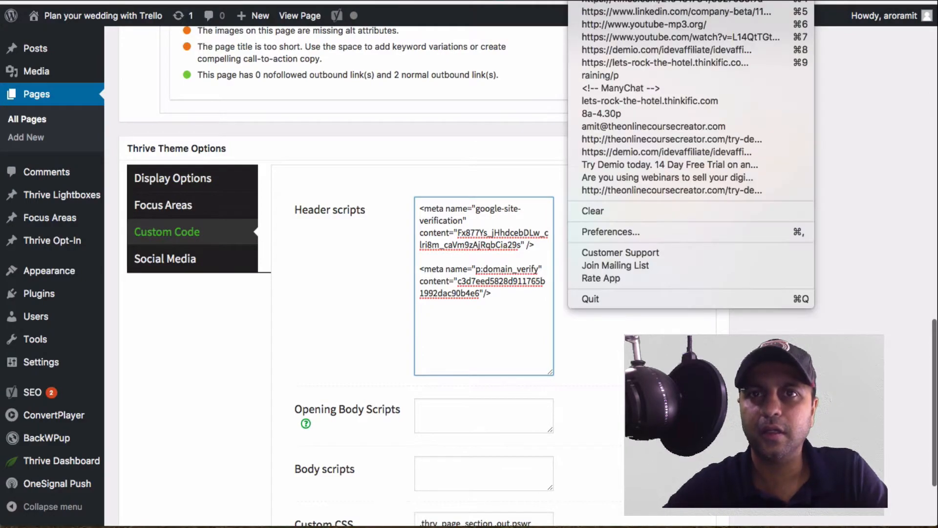
{"action": "left_click", "coordinate": [615, 88]}
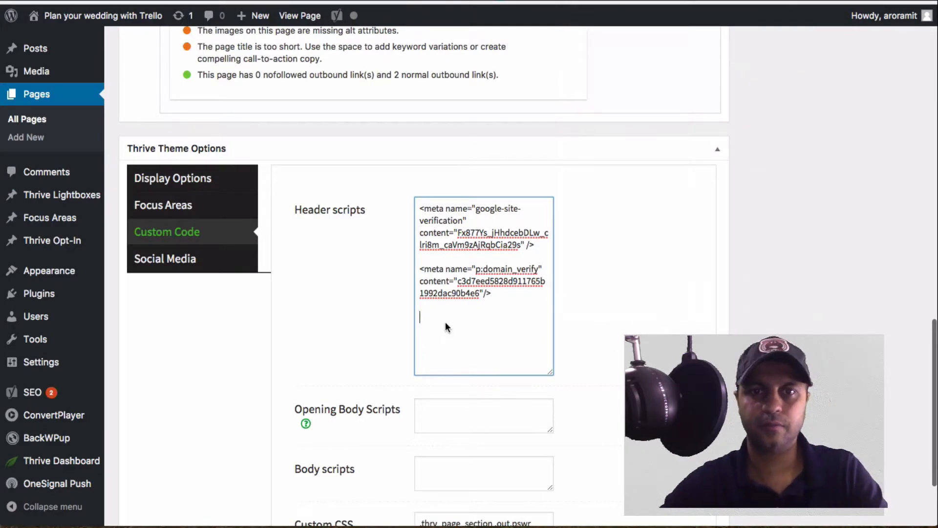
{"action": "scroll", "coordinate": [629, 243], "scroll_direction": "down", "scroll_amount": 5}
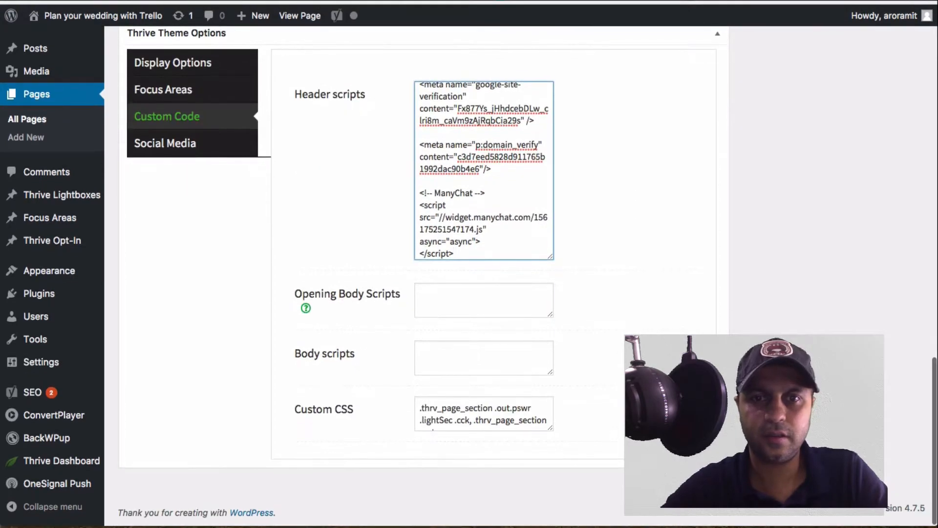
Step: Update the Home page in WordPress to save the new header script
{"action": "scroll", "coordinate": [618, 409], "scroll_direction": "up", "scroll_amount": 6}
{"action": "scroll", "coordinate": [424, 276], "scroll_direction": "up", "scroll_amount": 20}
{"action": "scroll", "coordinate": [423, 276], "scroll_direction": "down", "scroll_amount": 8}
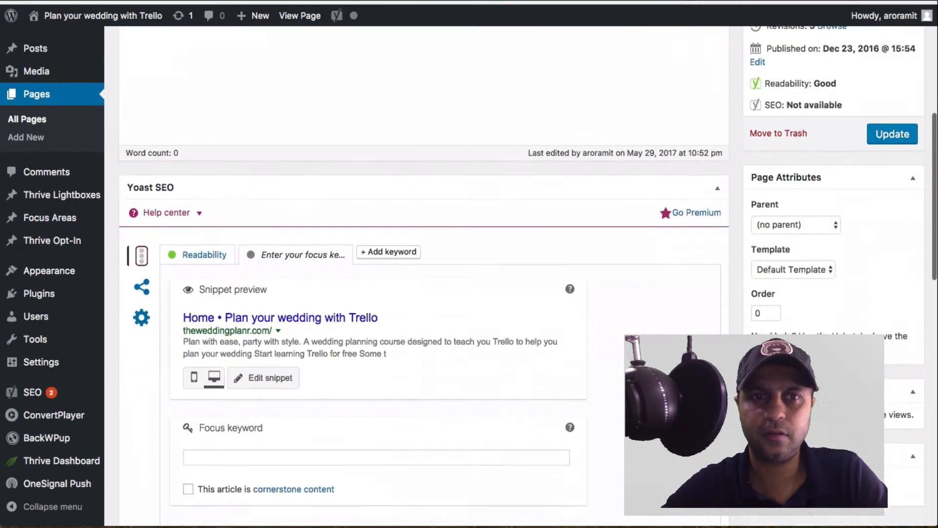
{"action": "scroll", "coordinate": [423, 276], "scroll_direction": "down", "scroll_amount": 15}
{"action": "scroll", "coordinate": [424, 276], "scroll_direction": "up", "scroll_amount": 14}
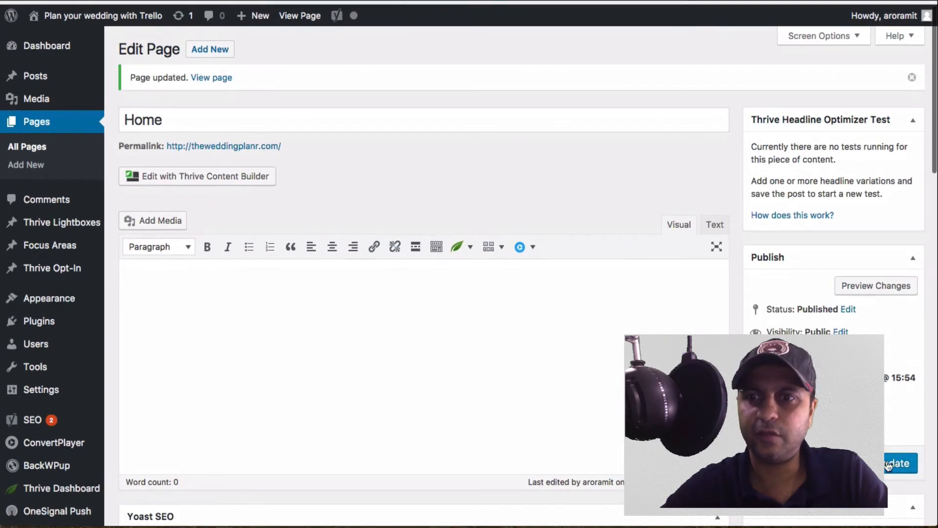
{"action": "left_click", "coordinate": [888, 464]}
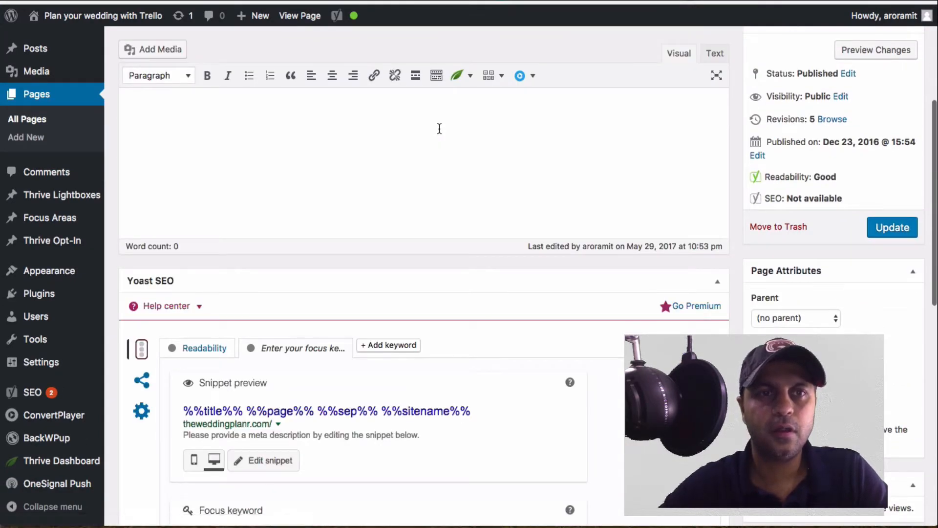
Step: Collapse the Yoast SEO section and recheck the Home page's header scripts under Custom Code in an enlarged field
{"action": "scroll", "coordinate": [734, 272], "scroll_direction": "down", "scroll_amount": 5}
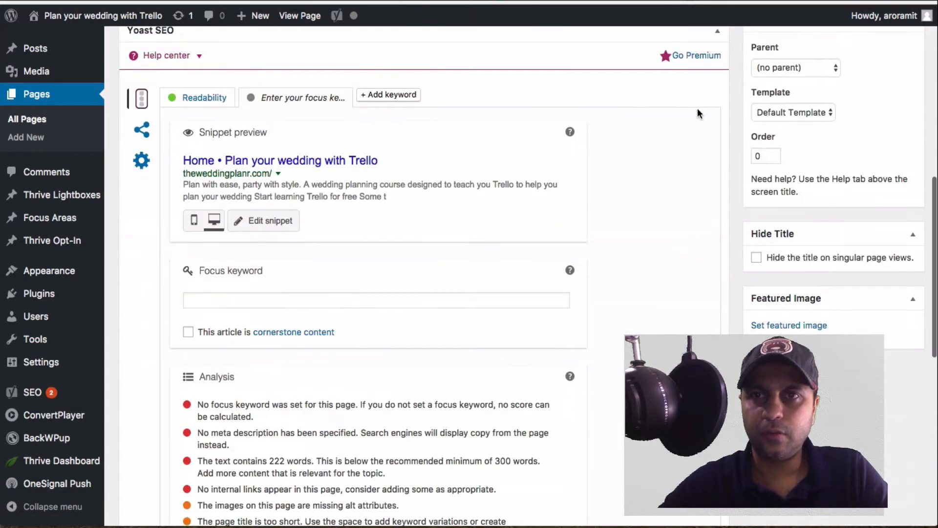
{"action": "left_click", "coordinate": [718, 32]}
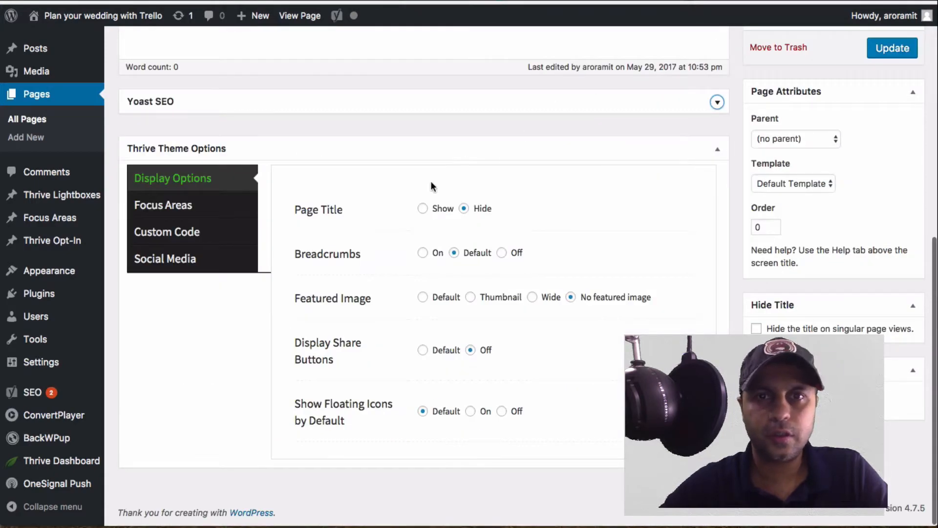
{"action": "left_click", "coordinate": [191, 233]}
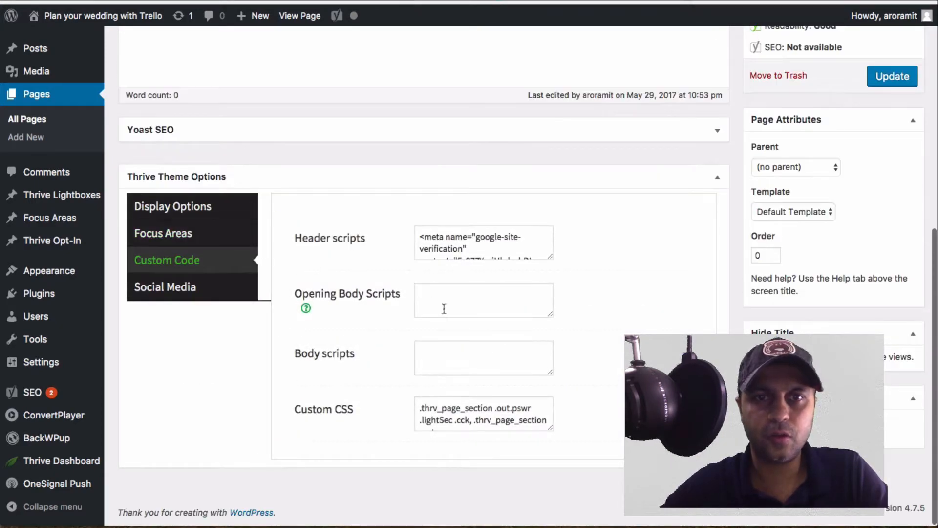
{"action": "left_click_drag", "start_coordinate": [549, 257], "coordinate": [564, 443]}
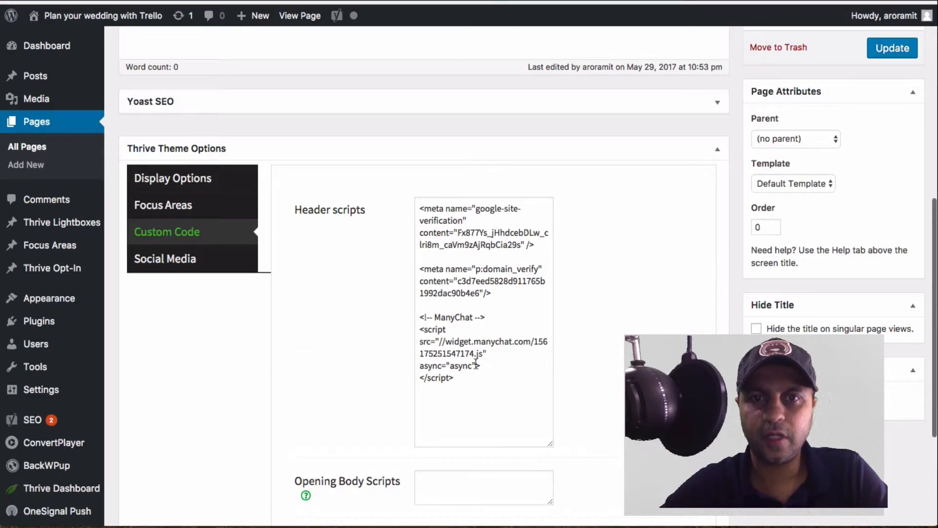
Step: Reload the wedding site's home page in a new incognito window to check for the takeover
{"action": "scroll", "coordinate": [625, 300], "scroll_direction": "up", "scroll_amount": 4}
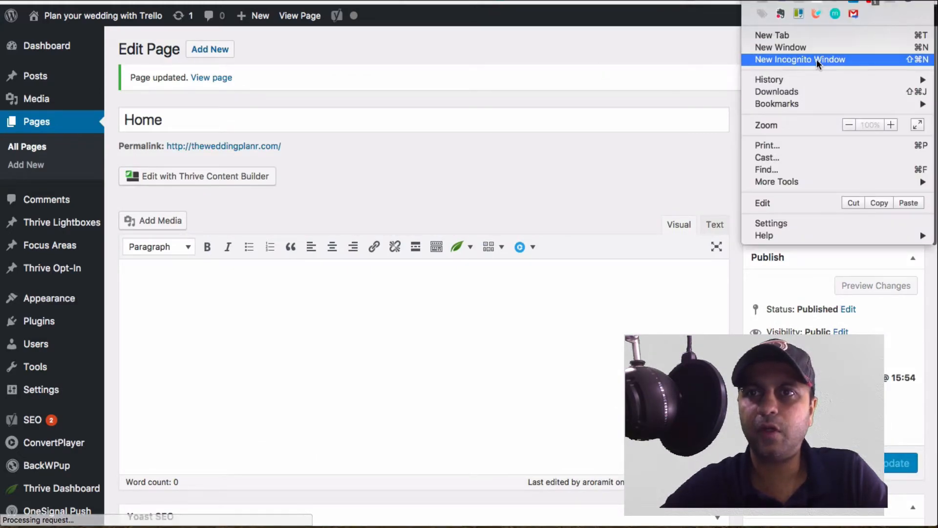
{"action": "left_click", "coordinate": [817, 60]}
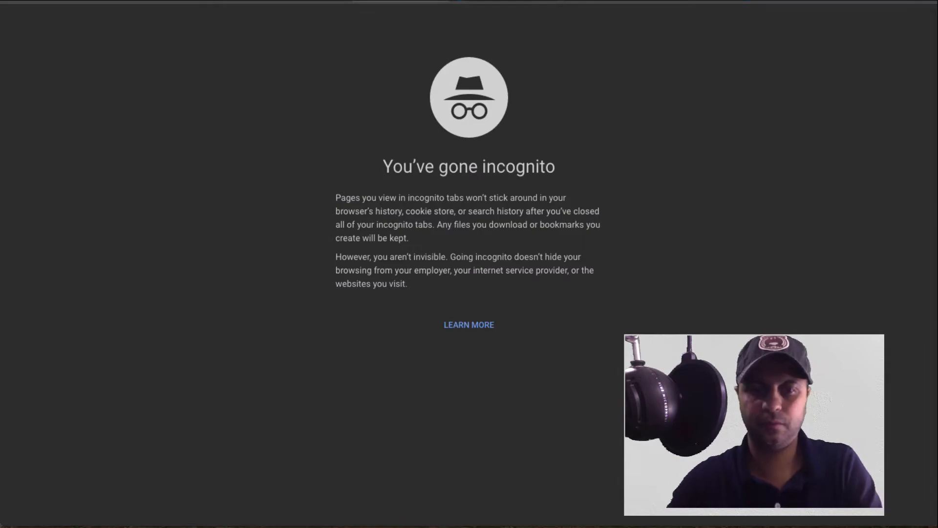
{"action": "left_click", "coordinate": [577, 1]}
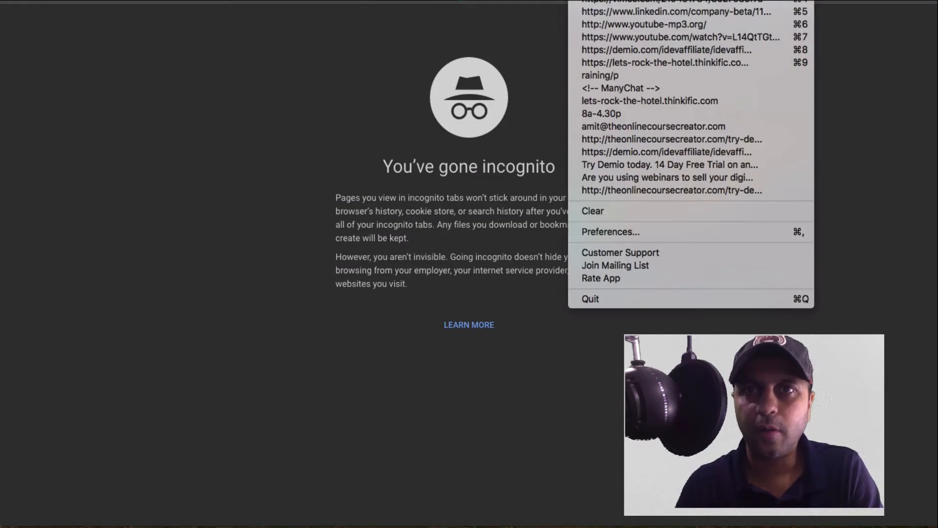
{"action": "key", "text": "Escape"}
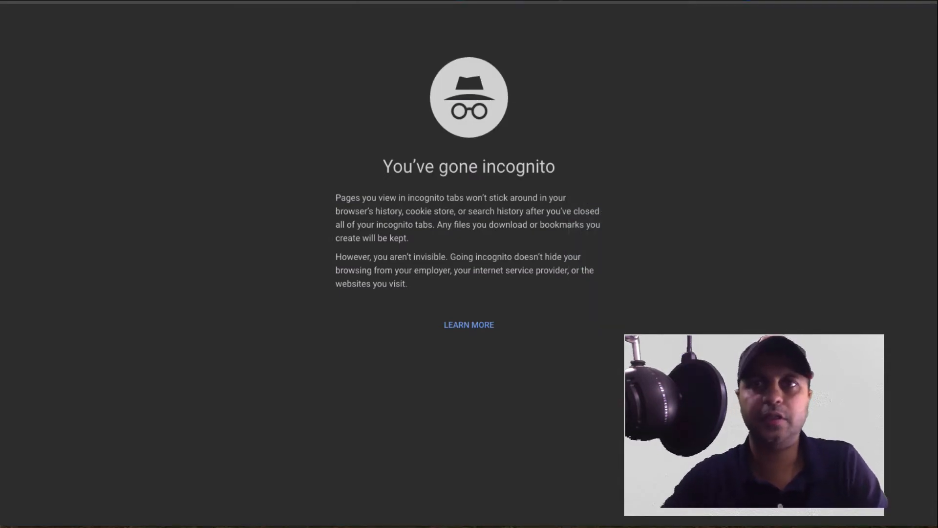
{"action": "key", "text": "Return"}
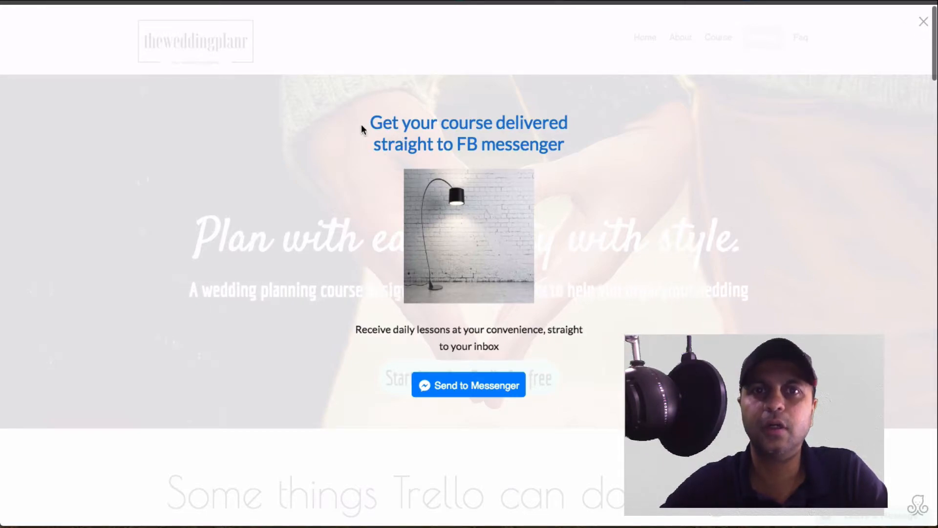
Step: Review the takeover's headline on the live site and start its Send to Messenger opt-in
{"action": "left_click_drag", "start_coordinate": [372, 122], "coordinate": [562, 162]}
{"action": "left_click", "coordinate": [561, 163]}
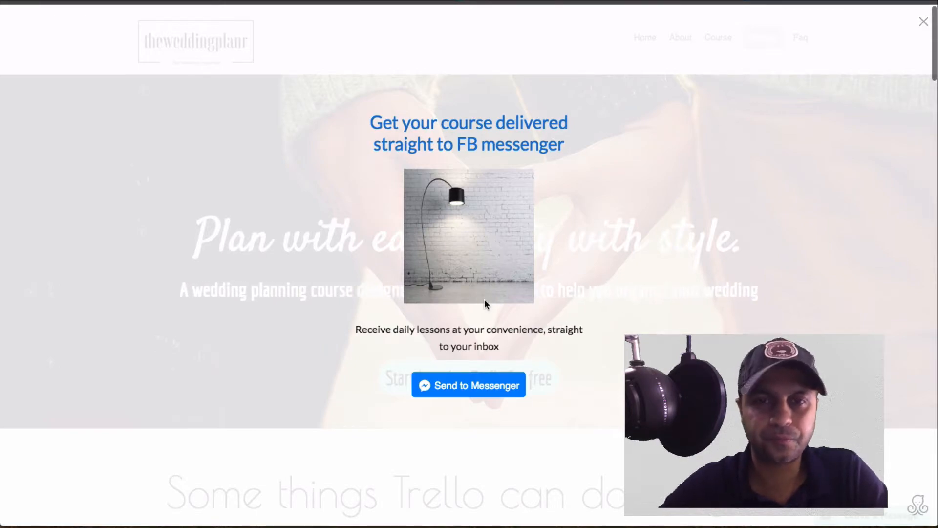
{"action": "left_click", "coordinate": [477, 387]}
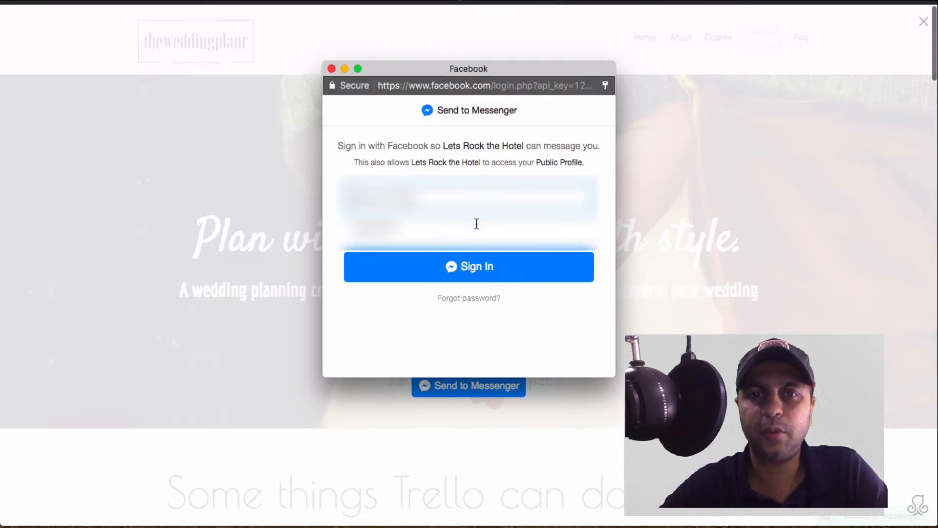
Step: Sign in to Facebook for the opt-in with the saved e-mail and account password, and continue with Save Browser selected
{"action": "left_click", "coordinate": [468, 193]}
{"action": "type", "text": "cer"}
{"action": "key", "text": "Down"}
{"action": "key", "text": "Tab"}
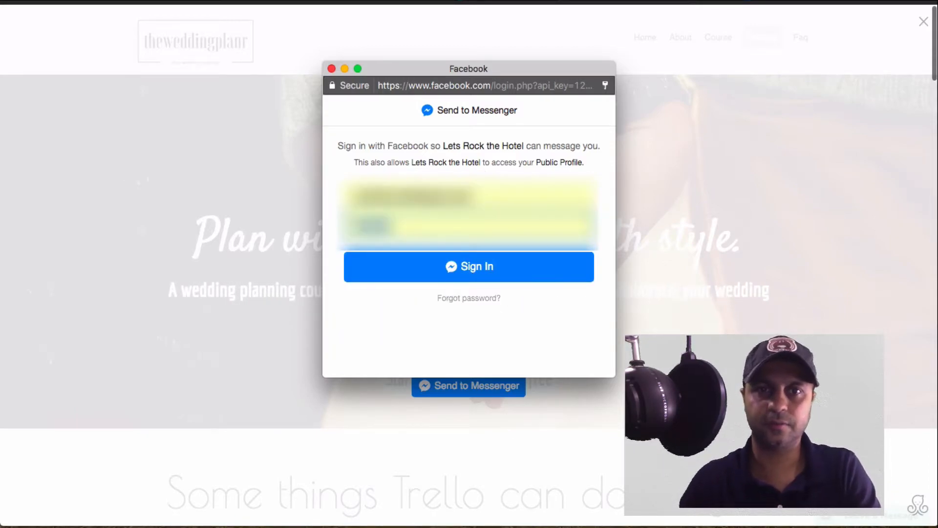
{"action": "key", "text": "Return"}
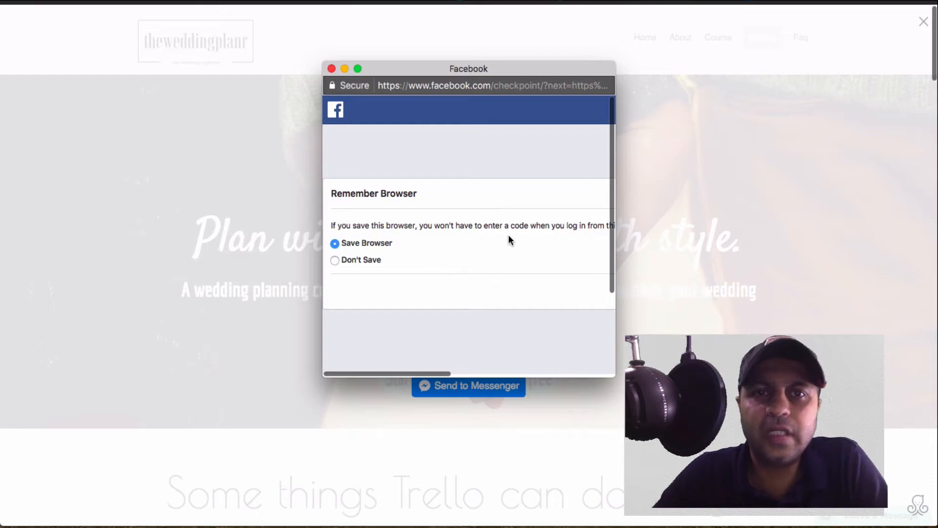
{"action": "scroll", "coordinate": [509, 240], "scroll_direction": "right", "scroll_amount": 5}
{"action": "left_click", "coordinate": [536, 300]}
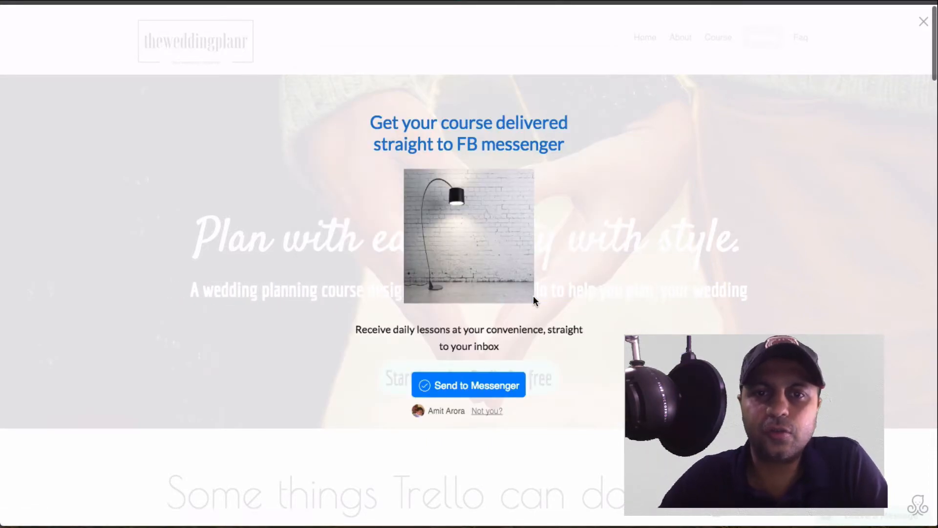
Step: Submit the takeover's Send to Messenger opt-in and follow the get-started link to the Messenger conversation
{"action": "left_click", "coordinate": [472, 386]}
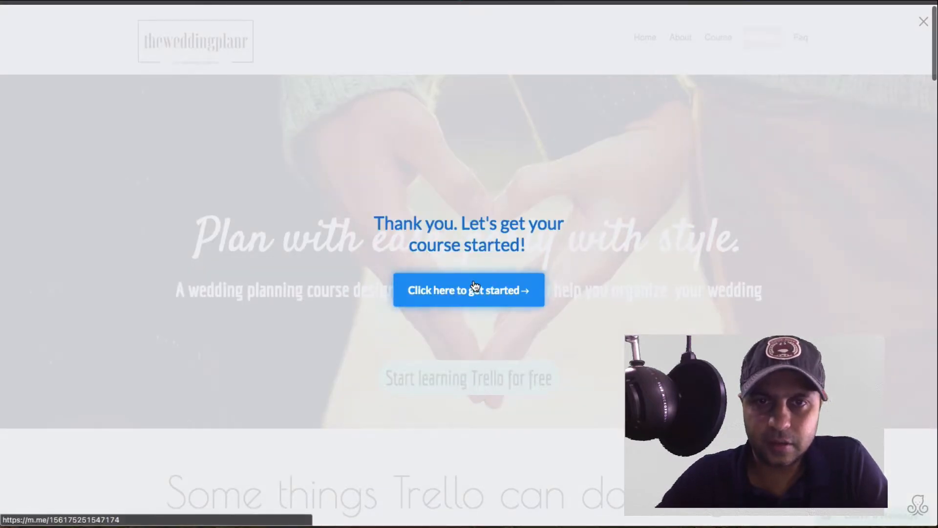
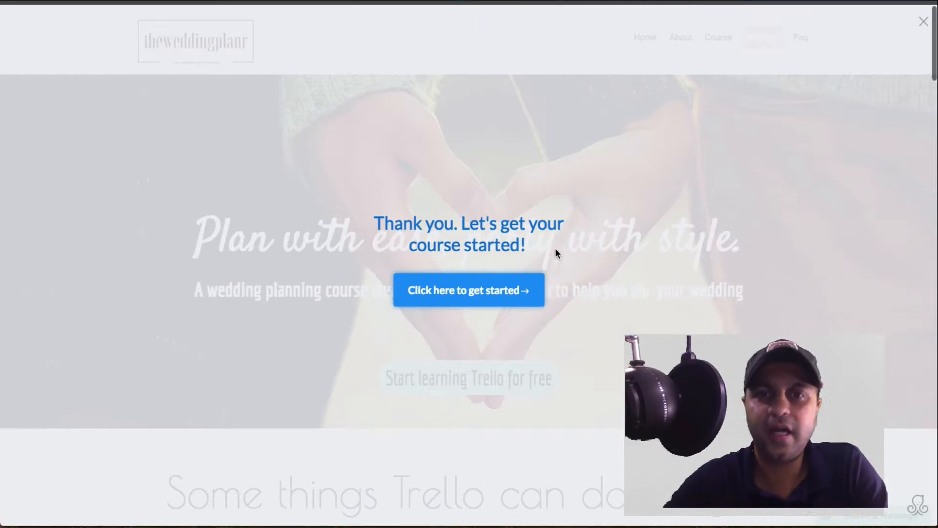
{"action": "left_click", "coordinate": [487, 286]}
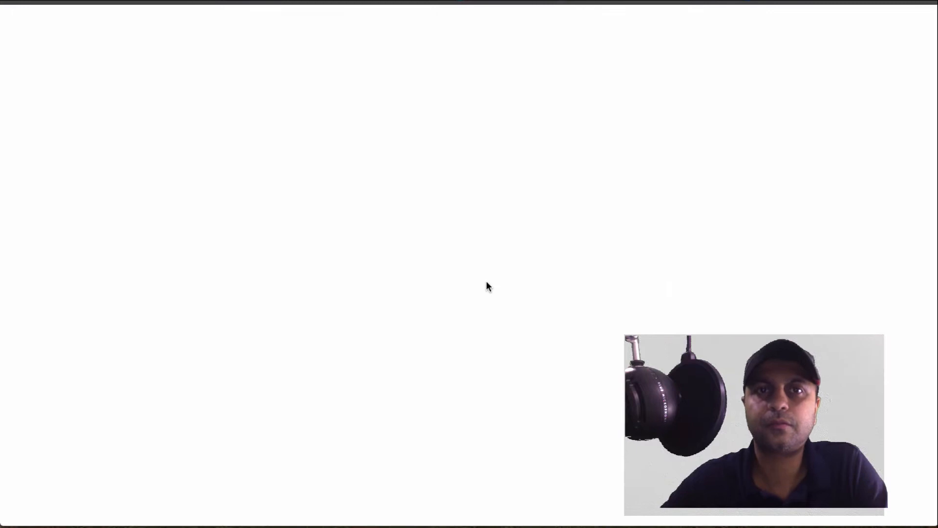
{"action": "left_click", "coordinate": [486, 284]}
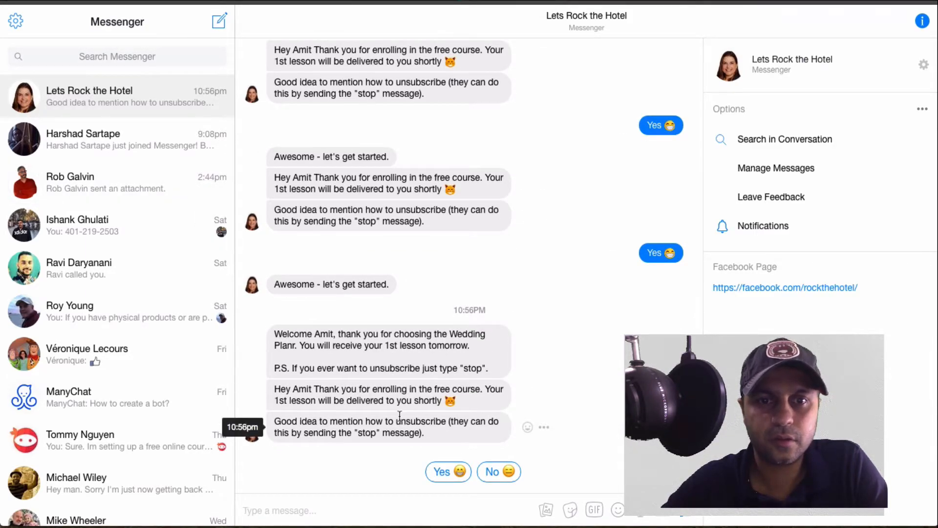
Step: Review the welcome and enrollment messages in Messenger, answer the latest message with No, and close the takeover on the wedding site
{"action": "left_click_drag", "start_coordinate": [324, 345], "coordinate": [416, 346]}
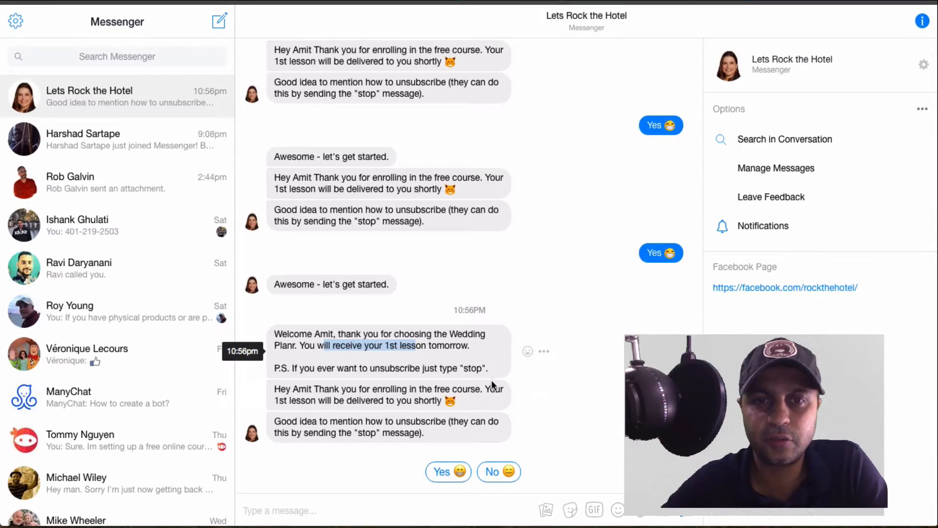
{"action": "left_click", "coordinate": [429, 405]}
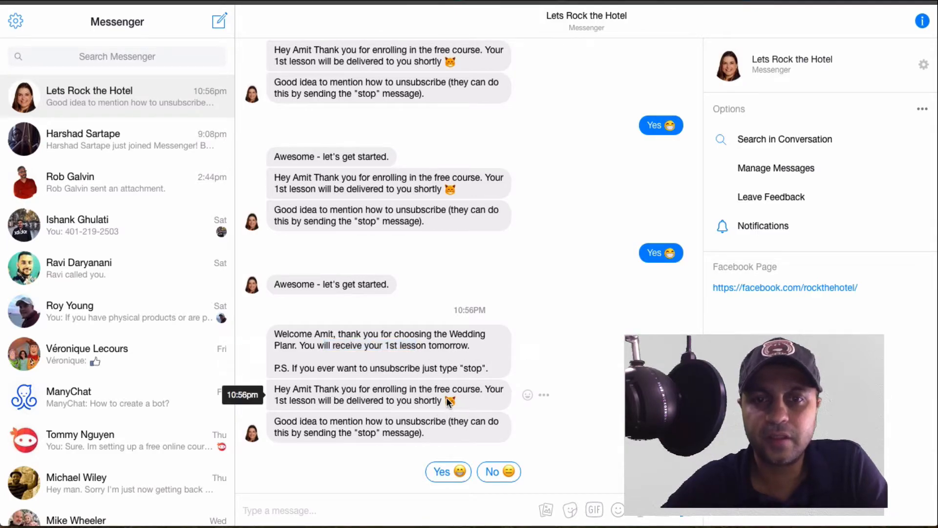
{"action": "left_click_drag", "start_coordinate": [448, 401], "coordinate": [273, 387]}
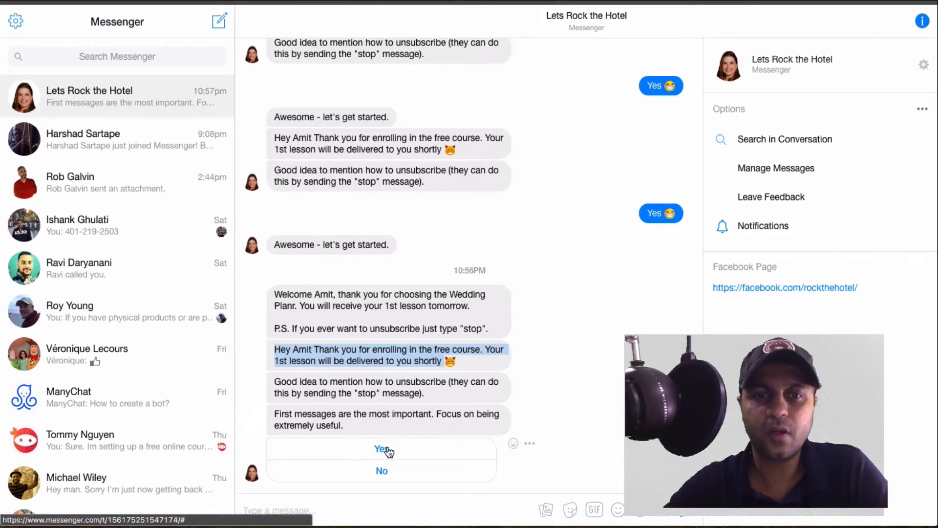
{"action": "left_click", "coordinate": [381, 474]}
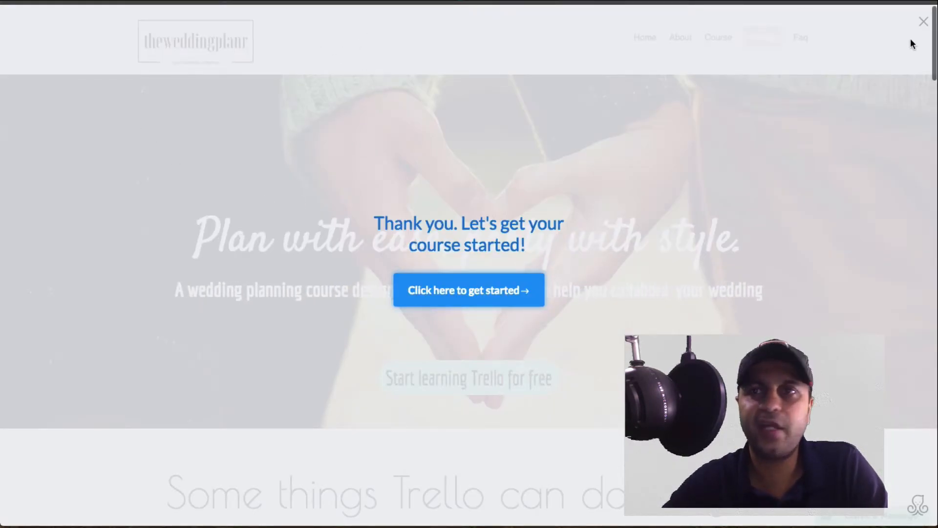
{"action": "left_click", "coordinate": [924, 21]}
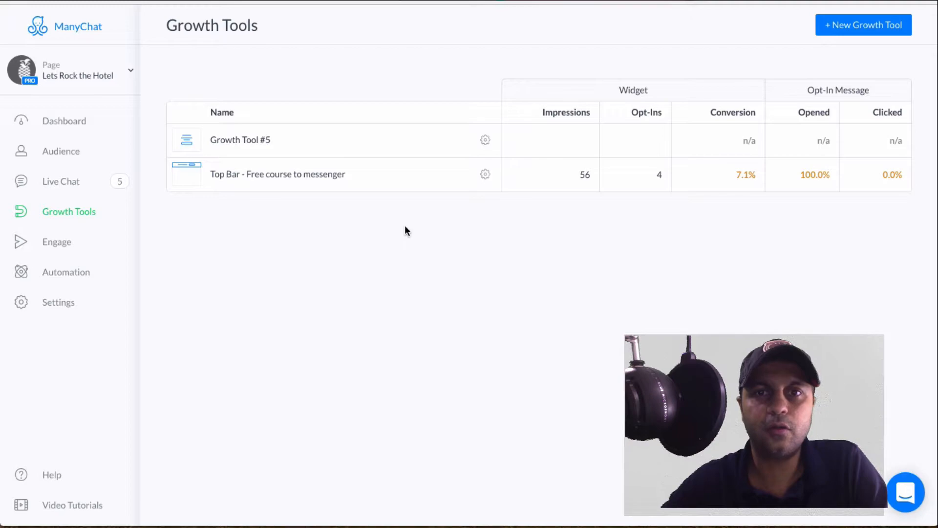
Step: Check the opt-in actions of the Page Takeover - TWP growth tool and open the Demo Sequence it subscribes people to
{"action": "left_click", "coordinate": [277, 153]}
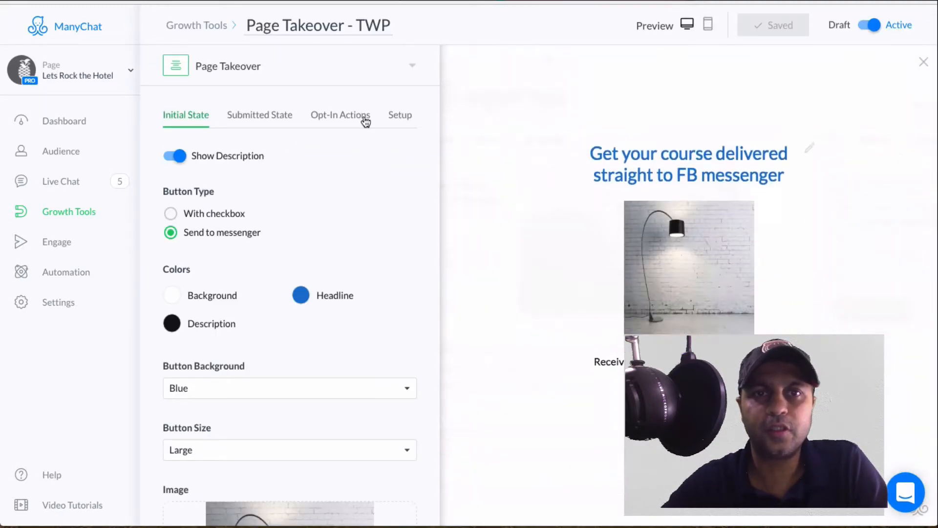
{"action": "left_click", "coordinate": [366, 118]}
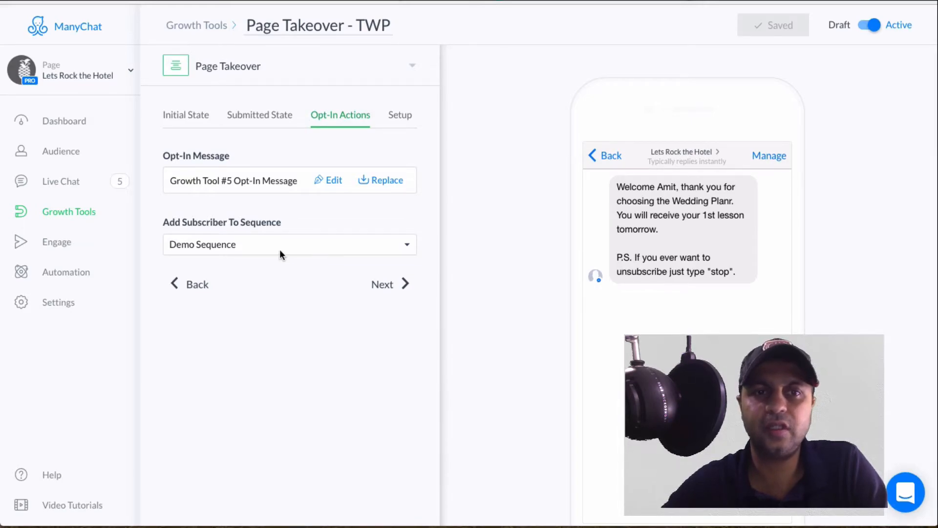
{"action": "left_click", "coordinate": [86, 279]}
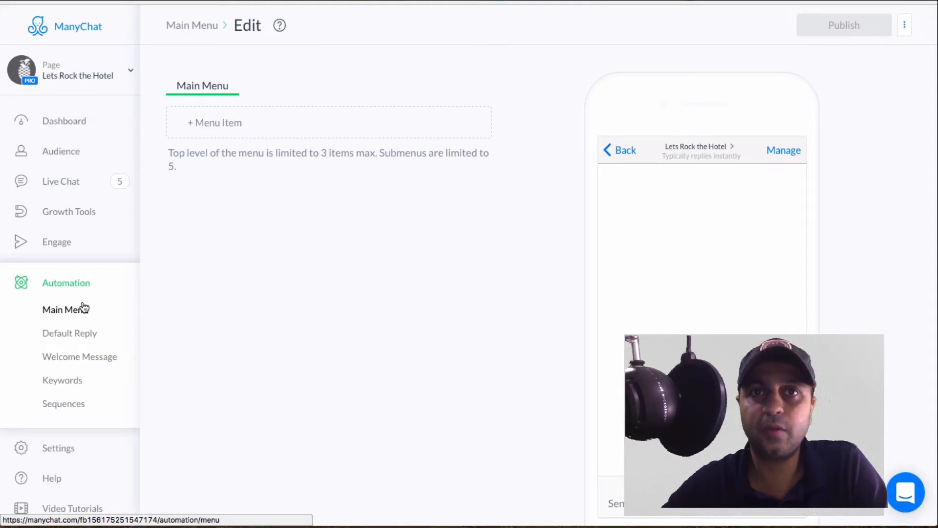
{"action": "left_click", "coordinate": [80, 408]}
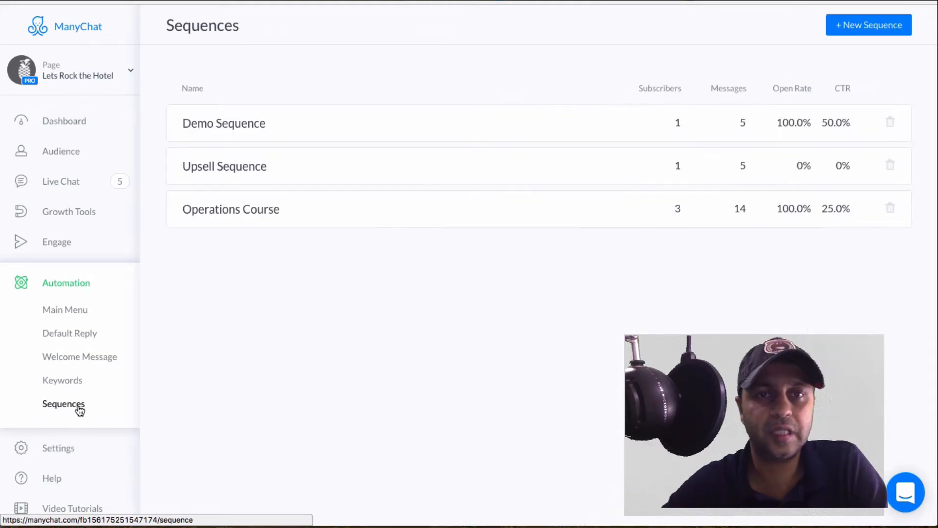
{"action": "left_click", "coordinate": [351, 132]}
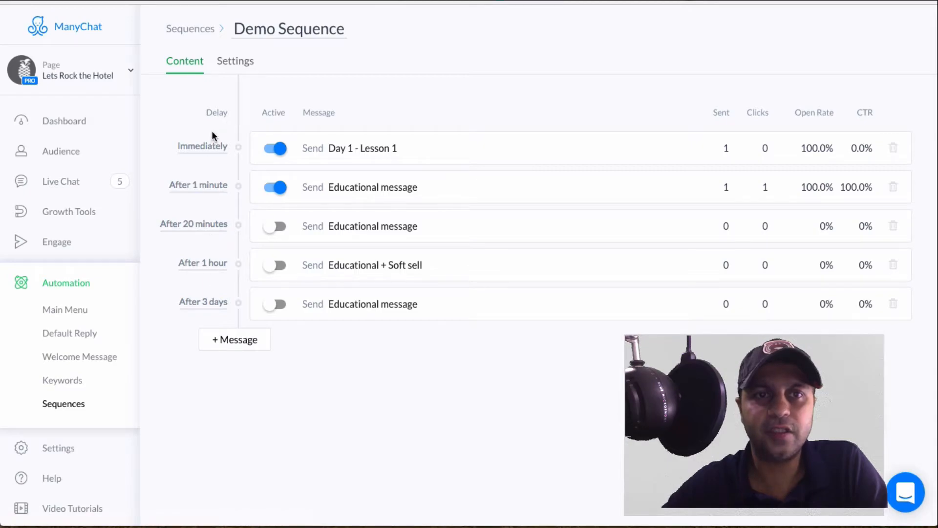
Step: Check the delay setting of the Day 1 - Lesson 1 message in the Demo Sequence
{"action": "left_click", "coordinate": [207, 146]}
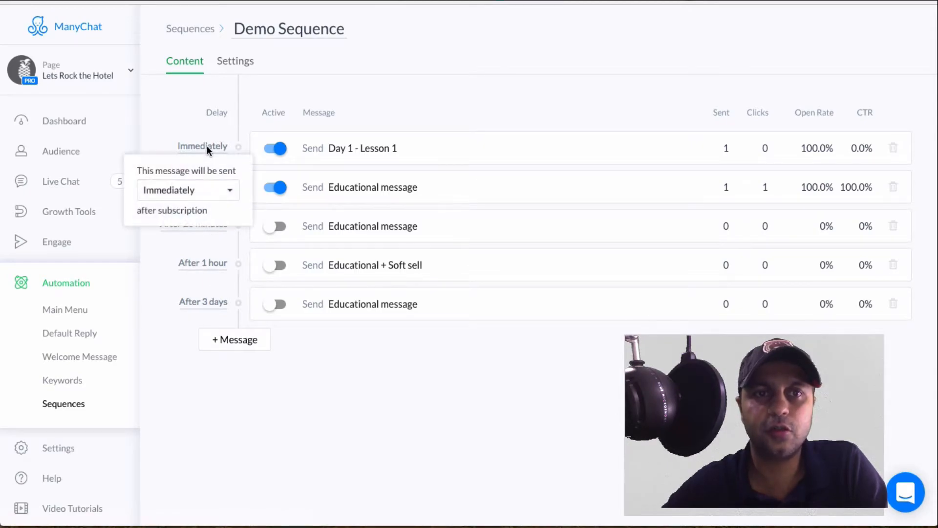
{"action": "left_click_drag", "start_coordinate": [213, 211], "coordinate": [140, 215]}
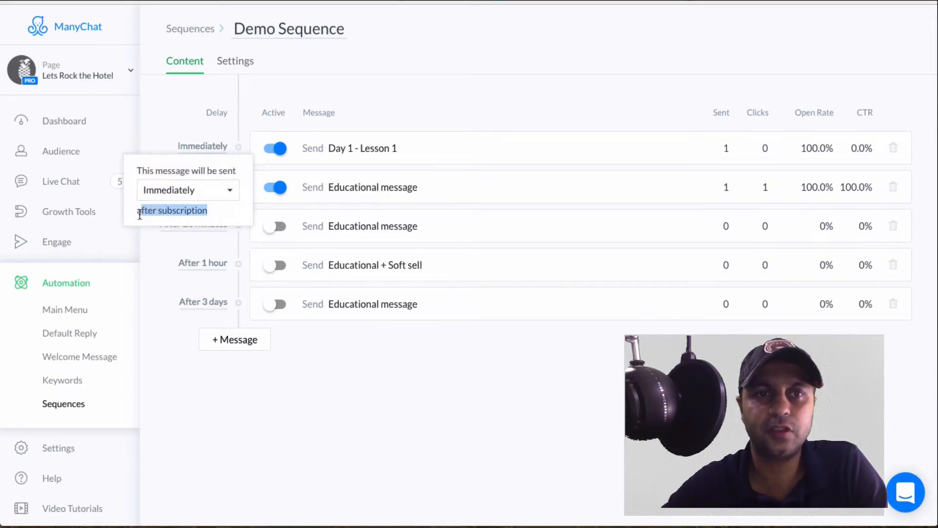
{"action": "left_click", "coordinate": [148, 274]}
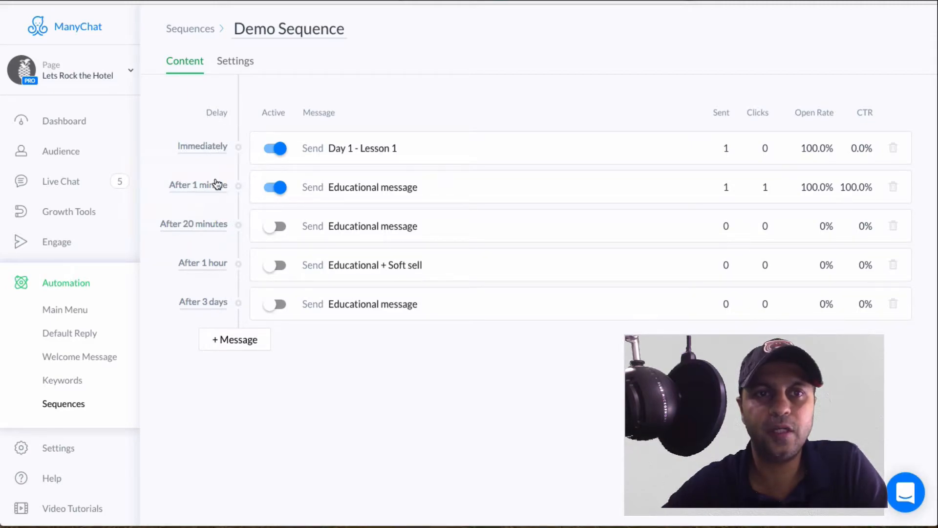
Step: Set the third message's delay in the Demo Sequence to 1 minute after the previous message
{"action": "left_click", "coordinate": [213, 228]}
{"action": "left_click", "coordinate": [149, 274]}
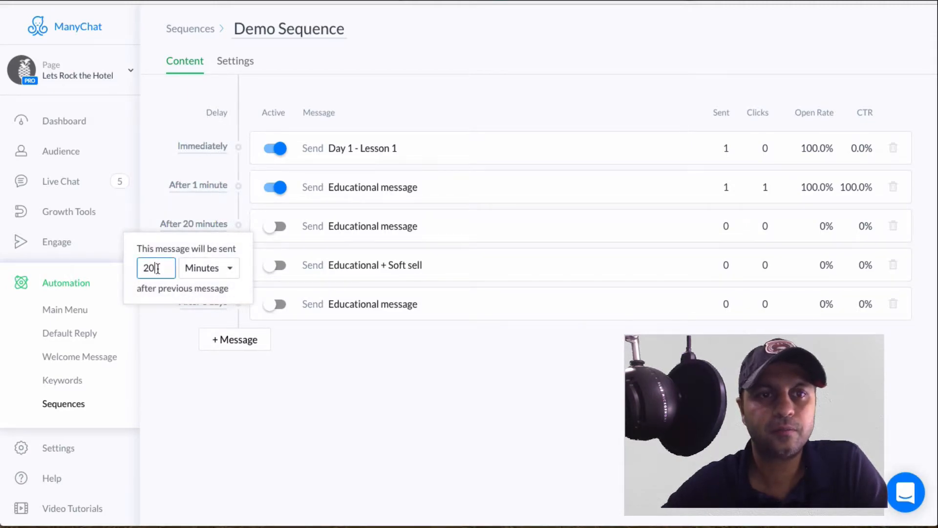
{"action": "key", "text": "ctrl+a"}
{"action": "type", "text": "1"}
{"action": "left_click", "coordinate": [175, 343]}
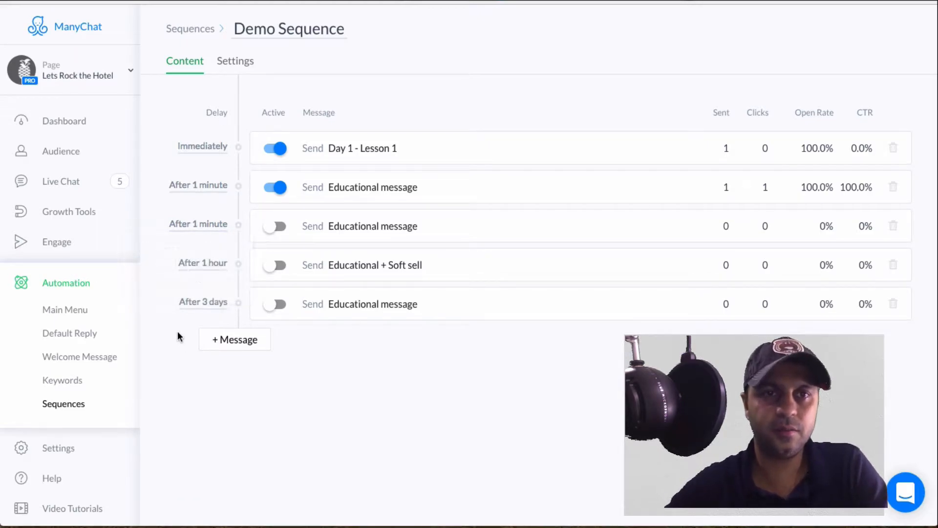
Step: Set the delay of the Educational + Soft sell message to 1 minute by switching its unit to Minutes
{"action": "left_click", "coordinate": [203, 264]}
{"action": "left_click", "coordinate": [199, 307]}
{"action": "left_click", "coordinate": [203, 295]}
{"action": "left_click", "coordinate": [179, 374]}
Step: Set the fifth message's delay to 1 minute after the previous message, with its unit as Minutes
{"action": "left_click", "coordinate": [206, 302]}
{"action": "left_click", "coordinate": [149, 346]}
{"action": "key", "text": "ctrl+a"}
{"action": "type", "text": "1"}
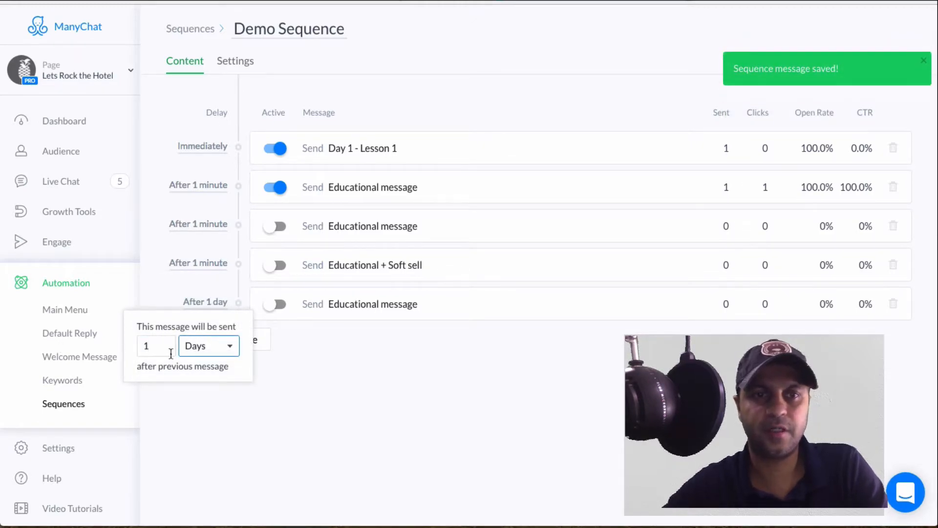
{"action": "left_click", "coordinate": [180, 350]}
{"action": "left_click", "coordinate": [195, 321]}
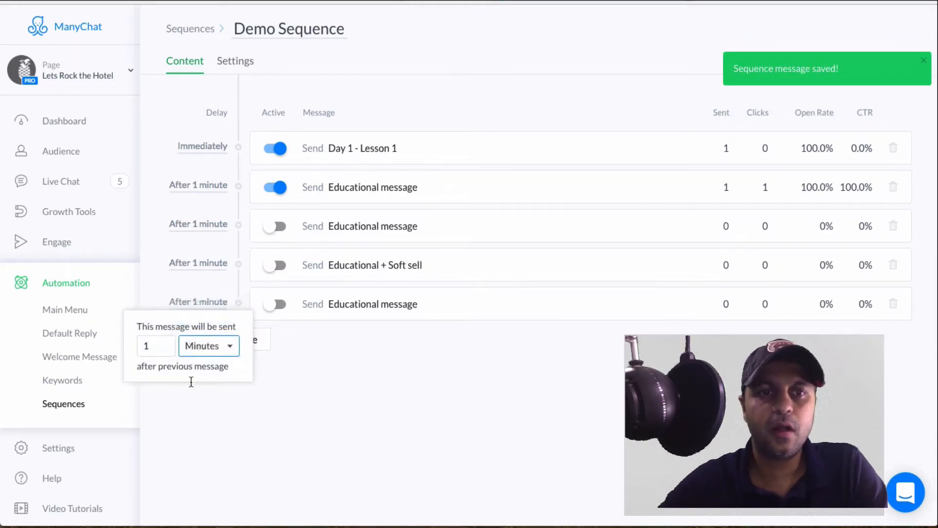
{"action": "left_click", "coordinate": [186, 402]}
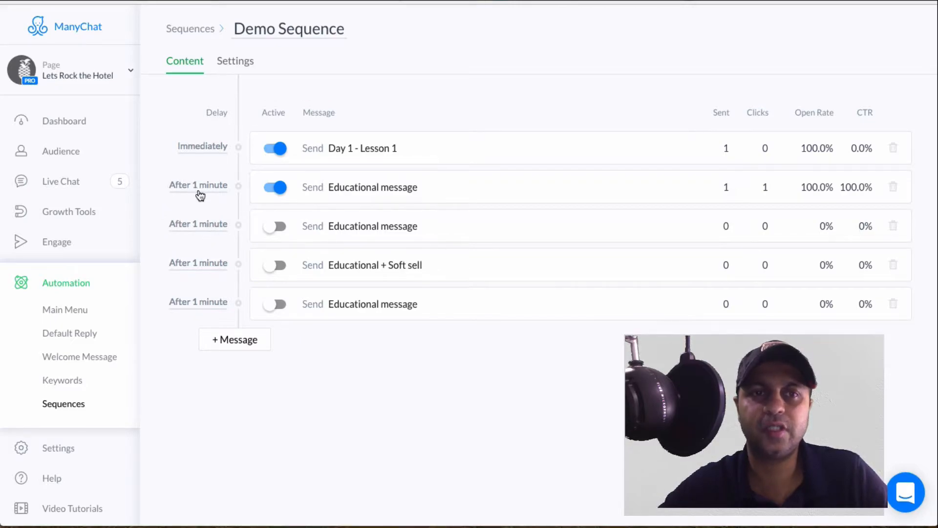
Step: Try a delay of 5 minutes for the third message in the sequence
{"action": "left_click", "coordinate": [208, 225]}
{"action": "double_click", "coordinate": [153, 266]}
{"action": "type", "text": "5"}
{"action": "key", "text": "Tab"}
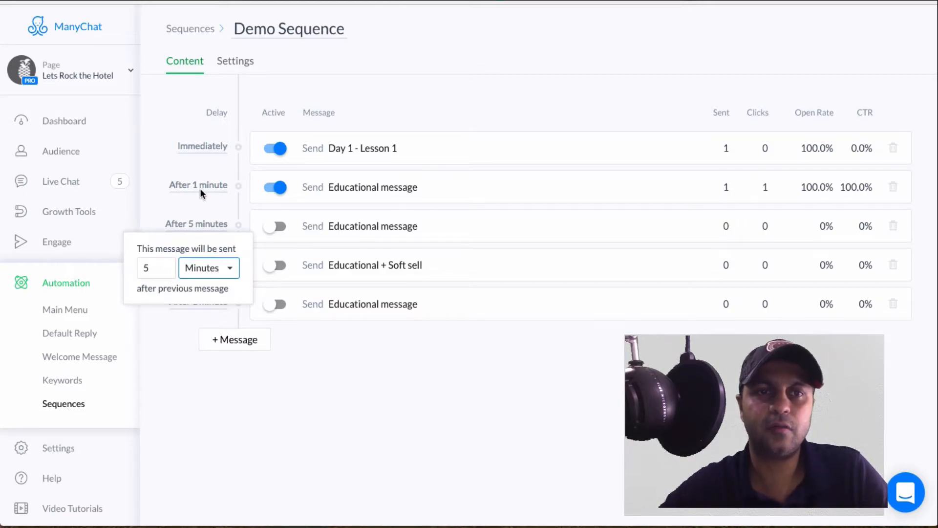
Step: Return the third message's delay to 1 minute
{"action": "left_click_drag", "start_coordinate": [161, 267], "coordinate": [131, 268]}
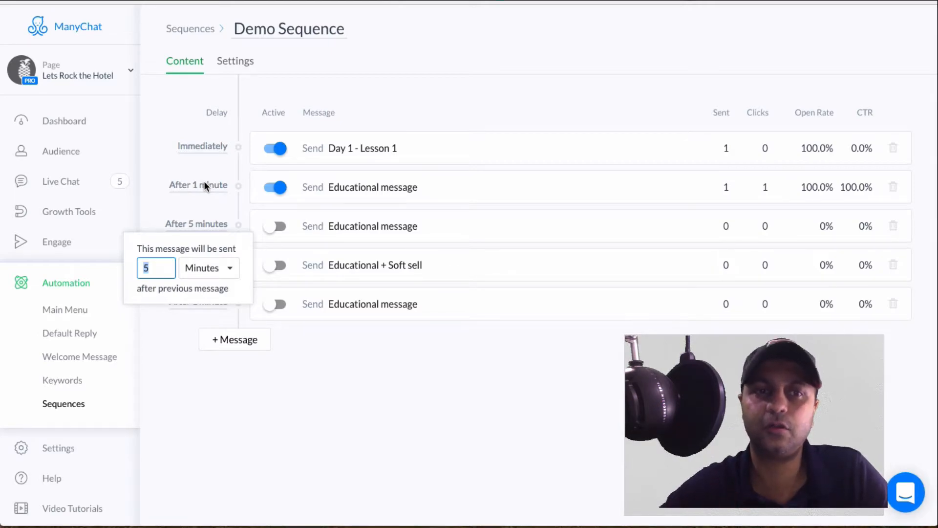
{"action": "type", "text": "1"}
{"action": "key", "text": "Tab"}
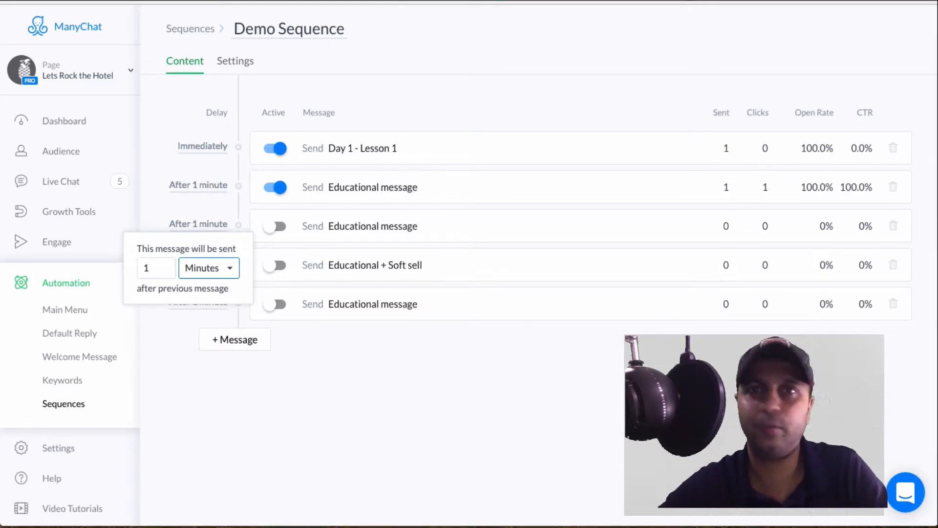
Step: Close the message delay settings and search the web for "google sheets" in a new browser tab
{"action": "left_click", "coordinate": [172, 400]}
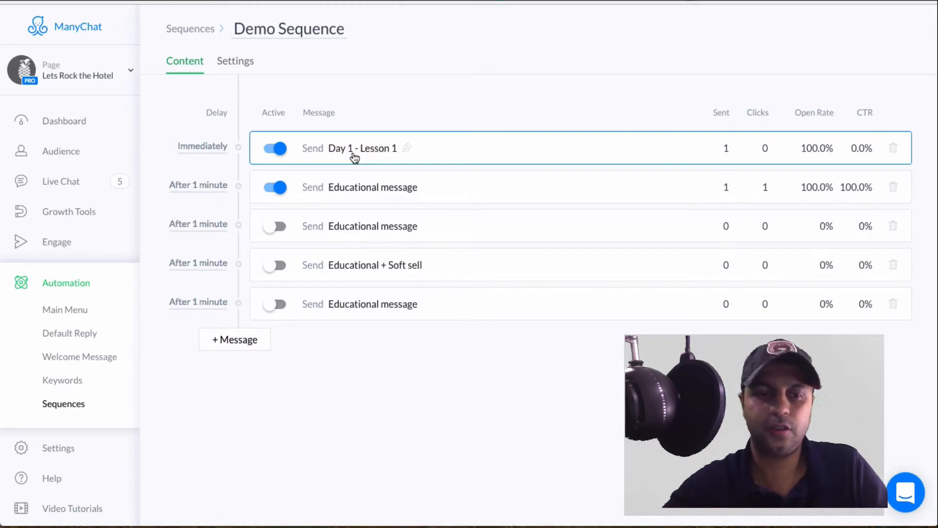
{"action": "key", "text": "super+t"}
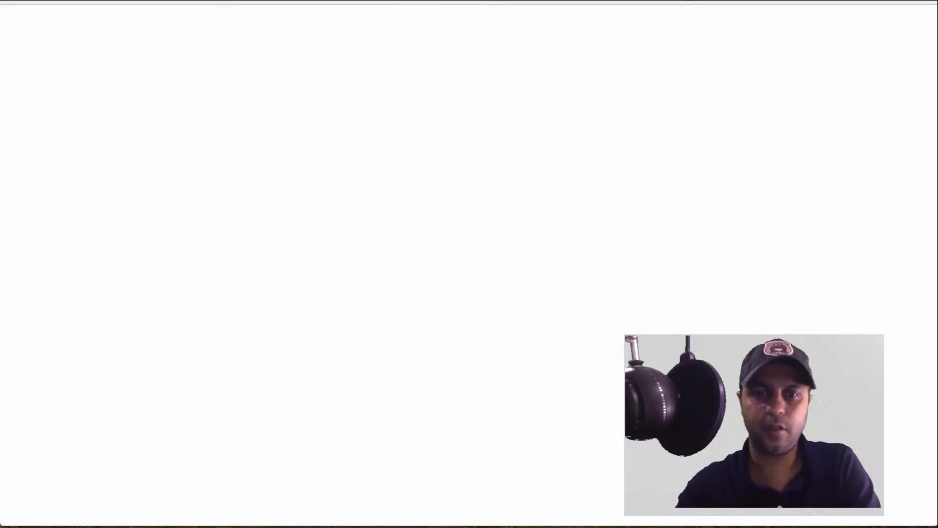
{"action": "type", "text": "sh"}
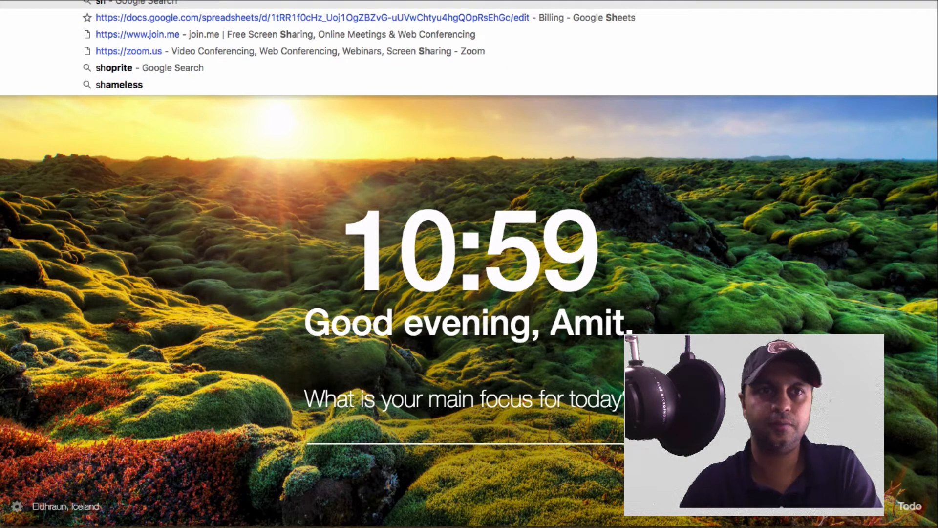
{"action": "key", "text": "BackSpace"}
{"action": "key", "text": "BackSpace"}
{"action": "type", "text": "google shee"}
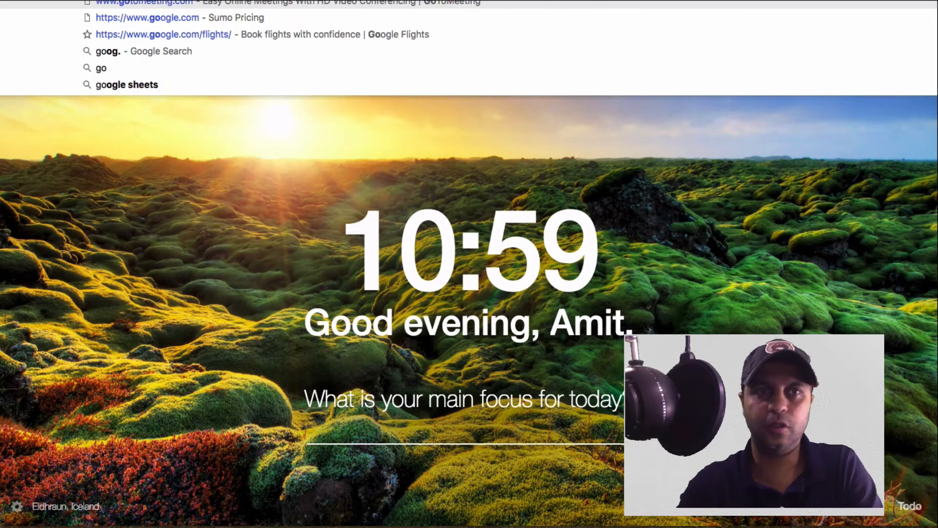
{"action": "type", "text": "ts"}
{"action": "key", "text": "Return"}
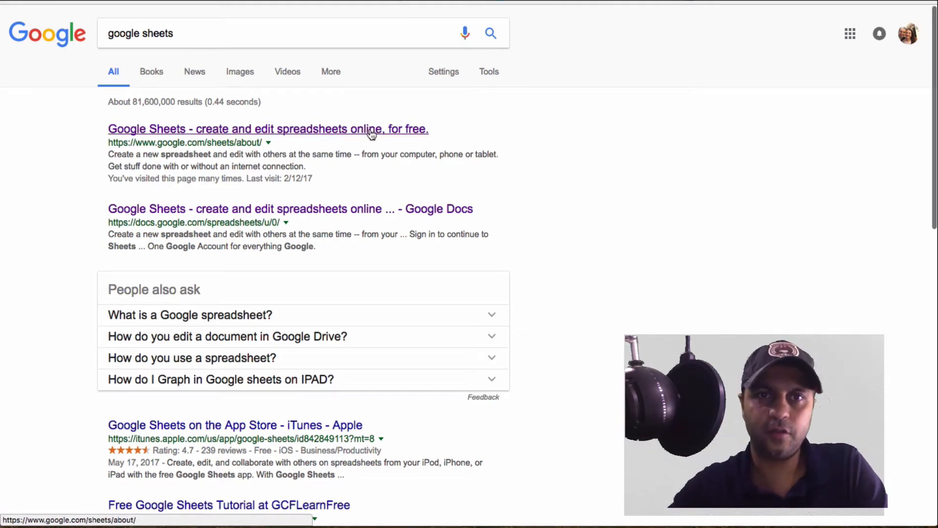
Step: Open Google Sheets from its product page in the search results and create a blank spreadsheet
{"action": "left_click", "coordinate": [367, 130]}
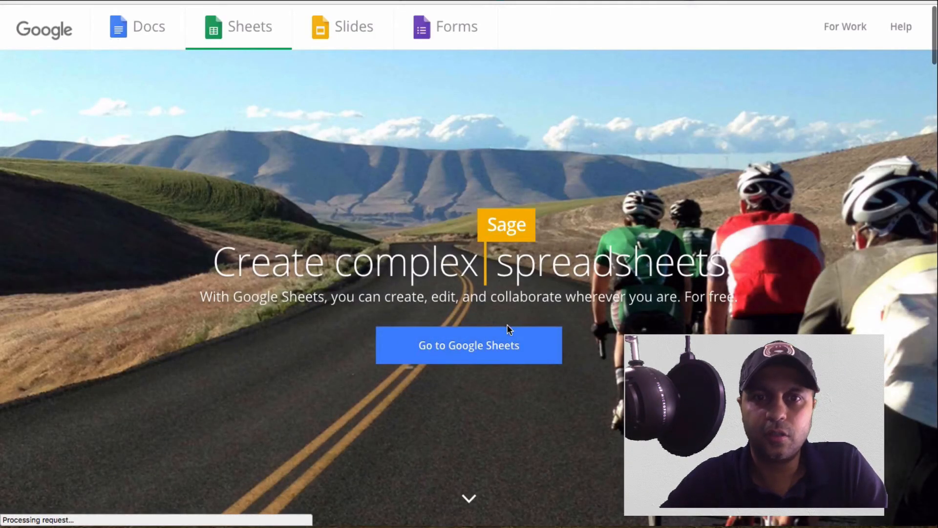
{"action": "left_click", "coordinate": [503, 341]}
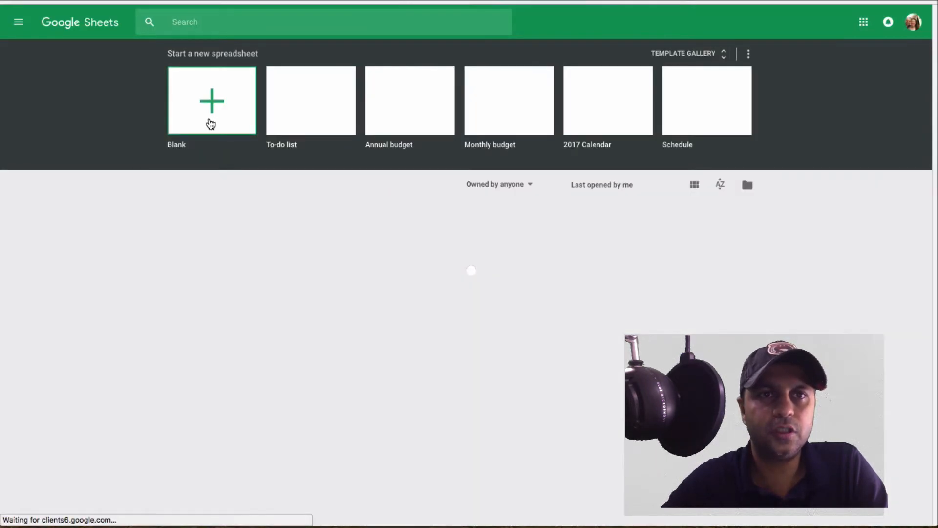
{"action": "left_click", "coordinate": [210, 123]}
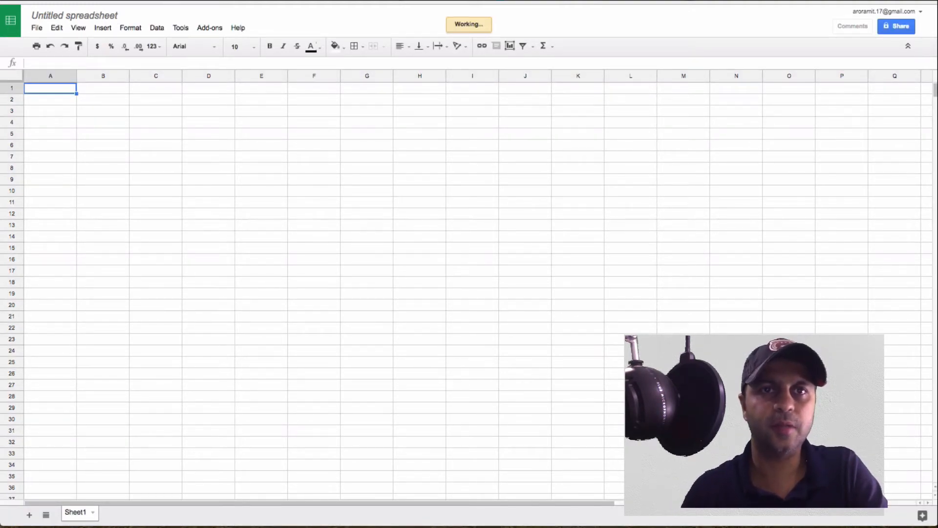
Step: Rename the spreadsheet as "Demo Course Sequence"
{"action": "left_click", "coordinate": [74, 15]}
{"action": "type", "text": "Demo "}
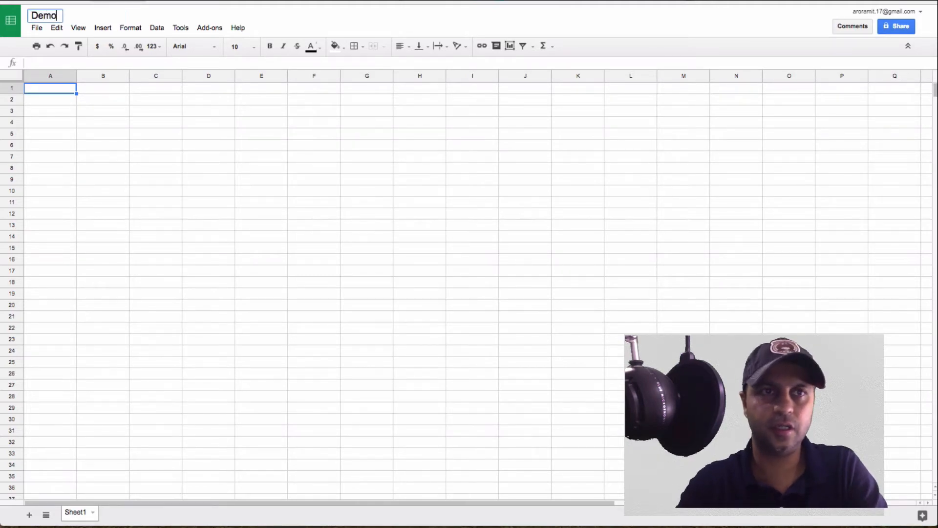
{"action": "type", "text": "Cours"}
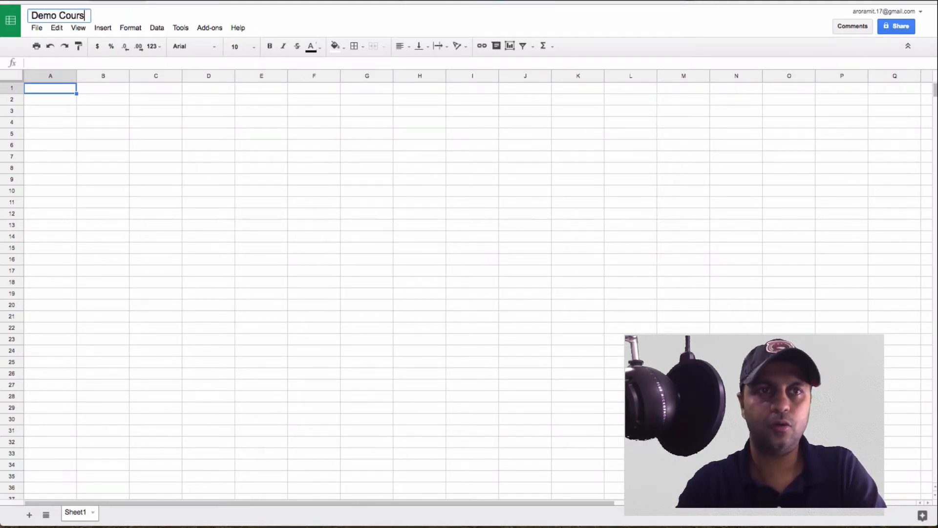
{"action": "type", "text": "e Sequence"}
{"action": "key", "text": "Return"}
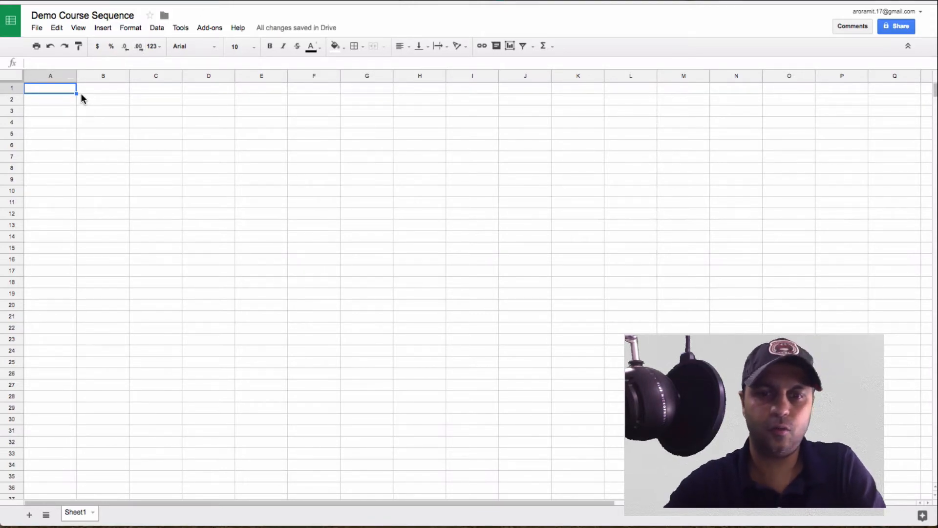
Step: Enter "Day 1" in cell A1 and widen column B to make room for message text
{"action": "type", "text": "Day 1"}
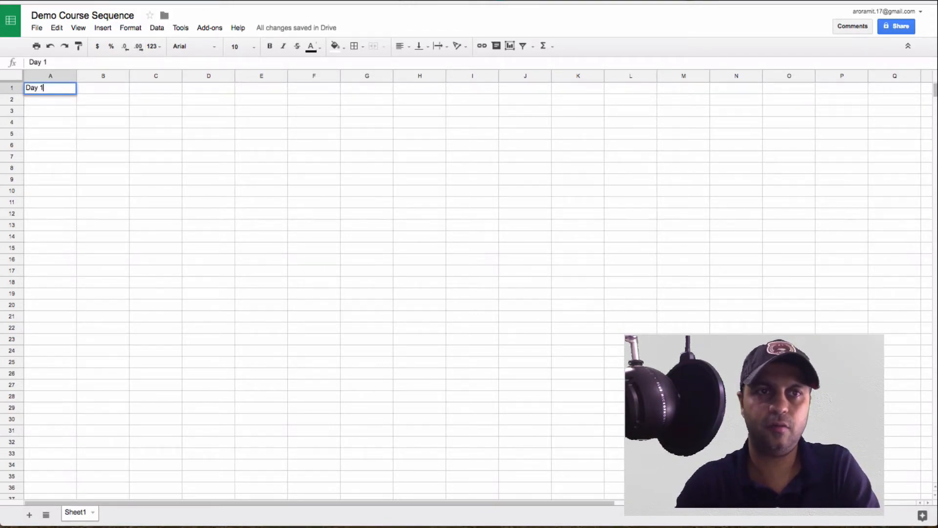
{"action": "key", "text": "Tab"}
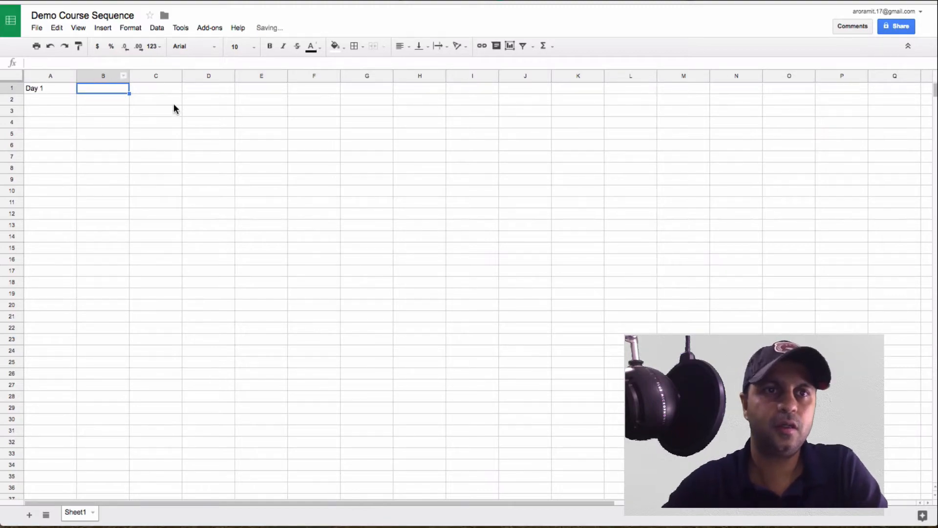
{"action": "left_click_drag", "start_coordinate": [398, 81], "coordinate": [403, 80]}
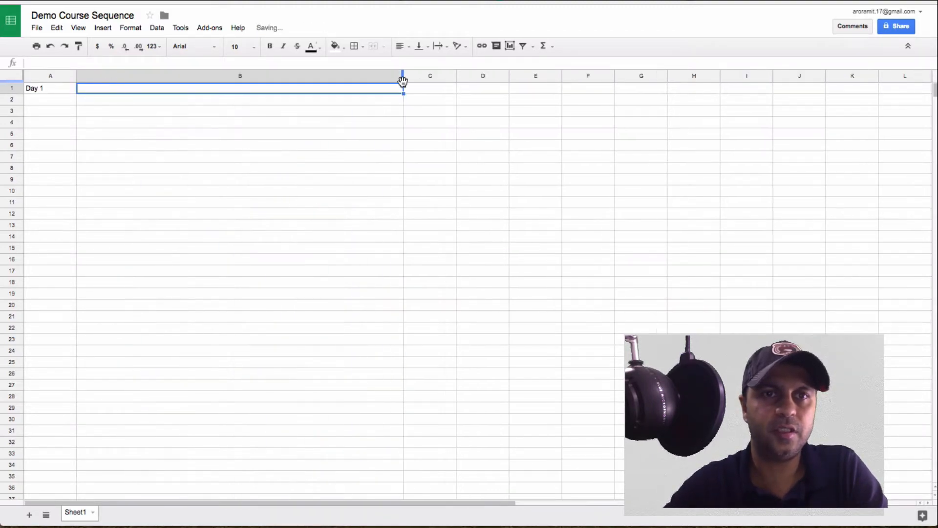
Step: Enter "Thank you again for signing up. Here's your 1st Lesson" in cell B1
{"action": "type", "text": "Tha"}
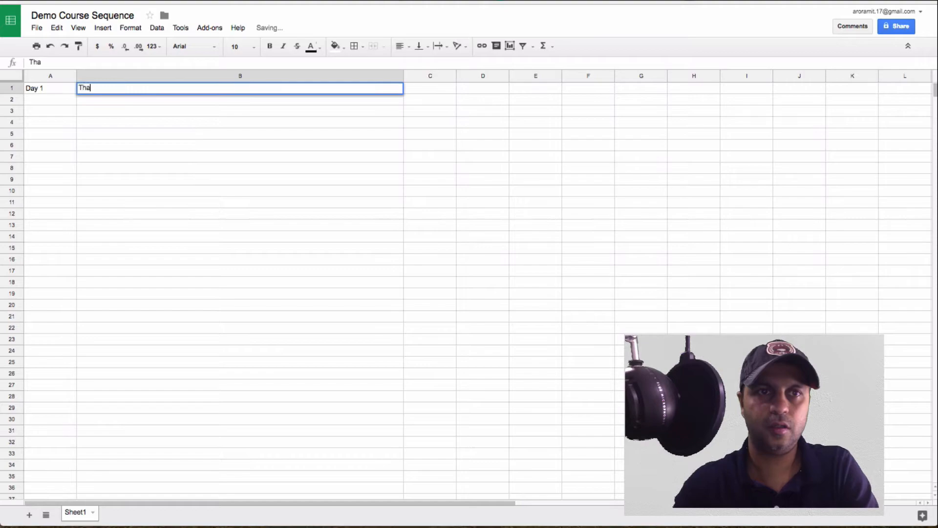
{"action": "type", "text": "nk you again for signin"}
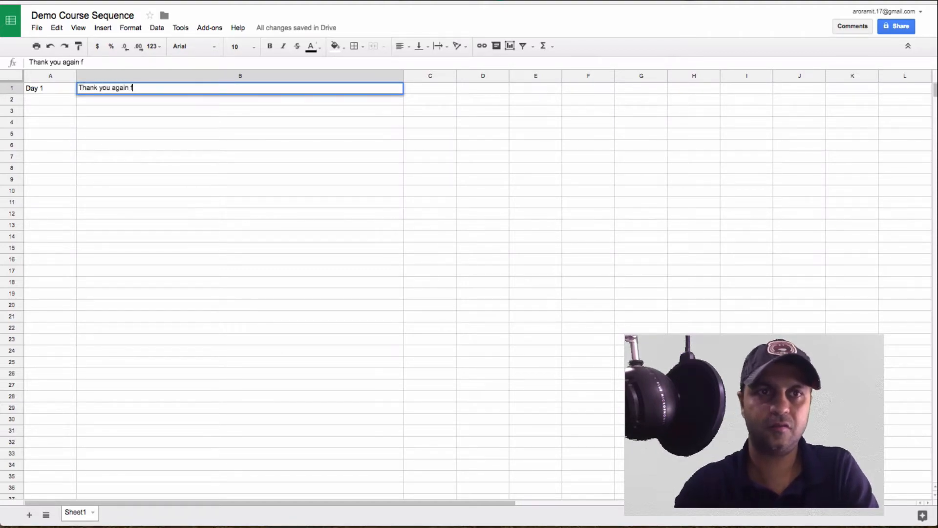
{"action": "key", "text": "BackSpace"}
{"action": "key", "text": "BackSpace"}
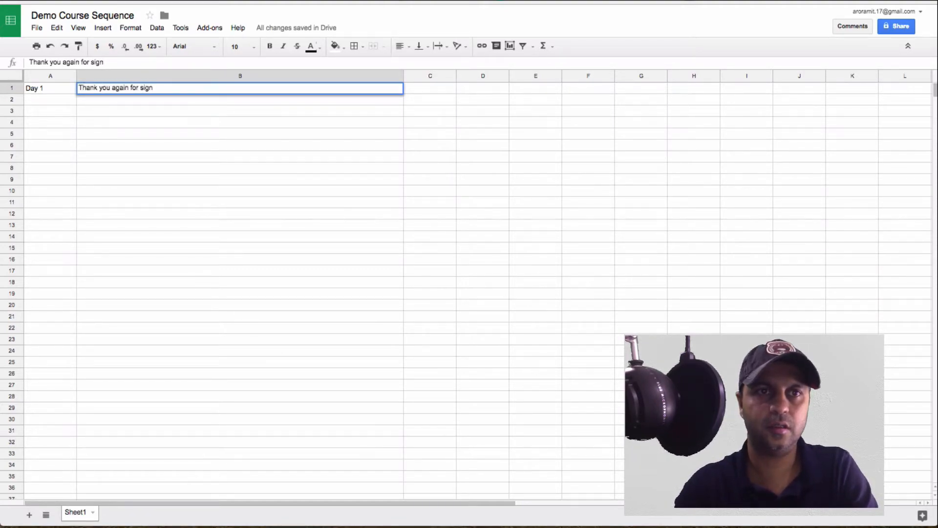
{"action": "type", "text": "ning up. Here's your 1"}
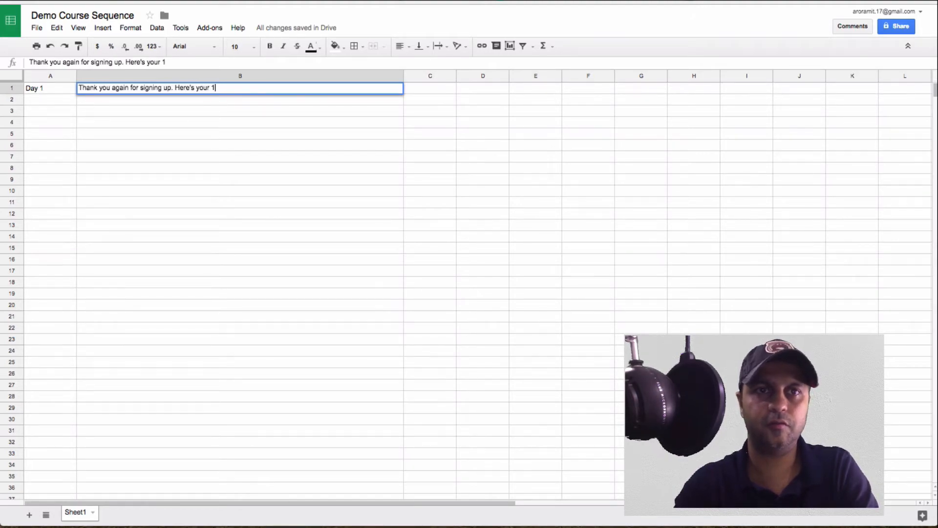
{"action": "type", "text": "st Lesson"}
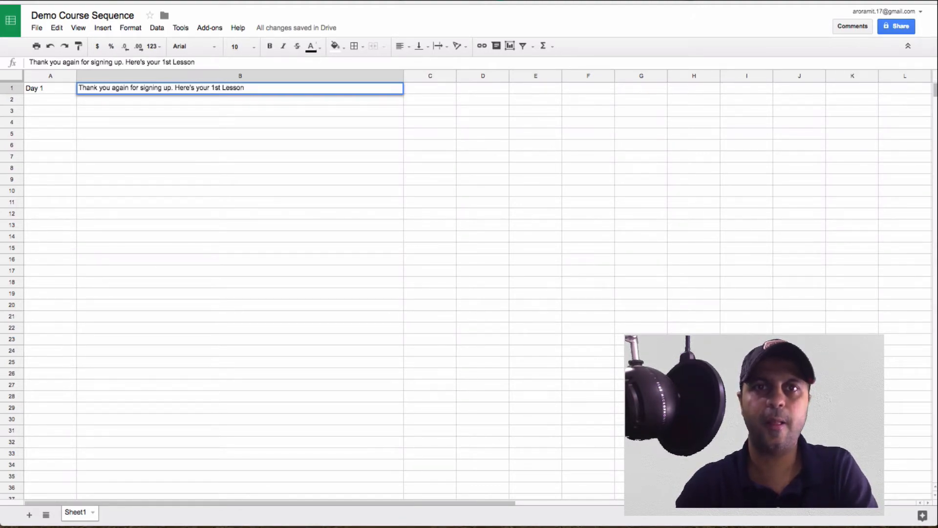
{"action": "key", "text": "Tab"}
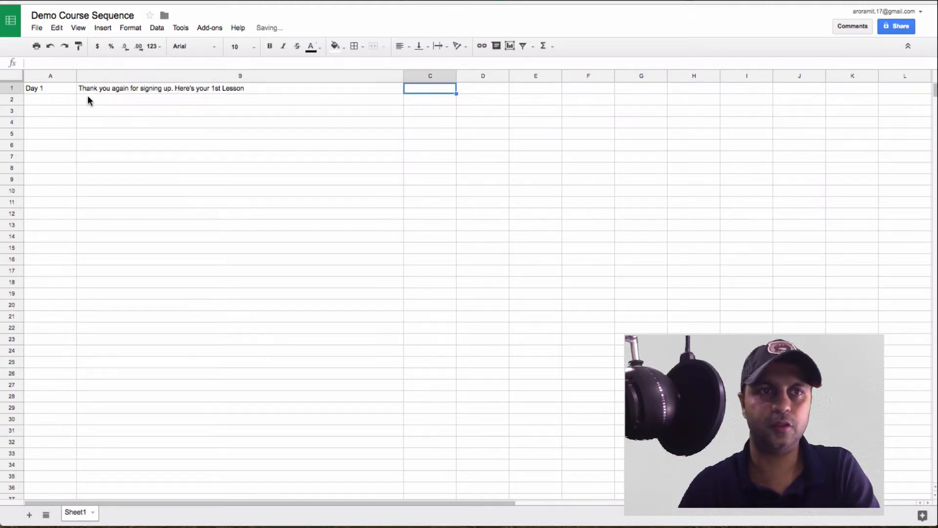
Step: Insert one blank row above the Day 1 row
{"action": "left_click", "coordinate": [13, 89]}
{"action": "right_click", "coordinate": [13, 89]}
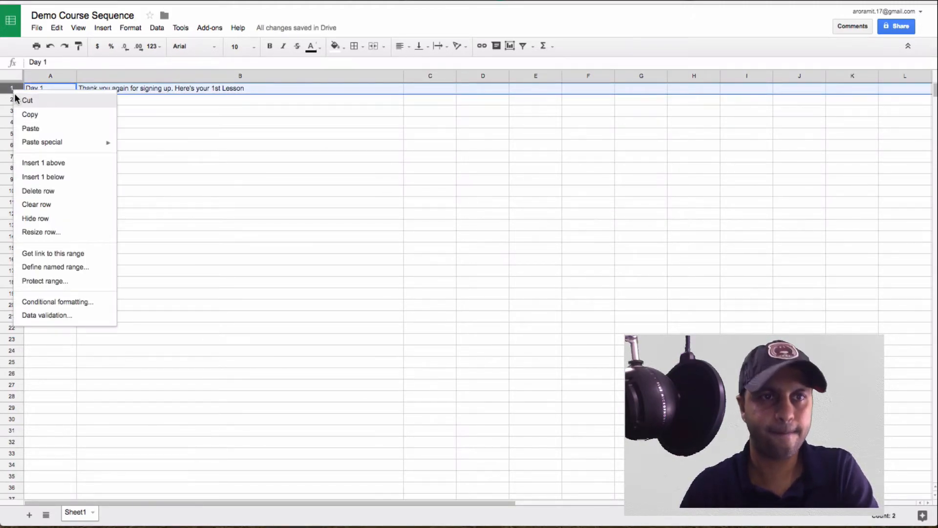
{"action": "left_click", "coordinate": [55, 163]}
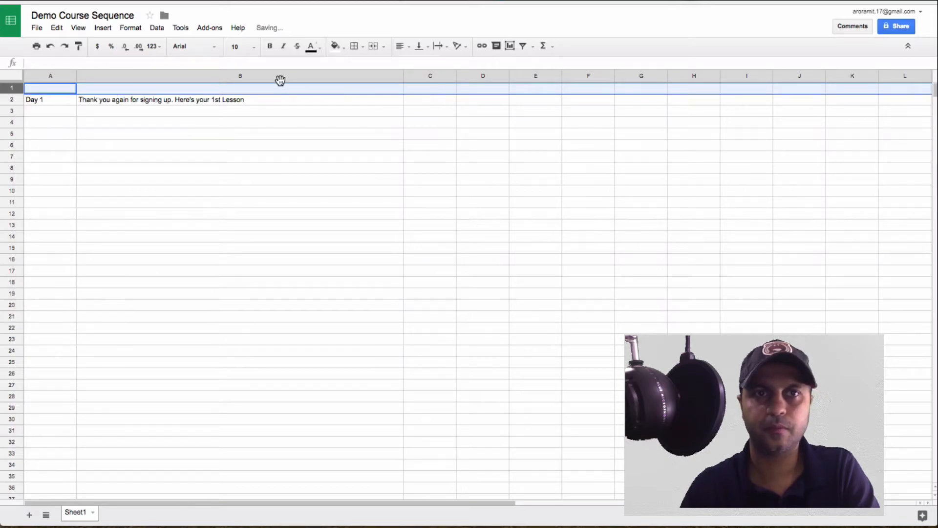
Step: Enter "Day 1", "Message" and "Links" as headings in cells A1, B1 and C1
{"action": "left_click", "coordinate": [60, 89]}
{"action": "type", "text": "Day 1"}
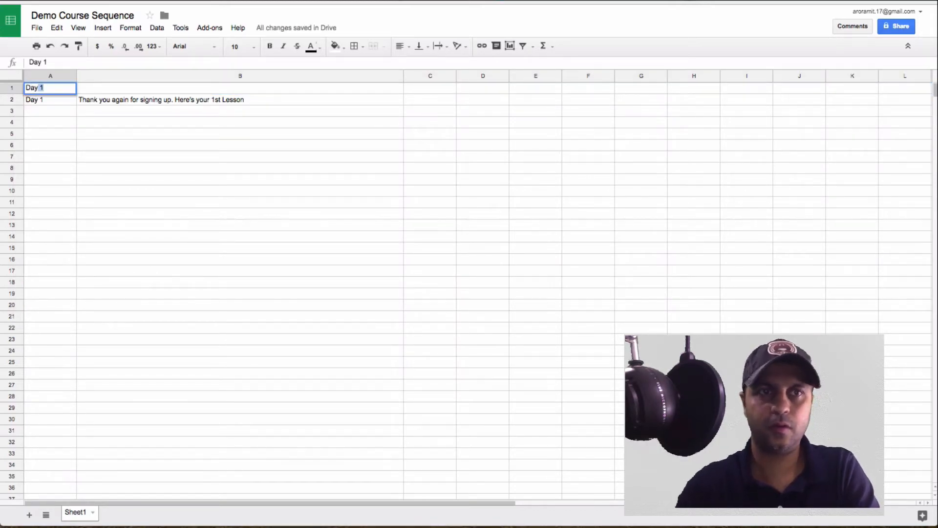
{"action": "key", "text": "Tab"}
{"action": "type", "text": "Message"}
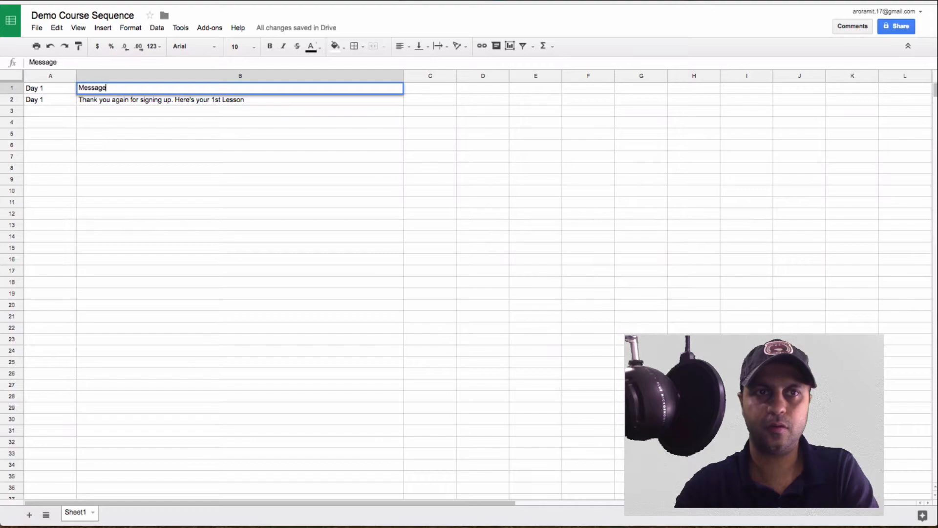
{"action": "key", "text": "Tab"}
{"action": "type", "text": "Links"}
{"action": "key", "text": "Return"}
Step: Enter "Youtube link" in cell C2 as the link for the first lesson
{"action": "key", "text": "Tab"}
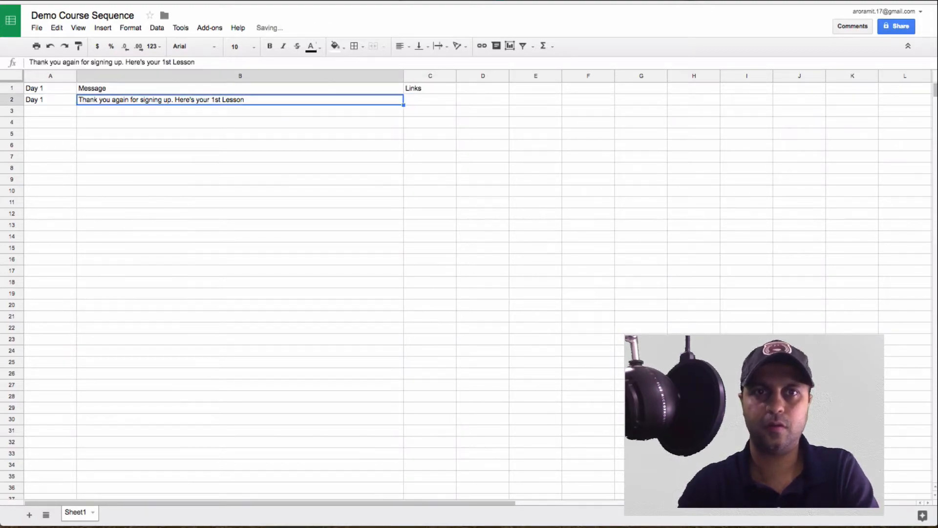
{"action": "key", "text": "Tab"}
{"action": "type", "text": "Youtube link"}
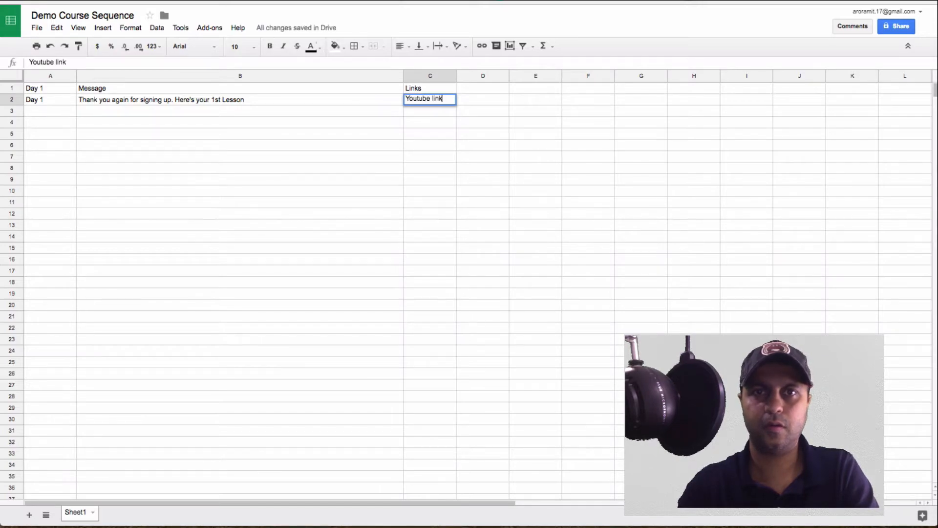
{"action": "key", "text": "Return"}
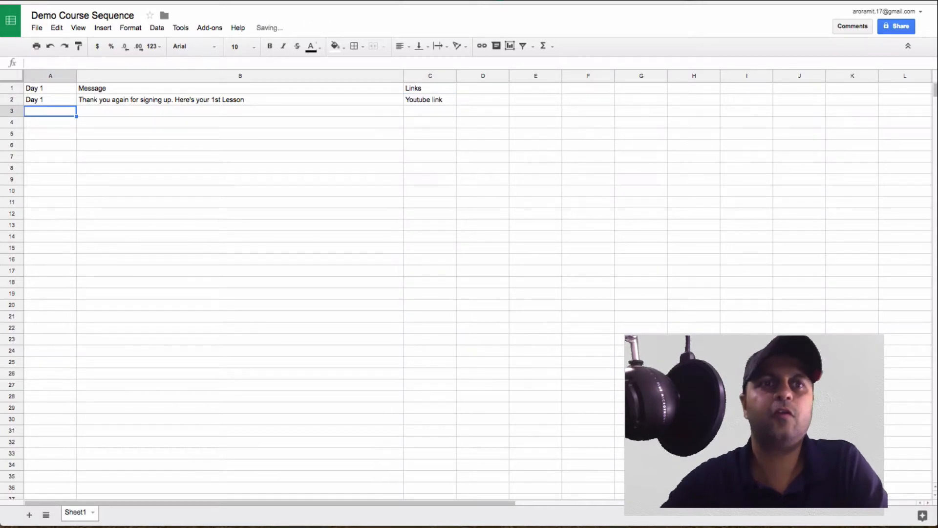
{"action": "left_click", "coordinate": [59, 98]}
{"action": "left_click", "coordinate": [133, 97]}
{"action": "left_click", "coordinate": [436, 102]}
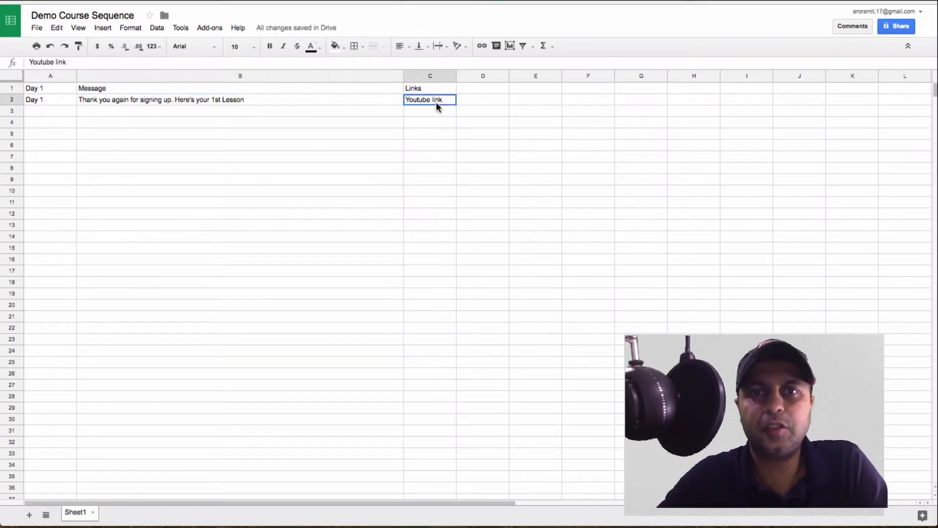
{"action": "left_click", "coordinate": [52, 103]}
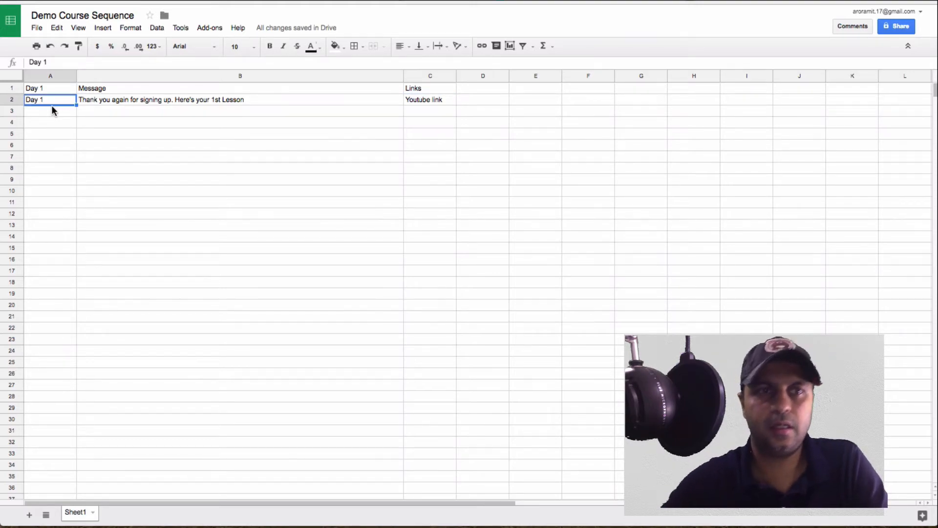
Step: Fill row 3 with "Day 2" in column A, "What's the msg" in column B and "Youtube link" in column C
{"action": "left_click", "coordinate": [53, 111]}
{"action": "type", "text": "Day 2"}
{"action": "key", "text": "Tab"}
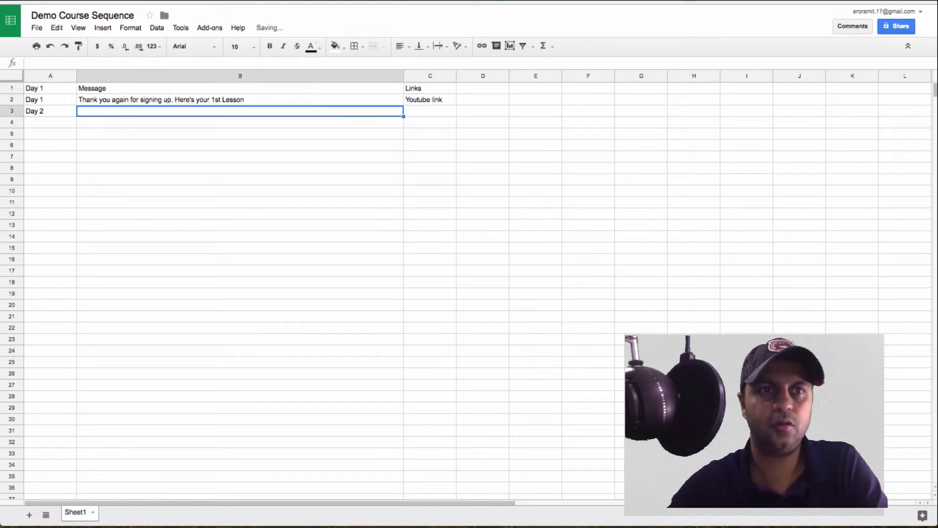
{"action": "type", "text": "What'"}
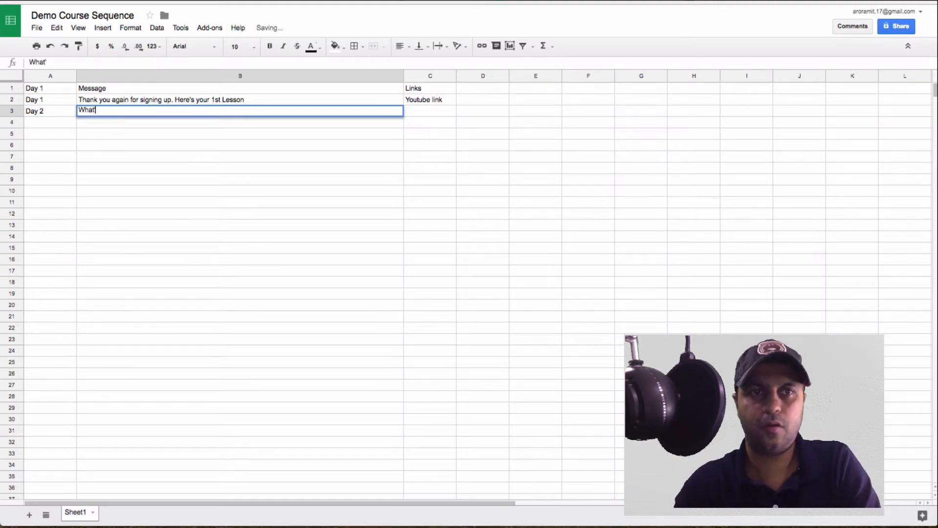
{"action": "type", "text": "s the emsmsg"}
{"action": "key", "text": "BackSpace"}
{"action": "key", "text": "BackSpace"}
{"action": "key", "text": "BackSpace"}
{"action": "key", "text": "BackSpace"}
{"action": "key", "text": "BackSpace"}
{"action": "key", "text": "BackSpace"}
{"action": "type", "text": "msg"}
{"action": "key", "text": "Tab"}
{"action": "type", "text": "Youtube link"}
{"action": "key", "text": "Return"}
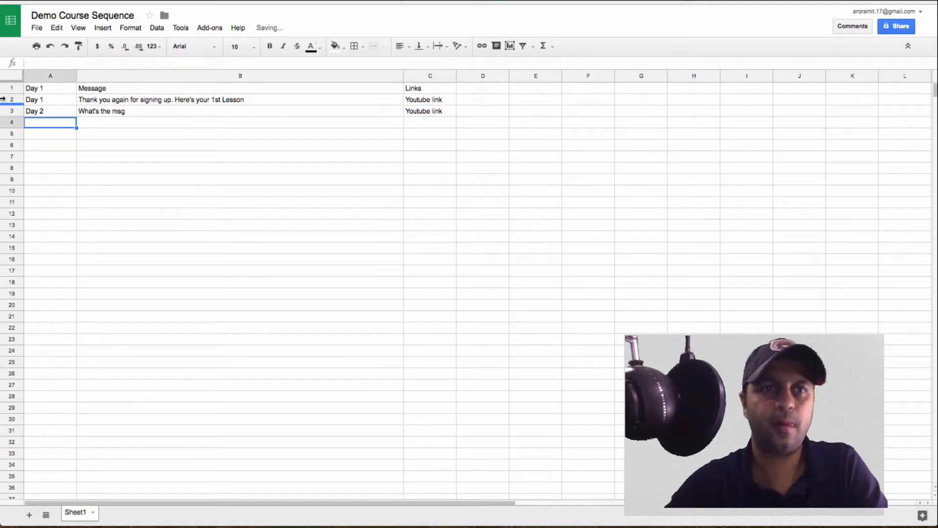
Step: Shorten the heading in cell A1 to "Day"
{"action": "left_click", "coordinate": [39, 91]}
{"action": "left_click", "coordinate": [58, 64]}
{"action": "key", "text": "BackSpace"}
{"action": "key", "text": "BackSpace"}
{"action": "key", "text": "Return"}
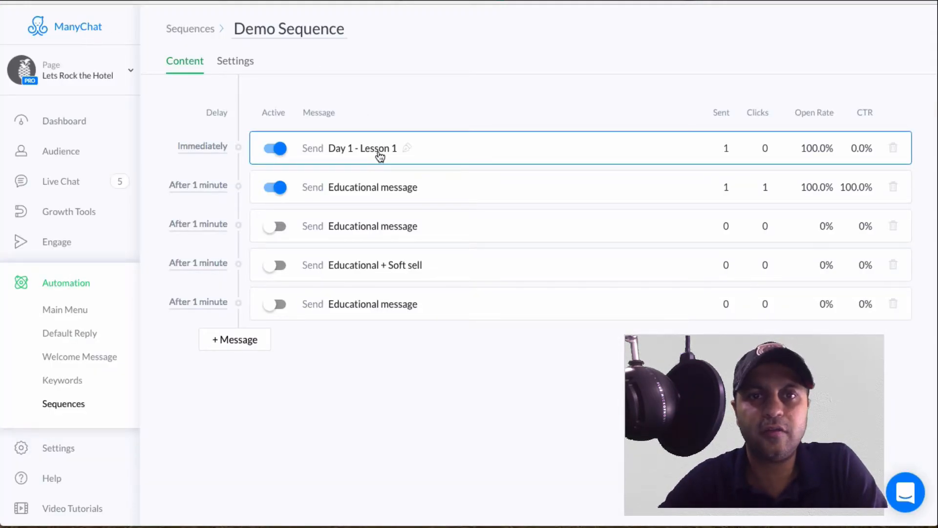
Step: In ManyChat, open the sequence's "Day 1 - Lesson 1" message and highlight the text on how to unsubscribe
{"action": "left_click", "coordinate": [380, 152]}
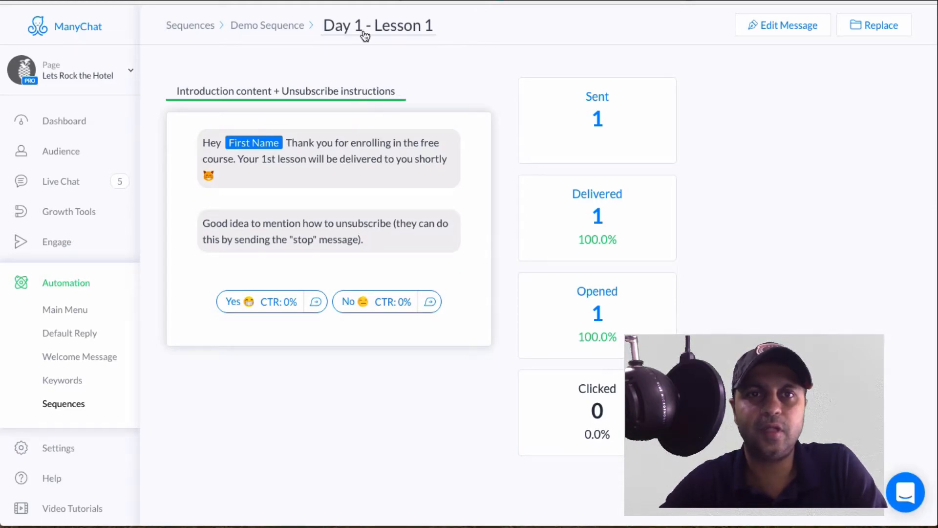
{"action": "left_click_drag", "start_coordinate": [360, 239], "coordinate": [180, 207]}
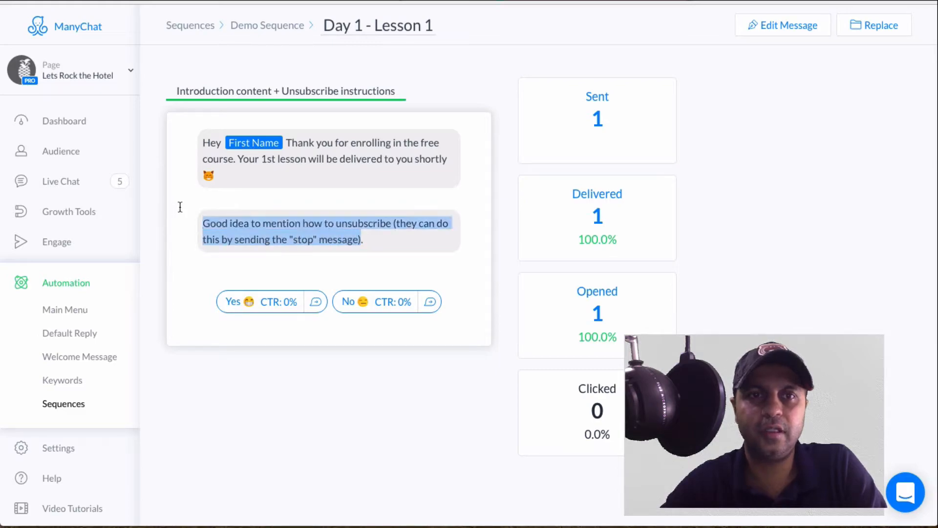
Step: Open the "Day 1 - Lesson 1" message for editing and delete its text block about how to unsubscribe
{"action": "left_click", "coordinate": [368, 279]}
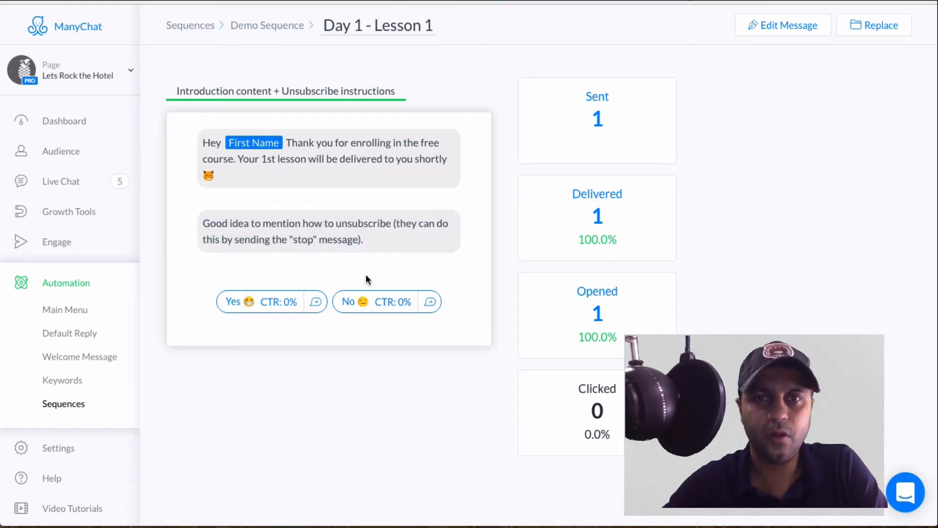
{"action": "left_click", "coordinate": [769, 22]}
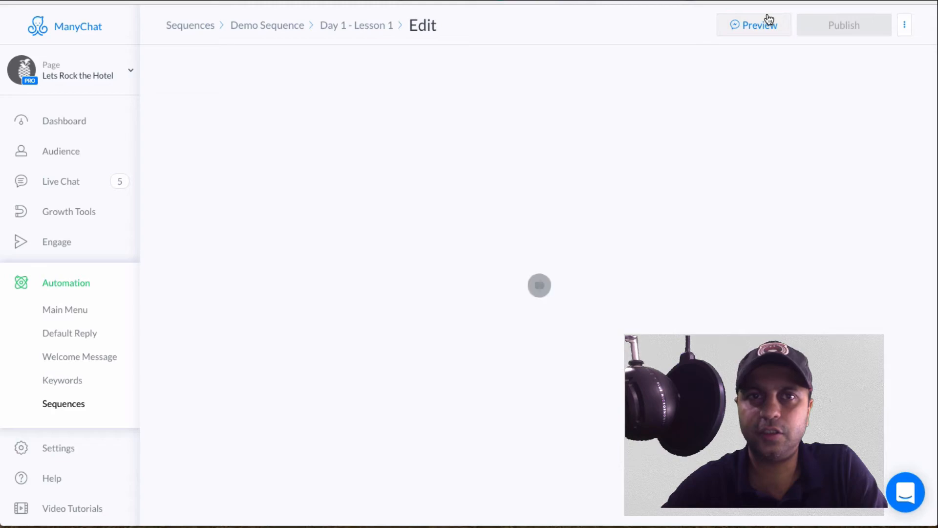
{"action": "left_click", "coordinate": [465, 251]}
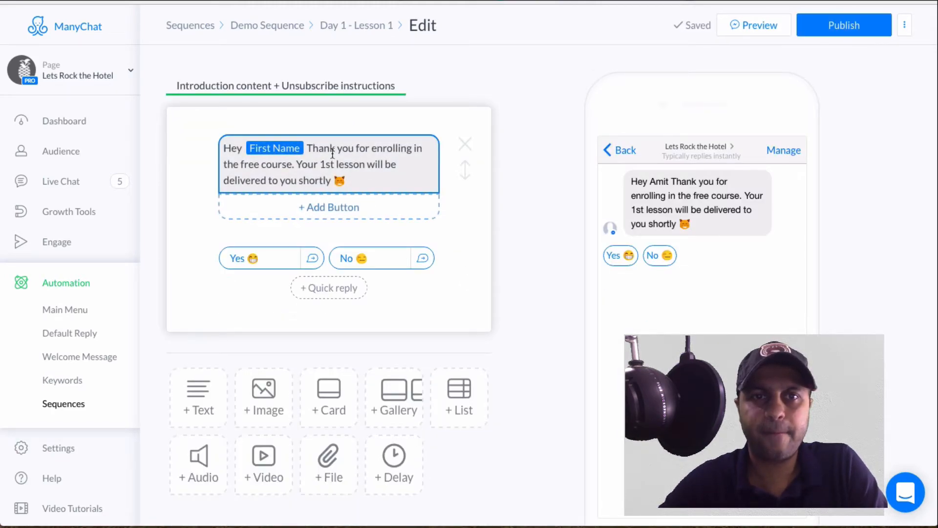
Step: Delete the "No" and "Yes" quick replies from the message
{"action": "left_click", "coordinate": [364, 261]}
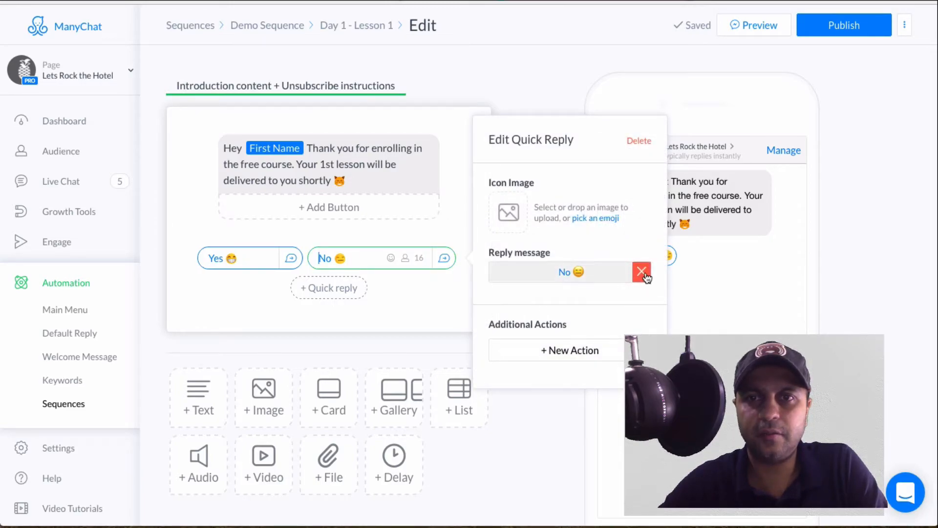
{"action": "left_click", "coordinate": [640, 143]}
{"action": "left_click", "coordinate": [308, 259]}
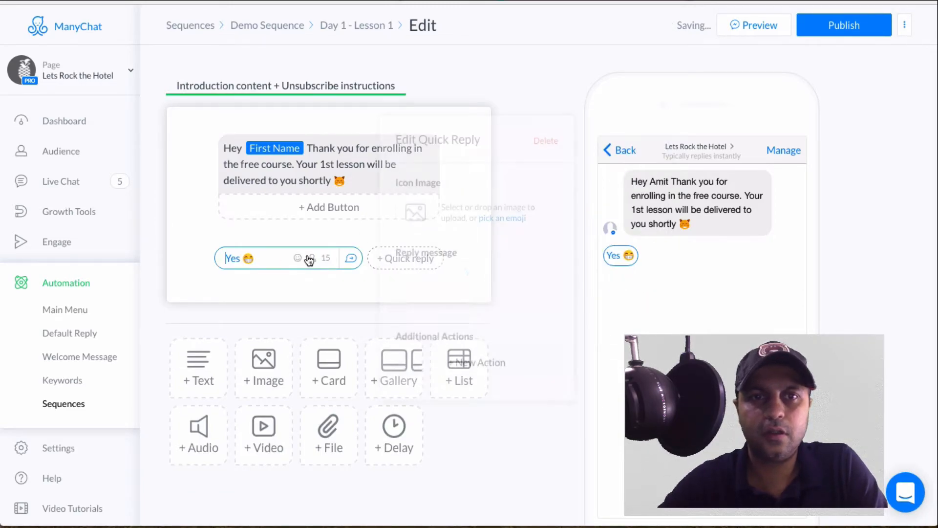
{"action": "left_click", "coordinate": [546, 146]}
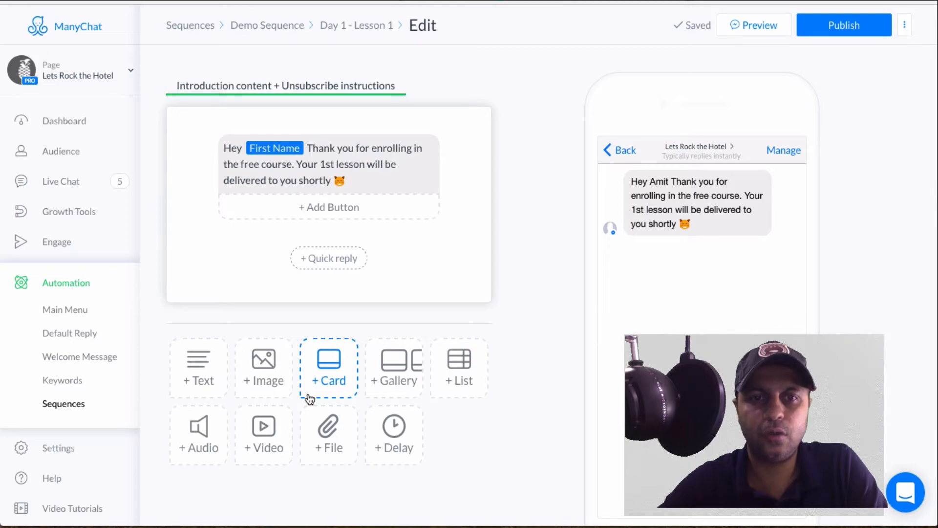
Step: Add a file block below the welcome text and upload VIDDYOZE-my-intro-trello.mov from Downloads
{"action": "left_click", "coordinate": [328, 433]}
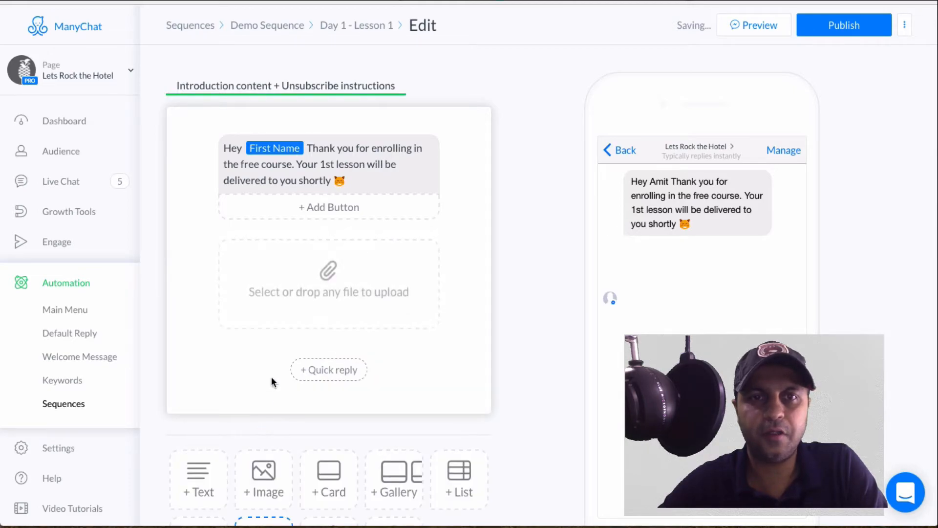
{"action": "left_click", "coordinate": [353, 278]}
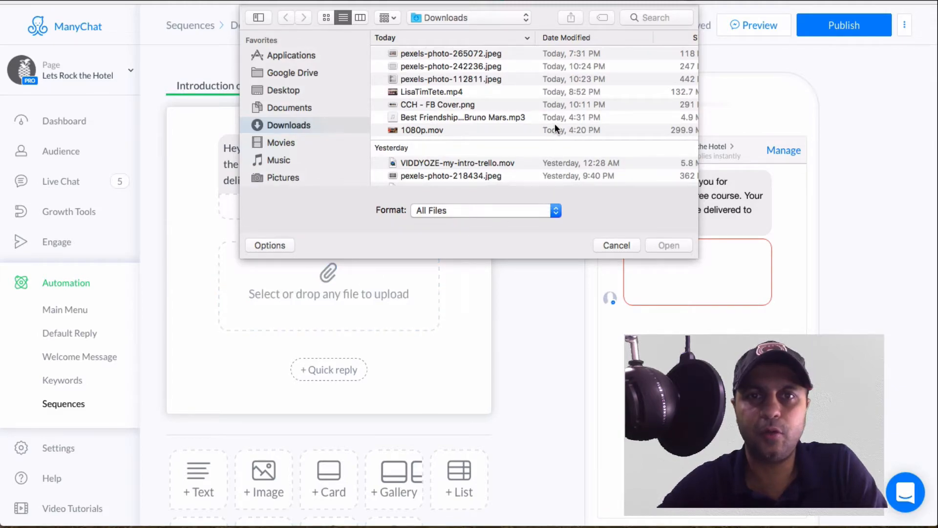
{"action": "scroll", "coordinate": [555, 128], "scroll_direction": "down", "scroll_amount": 2}
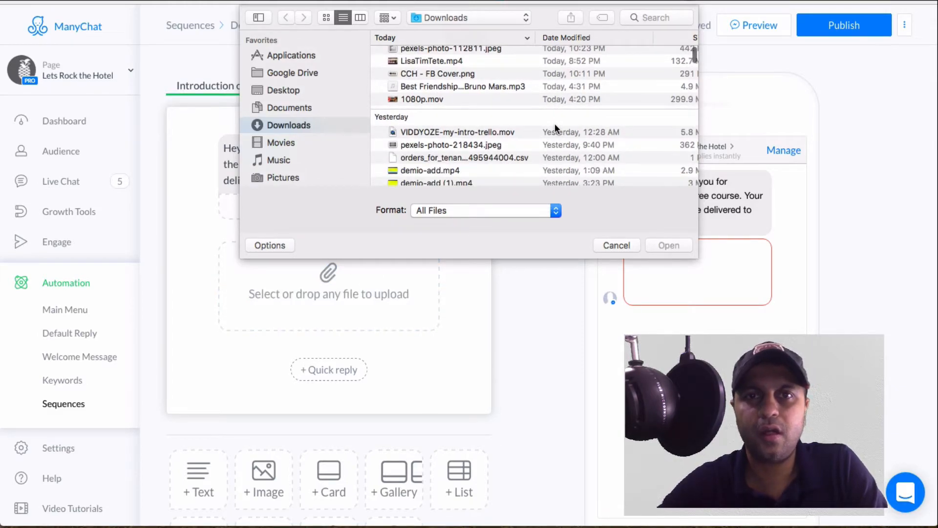
{"action": "left_click", "coordinate": [512, 131]}
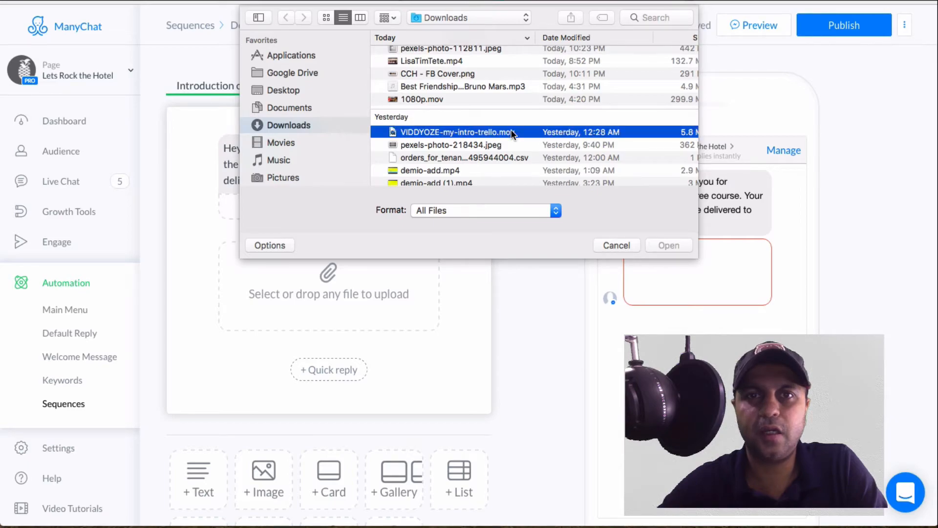
{"action": "left_click", "coordinate": [680, 244]}
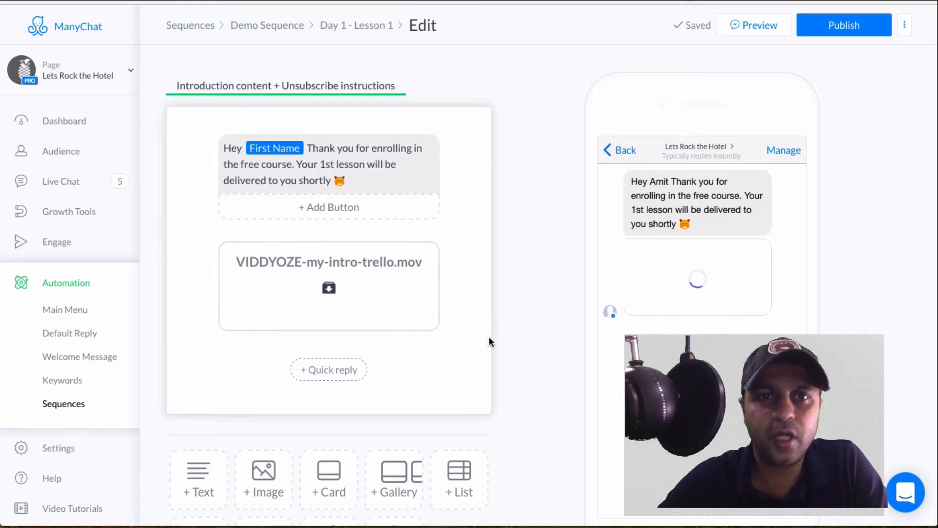
Step: Add a card below the uploaded file and give it the image pexels-photo-242236.jpeg from Downloads
{"action": "scroll", "coordinate": [489, 337], "scroll_direction": "down", "scroll_amount": 2}
{"action": "scroll", "coordinate": [488, 338], "scroll_direction": "up", "scroll_amount": 2}
{"action": "left_click", "coordinate": [385, 153]}
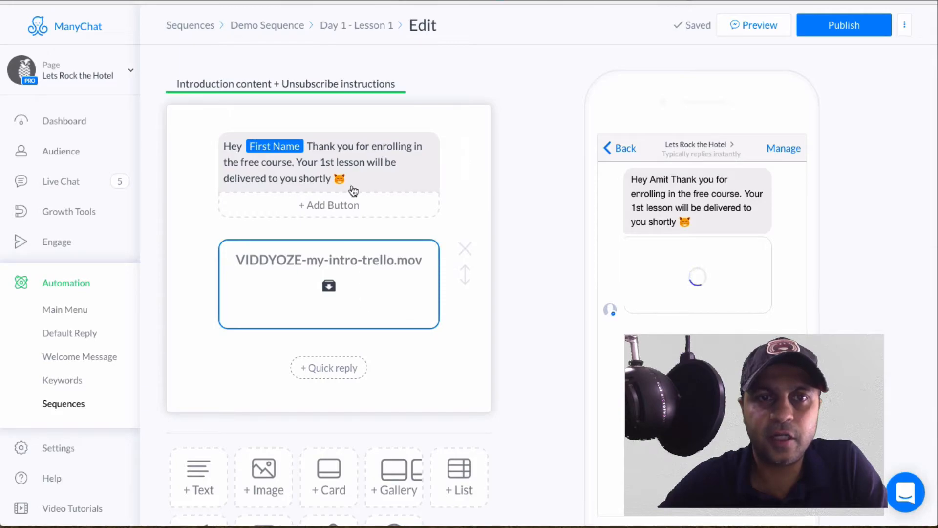
{"action": "scroll", "coordinate": [341, 347], "scroll_direction": "down", "scroll_amount": 2}
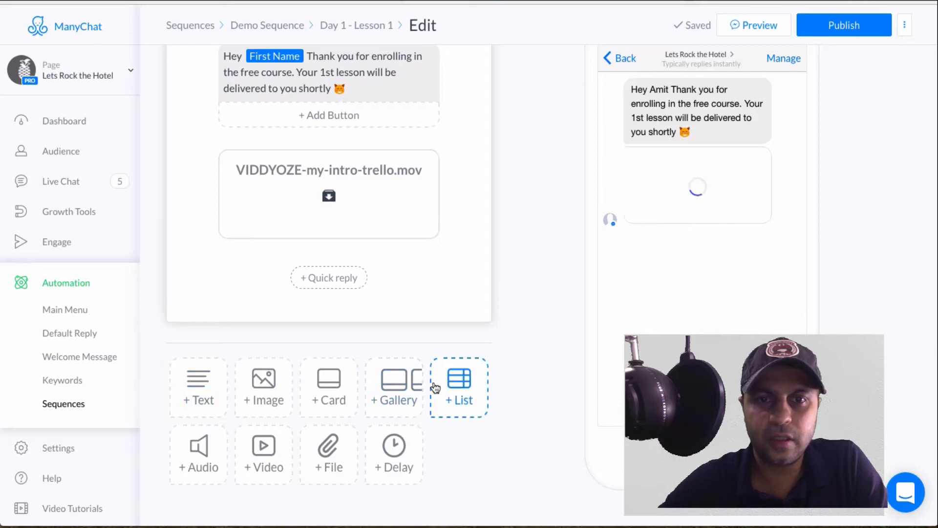
{"action": "left_click", "coordinate": [330, 393]}
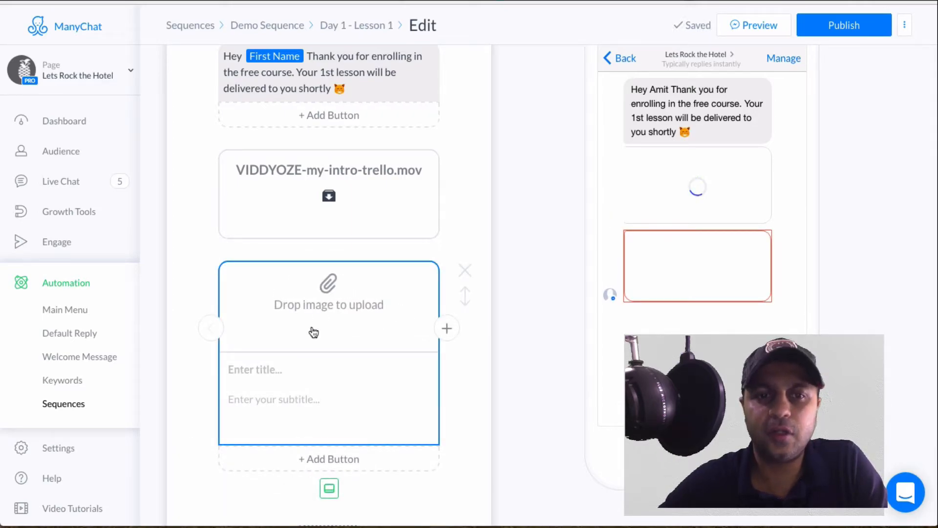
{"action": "left_click", "coordinate": [286, 364]}
{"action": "left_click", "coordinate": [281, 398]}
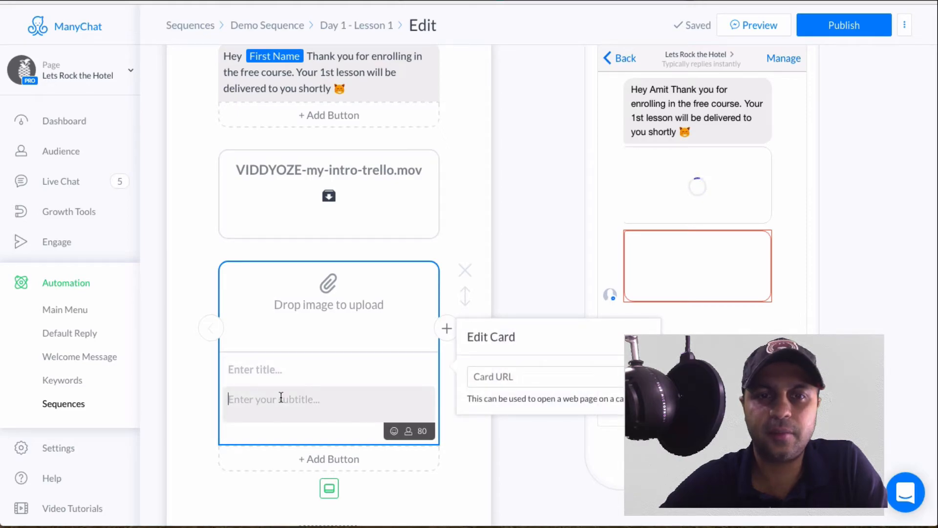
{"action": "left_click", "coordinate": [339, 304]}
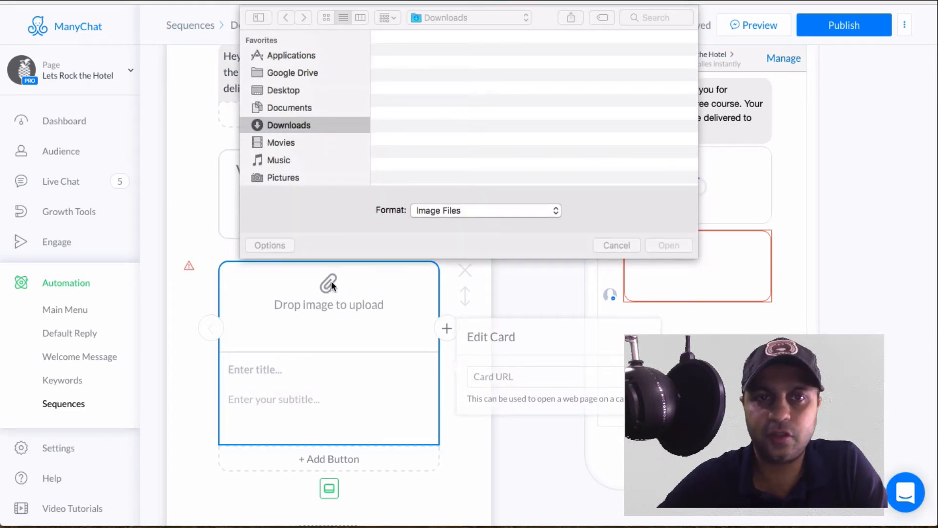
{"action": "left_click", "coordinate": [489, 66]}
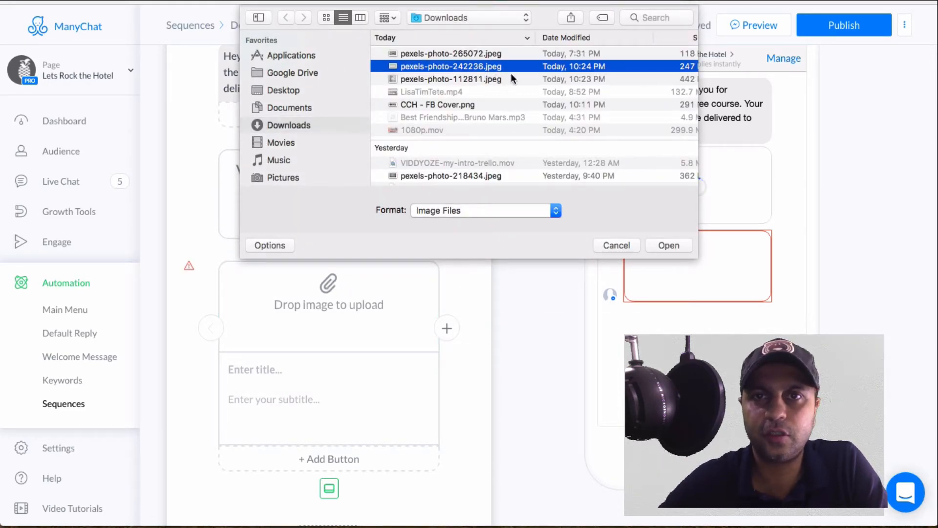
{"action": "left_click", "coordinate": [668, 245]}
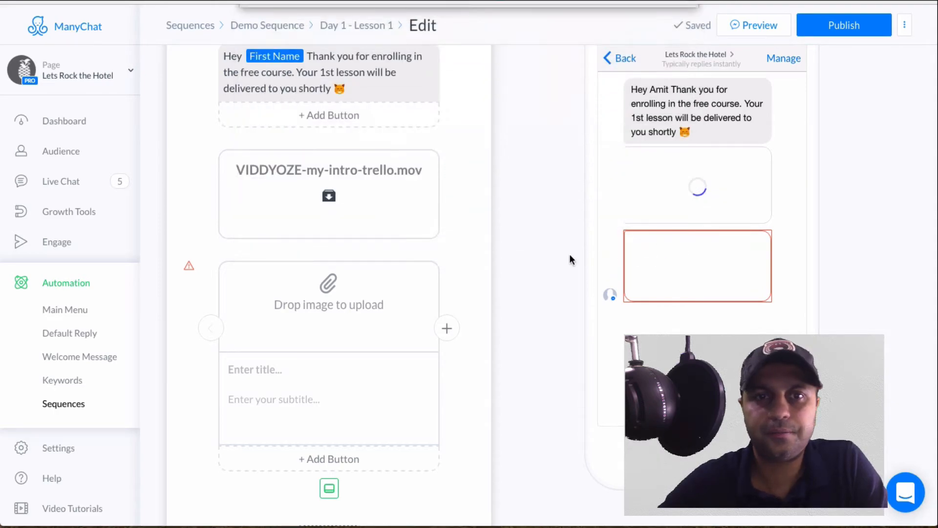
Step: Title the card "Lesson 1 - How to create a Trello Board"
{"action": "left_click", "coordinate": [294, 366]}
{"action": "type", "text": "Lesson 1-"}
{"action": "key", "text": "BackSpace"}
{"action": "type", "text": "- How to create a Trello Board"}
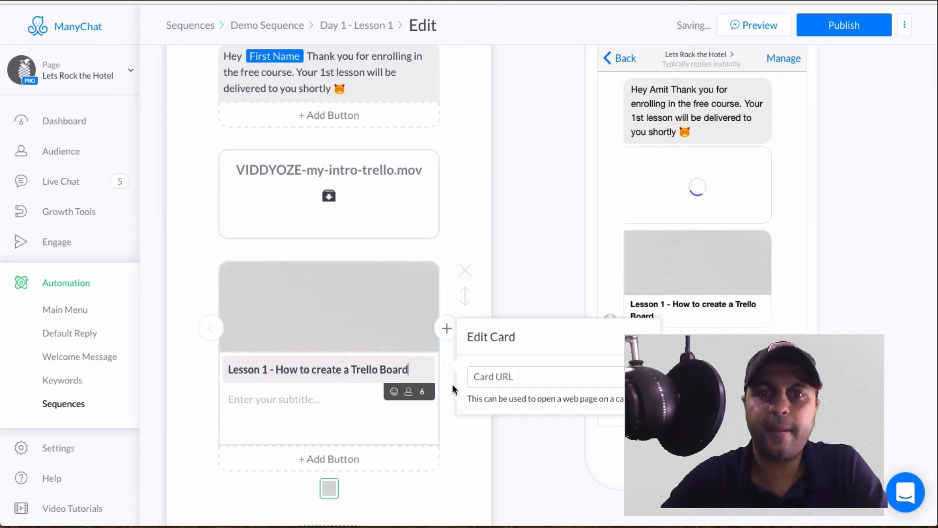
Step: In a new browser tab, search YouTube for "creating a trello board", open the video "Getting Started With Trello (Demo)" and pause it
{"action": "left_click", "coordinate": [538, 374]}
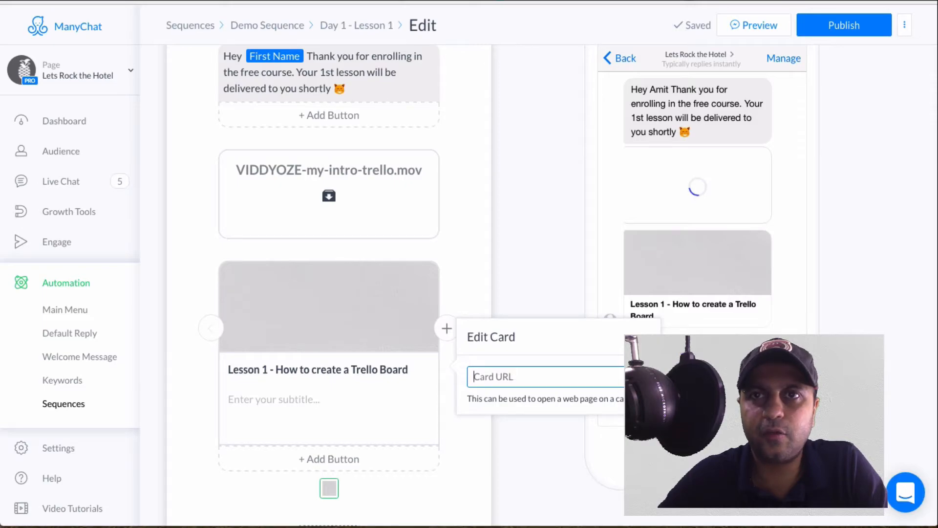
{"action": "key", "text": "super+t"}
{"action": "type", "text": "youtube.com"}
{"action": "key", "text": "Return"}
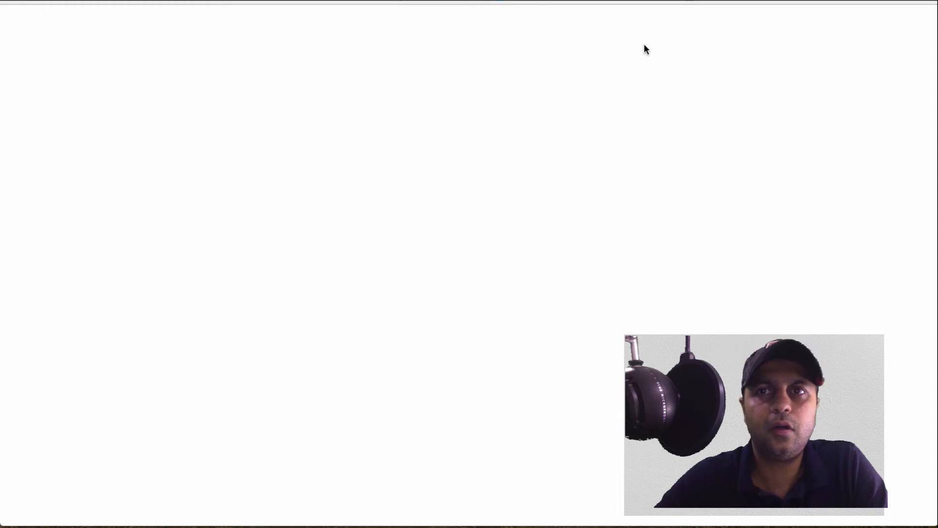
{"action": "left_click", "coordinate": [303, 28]}
{"action": "type", "text": "creating a t"}
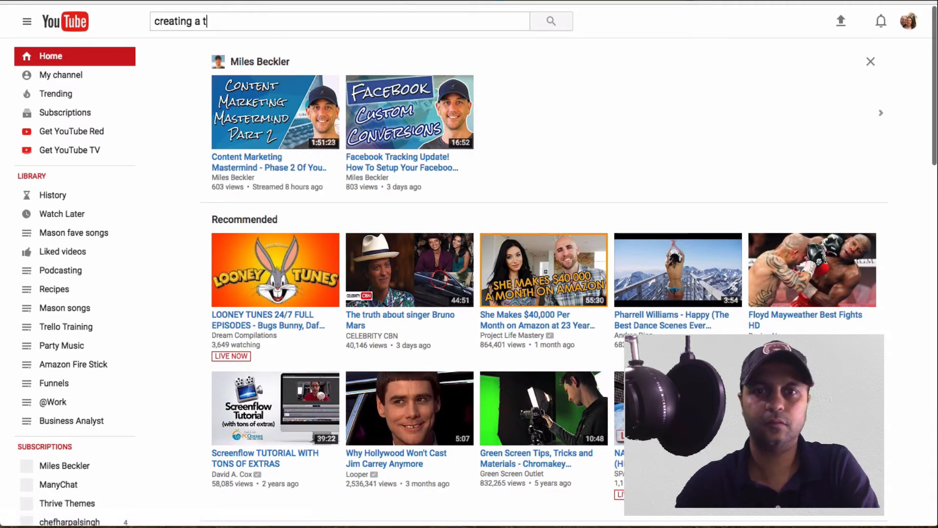
{"action": "type", "text": "rello board"}
{"action": "key", "text": "Return"}
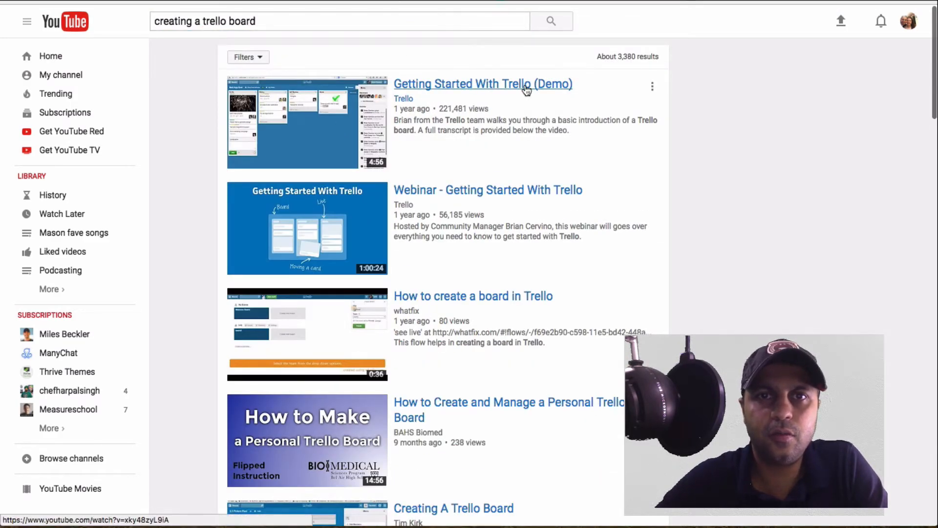
{"action": "left_click", "coordinate": [527, 88]}
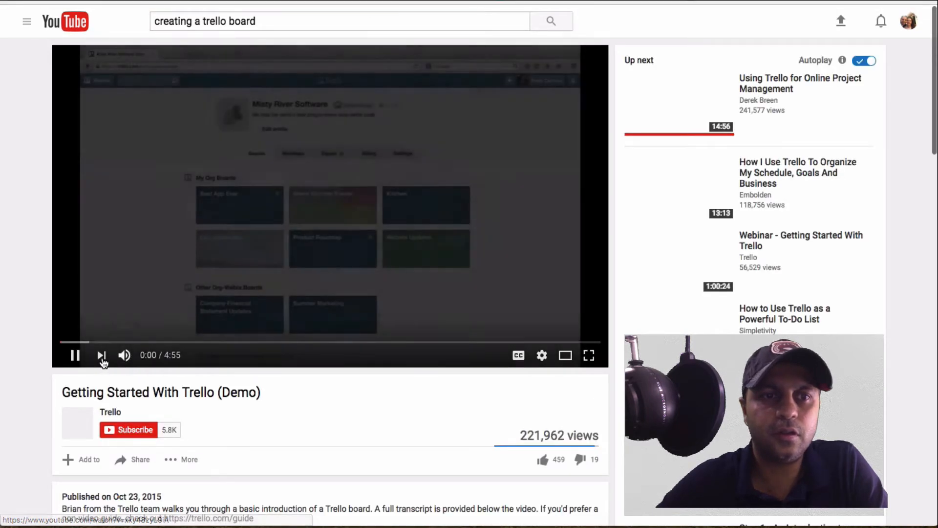
{"action": "left_click", "coordinate": [77, 357]}
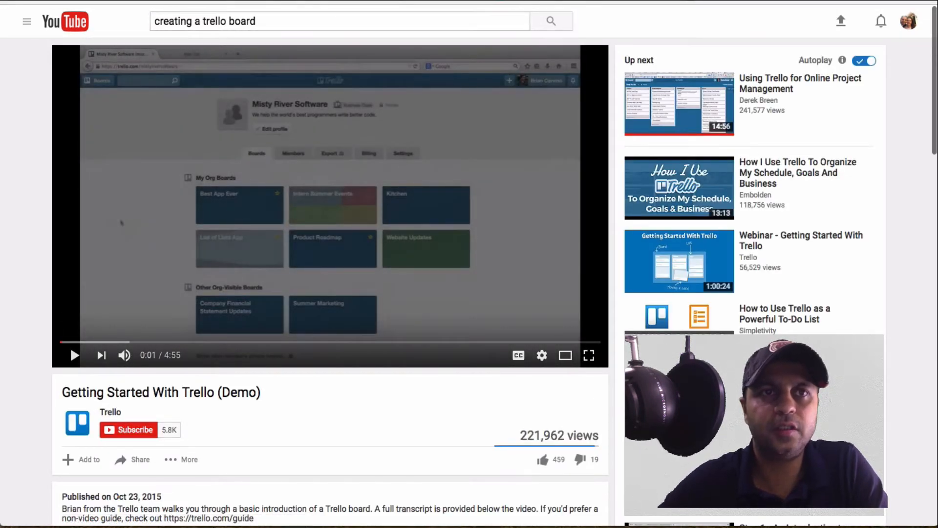
Step: Back in ManyChat, paste the YouTube video's address as the lesson card's URL and close the card settings
{"action": "key", "text": "ctrl+shift+Tab"}
{"action": "key", "text": "super+v"}
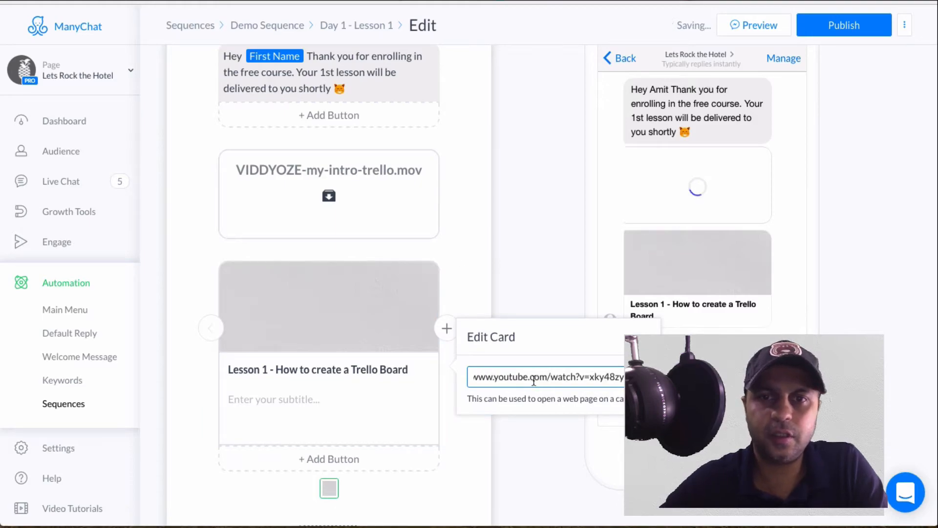
{"action": "left_click", "coordinate": [478, 453]}
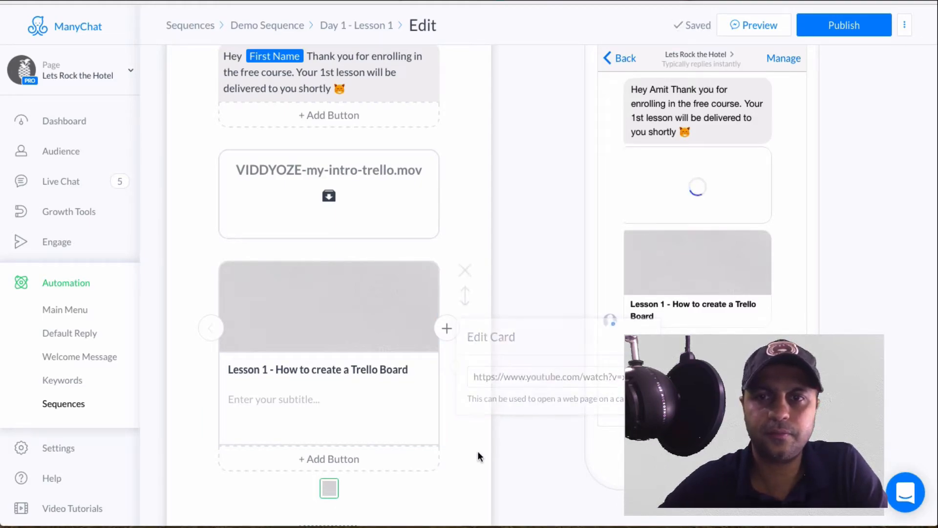
Step: Enter the card subtitle "In this Lesson we will cover Trello boards and how to create + Manage your trello board"
{"action": "left_click", "coordinate": [320, 398]}
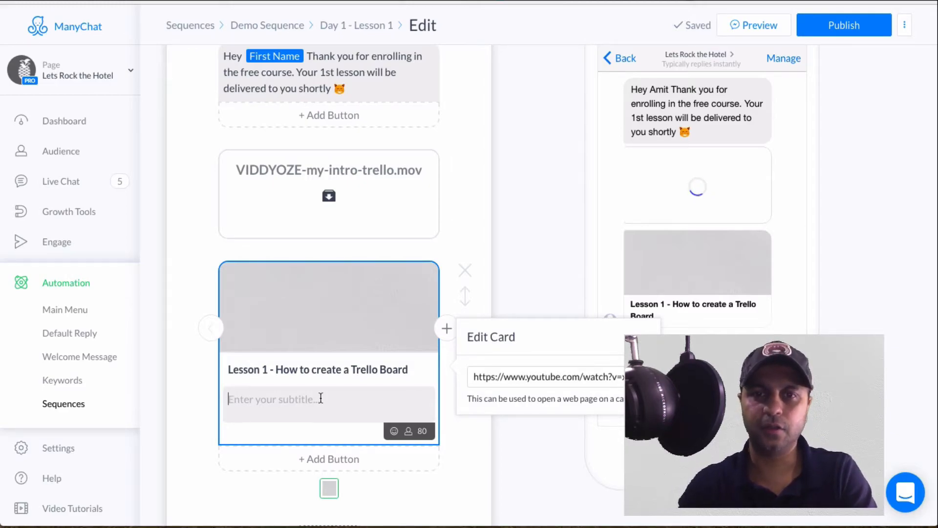
{"action": "type", "text": "This"}
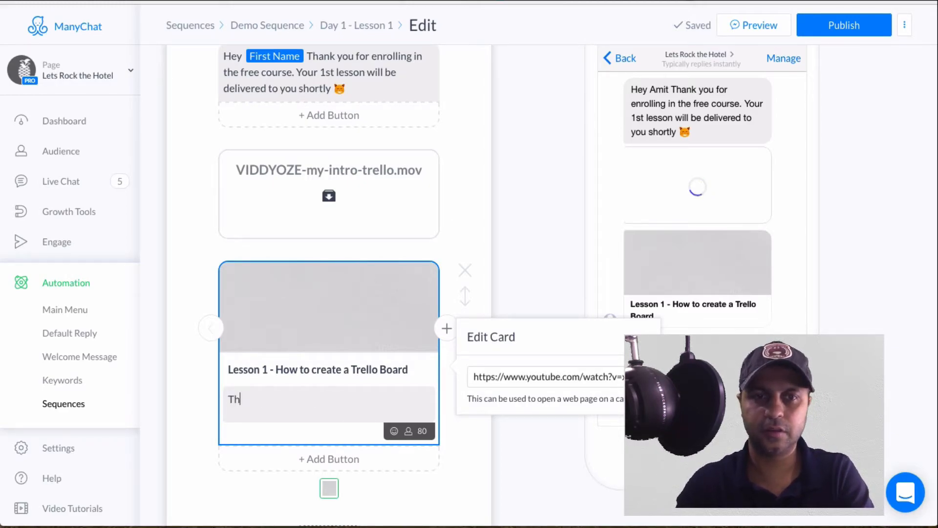
{"action": "key", "text": "BackSpace"}
{"action": "key", "text": "BackSpace"}
{"action": "key", "text": "BackSpace"}
{"action": "key", "text": "BackSpace"}
{"action": "type", "text": "In this L"}
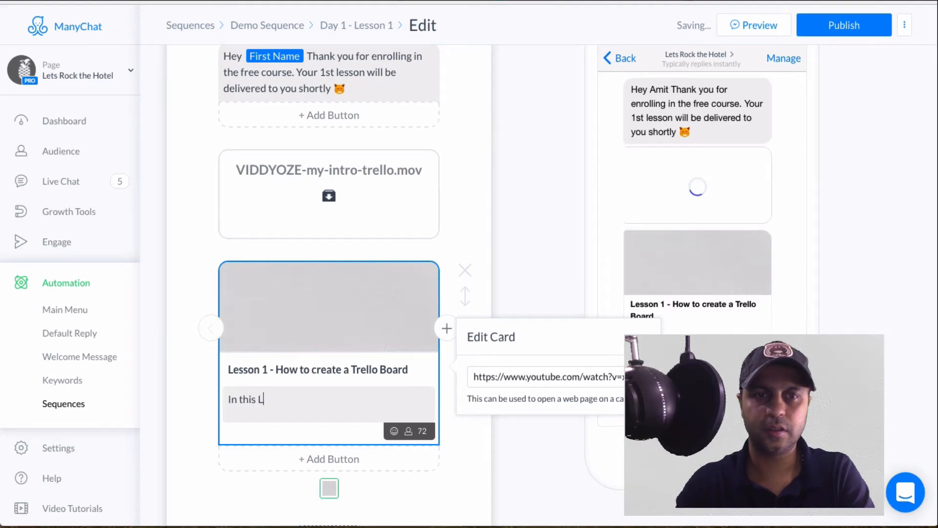
{"action": "type", "text": "esson we will cover "}
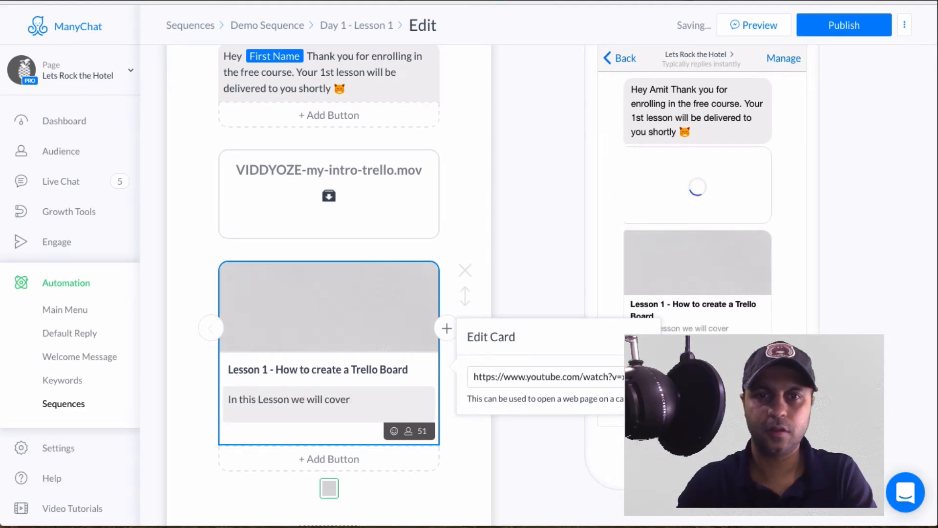
{"action": "type", "text": "Tr"}
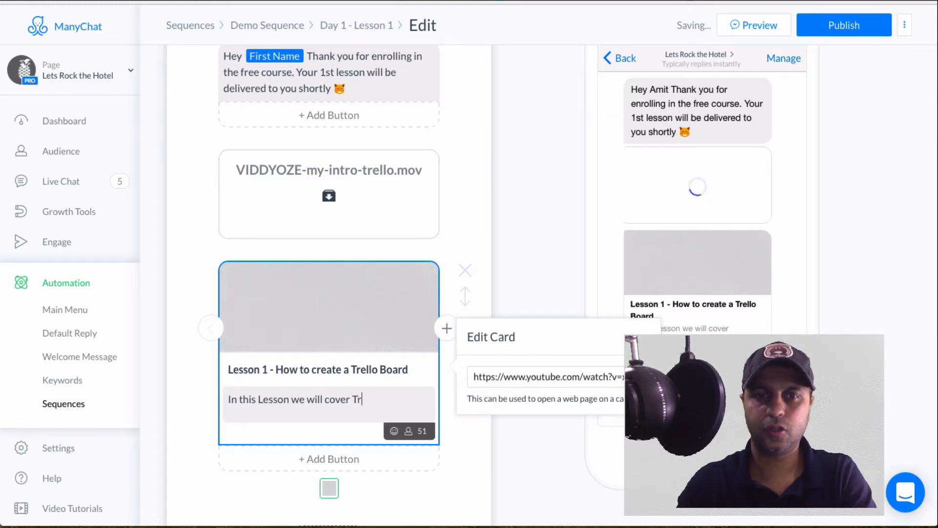
{"action": "type", "text": "ello boards and how to crr"}
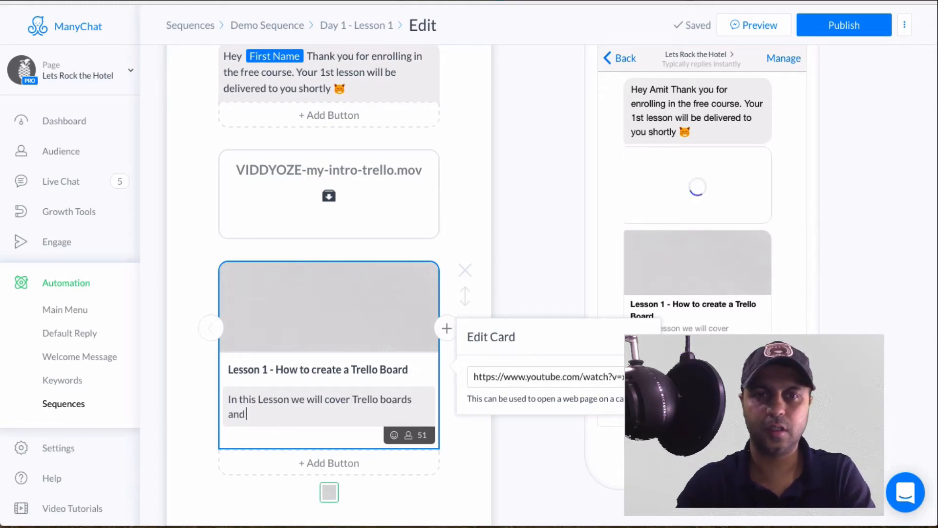
{"action": "key", "text": "BackSpace"}
{"action": "type", "text": "eate + Manager your"}
{"action": "key", "text": "BackSpace"}
{"action": "key", "text": "BackSpace"}
{"action": "key", "text": "BackSpace"}
{"action": "key", "text": "BackSpace"}
{"action": "key", "text": "BackSpace"}
{"action": "key", "text": "BackSpace"}
{"action": "type", "text": "your trello board"}
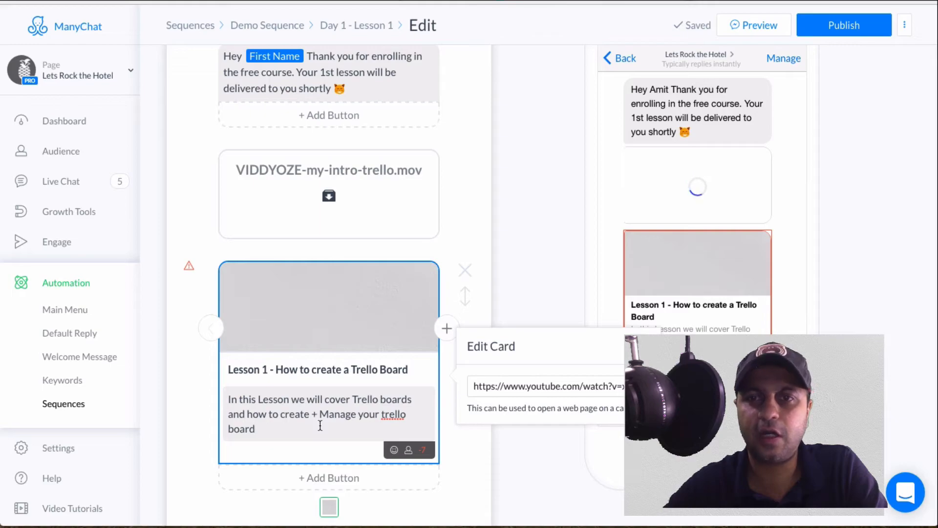
Step: Replace the end of the lesson card's subtitle after "how to create" with "+ manager them"
{"action": "left_click_drag", "start_coordinate": [279, 426], "coordinate": [314, 414]}
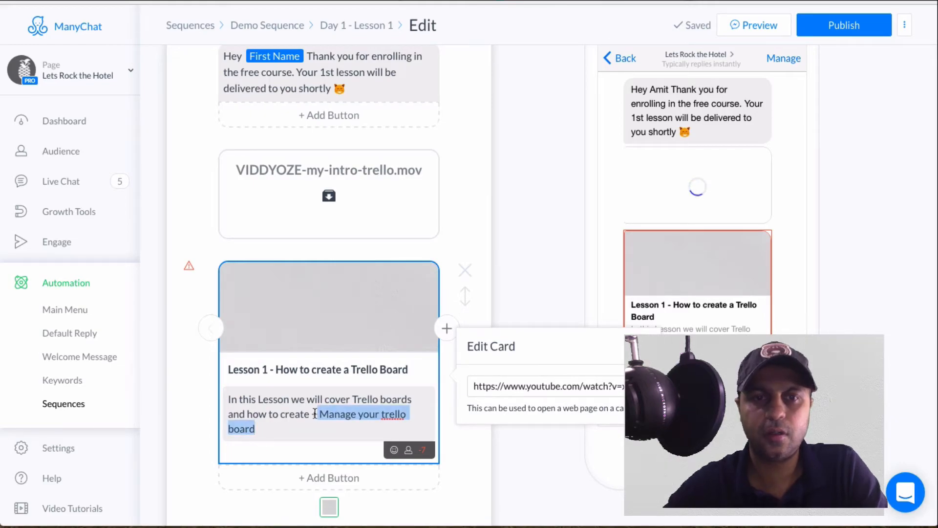
{"action": "key", "text": "BackSpace"}
{"action": "type", "text": "your"}
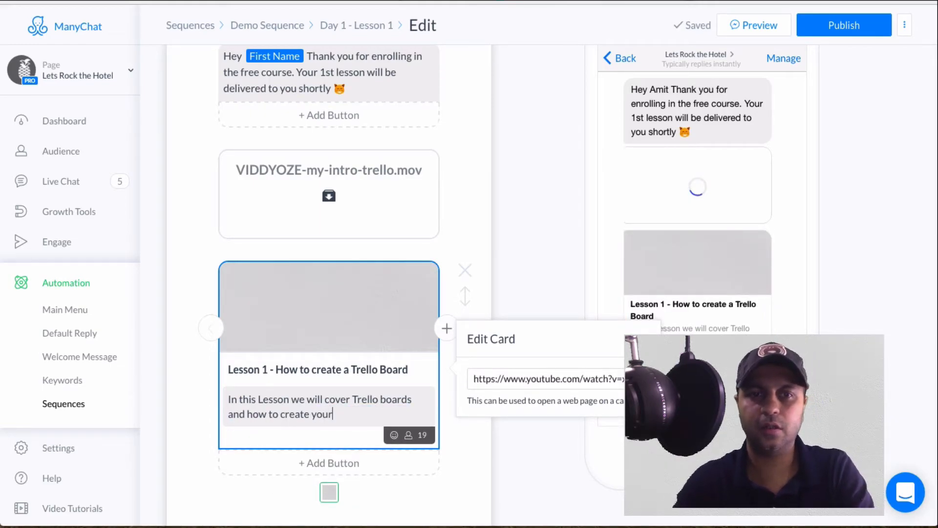
{"action": "key", "text": "BackSpace"}
{"action": "key", "text": "BackSpace"}
{"action": "key", "text": "BackSpace"}
{"action": "key", "text": "BackSpace"}
{"action": "key", "text": "BackSpace"}
{"action": "type", "text": "+"}
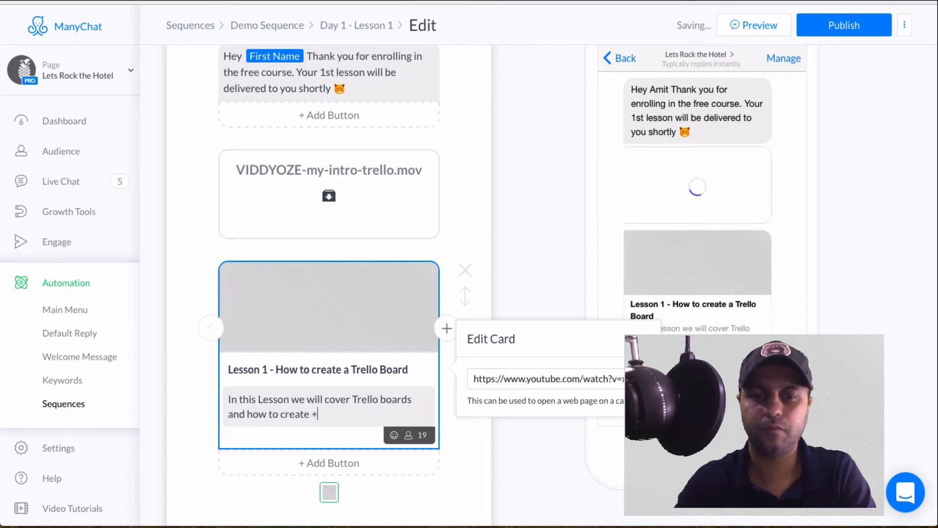
{"action": "type", "text": " manager them"}
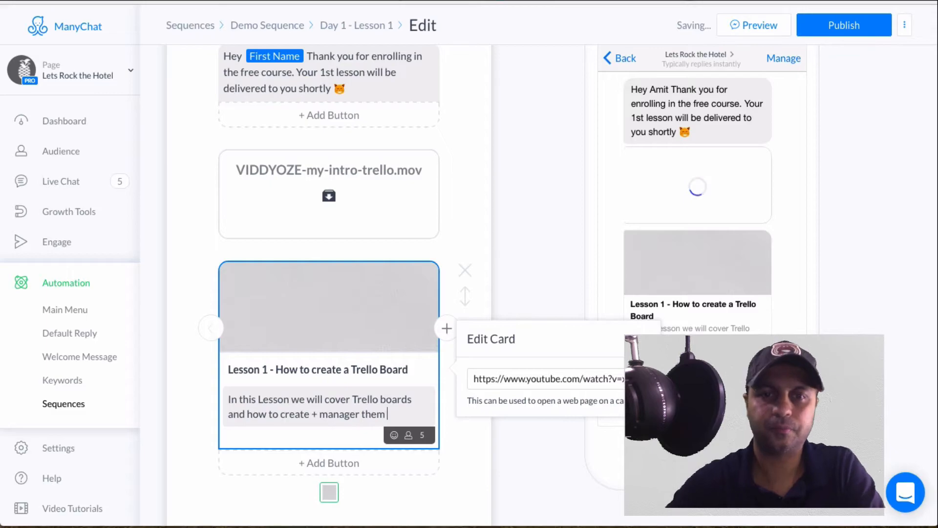
Step: Add a screaming cat face emoji at the end of the card's subtitle
{"action": "left_click", "coordinate": [396, 435]}
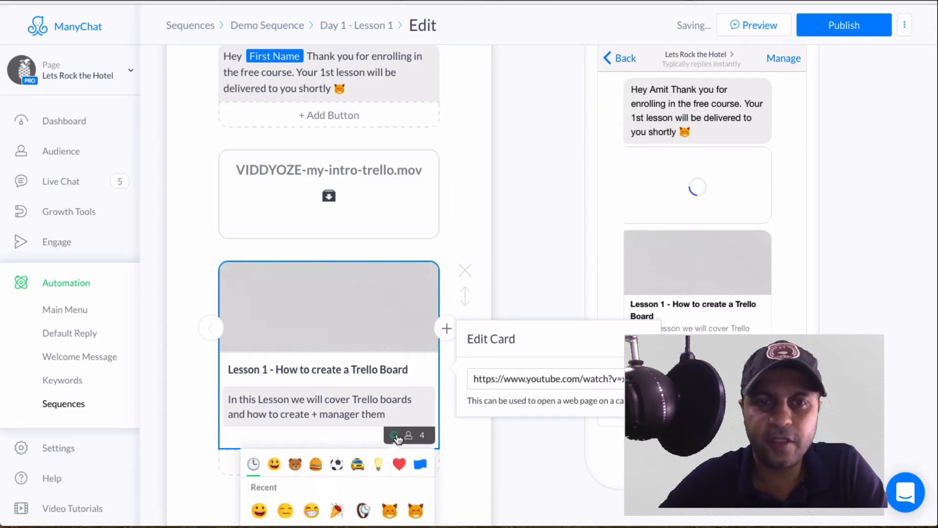
{"action": "scroll", "coordinate": [397, 438], "scroll_direction": "down", "scroll_amount": 3}
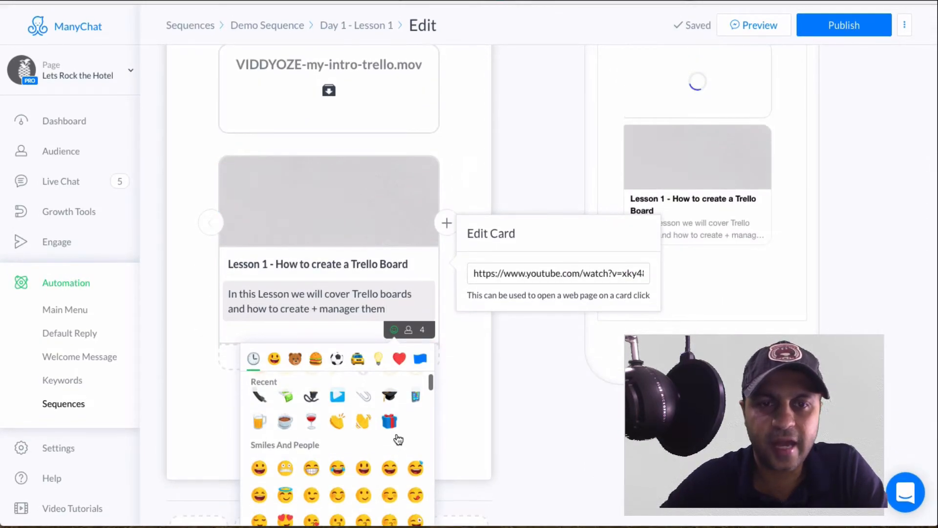
{"action": "scroll", "coordinate": [398, 439], "scroll_direction": "down", "scroll_amount": 3}
{"action": "scroll", "coordinate": [315, 480], "scroll_direction": "down", "scroll_amount": 5}
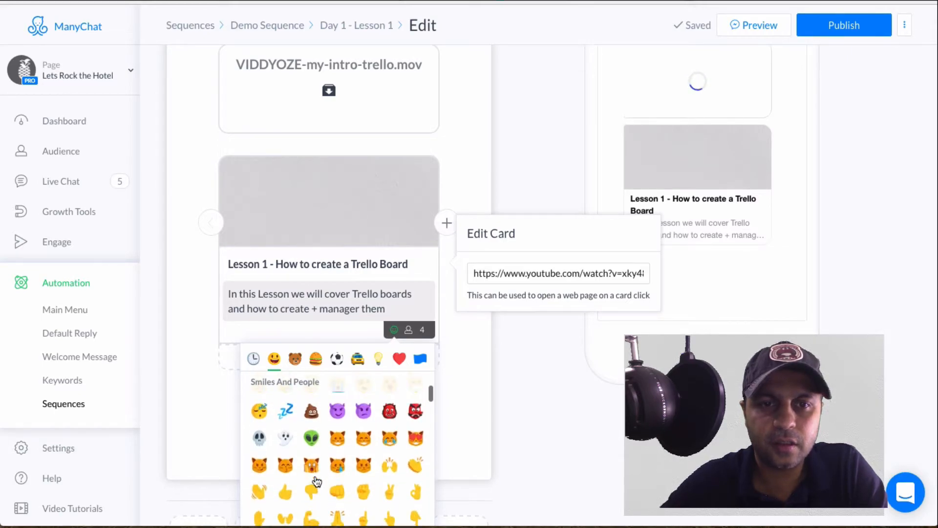
{"action": "scroll", "coordinate": [317, 482], "scroll_direction": "down", "scroll_amount": 1}
{"action": "left_click", "coordinate": [312, 433]}
Step: Upload pexels-photo-218434.jpeg from the Downloads folder as the lesson card's image
{"action": "left_click", "coordinate": [333, 237]}
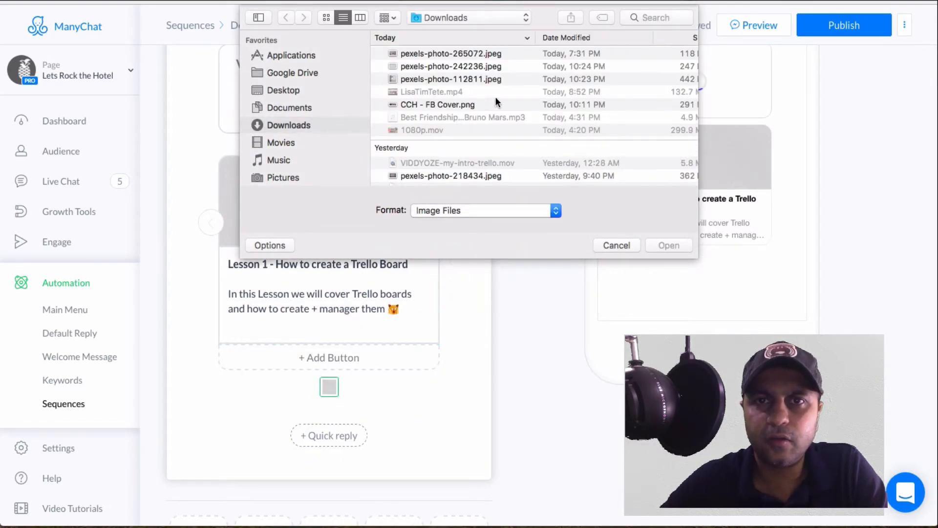
{"action": "scroll", "coordinate": [529, 105], "scroll_direction": "down", "scroll_amount": 5}
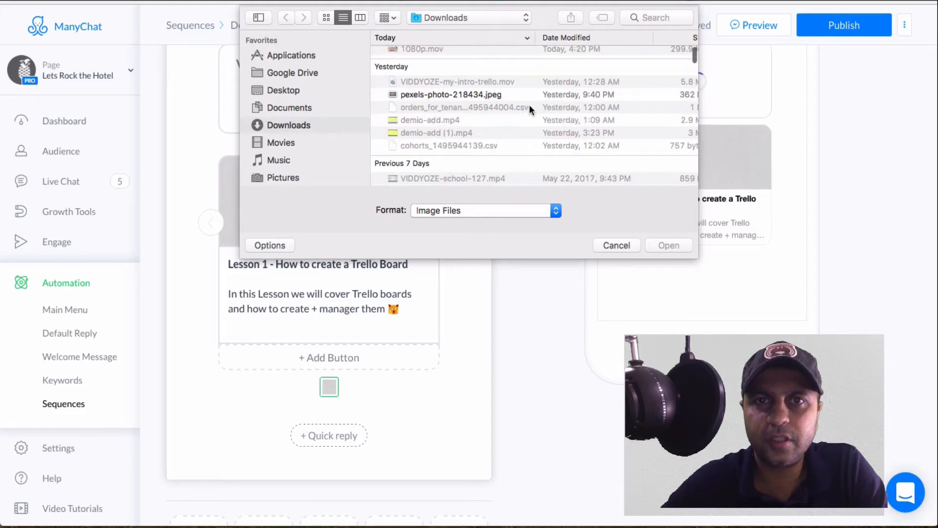
{"action": "left_click", "coordinate": [501, 94]}
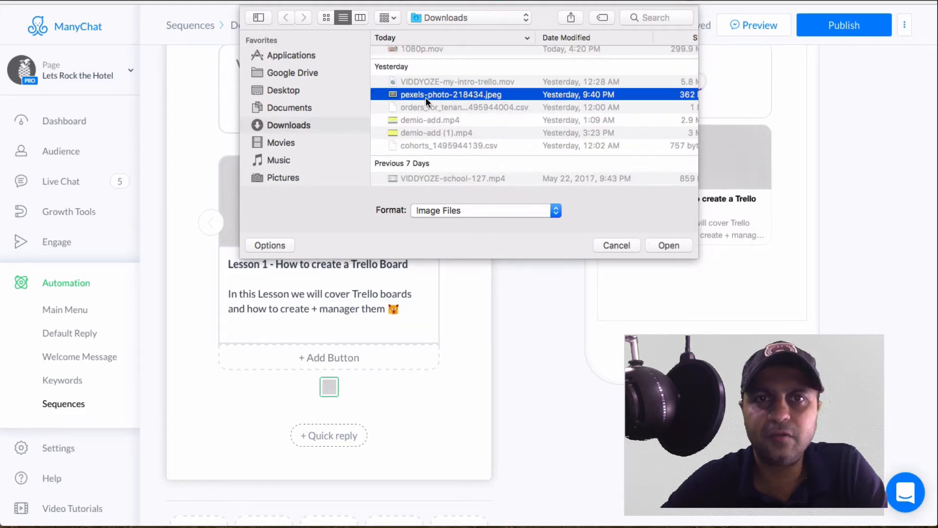
{"action": "left_click", "coordinate": [670, 245]}
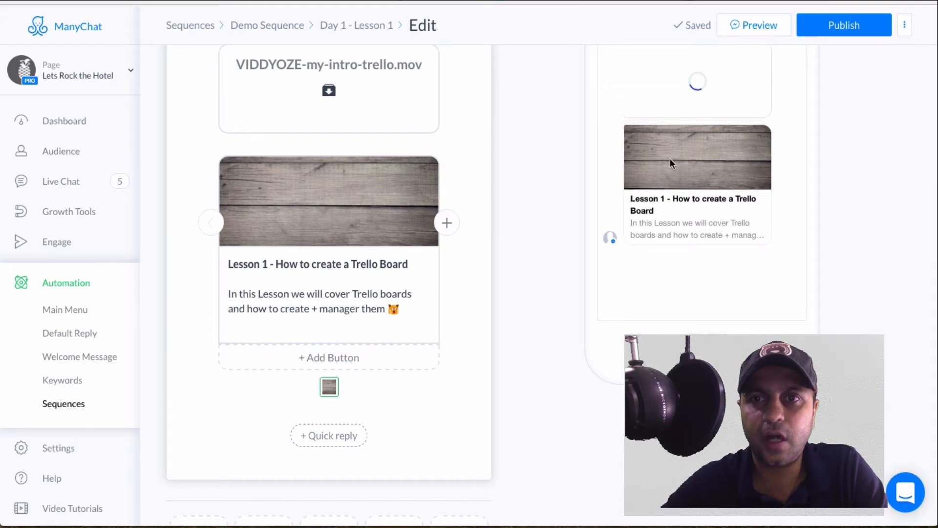
Step: Review the lesson card's image, title and subtitle within the message
{"action": "left_click", "coordinate": [329, 265]}
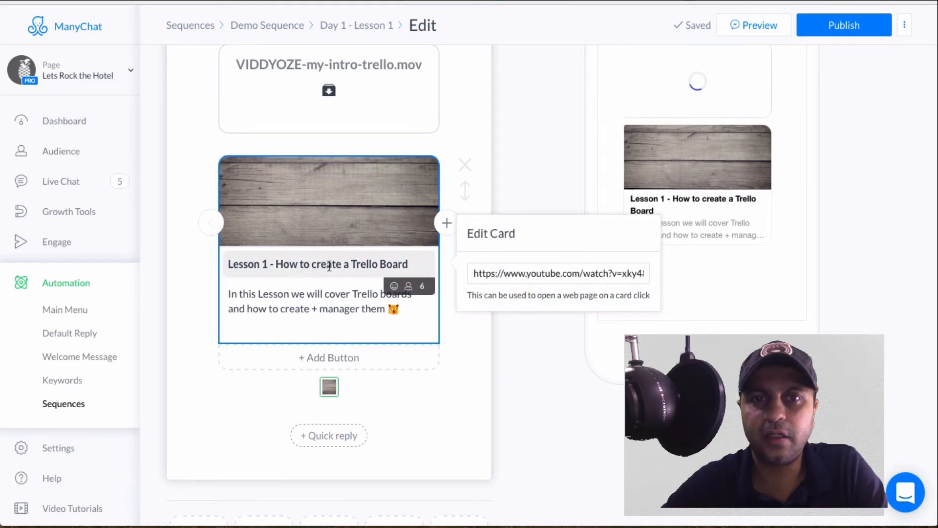
{"action": "left_click", "coordinate": [326, 305]}
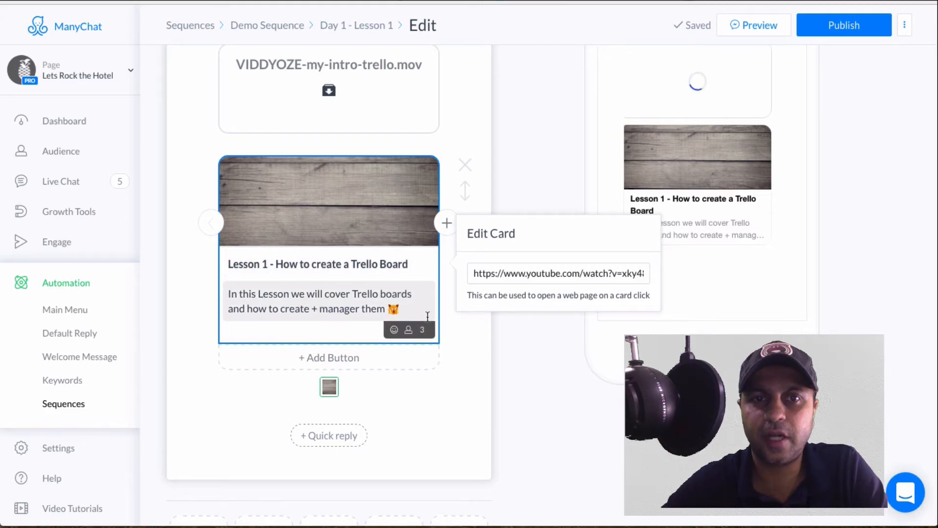
{"action": "left_click", "coordinate": [463, 352]}
{"action": "scroll", "coordinate": [463, 351], "scroll_direction": "down", "scroll_amount": 3}
{"action": "scroll", "coordinate": [463, 352], "scroll_direction": "up", "scroll_amount": 2}
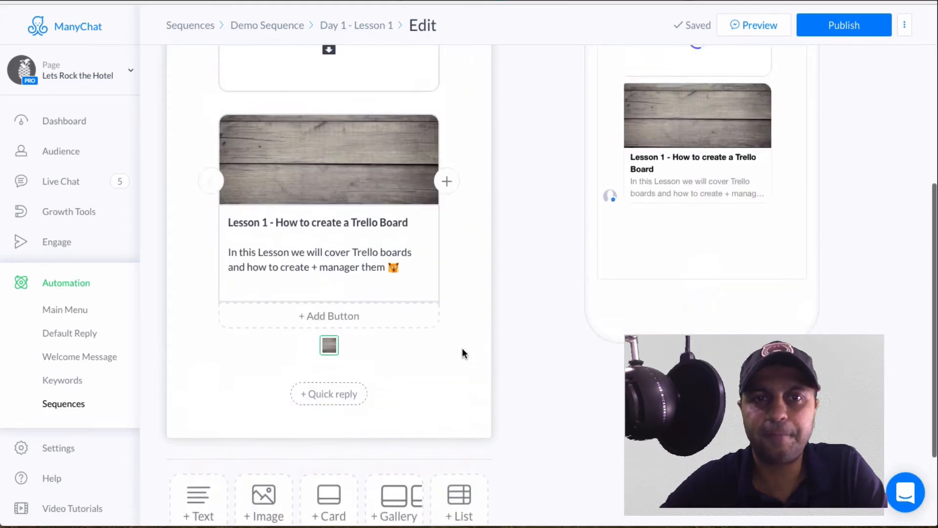
{"action": "scroll", "coordinate": [462, 347], "scroll_direction": "up", "scroll_amount": 1}
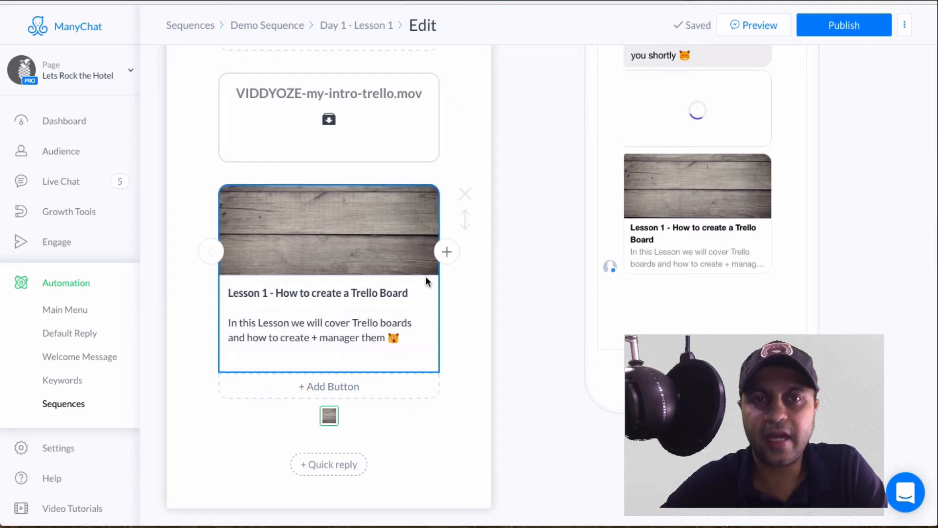
{"action": "scroll", "coordinate": [424, 277], "scroll_direction": "down", "scroll_amount": 1}
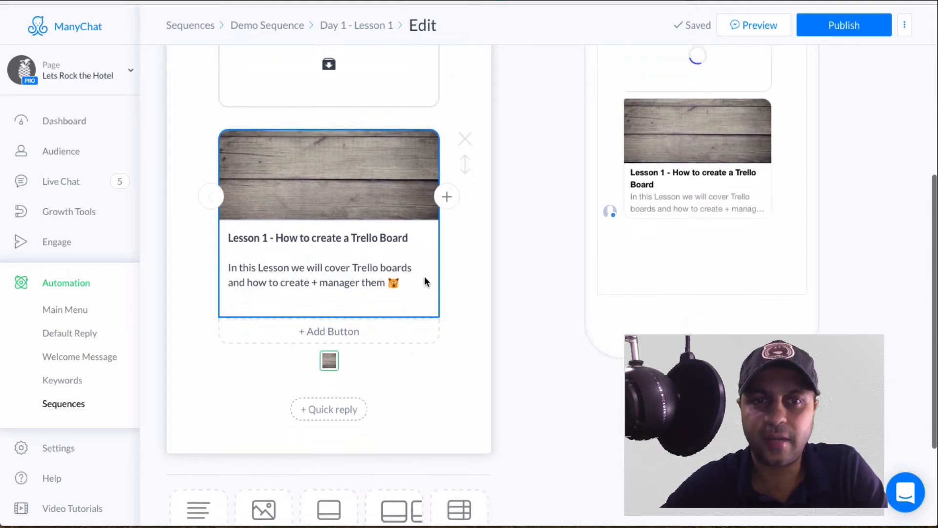
{"action": "scroll", "coordinate": [424, 276], "scroll_direction": "up", "scroll_amount": 3}
Step: Add a text block below the lesson card reading "Here's your Video Lesson"
{"action": "scroll", "coordinate": [425, 281], "scroll_direction": "down", "scroll_amount": 4}
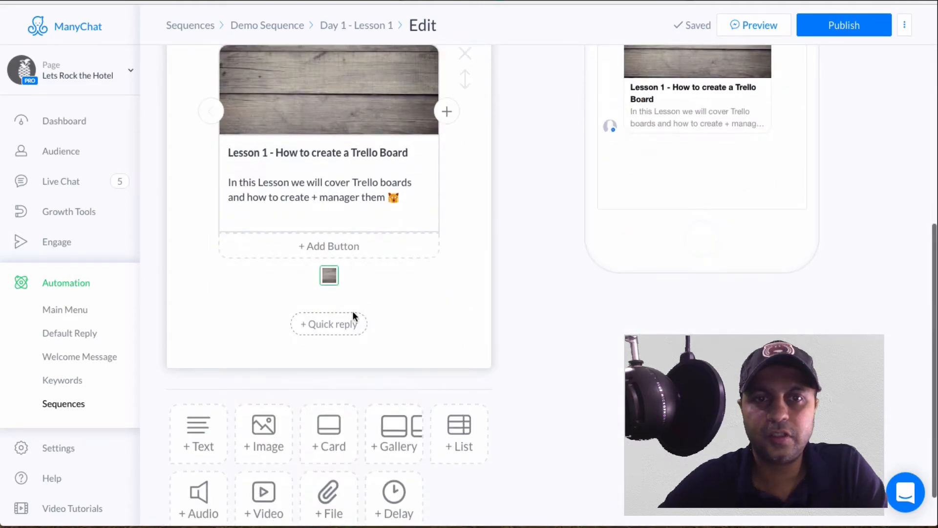
{"action": "left_click", "coordinate": [215, 447]}
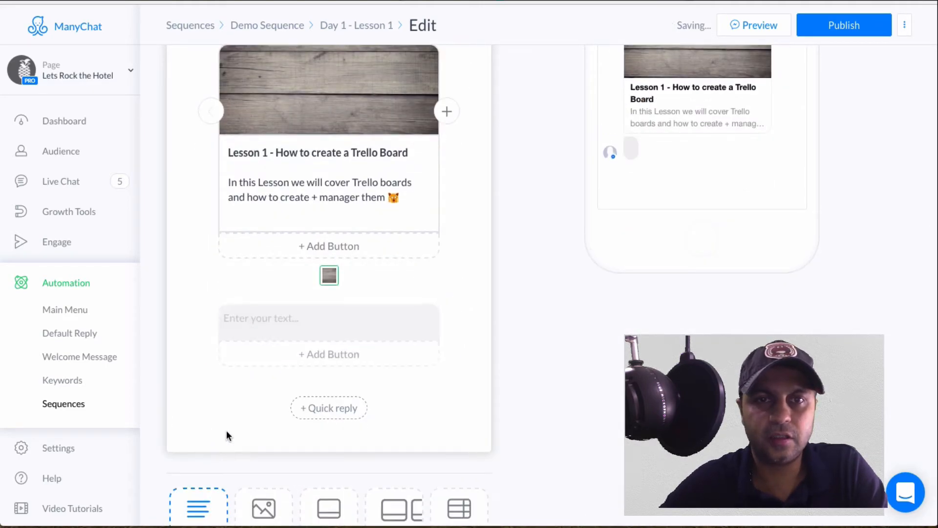
{"action": "left_click", "coordinate": [367, 329]}
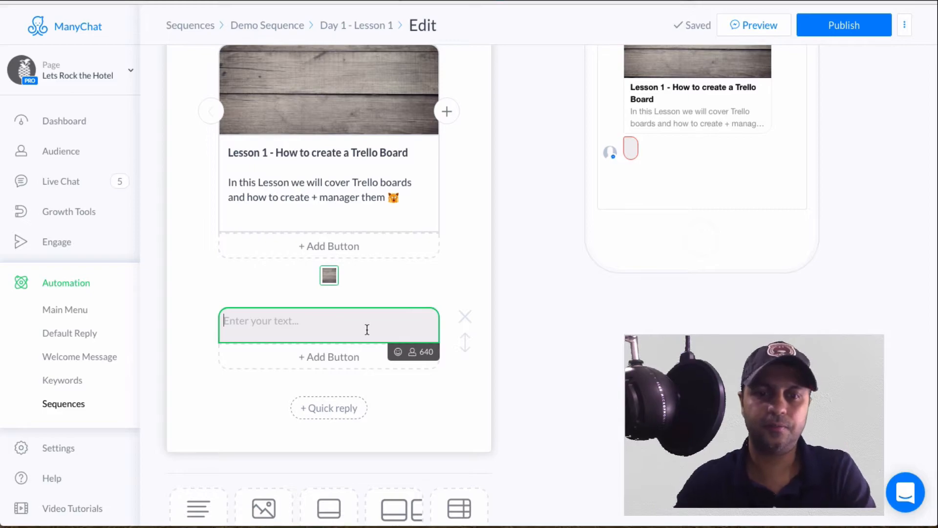
{"action": "type", "text": "Here's your Video Lesson"}
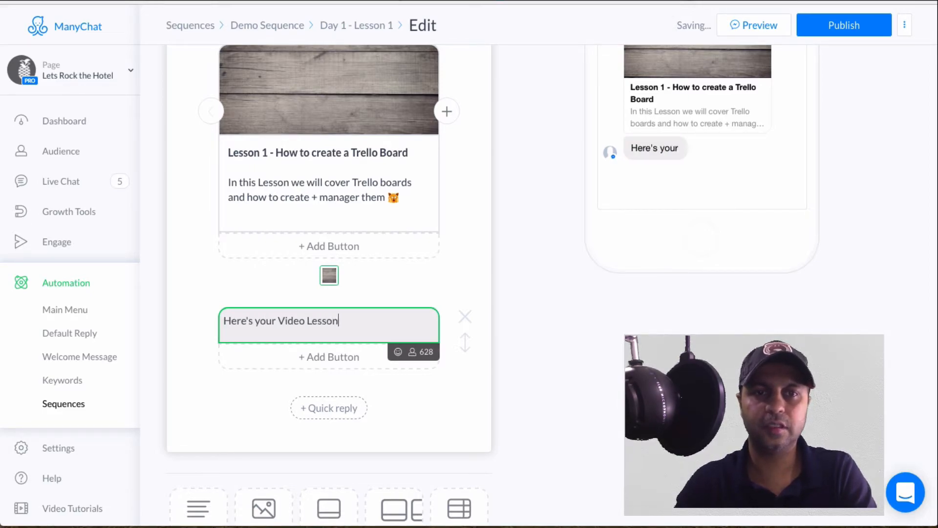
Step: Add a button to the "Here's your Video Lesson" text and title it "Start Lesson" followed by a play emoji
{"action": "left_click", "coordinate": [355, 364]}
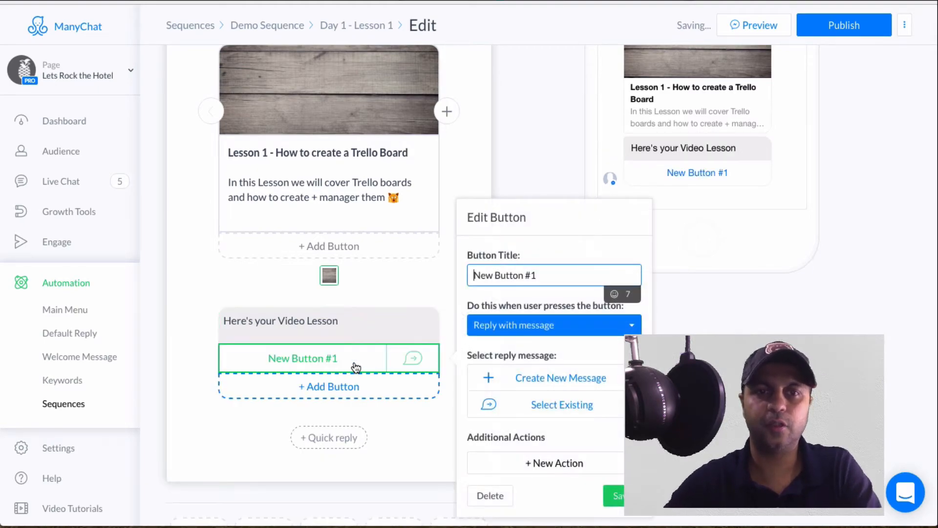
{"action": "triple_click", "coordinate": [493, 280]}
{"action": "type", "text": "Start Lesson"}
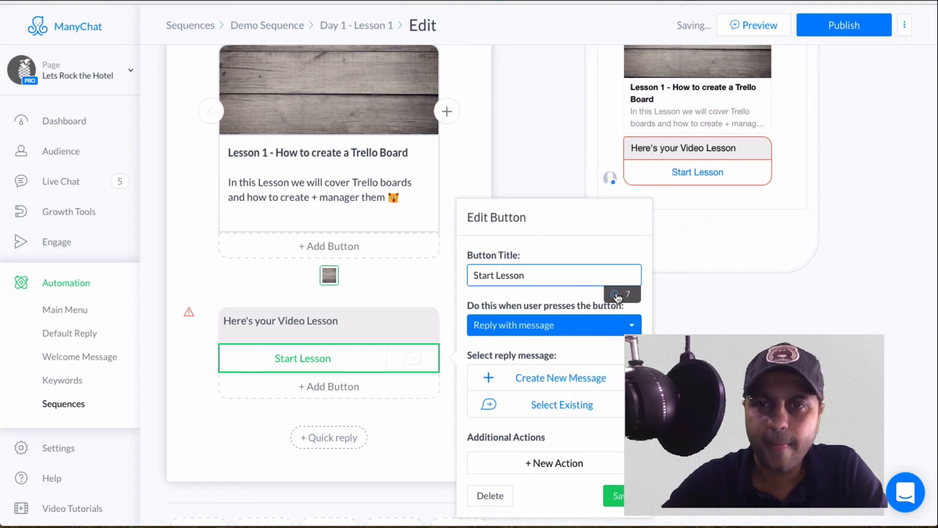
{"action": "left_click", "coordinate": [616, 294]}
{"action": "left_click", "coordinate": [570, 397]}
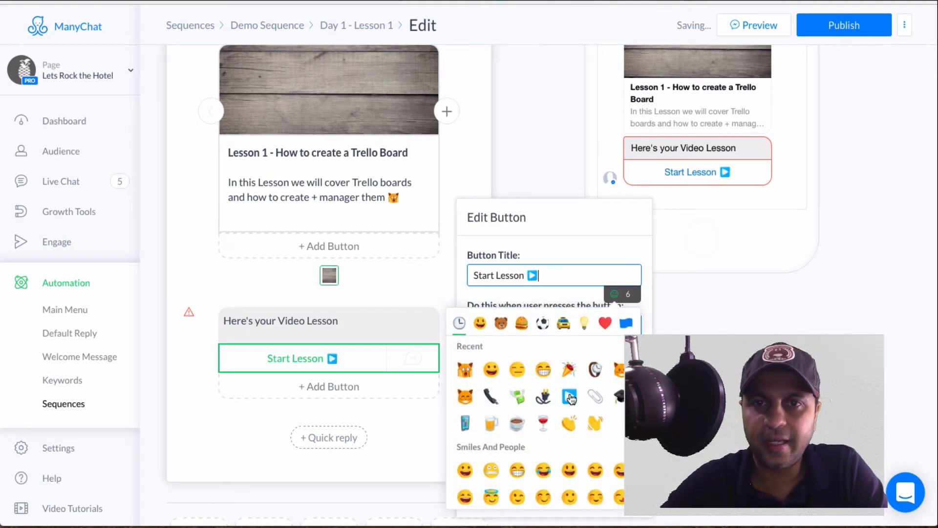
{"action": "left_click", "coordinate": [581, 242]}
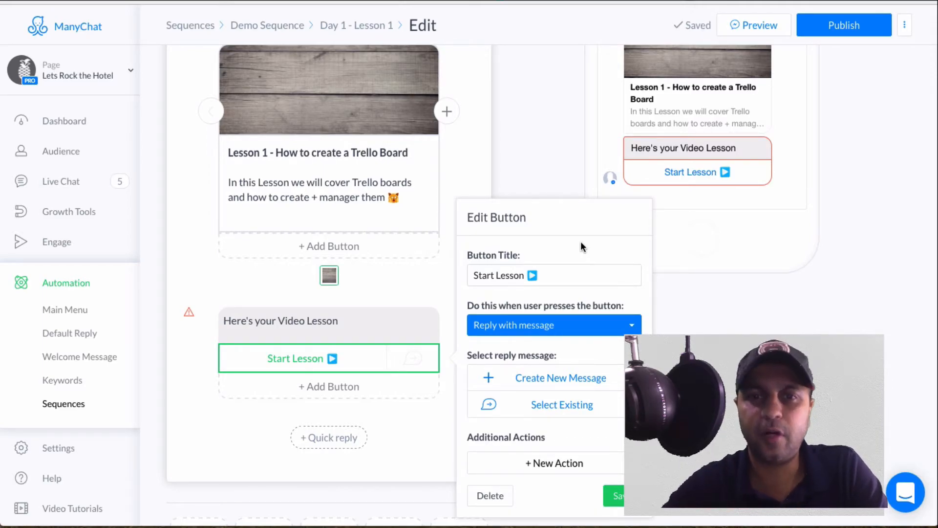
Step: Set the Start Lesson button to open a website, paste the YouTube video's address and save the button
{"action": "left_click", "coordinate": [573, 322]}
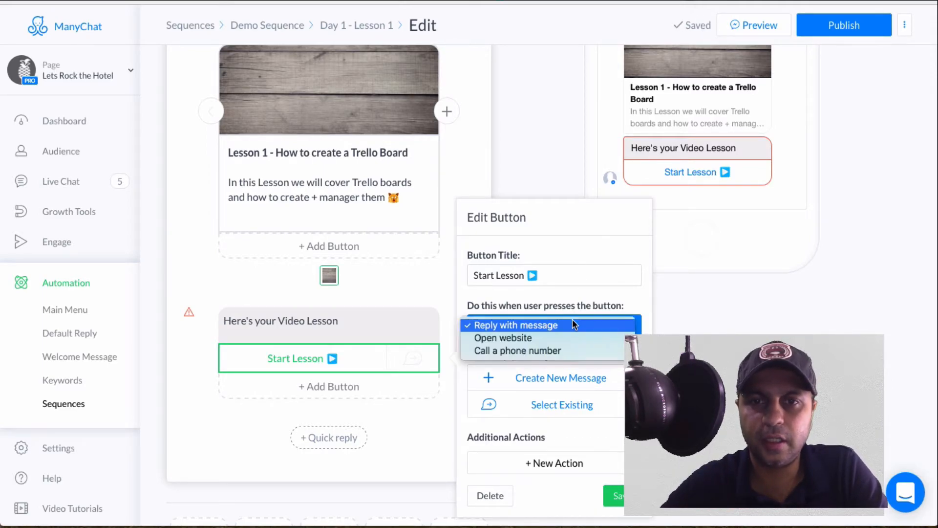
{"action": "left_click", "coordinate": [543, 339]}
{"action": "key", "text": "ctrl+v"}
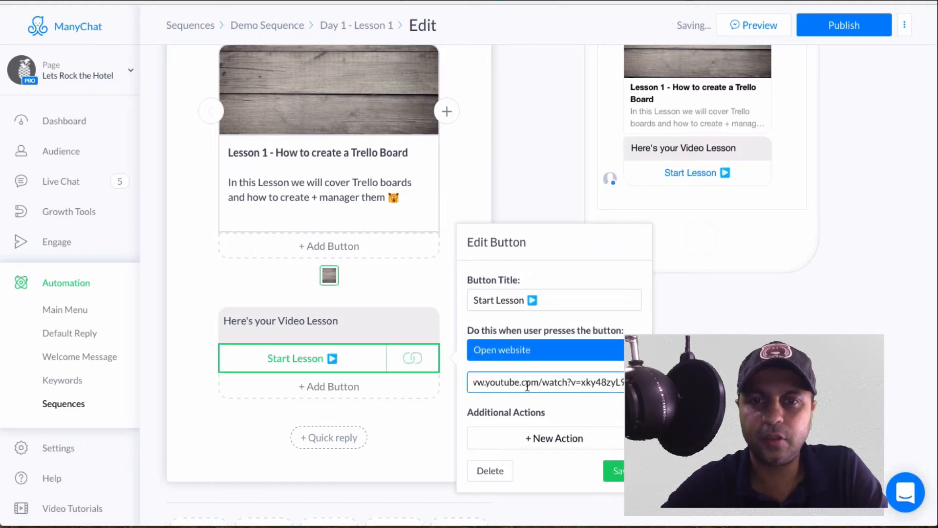
{"action": "left_click", "coordinate": [615, 471]}
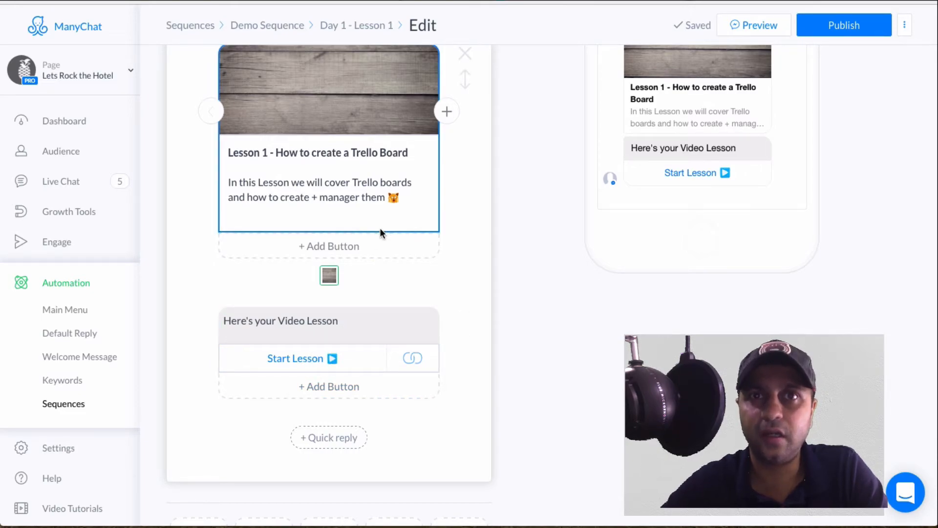
Step: Add a gallery block below the "Here's your Video Lesson" text
{"action": "scroll", "coordinate": [380, 232], "scroll_direction": "up", "scroll_amount": 1}
{"action": "scroll", "coordinate": [380, 233], "scroll_direction": "down", "scroll_amount": 3}
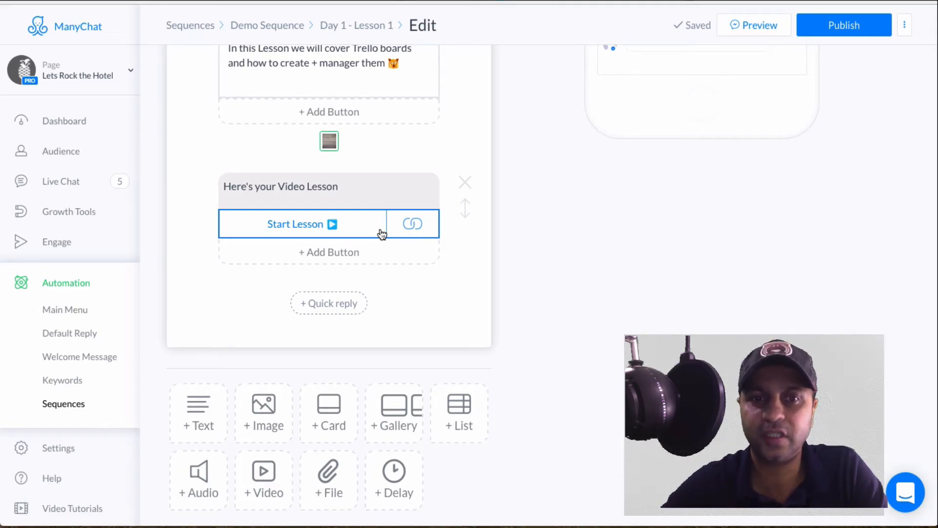
{"action": "left_click", "coordinate": [409, 402]}
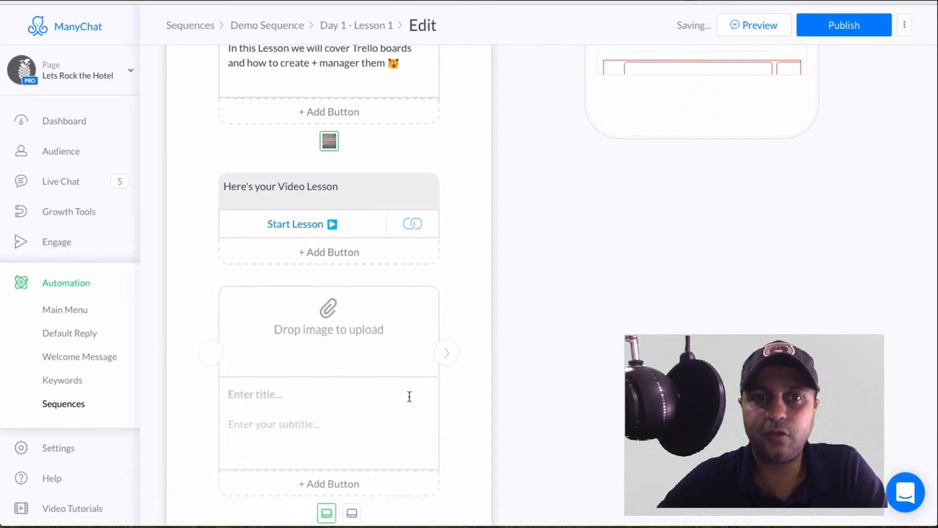
{"action": "scroll", "coordinate": [423, 264], "scroll_direction": "down", "scroll_amount": 2}
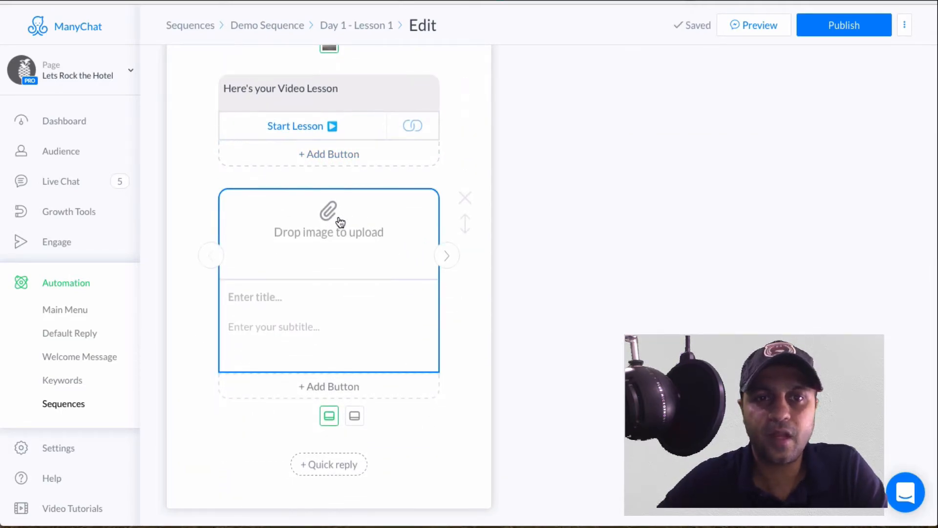
Step: Append blank cards to the end of the gallery until it accepts no more
{"action": "left_click", "coordinate": [449, 257]}
{"action": "left_click", "coordinate": [449, 256]}
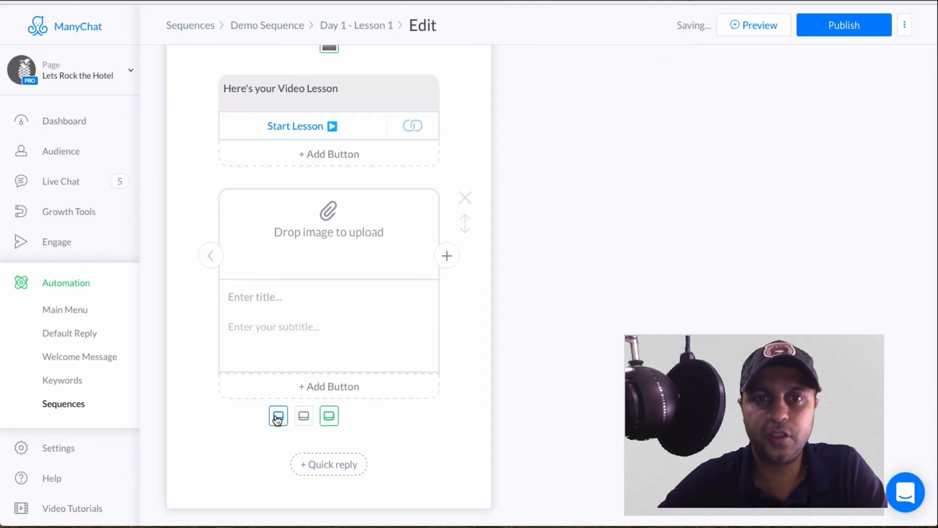
{"action": "left_click", "coordinate": [447, 258]}
{"action": "left_click", "coordinate": [448, 257]}
{"action": "left_click", "coordinate": [447, 257]}
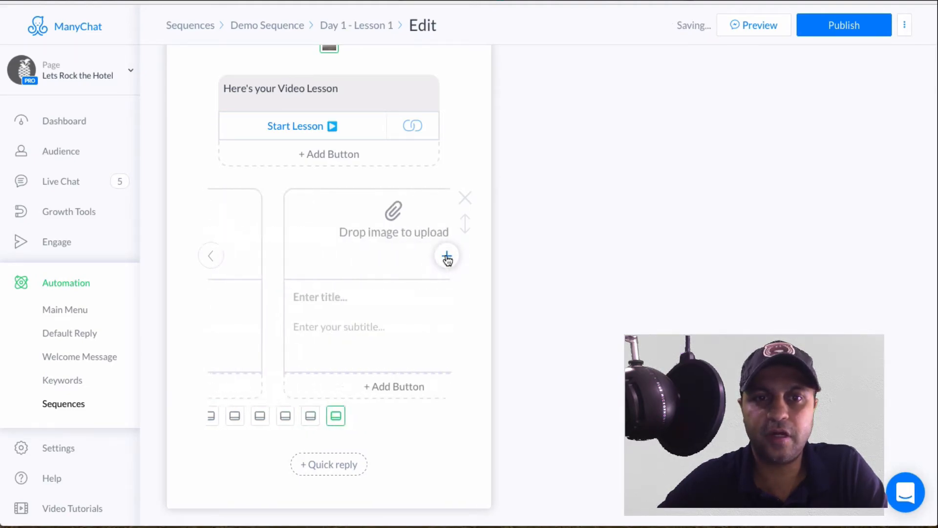
{"action": "left_click", "coordinate": [447, 257]}
{"action": "left_click", "coordinate": [448, 257]}
{"action": "left_click", "coordinate": [447, 257]}
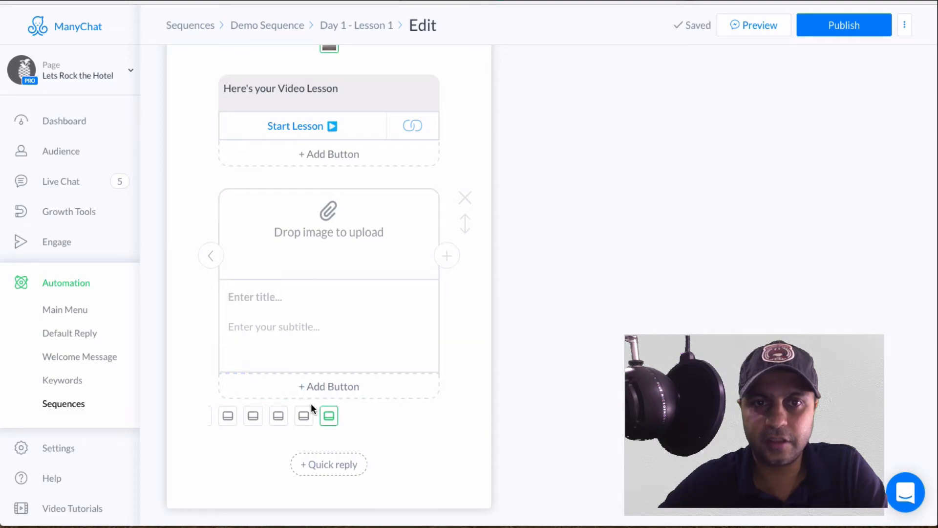
Step: Go back through the gallery's blank cards to the first one
{"action": "left_click", "coordinate": [304, 416]}
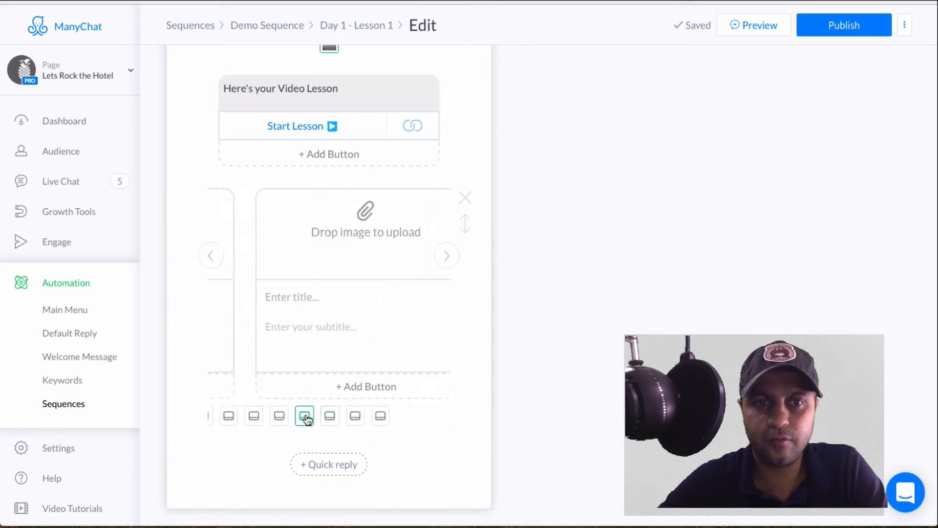
{"action": "left_click", "coordinate": [293, 419]}
{"action": "left_click", "coordinate": [293, 420]}
{"action": "left_click", "coordinate": [292, 419]}
{"action": "left_click", "coordinate": [304, 416]}
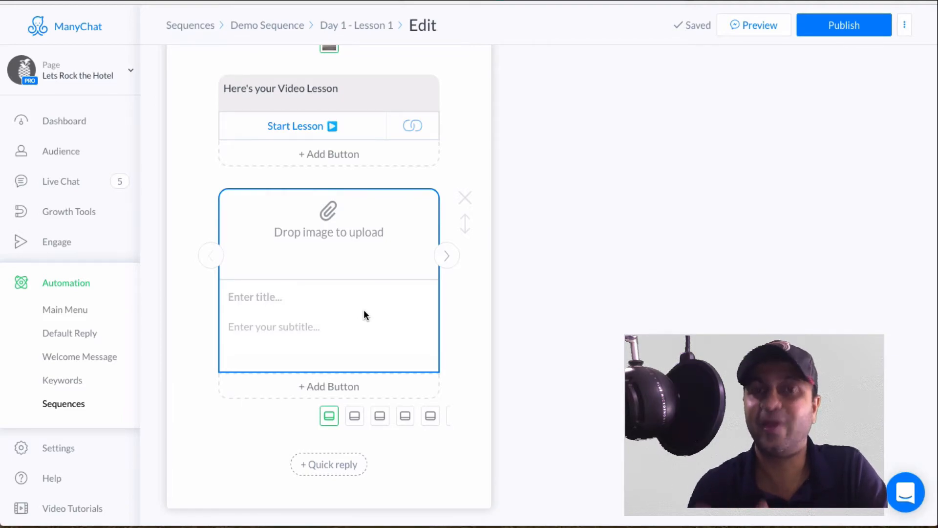
Step: Delete every blank card of the gallery below "Here's your Video Lesson" so the whole gallery block is removed
{"action": "left_click", "coordinate": [469, 198]}
{"action": "left_click", "coordinate": [469, 199]}
{"action": "left_click", "coordinate": [468, 200]}
{"action": "left_click", "coordinate": [468, 199]}
{"action": "left_click", "coordinate": [468, 200]}
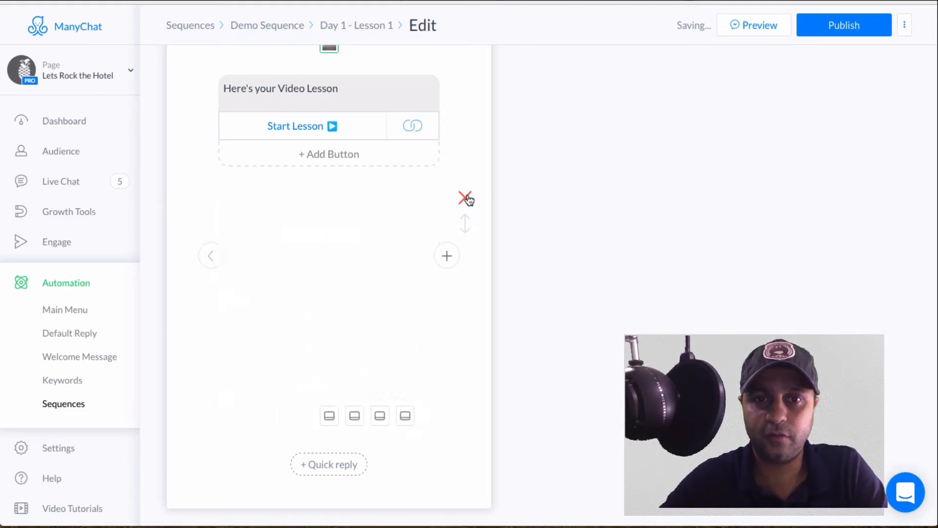
{"action": "left_click", "coordinate": [468, 199]}
{"action": "left_click", "coordinate": [468, 199]}
{"action": "left_click", "coordinate": [468, 200]}
{"action": "left_click", "coordinate": [468, 200]}
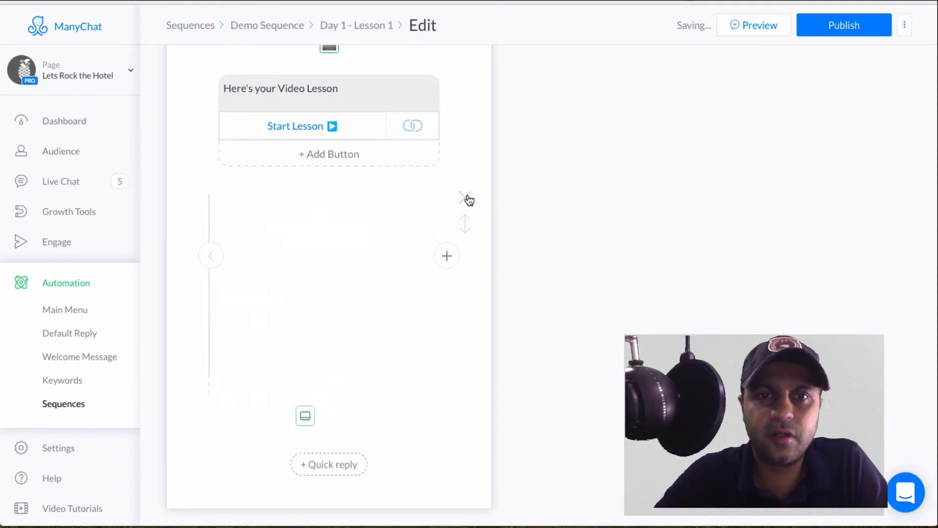
{"action": "left_click", "coordinate": [468, 200]}
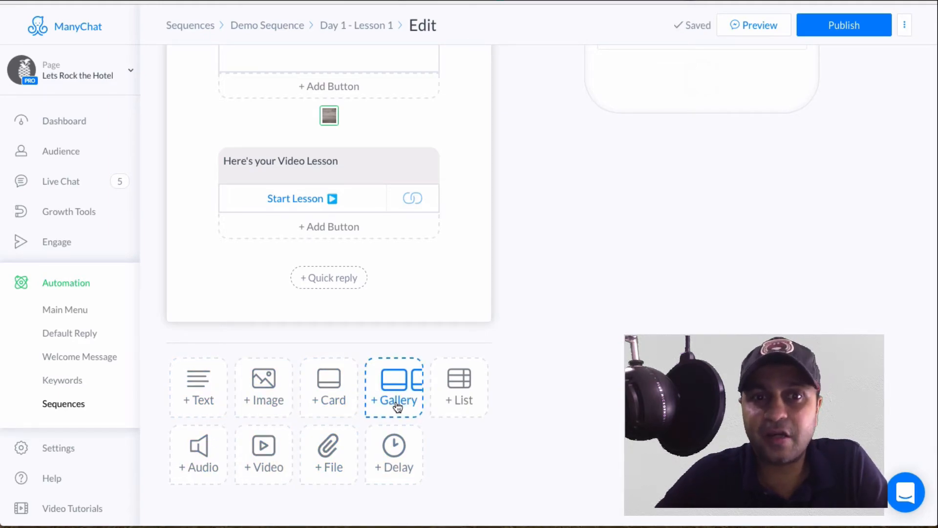
Step: Add an image block at the end of the message and remove it again
{"action": "left_click", "coordinate": [258, 396]}
{"action": "left_click", "coordinate": [467, 199]}
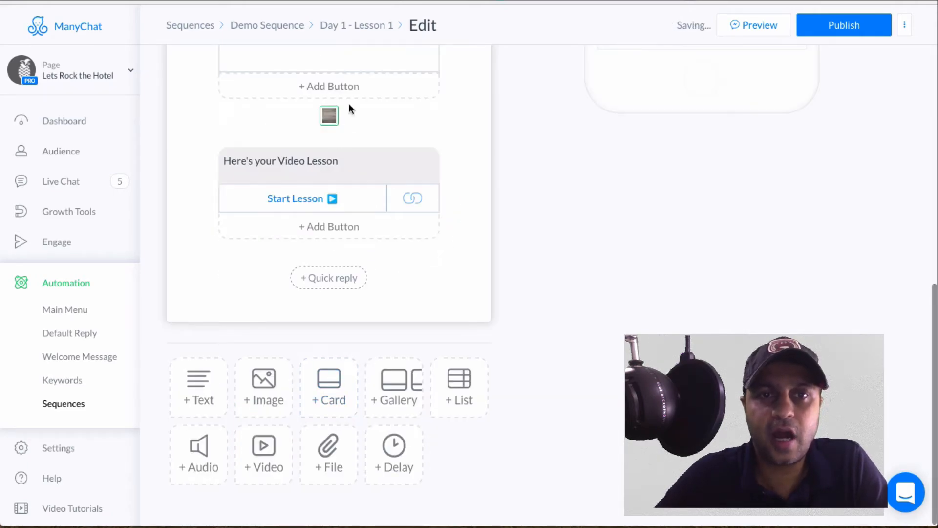
Step: Add a list block below the "Here's your Video Lesson" text and extend it with two more blank elements
{"action": "left_click", "coordinate": [460, 379]}
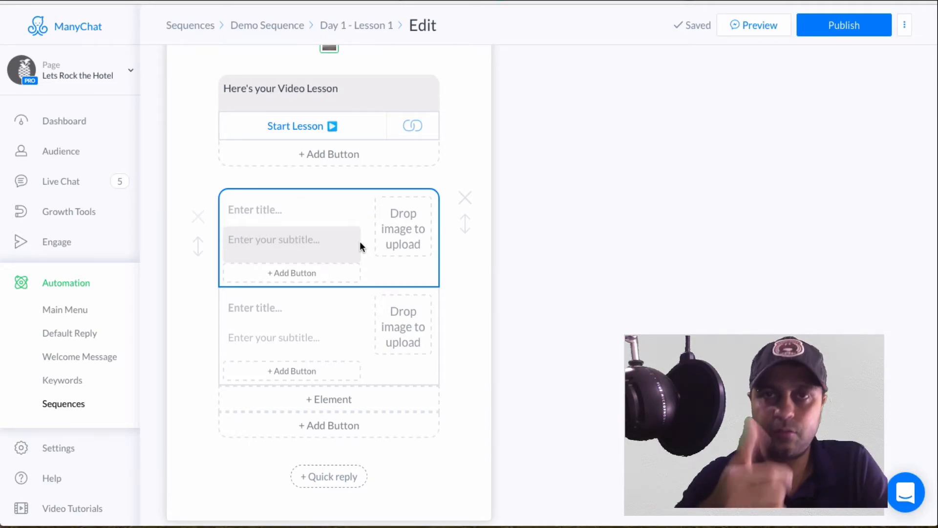
{"action": "scroll", "coordinate": [357, 269], "scroll_direction": "down", "scroll_amount": 1}
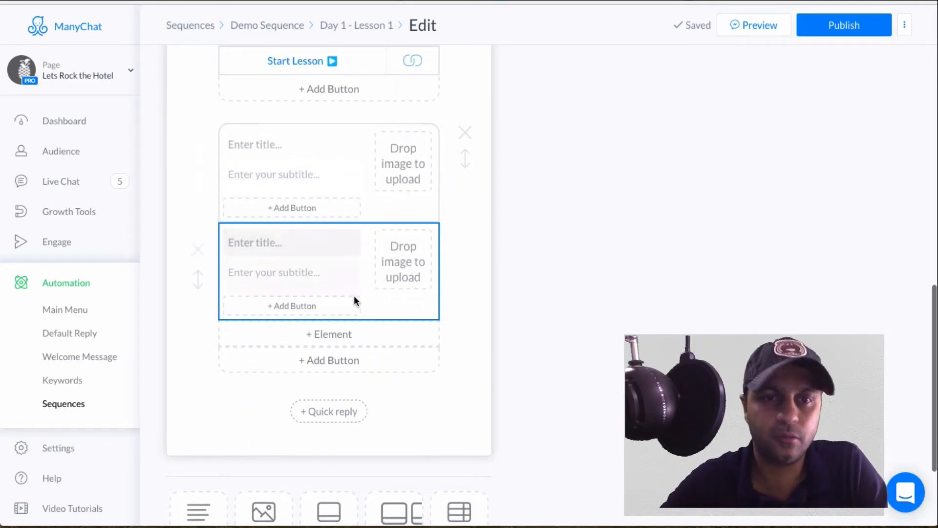
{"action": "left_click", "coordinate": [349, 330]}
{"action": "scroll", "coordinate": [352, 301], "scroll_direction": "down", "scroll_amount": 2}
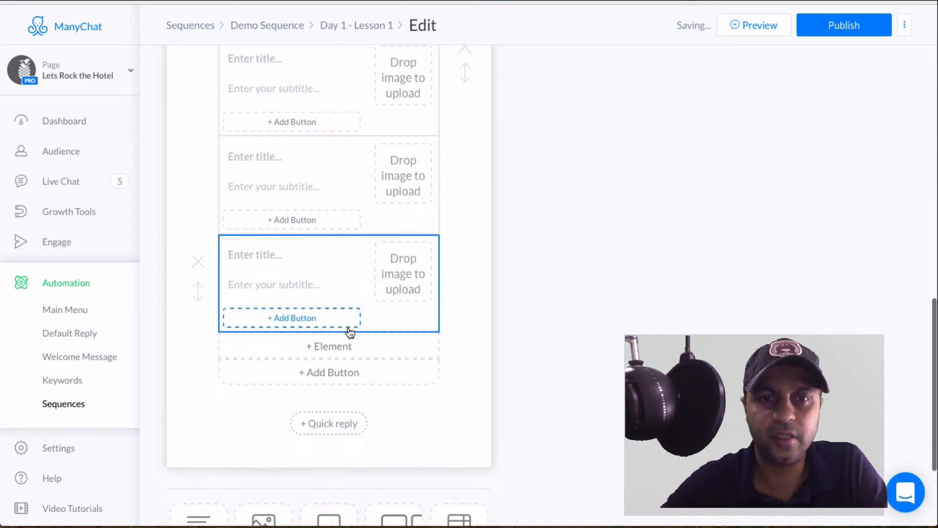
{"action": "left_click", "coordinate": [350, 345]}
{"action": "scroll", "coordinate": [344, 398], "scroll_direction": "down", "scroll_amount": 1}
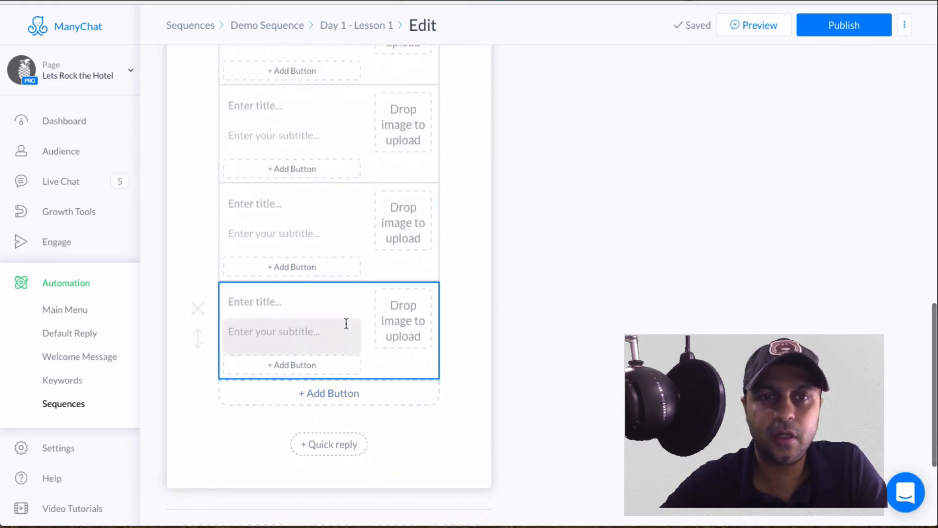
Step: Delete the last blank element of the list, then remove the whole list block
{"action": "left_click", "coordinate": [198, 308]}
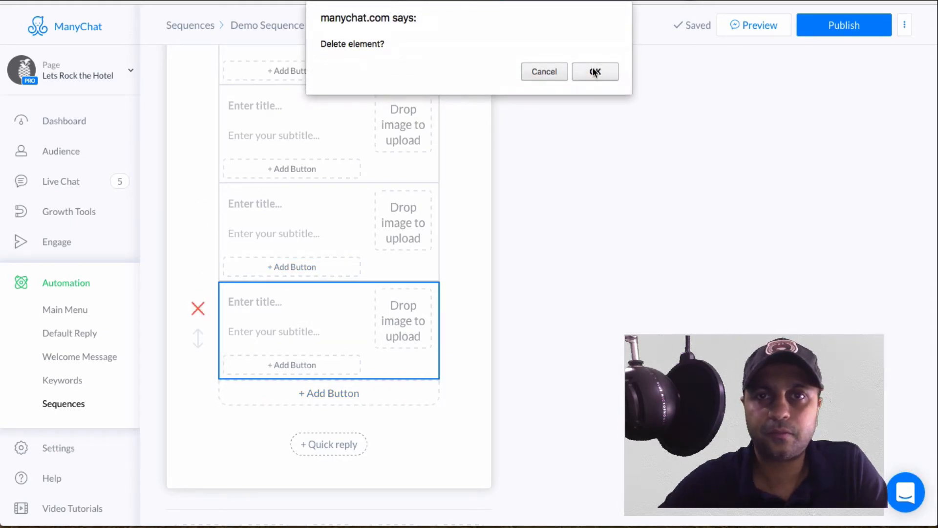
{"action": "left_click", "coordinate": [594, 72]}
{"action": "scroll", "coordinate": [512, 248], "scroll_direction": "up", "scroll_amount": 3}
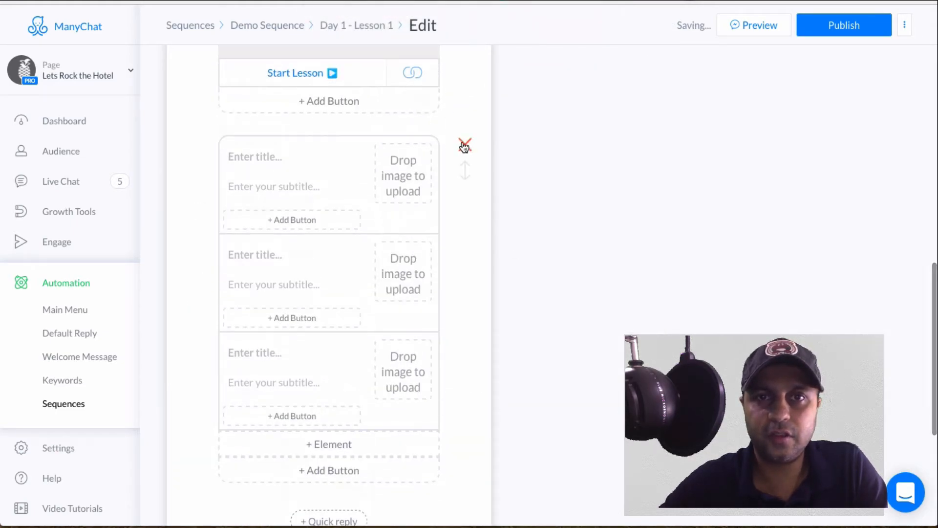
{"action": "left_click", "coordinate": [465, 145]}
Step: Publish the Day 1 - Lesson 1 message and return to the Demo Sequence's message overview
{"action": "scroll", "coordinate": [423, 301], "scroll_direction": "up", "scroll_amount": 4}
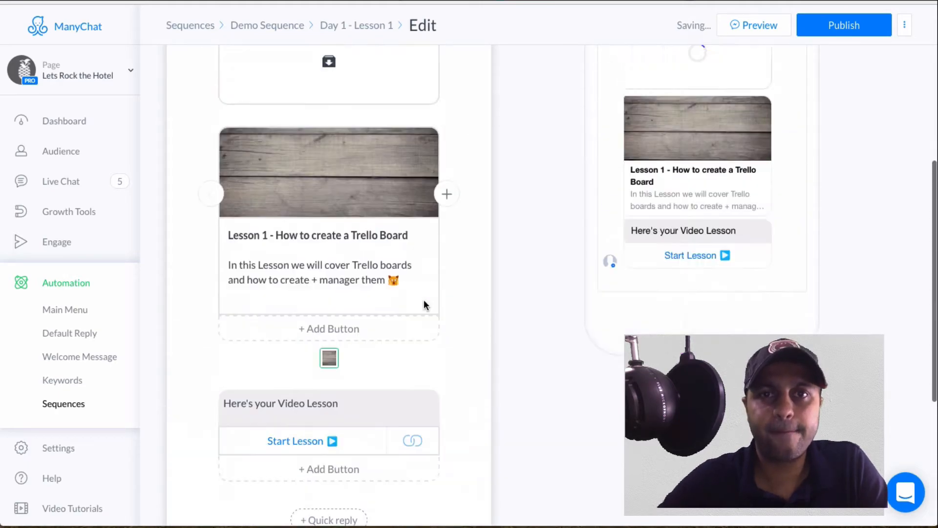
{"action": "scroll", "coordinate": [423, 300], "scroll_direction": "up", "scroll_amount": 5}
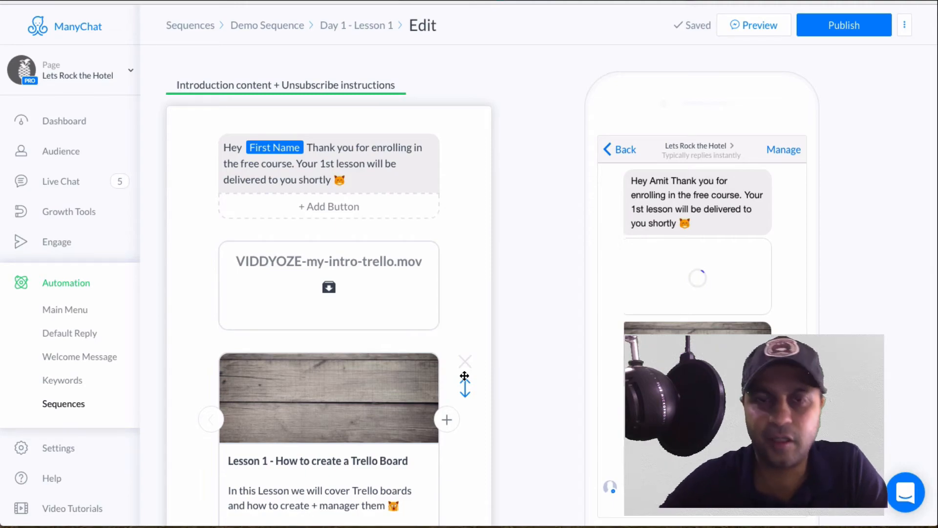
{"action": "scroll", "coordinate": [475, 245], "scroll_direction": "down", "scroll_amount": 3}
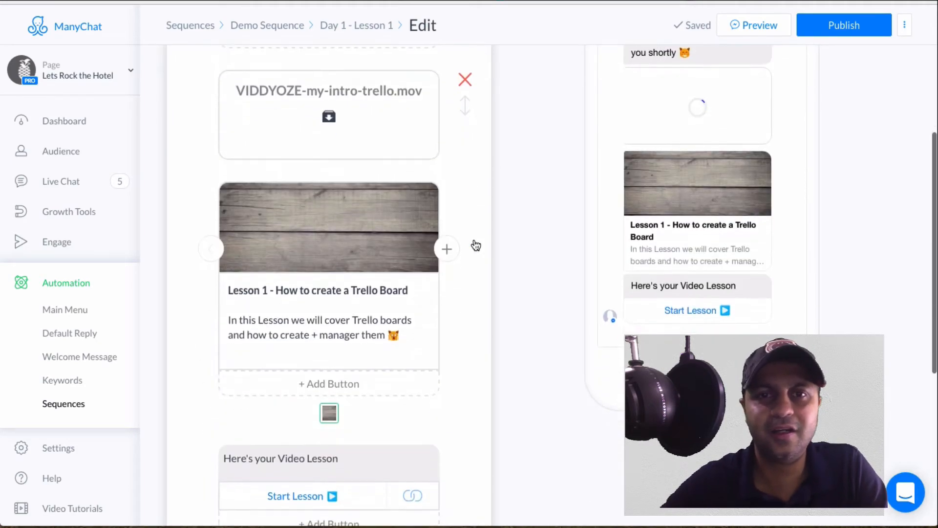
{"action": "scroll", "coordinate": [456, 235], "scroll_direction": "down", "scroll_amount": 3}
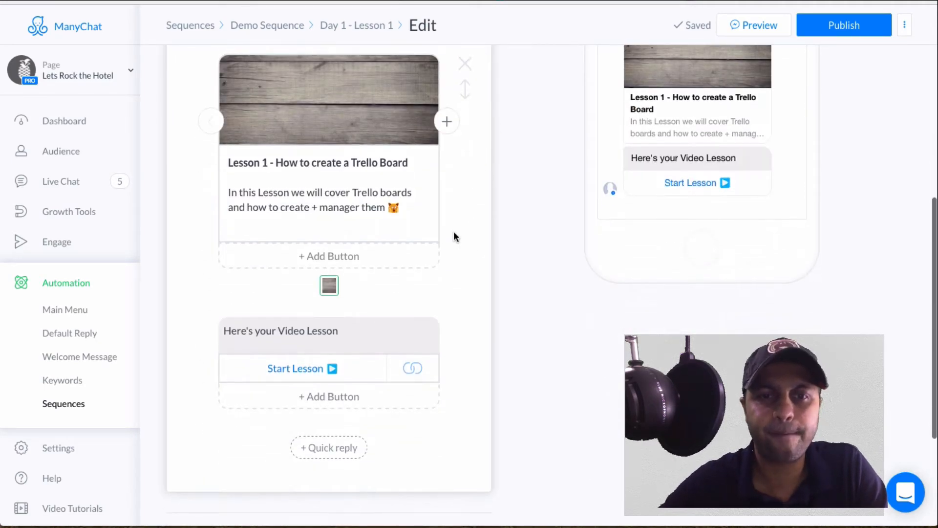
{"action": "scroll", "coordinate": [439, 342], "scroll_direction": "down", "scroll_amount": 1}
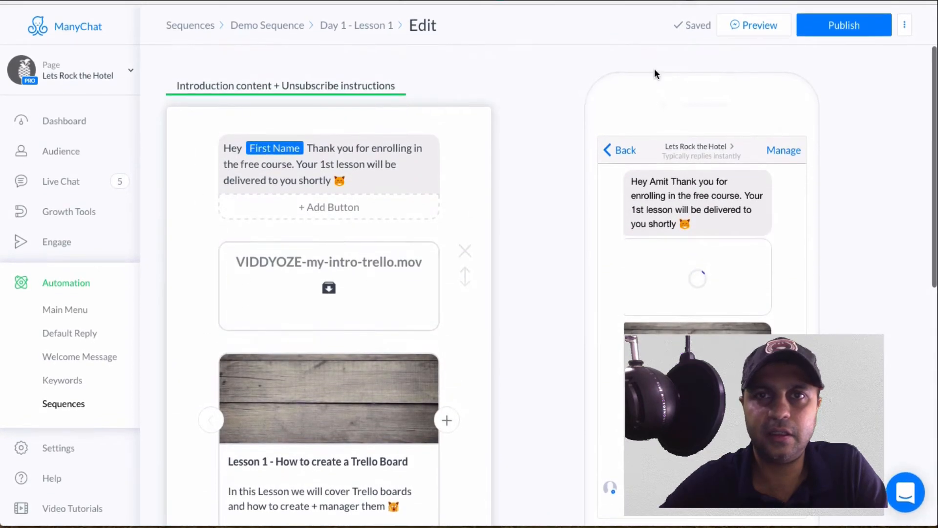
{"action": "left_click", "coordinate": [827, 25]}
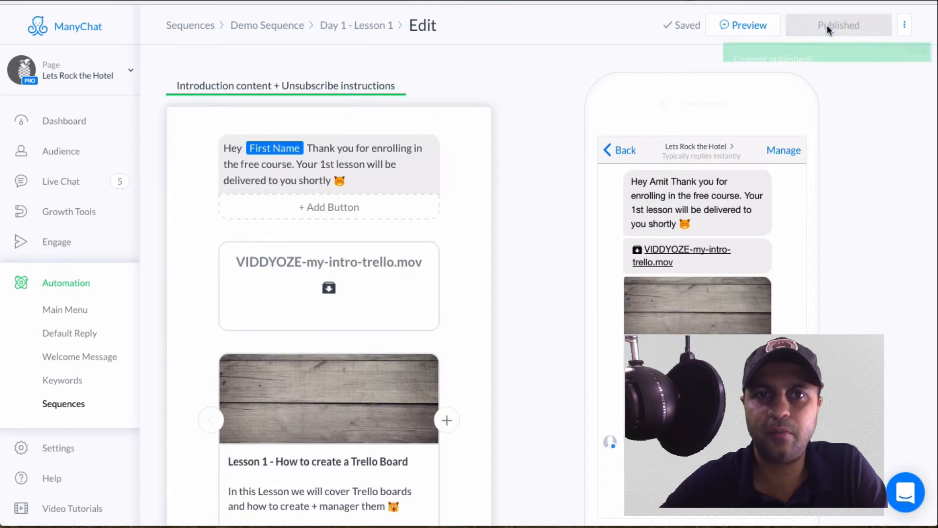
{"action": "left_click", "coordinate": [336, 28]}
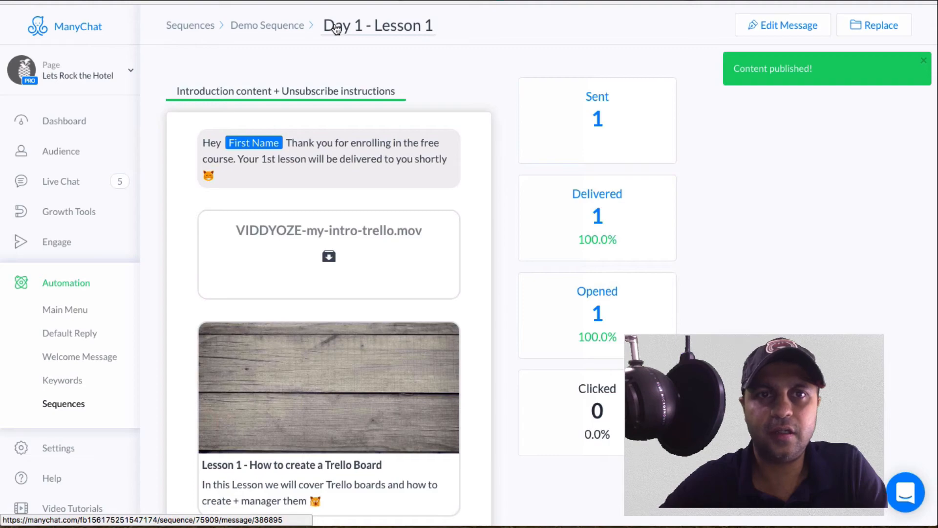
{"action": "left_click", "coordinate": [289, 27]}
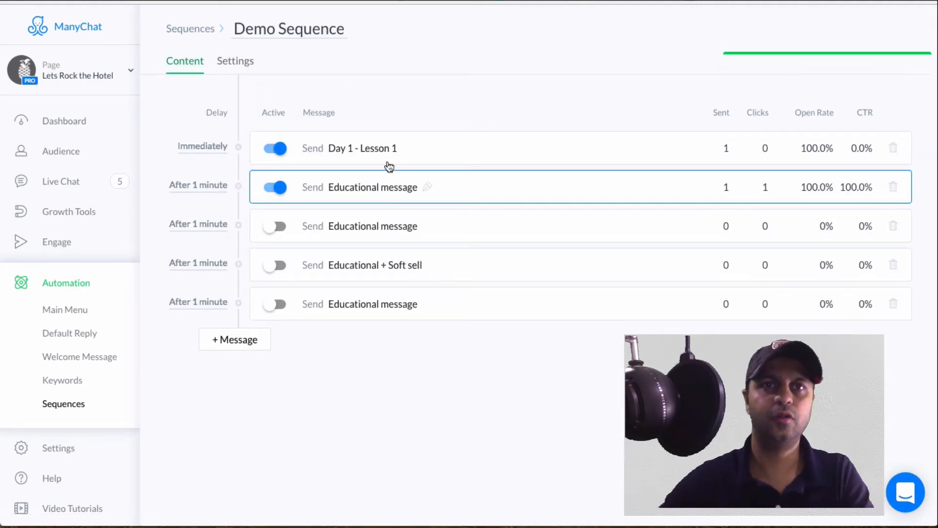
Step: Switch to the Demo Course Sequence spreadsheet and replace the Day 2 message with "Ask for feedback"
{"action": "left_click", "coordinate": [73, 1]}
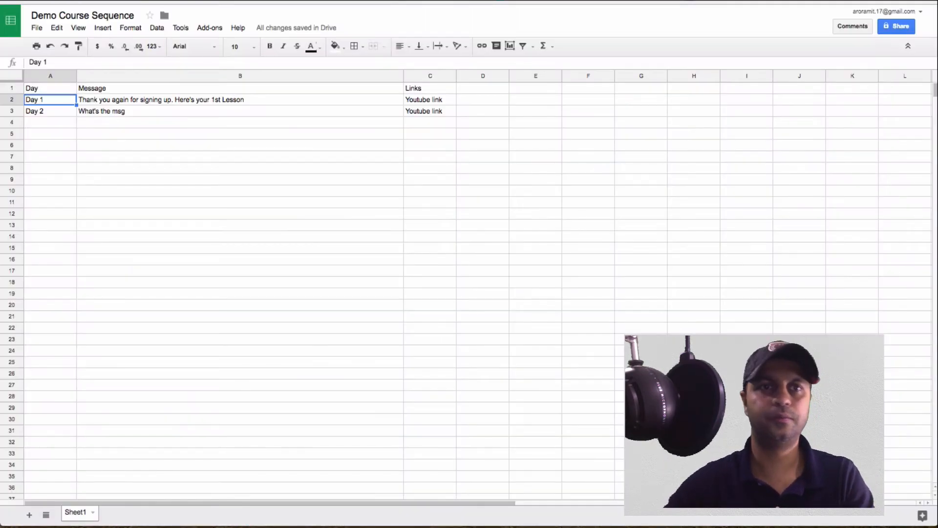
{"action": "left_click", "coordinate": [131, 116]}
{"action": "type", "text": "Ask for feedback"}
{"action": "key", "text": "Tab"}
{"action": "type", "text": "Gogole"}
{"action": "key", "text": "BackSpace"}
{"action": "key", "text": "BackSpace"}
{"action": "key", "text": "BackSpace"}
{"action": "key", "text": "BackSpace"}
{"action": "key", "text": "BackSpace"}
{"action": "key", "text": "BackSpace"}
{"action": "type", "text": "Go"}
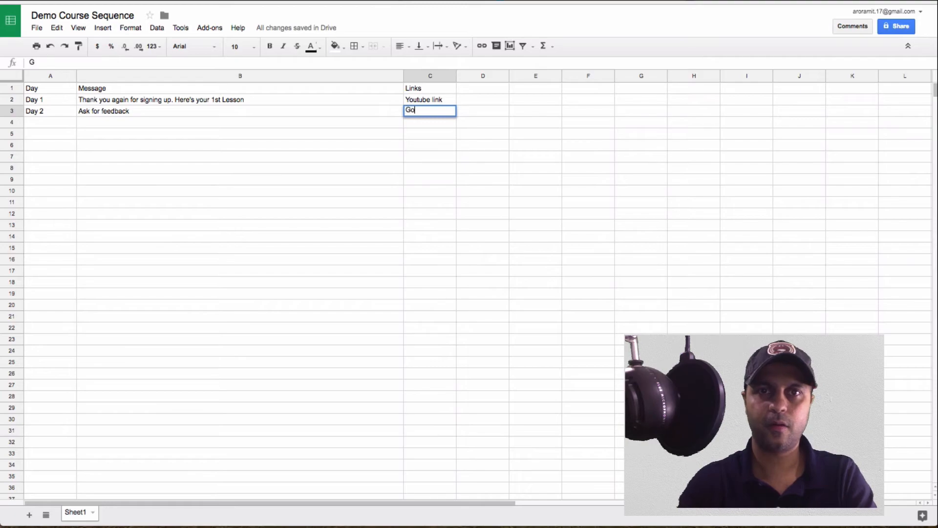
{"action": "type", "text": "ogle form"}
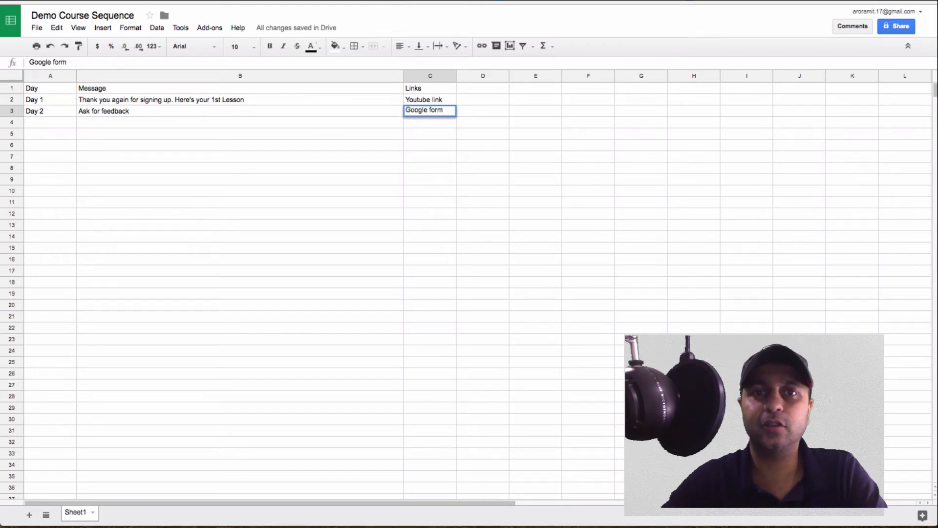
{"action": "key", "text": "BackSpace"}
{"action": "key", "text": "BackSpace"}
{"action": "key", "text": "BackSpace"}
{"action": "key", "text": "BackSpace"}
{"action": "key", "text": "BackSpace"}
{"action": "key", "text": "BackSpace"}
{"action": "key", "text": "BackSpace"}
{"action": "key", "text": "BackSpace"}
{"action": "key", "text": "BackSpace"}
{"action": "key", "text": "BackSpace"}
{"action": "key", "text": "BackSpace"}
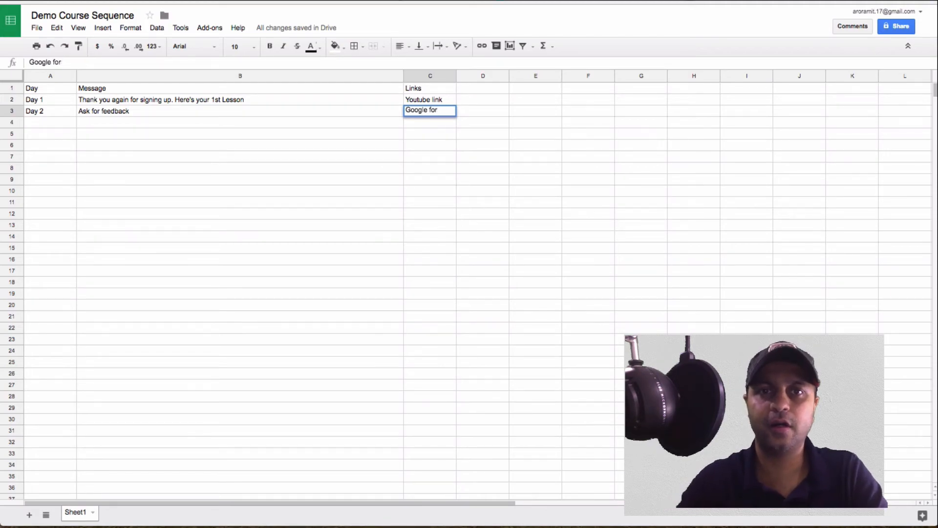
Step: Enter "A specific URL" as the Day 2 entry in the Links column
{"action": "type", "text": "A"}
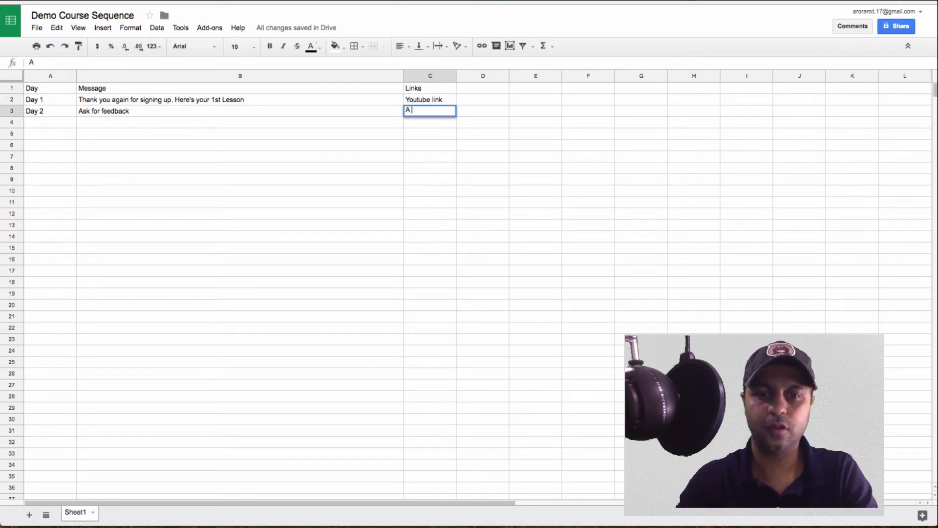
{"action": "type", "text": " specific URL"}
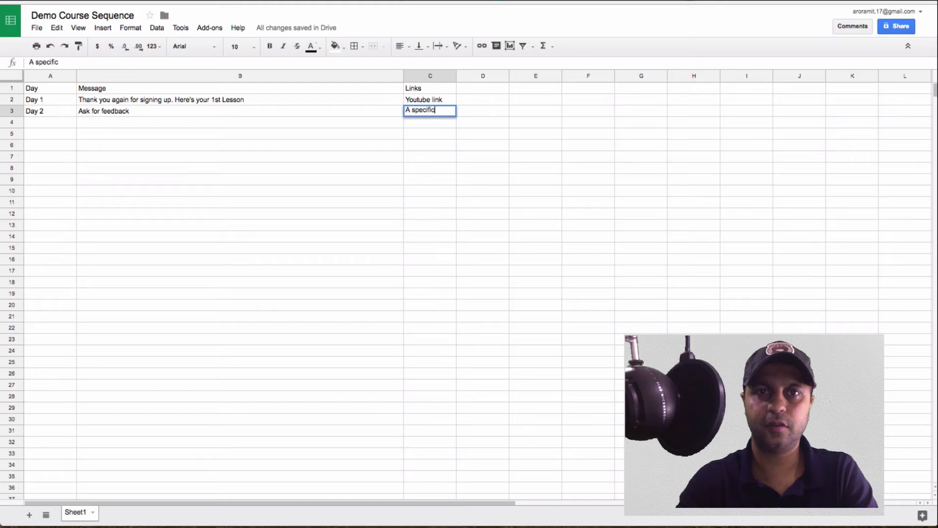
{"action": "key", "text": "Return"}
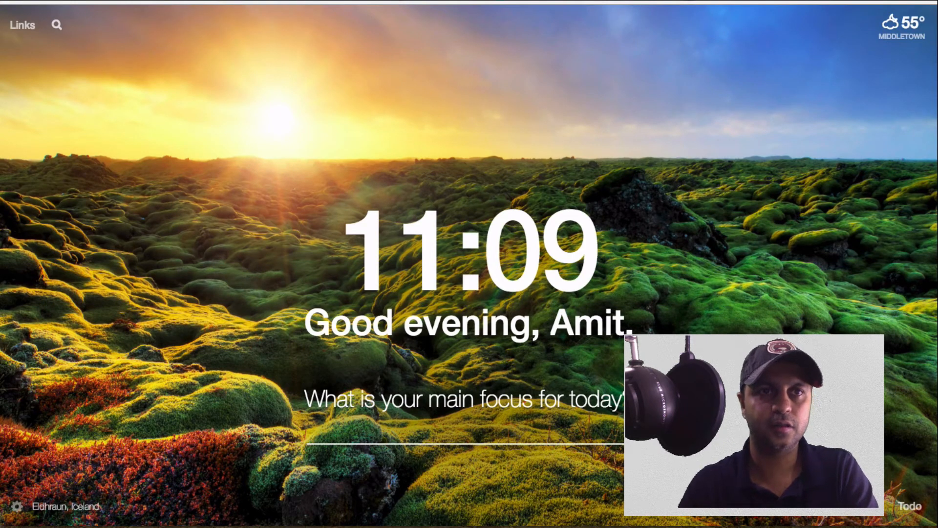
{"action": "left_click", "coordinate": [113, 3]}
{"action": "mouse_move", "coordinate": [179, 2]}
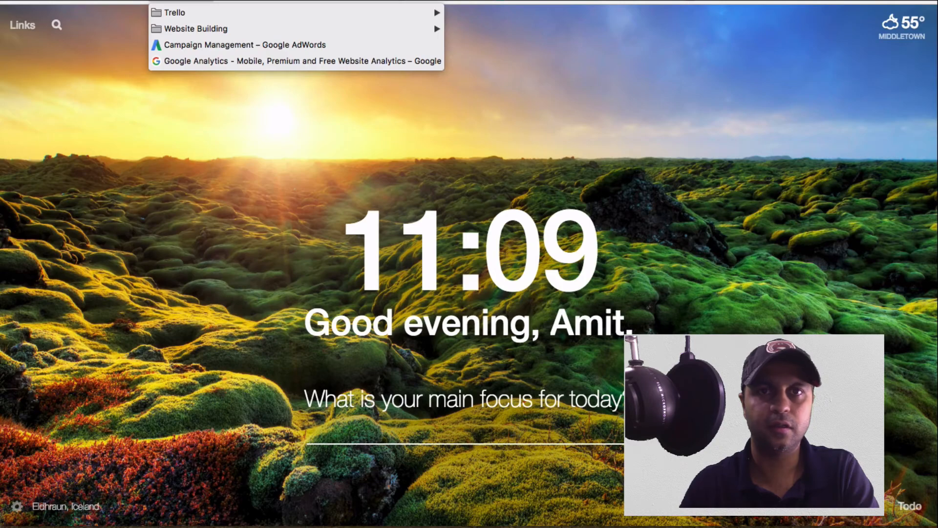
{"action": "left_click", "coordinate": [235, 2]}
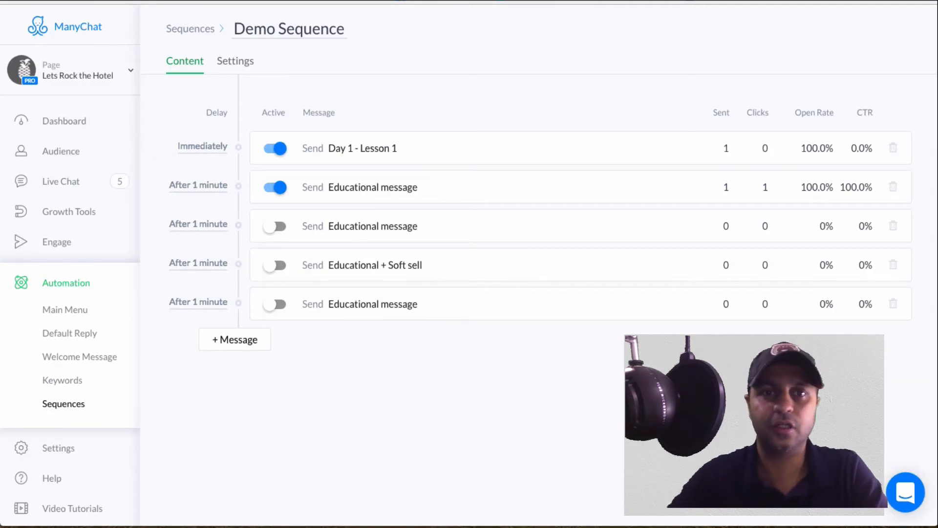
Step: Open the second message of ManyChat's Demo Sequence and rename it "Feedback for Day1 - Lesson 1"
{"action": "left_click", "coordinate": [403, 190]}
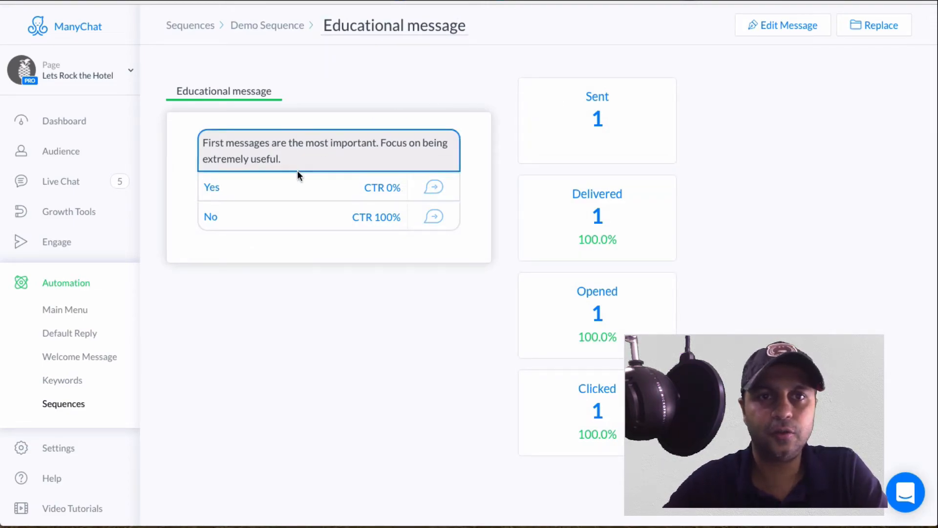
{"action": "left_click", "coordinate": [791, 25]}
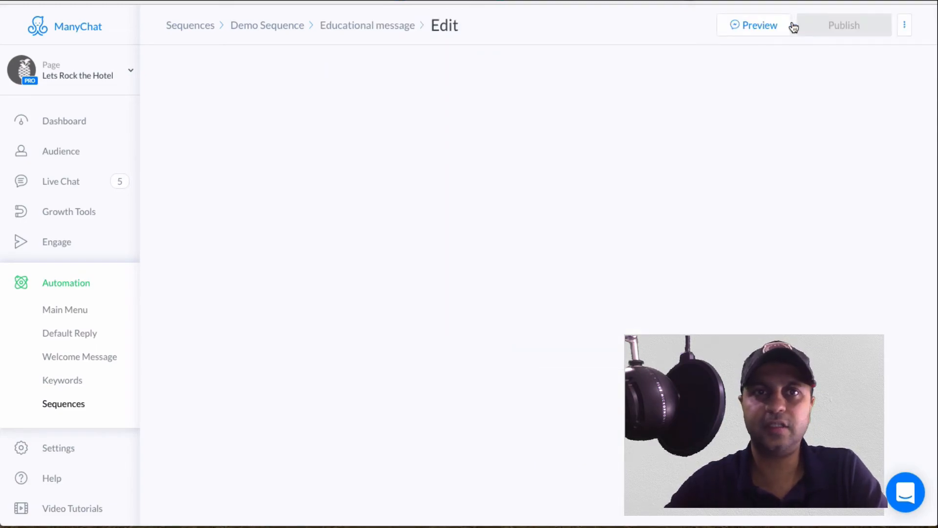
{"action": "left_click", "coordinate": [350, 25]}
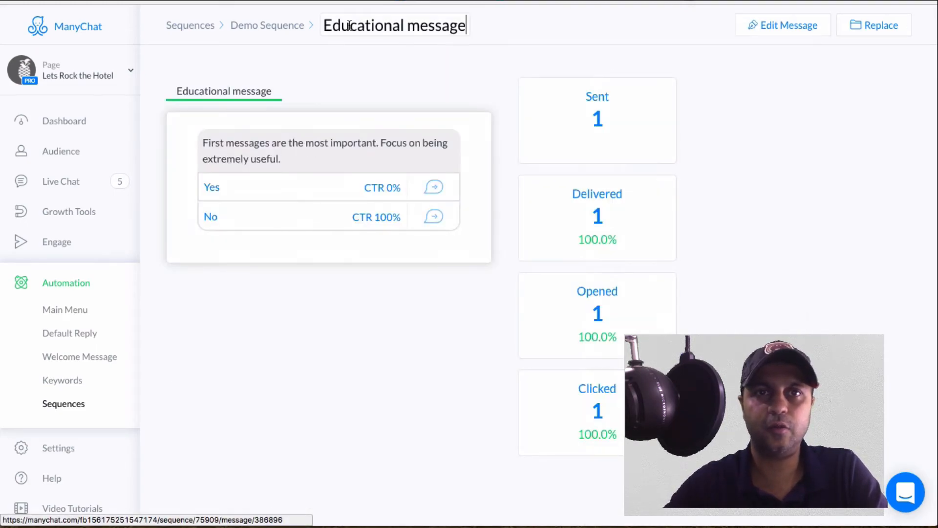
{"action": "left_click", "coordinate": [350, 26]}
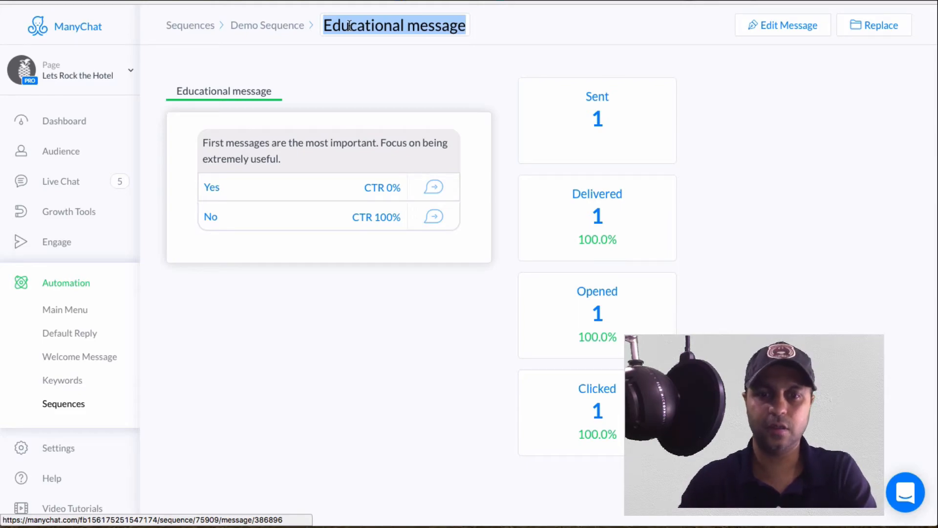
{"action": "type", "text": "Feedback for Day1 - Lesson 1"}
{"action": "key", "text": "Return"}
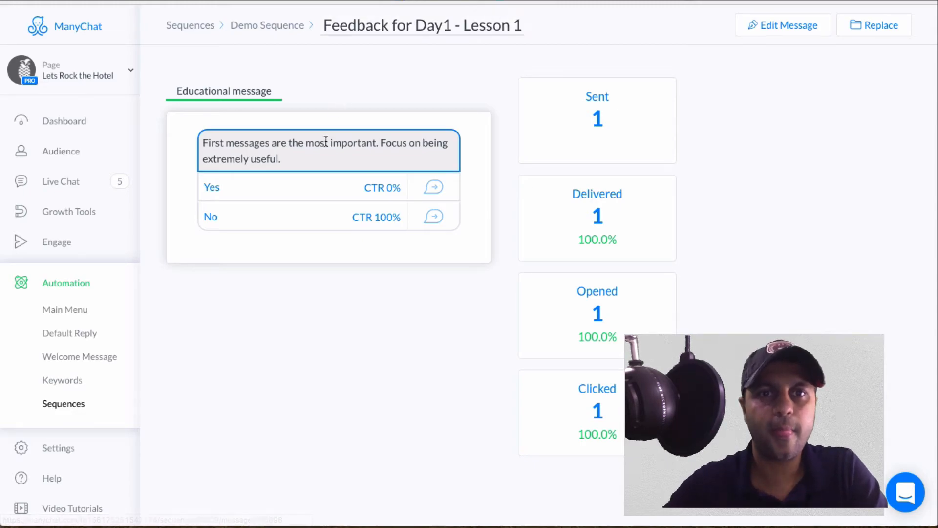
Step: Edit the feedback message and replace its text with "Hey [First Name] what did you think of Lesson 1?", using the First Name variable
{"action": "left_click", "coordinate": [823, 30]}
{"action": "left_click", "coordinate": [349, 164]}
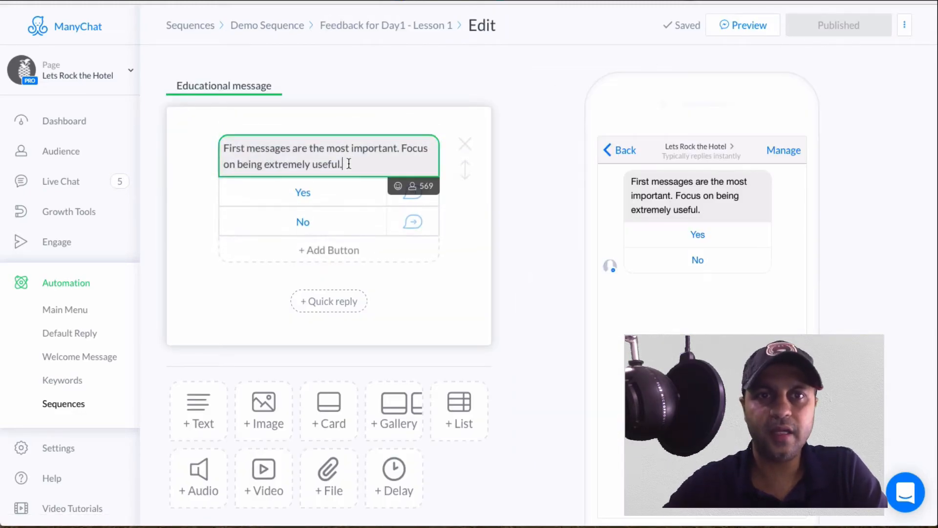
{"action": "key", "text": "ctrl+a"}
{"action": "type", "text": "Hey"}
{"action": "left_click", "coordinate": [413, 179]}
{"action": "left_click", "coordinate": [292, 218]}
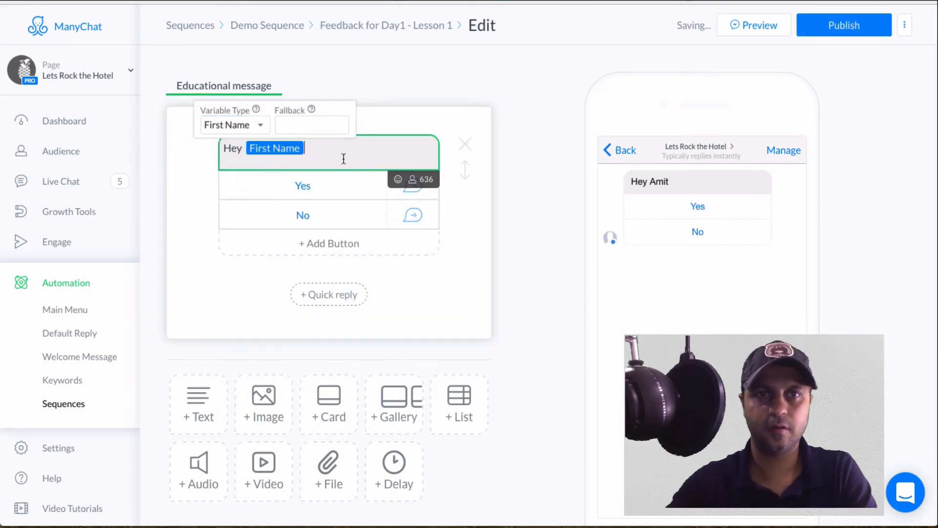
{"action": "type", "text": "what"}
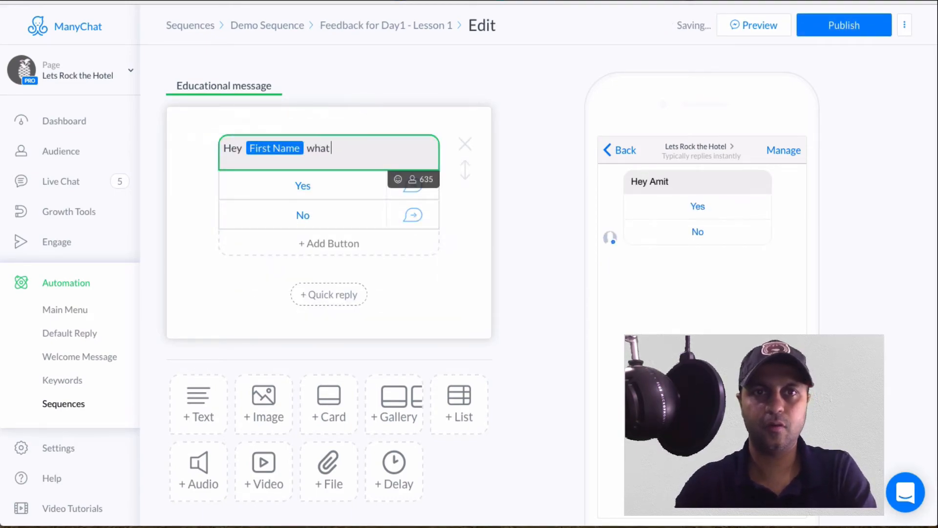
{"action": "type", "text": " did you think of the"}
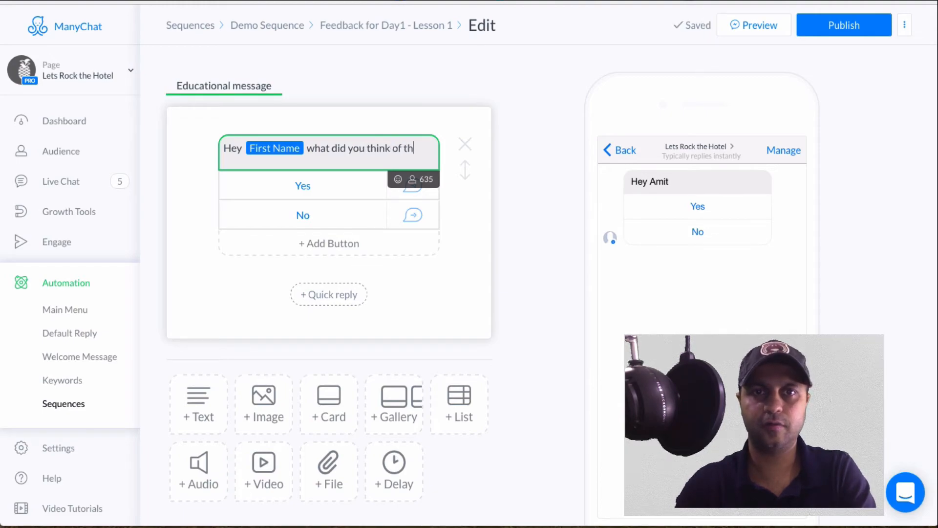
{"action": "key", "text": "BackSpace"}
{"action": "key", "text": "BackSpace"}
{"action": "key", "text": "BackSpace"}
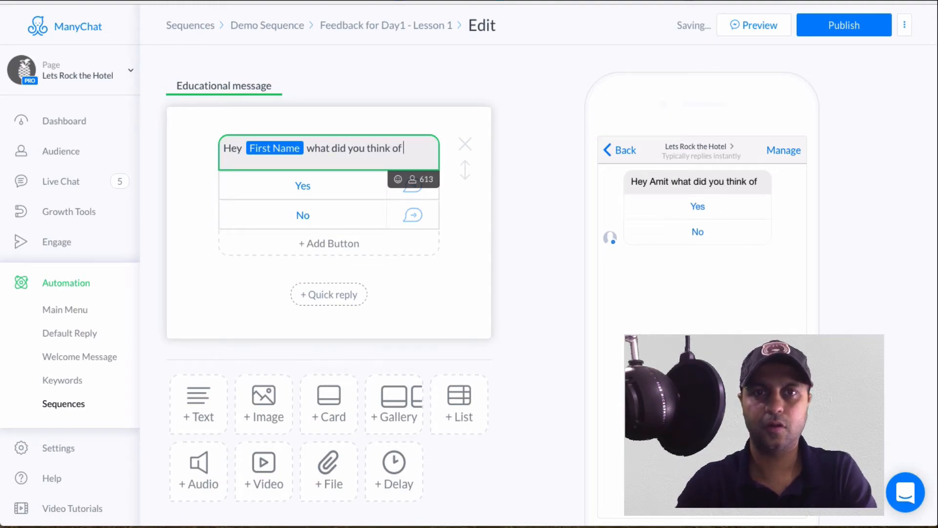
{"action": "type", "text": "Lesson 1?"}
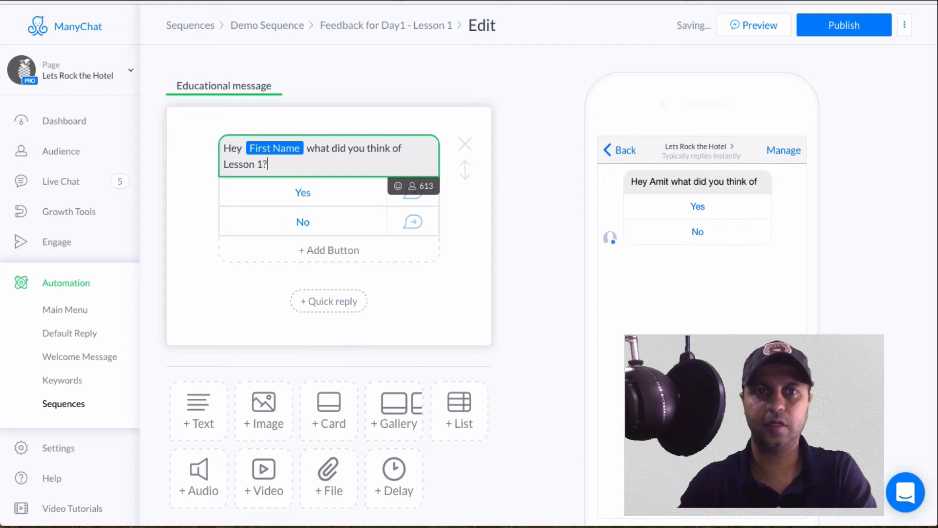
Step: Delete the Yes and No buttons from the feedback message
{"action": "left_click", "coordinate": [344, 192]}
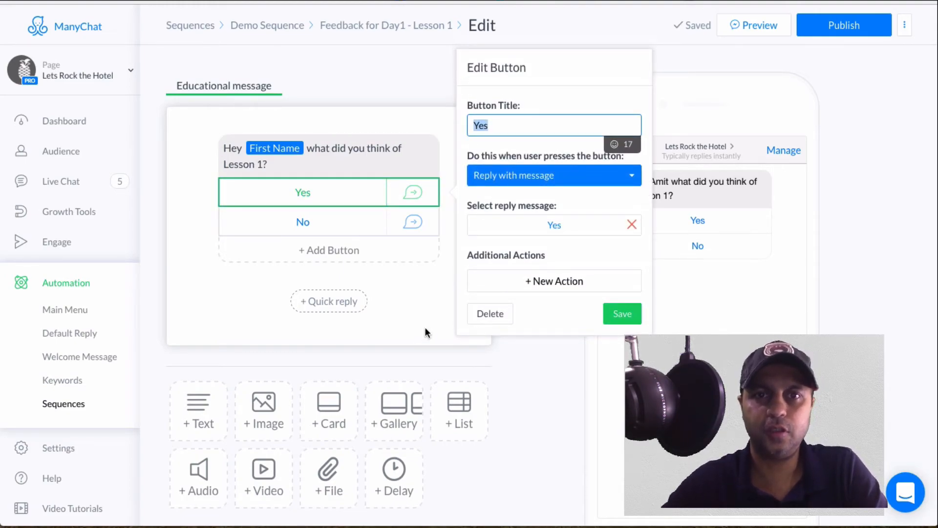
{"action": "left_click", "coordinate": [417, 308]}
{"action": "left_click", "coordinate": [349, 197]}
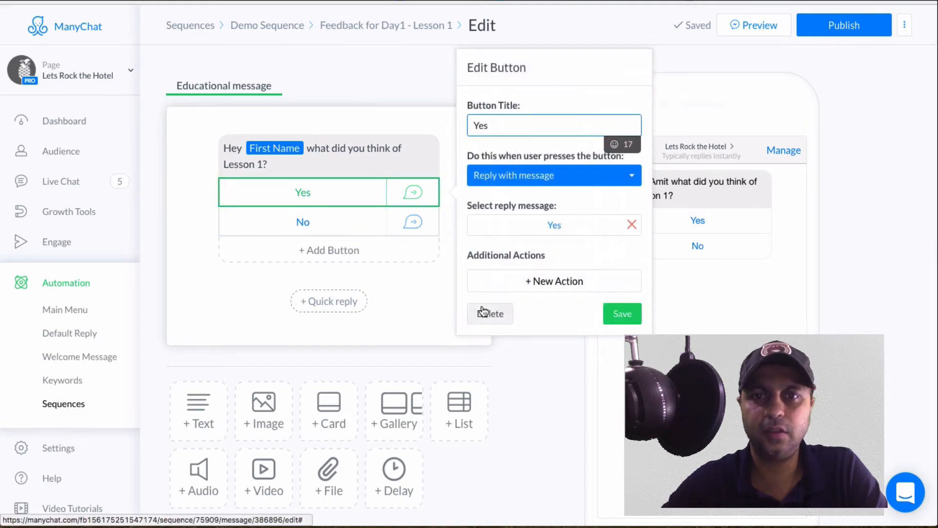
{"action": "left_click", "coordinate": [483, 312]}
{"action": "left_click", "coordinate": [349, 202]}
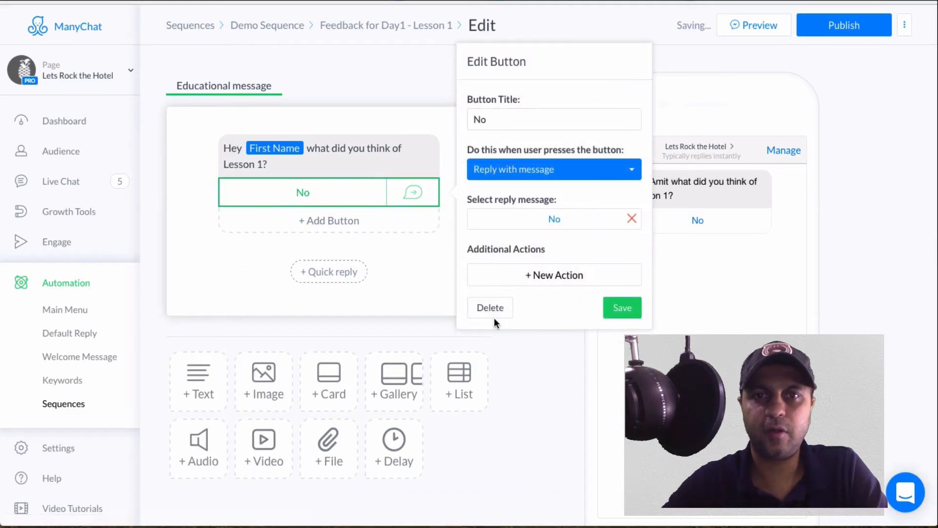
{"action": "left_click", "coordinate": [493, 309]}
Step: Add two quick replies to the feedback message: "Loved It!" and "Eh - it was ok"
{"action": "left_click", "coordinate": [330, 243]}
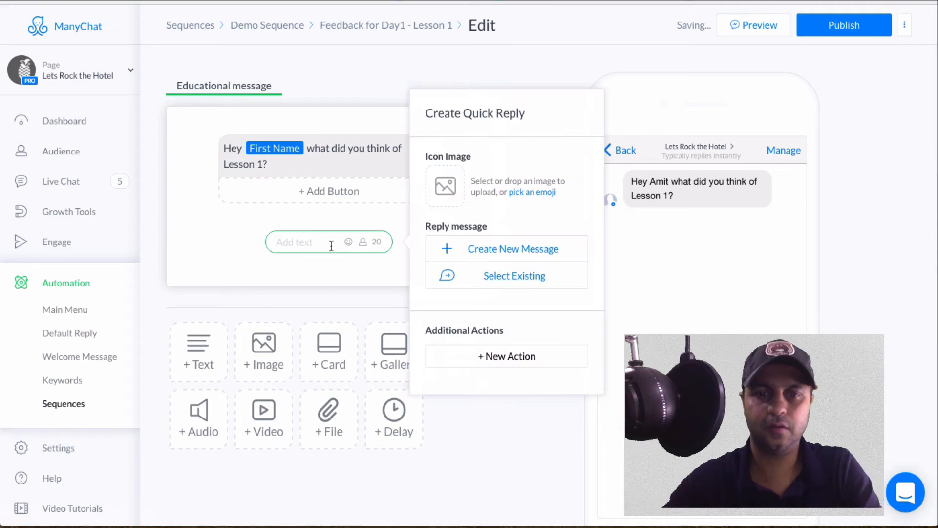
{"action": "type", "text": "Loved It!"}
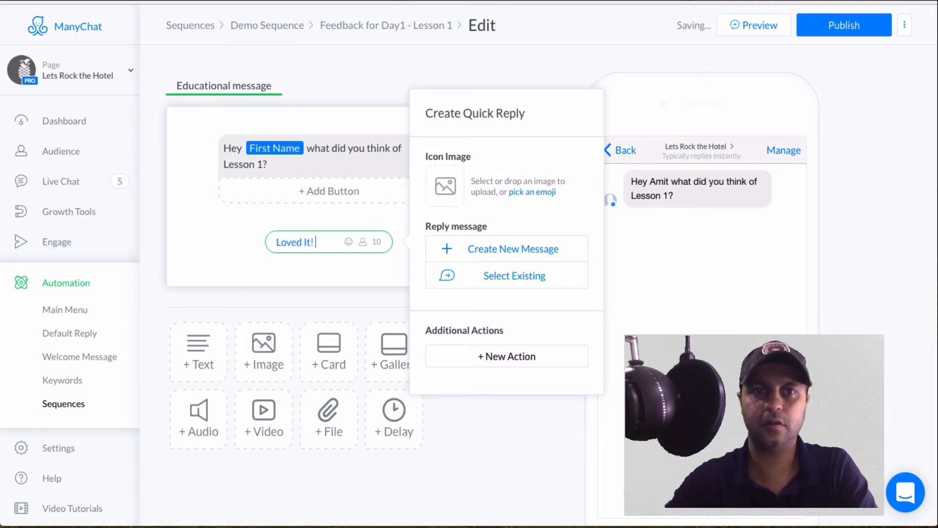
{"action": "left_click", "coordinate": [391, 268]}
{"action": "left_click", "coordinate": [375, 240]}
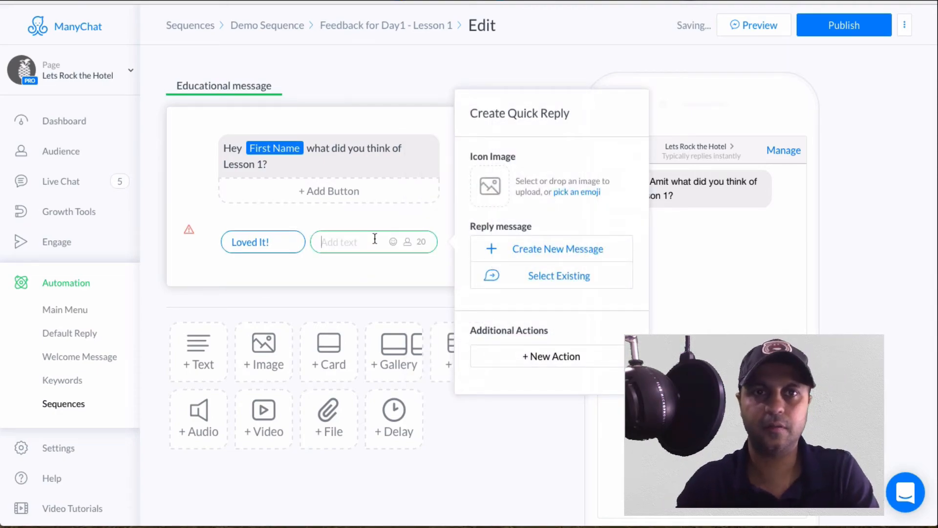
{"action": "type", "text": "Eh -"}
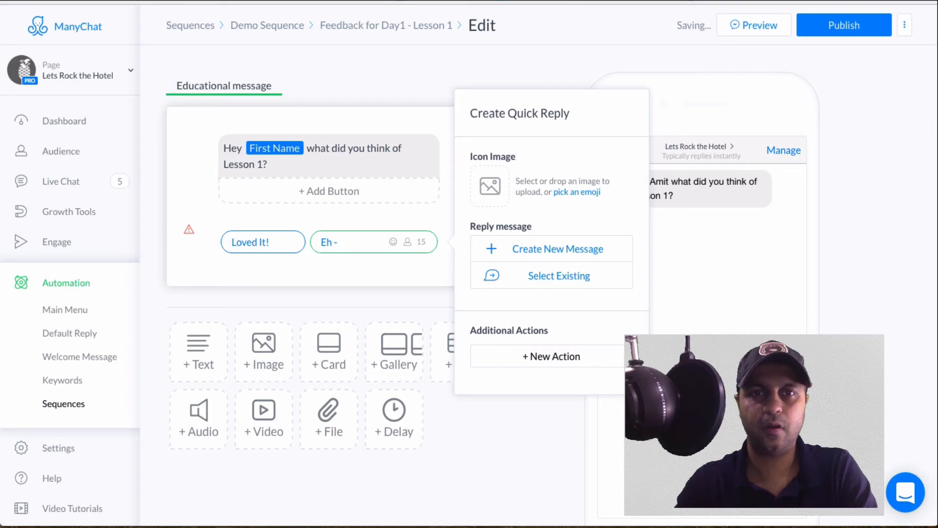
{"action": "type", "text": " it was ok"}
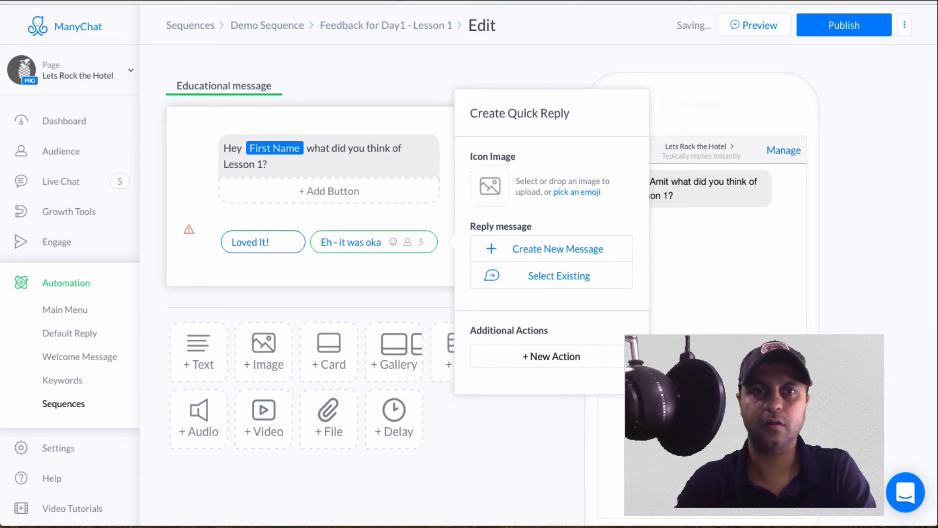
Step: Replace the exclamation mark in the "Loved It!" quick reply with the heart-eyes emoji
{"action": "left_click", "coordinate": [289, 245]}
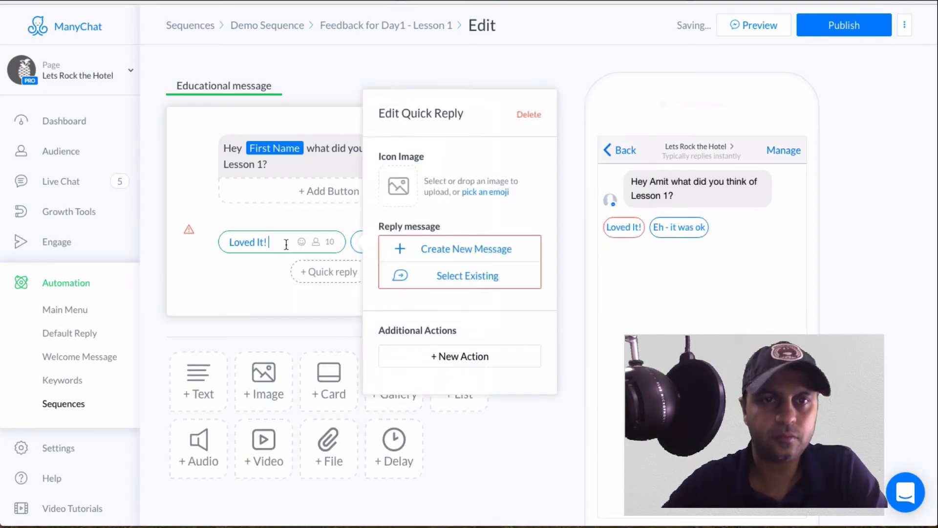
{"action": "key", "text": "BackSpace"}
{"action": "left_click", "coordinate": [302, 247]}
{"action": "scroll", "coordinate": [416, 261], "scroll_direction": "down", "scroll_amount": 3}
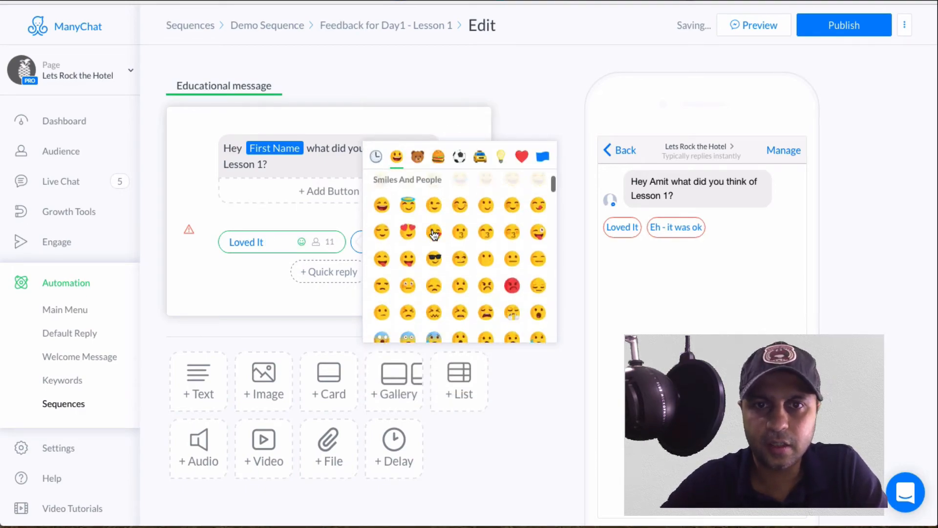
{"action": "left_click", "coordinate": [408, 232]}
{"action": "left_click", "coordinate": [262, 292]}
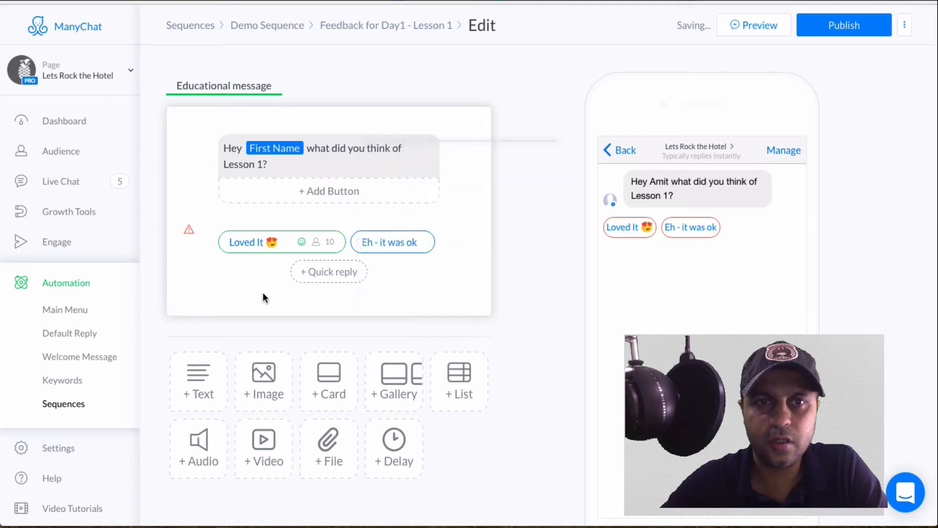
Step: Add the neutral-face emoji to the end of the "Eh - it was ok" quick reply
{"action": "left_click", "coordinate": [362, 246]}
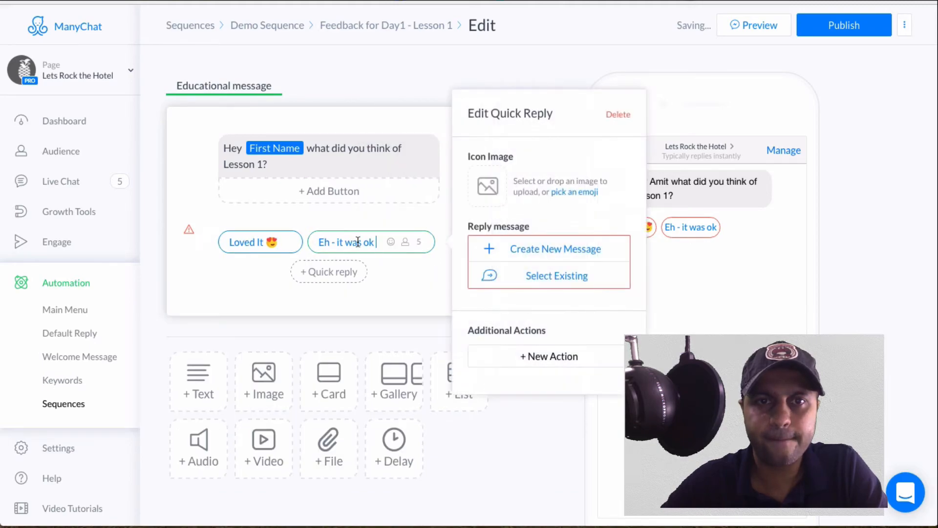
{"action": "left_click", "coordinate": [393, 242]}
{"action": "scroll", "coordinate": [569, 312], "scroll_direction": "down", "scroll_amount": 3}
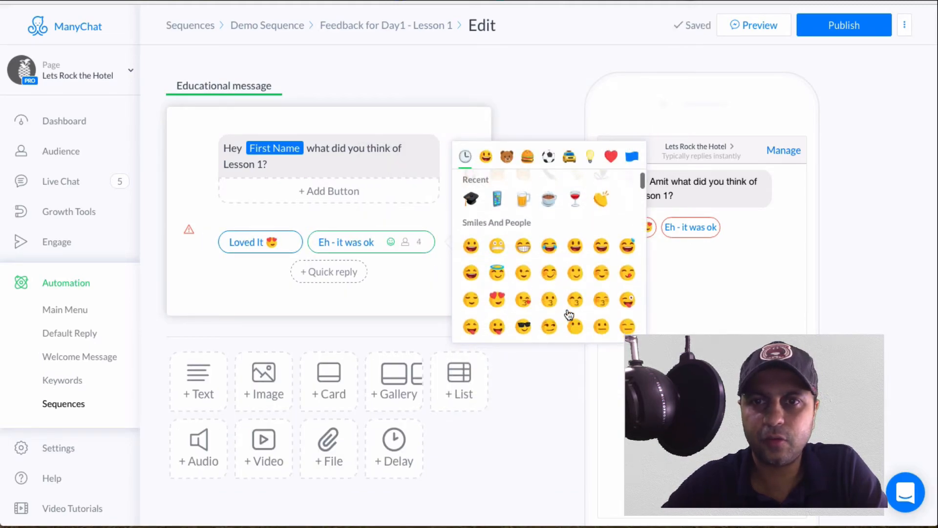
{"action": "left_click", "coordinate": [600, 280]}
{"action": "left_click", "coordinate": [261, 285]}
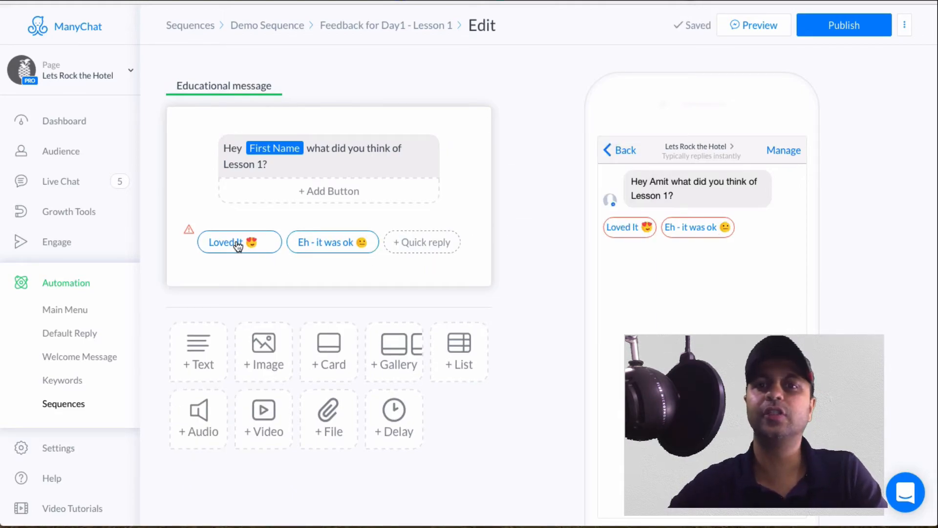
Step: Create a new reply message for the "Loved It" quick reply, starting with "Cool" and the sunglasses emoji
{"action": "mouse_move", "coordinate": [619, 233]}
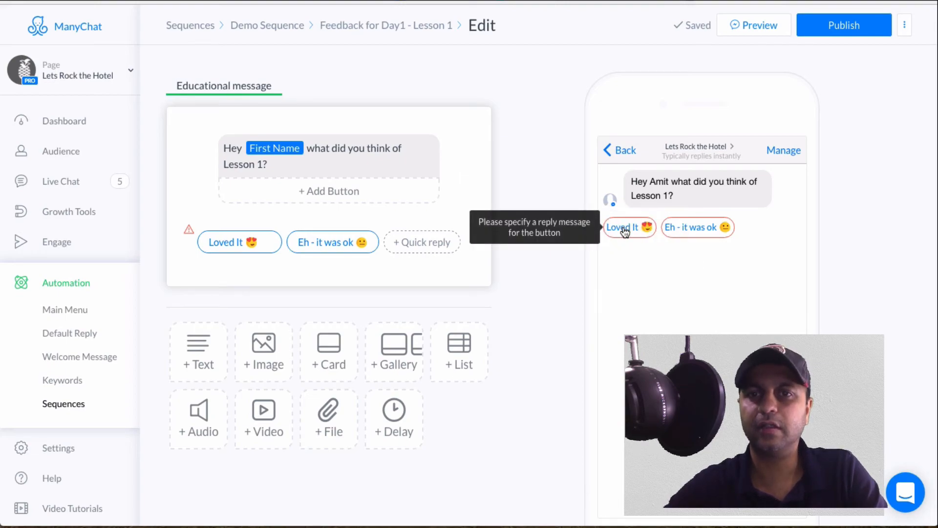
{"action": "mouse_move", "coordinate": [692, 233]}
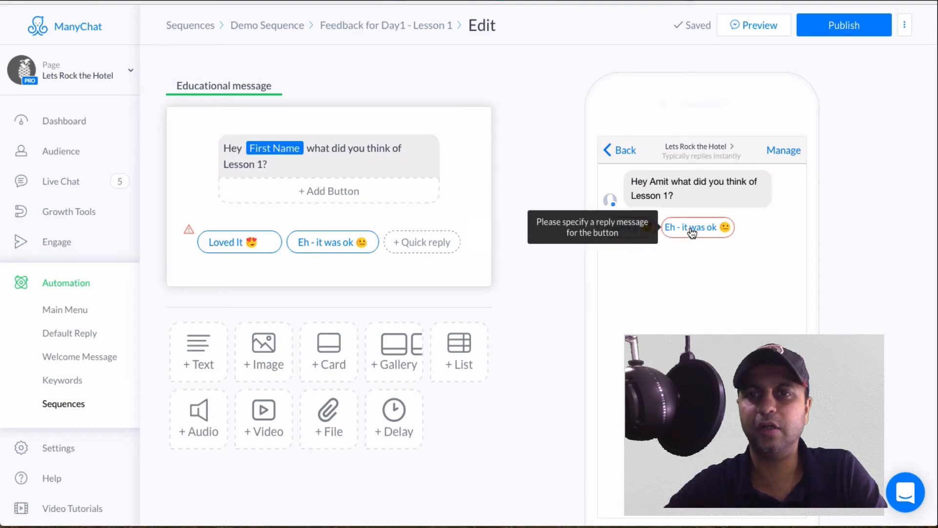
{"action": "left_click", "coordinate": [226, 249]}
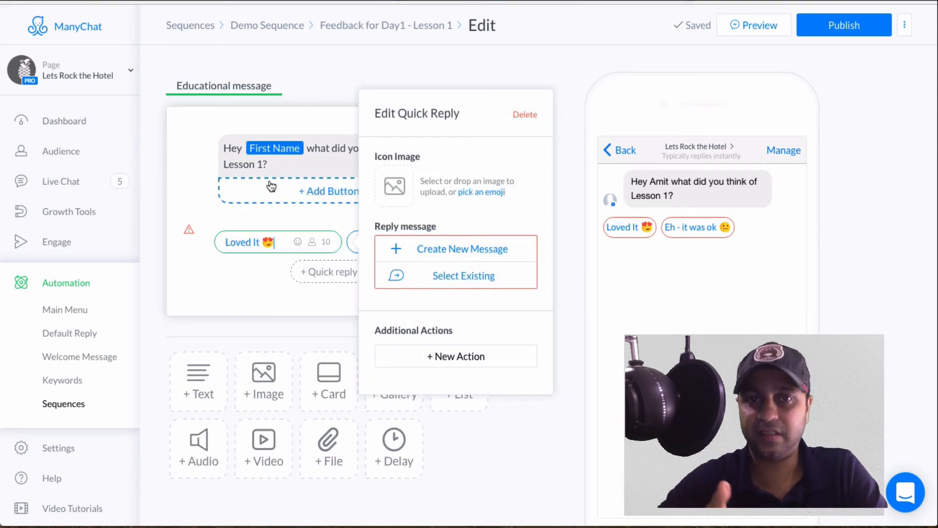
{"action": "left_click", "coordinate": [426, 248]}
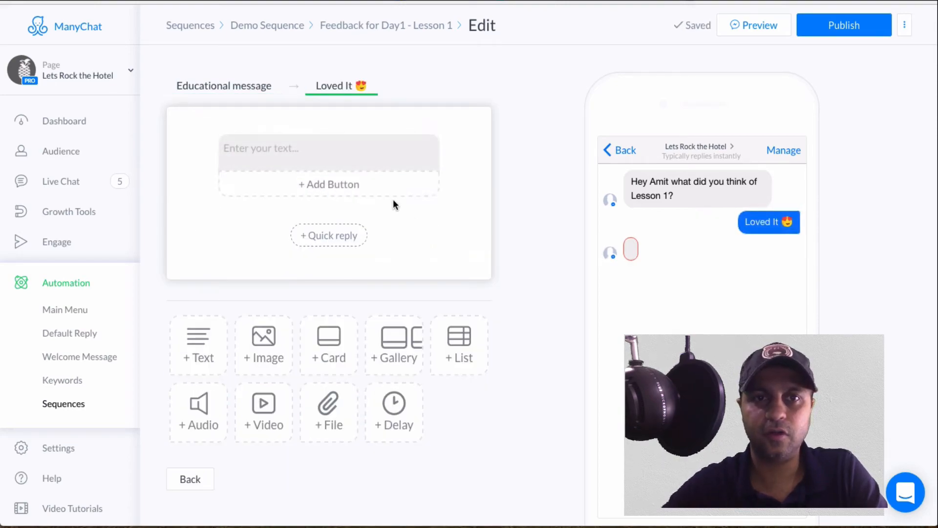
{"action": "type", "text": "Cool"}
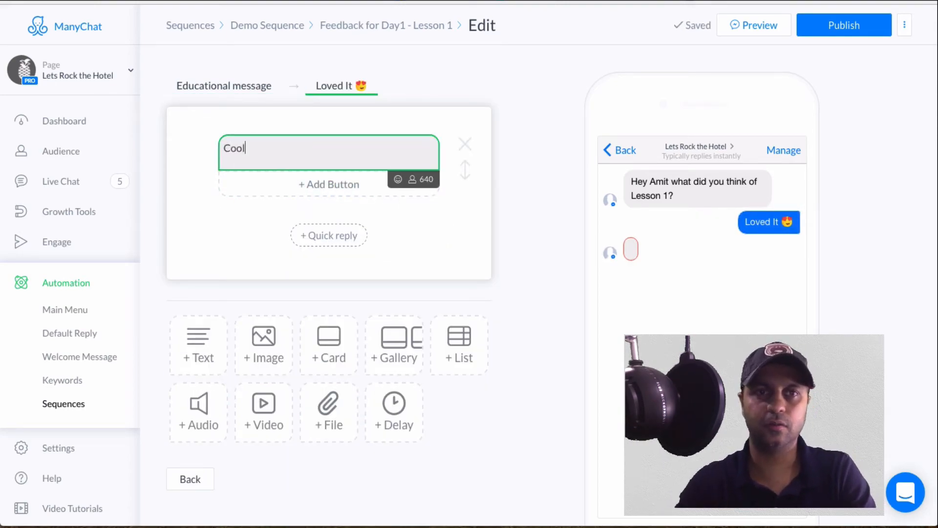
{"action": "left_click", "coordinate": [398, 179]}
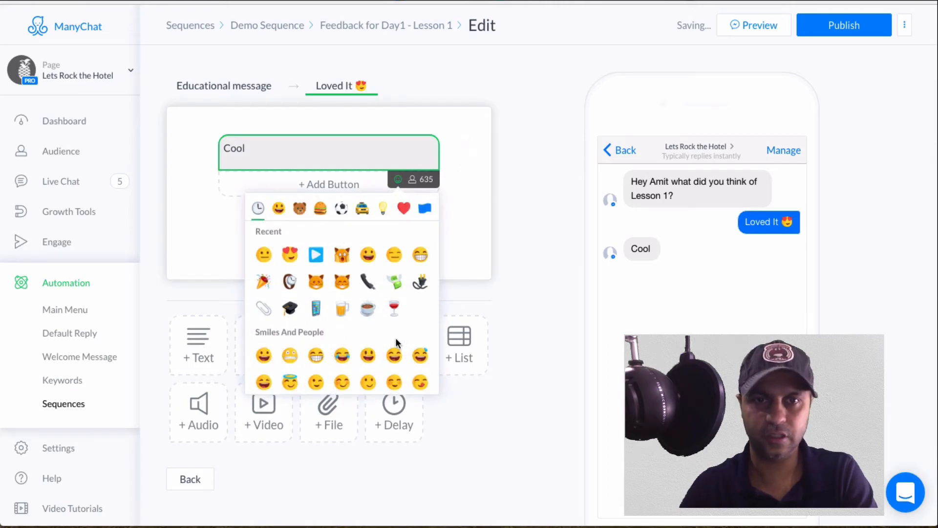
{"action": "scroll", "coordinate": [394, 338], "scroll_direction": "down", "scroll_amount": 3}
{"action": "left_click", "coordinate": [316, 285]}
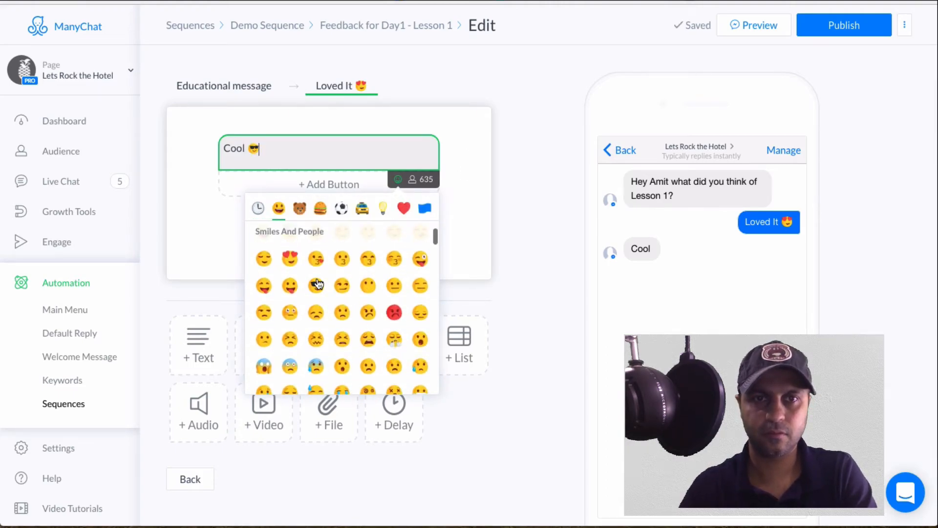
Step: Continue the "Loved It" reply with "Thank you for your feedback. Lesson 2 is coming out tomorrow. Talk to you then!"
{"action": "left_click", "coordinate": [297, 158]}
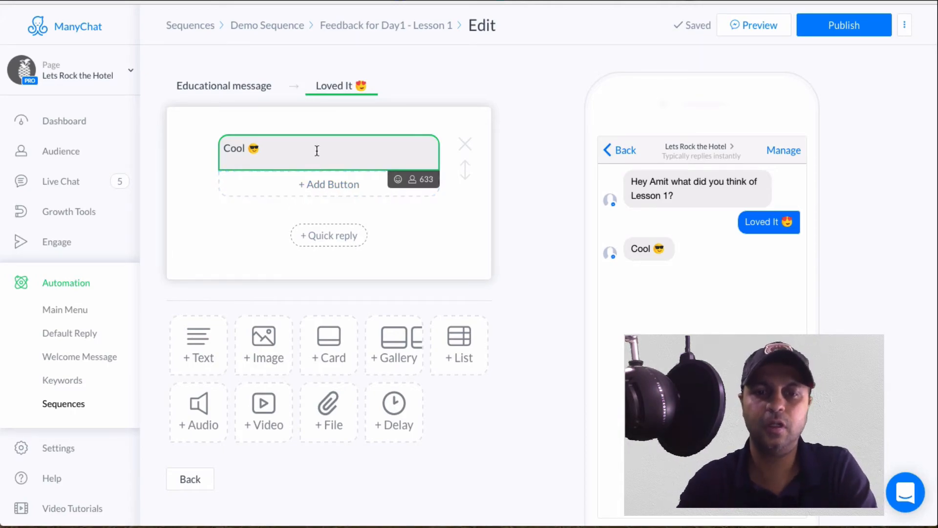
{"action": "type", "text": "Thank you for your bee"}
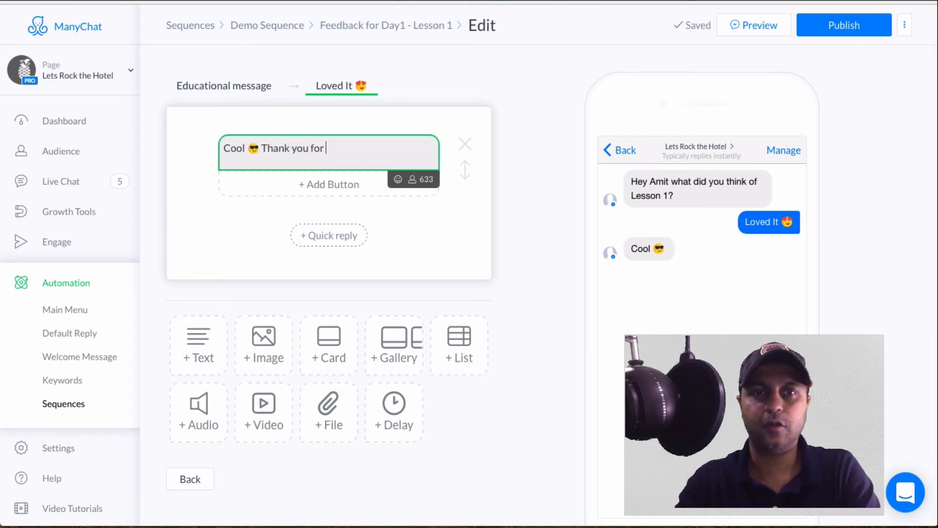
{"action": "key", "text": "BackSpace"}
{"action": "key", "text": "BackSpace"}
{"action": "key", "text": "BackSpace"}
{"action": "type", "text": "fee"}
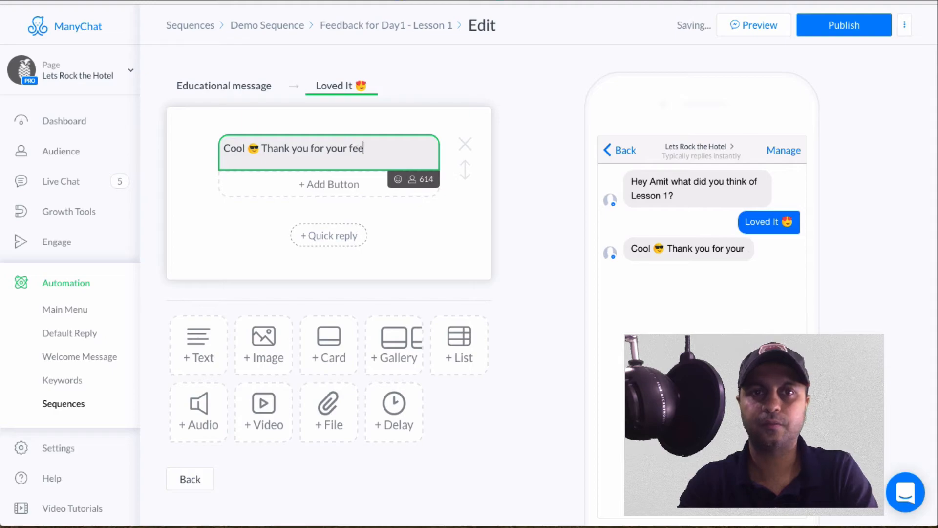
{"action": "type", "text": "dback. Les"}
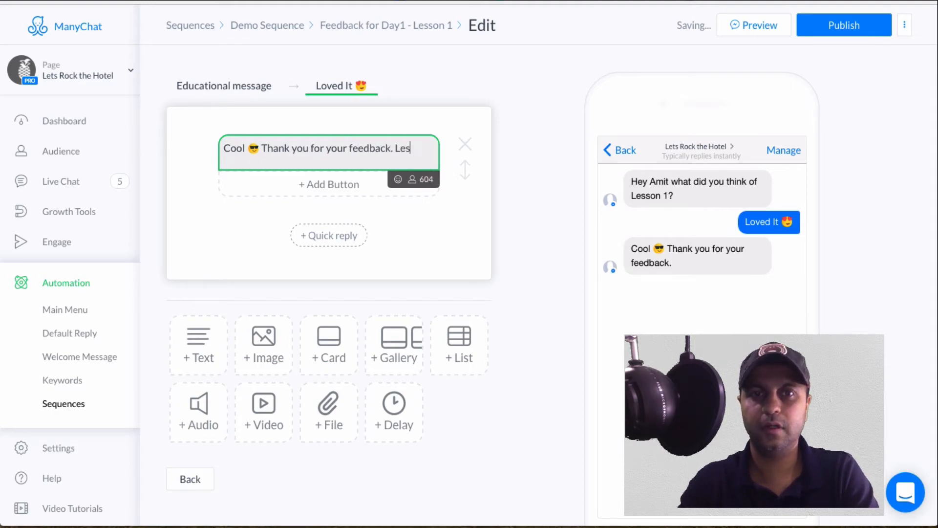
{"action": "type", "text": "son 2 is coming"}
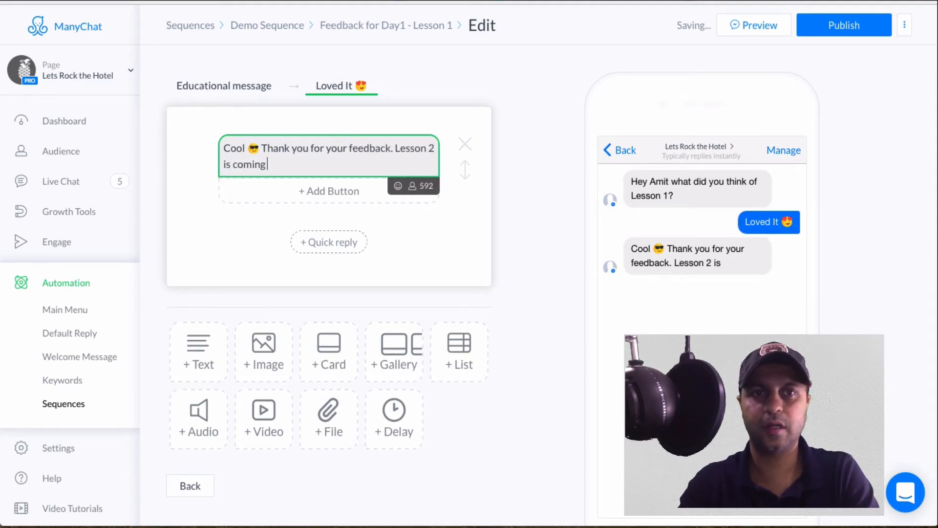
{"action": "type", "text": " out tomorrow."}
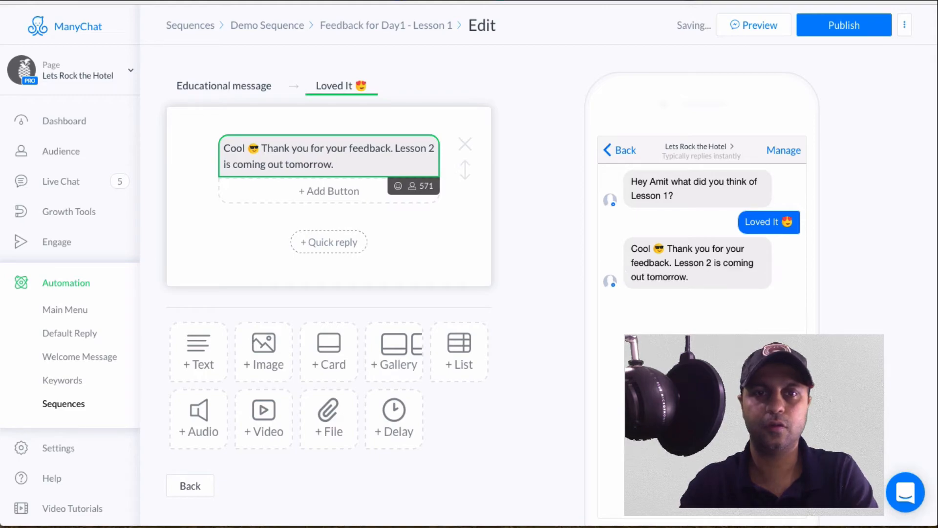
{"action": "type", "text": " Talk to you"}
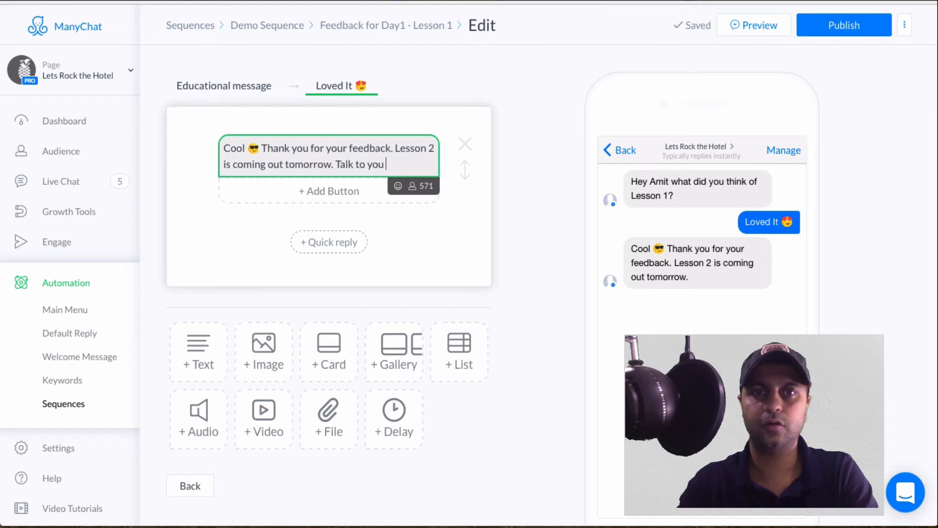
{"action": "type", "text": " then!"}
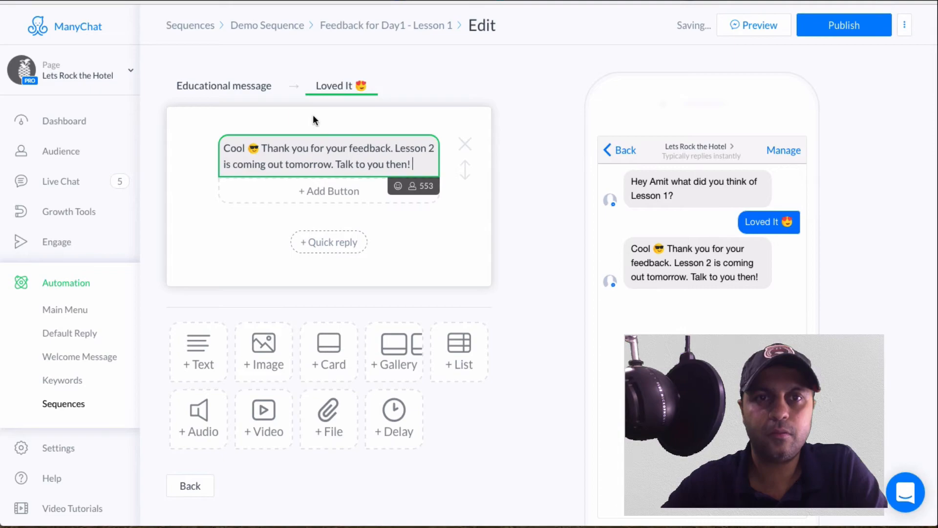
Step: Create a reply message for the "Eh - it was ok" quick reply reading "Sorry to hear! Could you tell me how we can improve it for next time?"
{"action": "left_click", "coordinate": [256, 93]}
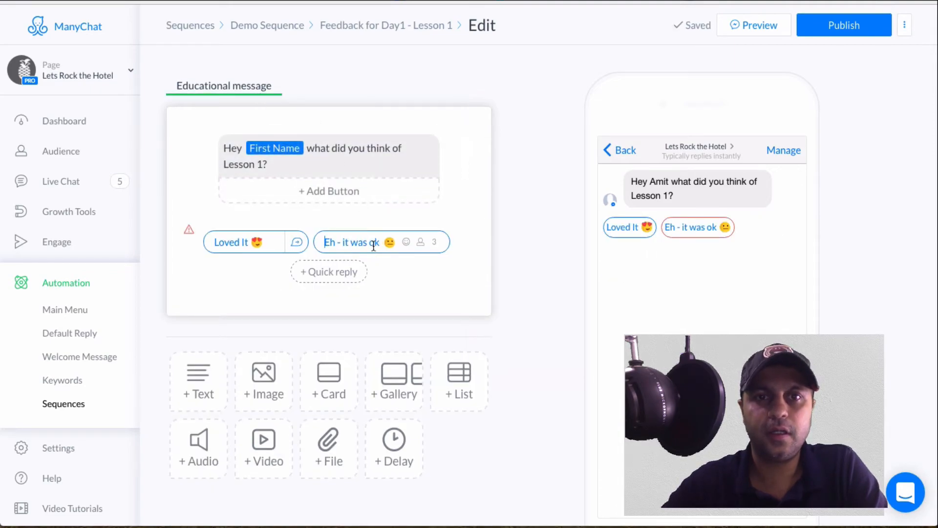
{"action": "left_click", "coordinate": [374, 245]}
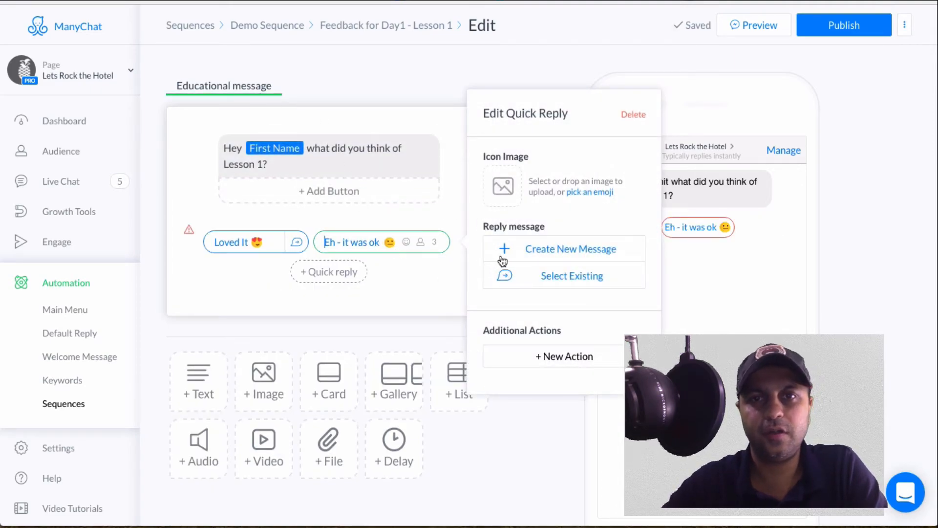
{"action": "left_click", "coordinate": [572, 252]}
{"action": "left_click", "coordinate": [309, 143]}
{"action": "type", "text": "Sor"}
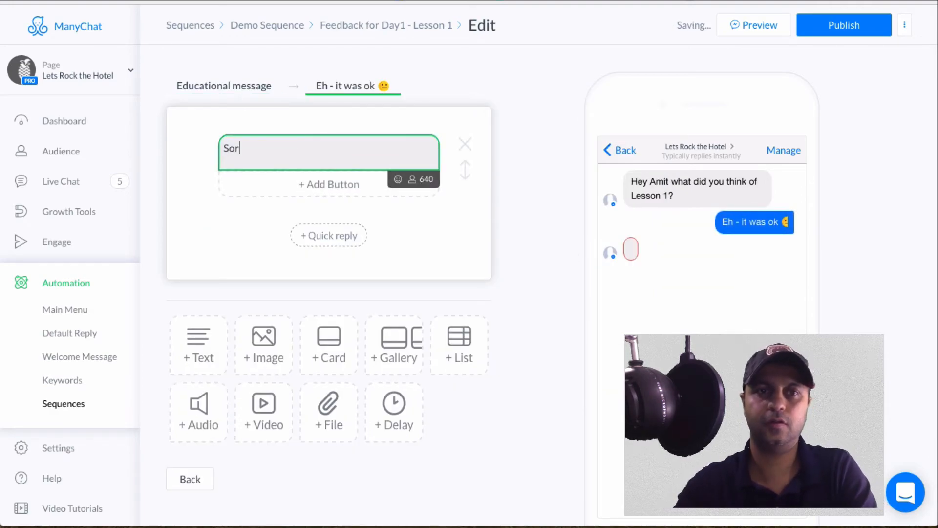
{"action": "type", "text": "ry to hear! Could you tell me how we c"}
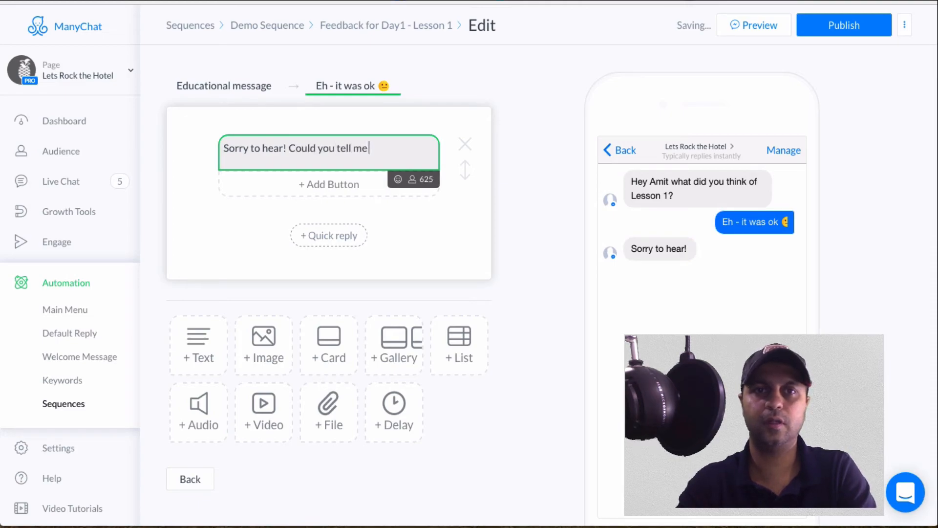
{"action": "type", "text": "improve it"}
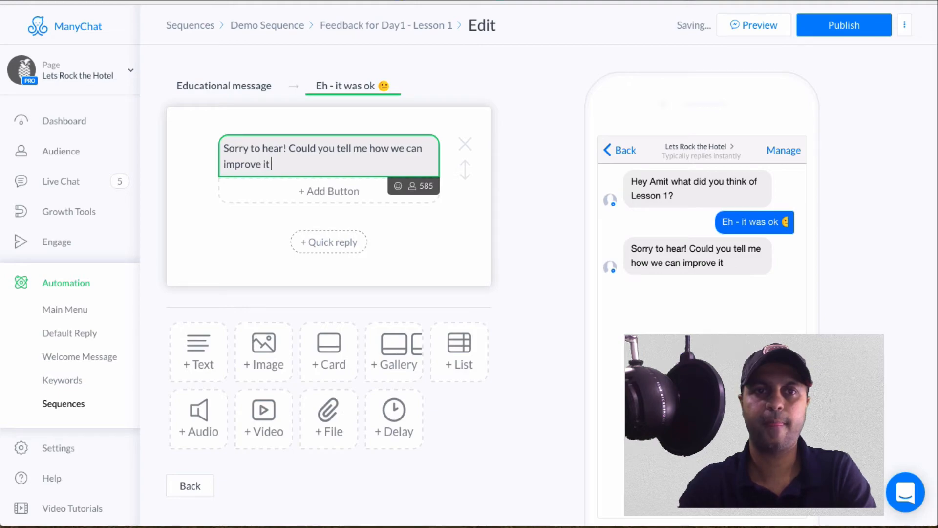
{"action": "type", "text": " for next time?"}
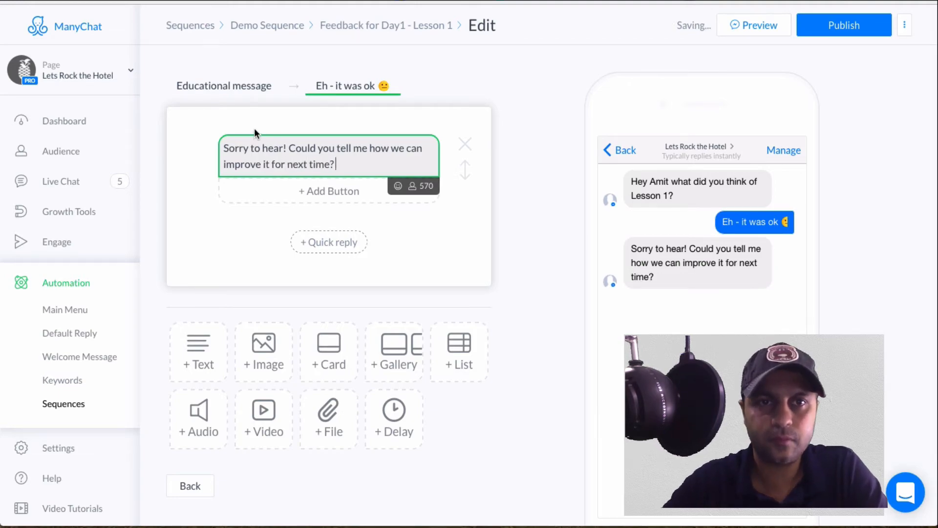
Step: Replace the exclamation mark after "Sorry to hear" with the disappointed-face emoji
{"action": "left_click", "coordinate": [285, 148]}
{"action": "key", "text": "BackSpace"}
{"action": "left_click", "coordinate": [398, 186]}
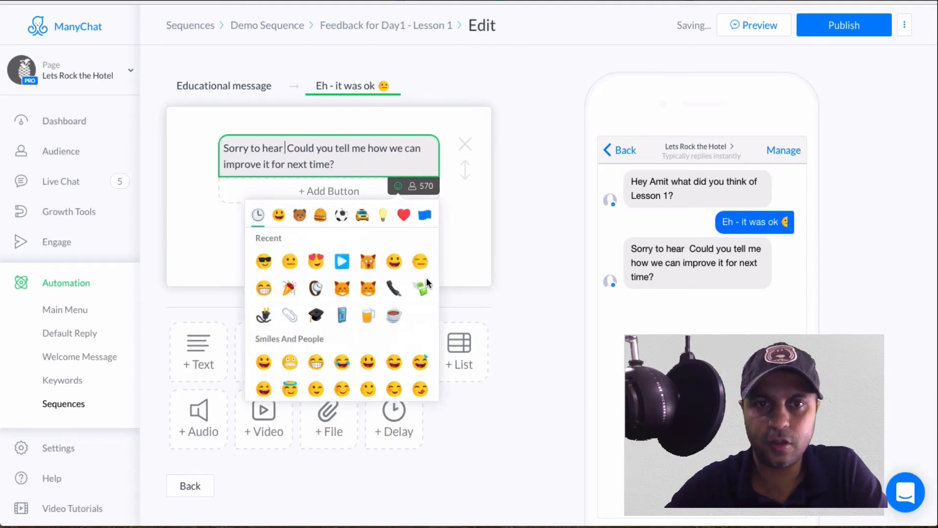
{"action": "scroll", "coordinate": [393, 295], "scroll_direction": "down", "scroll_amount": 1}
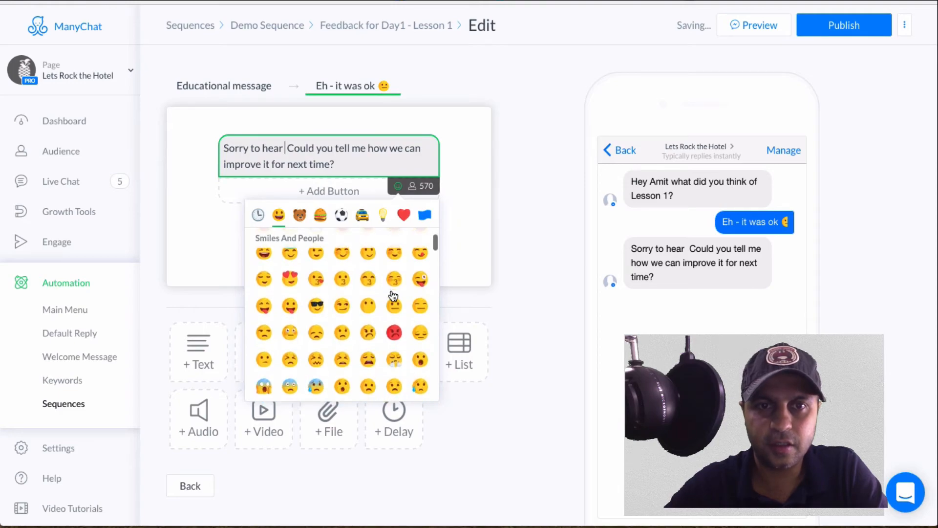
{"action": "left_click", "coordinate": [316, 332]}
{"action": "left_click", "coordinate": [207, 207]}
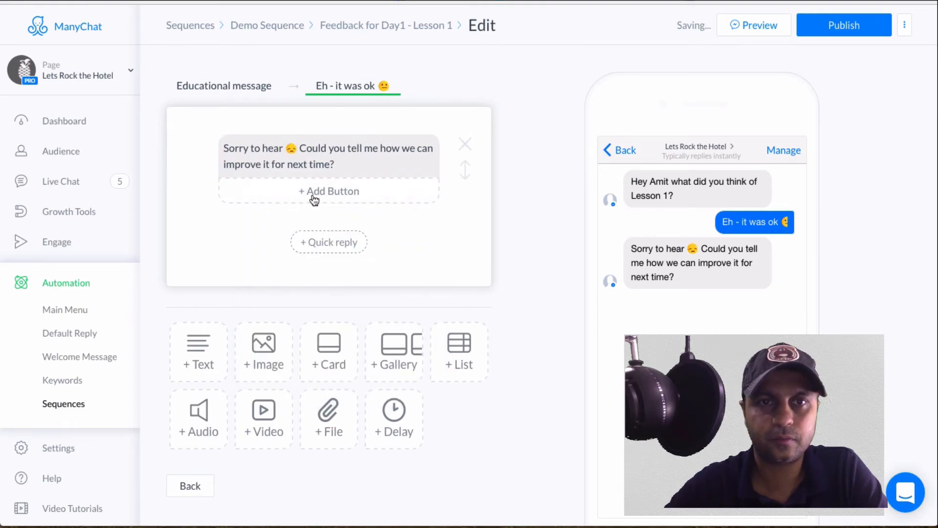
Step: Publish the changes to the Day 1 - Lesson 1 feedback message and return to the Demo Sequence's message list
{"action": "left_click", "coordinate": [239, 94]}
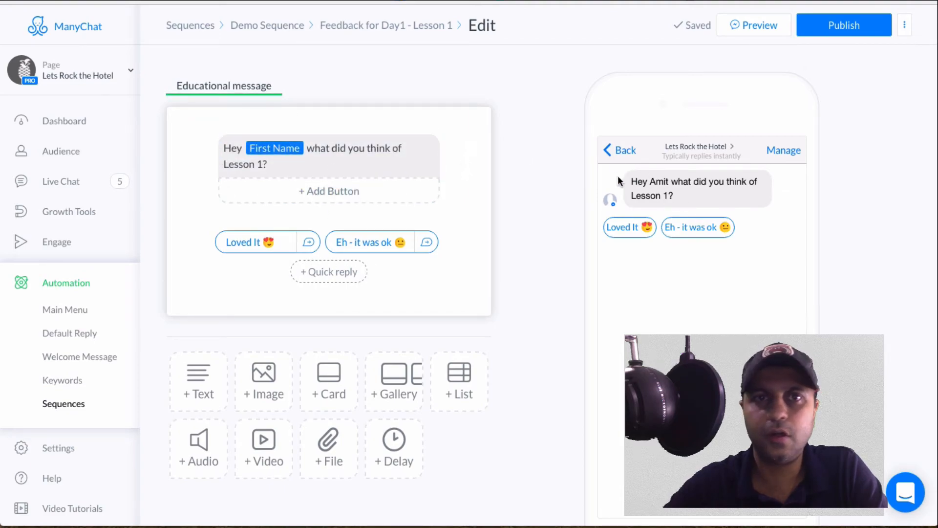
{"action": "left_click", "coordinate": [389, 27]}
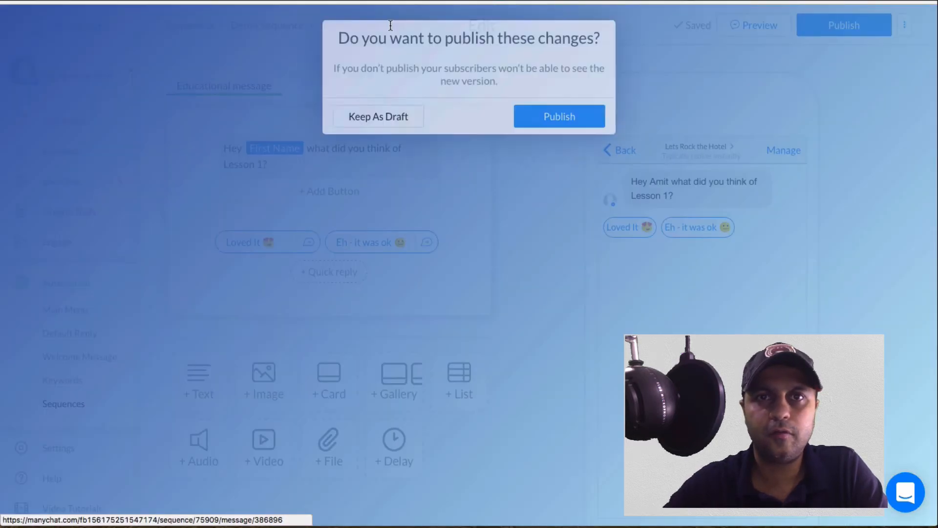
{"action": "left_click", "coordinate": [565, 121]}
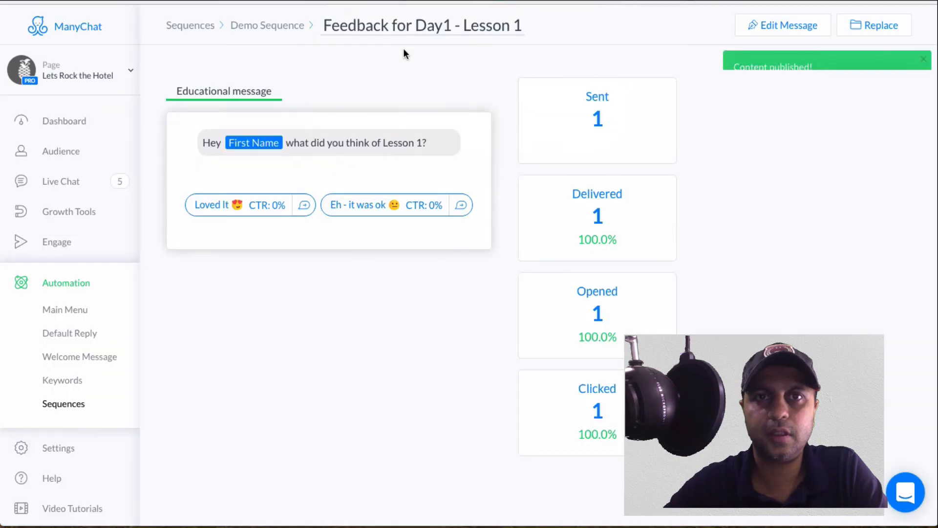
{"action": "left_click", "coordinate": [280, 30]}
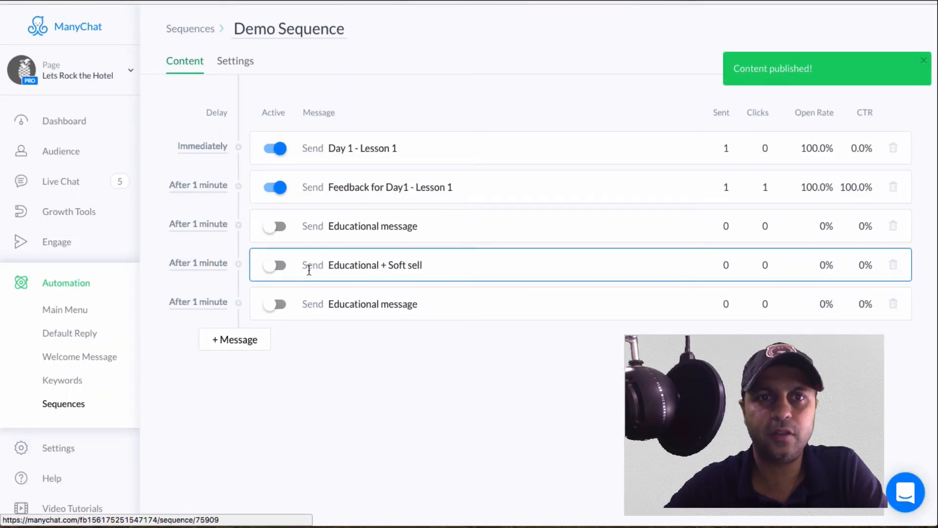
Step: Delete the three inactive messages below the Day 1 - Lesson 1 feedback message from the sequence
{"action": "left_click", "coordinate": [893, 226]}
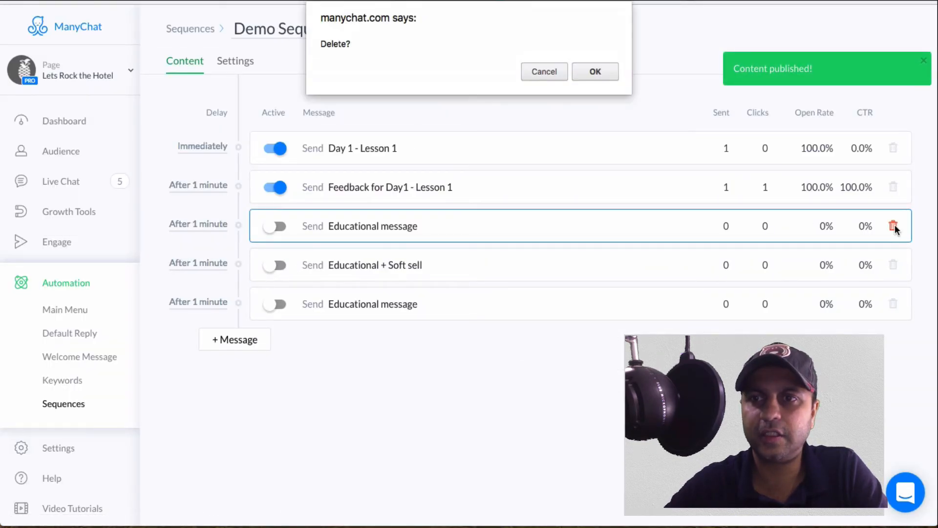
{"action": "left_click", "coordinate": [595, 72]}
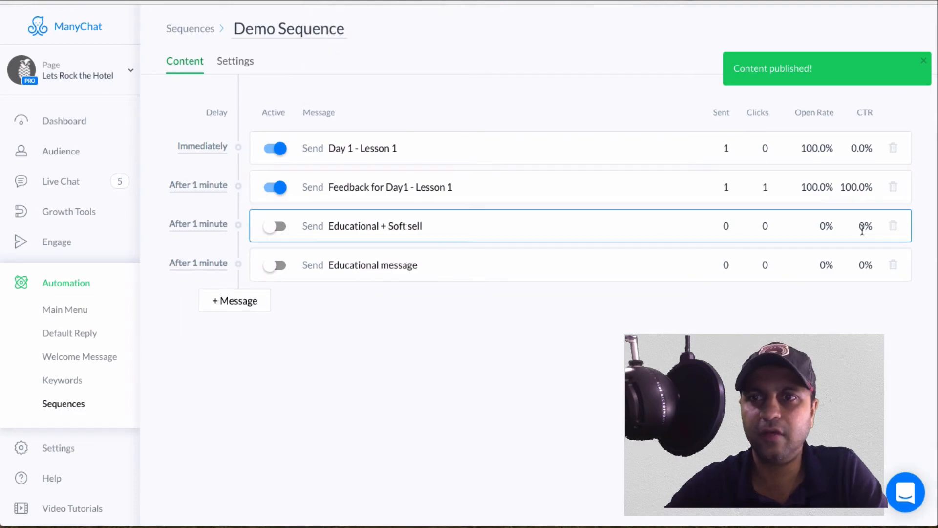
{"action": "left_click", "coordinate": [894, 226]}
{"action": "left_click", "coordinate": [595, 72]}
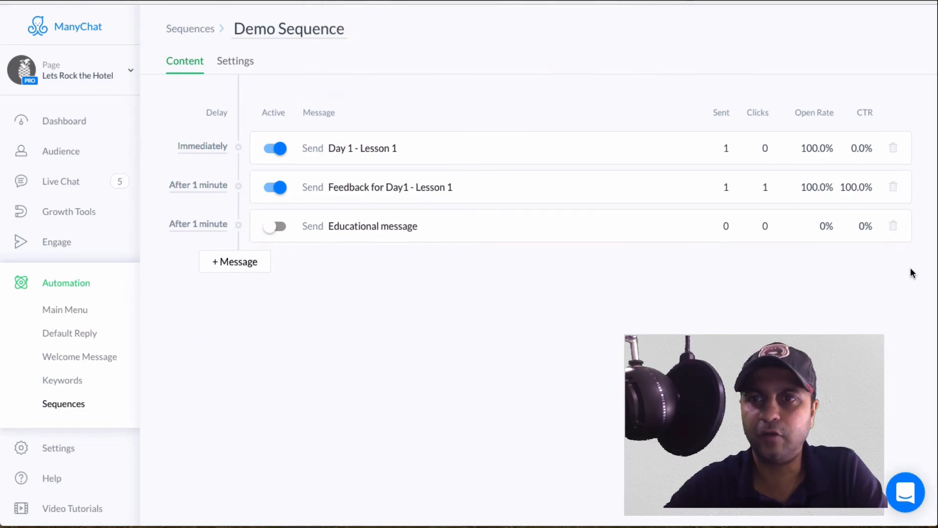
{"action": "left_click", "coordinate": [894, 226]}
{"action": "left_click", "coordinate": [599, 69]}
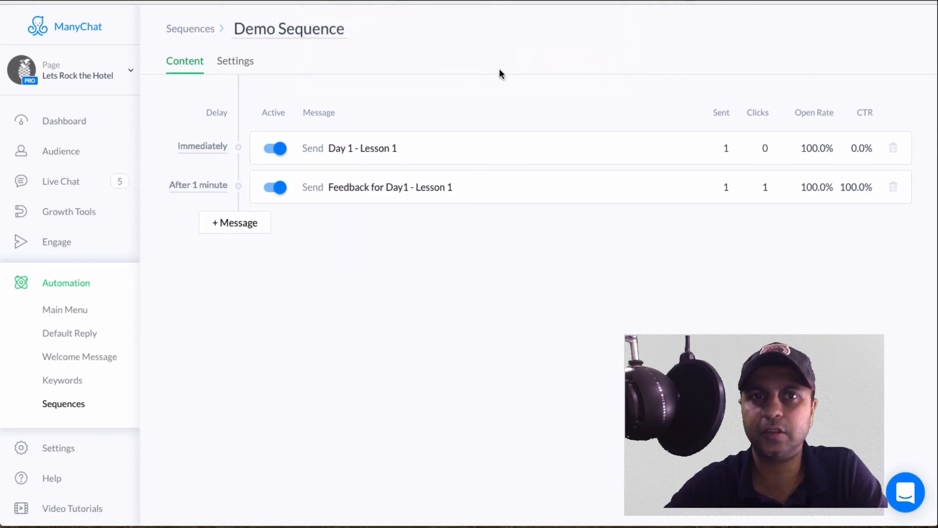
Step: Add five new empty messages to the end of the Demo Sequence
{"action": "left_click", "coordinate": [246, 228]}
{"action": "left_click", "coordinate": [236, 267]}
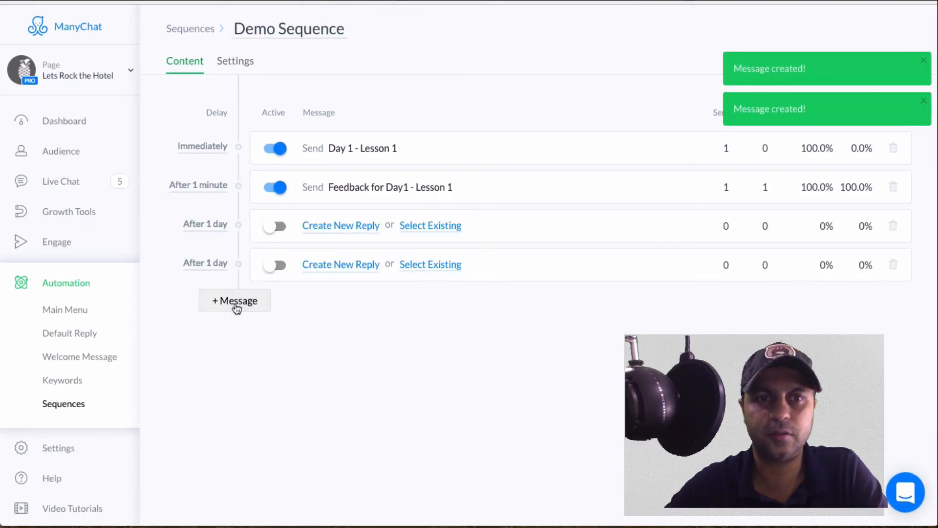
{"action": "left_click", "coordinate": [235, 302]}
{"action": "left_click", "coordinate": [235, 342]}
{"action": "left_click", "coordinate": [234, 384]}
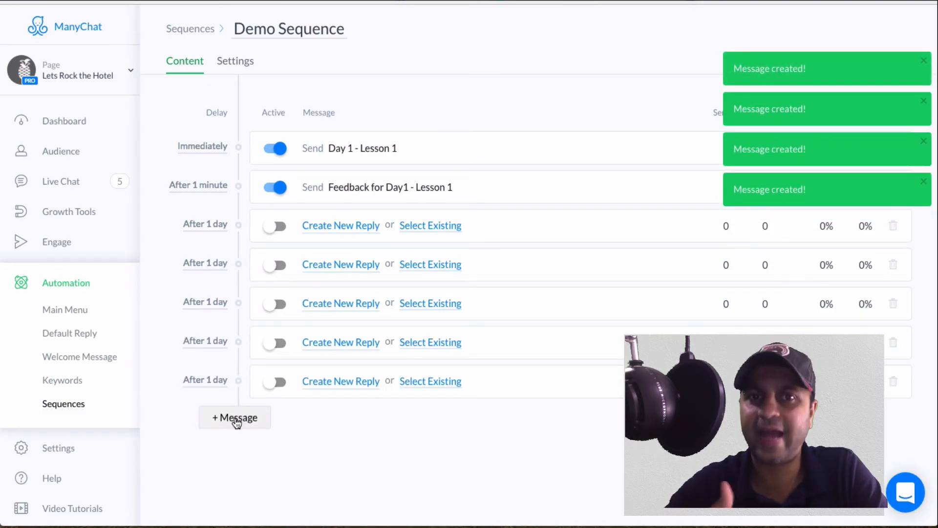
Step: Delete the five empty messages from the Demo Sequence, starting with the last one
{"action": "left_click", "coordinate": [894, 381]}
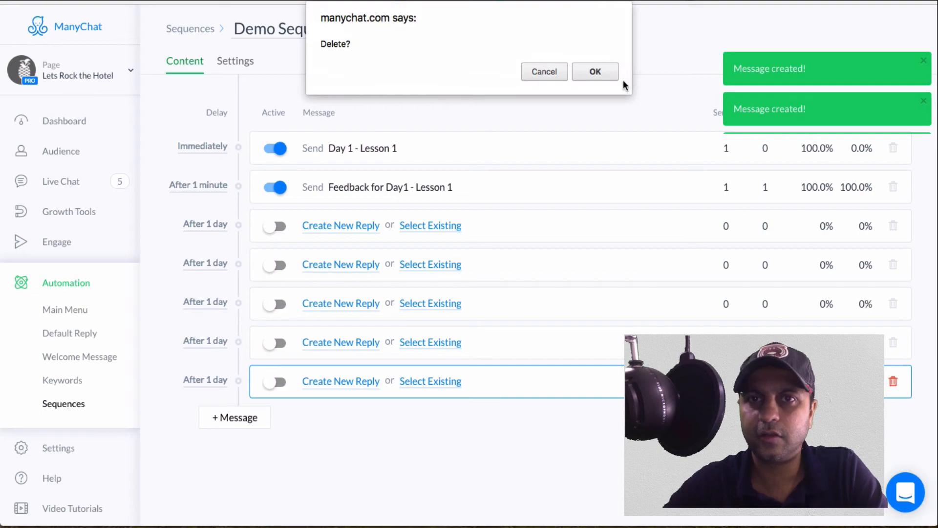
{"action": "left_click", "coordinate": [611, 73]}
{"action": "left_click", "coordinate": [894, 342]}
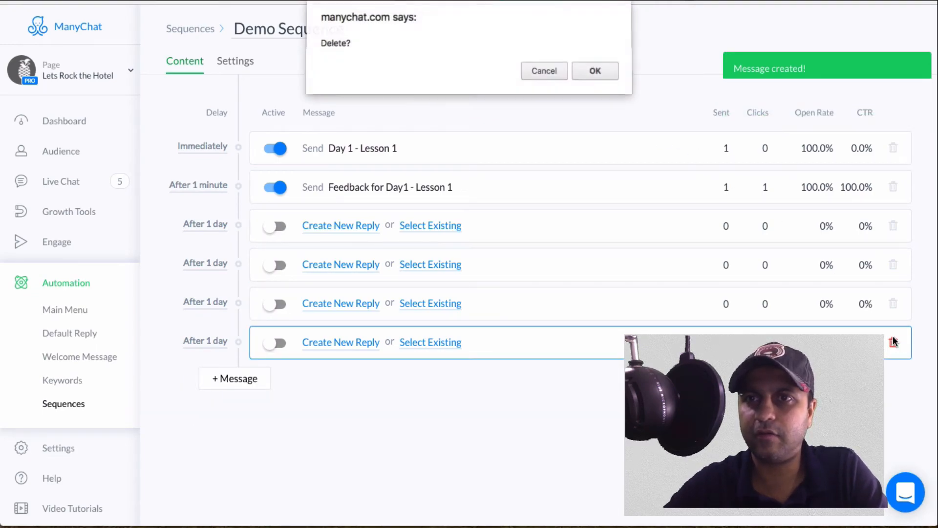
{"action": "left_click", "coordinate": [597, 71]}
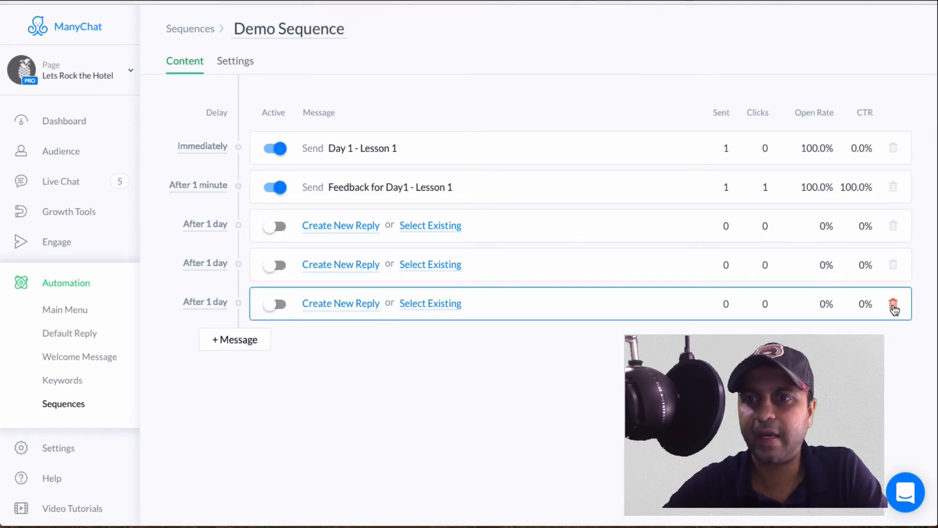
{"action": "left_click", "coordinate": [893, 307]}
{"action": "left_click", "coordinate": [597, 71]}
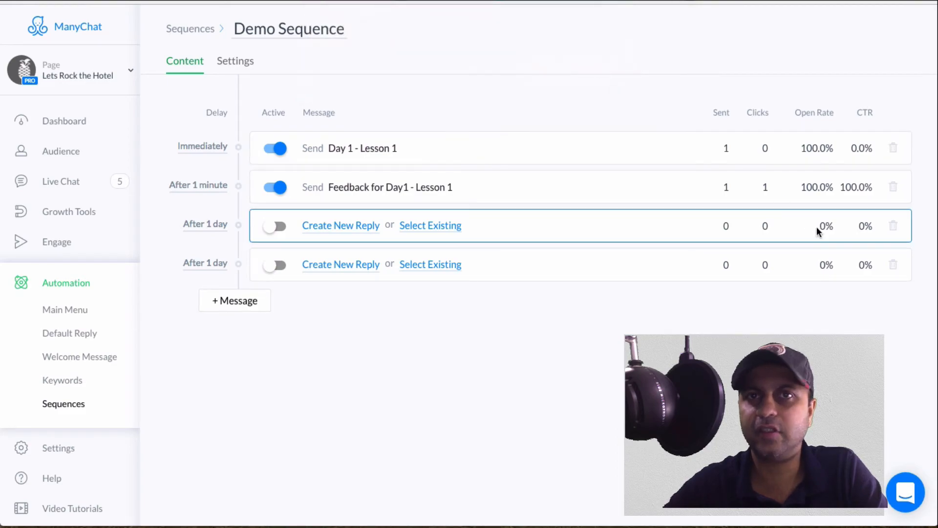
{"action": "left_click", "coordinate": [895, 268]}
{"action": "left_click", "coordinate": [604, 72]}
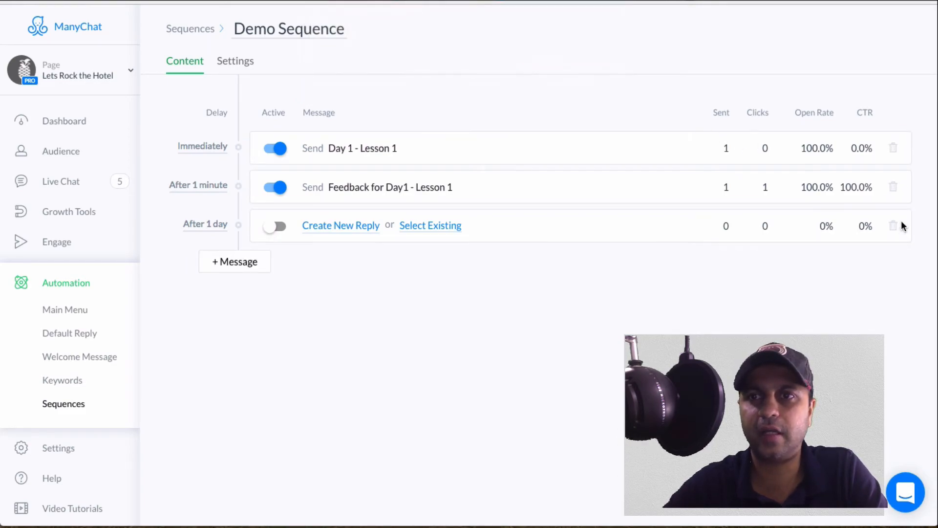
{"action": "left_click", "coordinate": [894, 227]}
{"action": "left_click", "coordinate": [597, 71]}
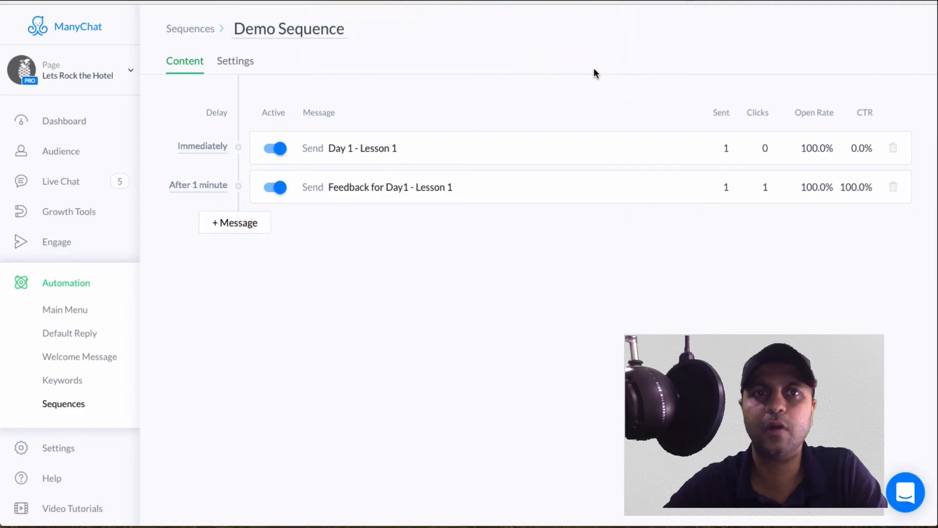
Step: Limit the sequence's sending days to Monday through Friday, excluding Saturday and Sunday
{"action": "left_click", "coordinate": [238, 69]}
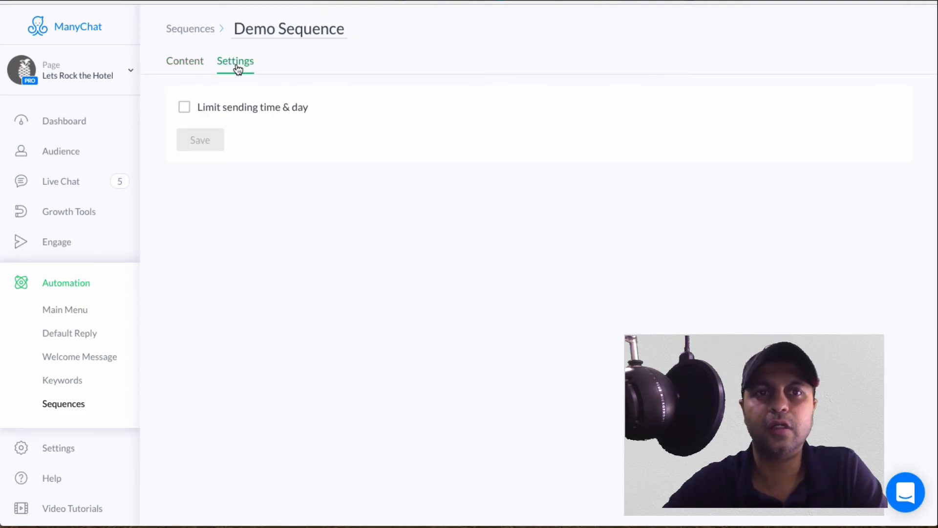
{"action": "left_click", "coordinate": [243, 114]}
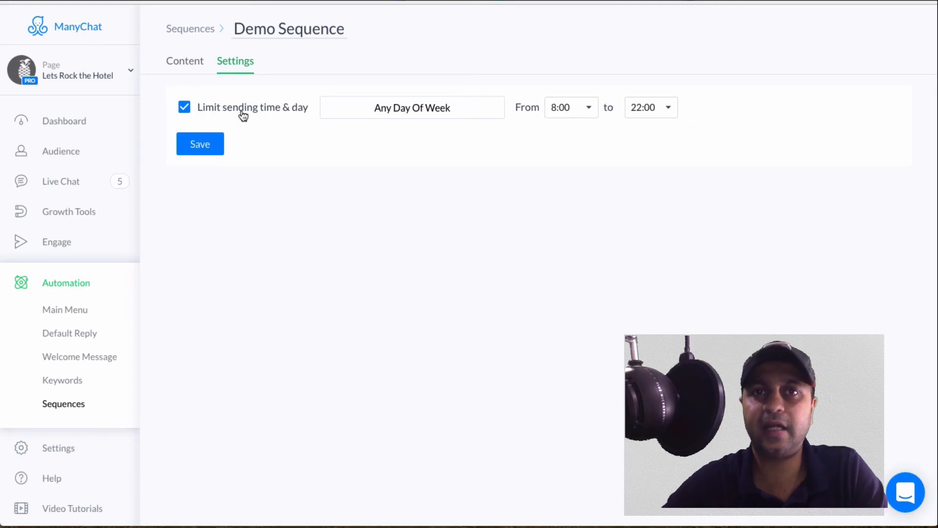
{"action": "left_click", "coordinate": [477, 112]}
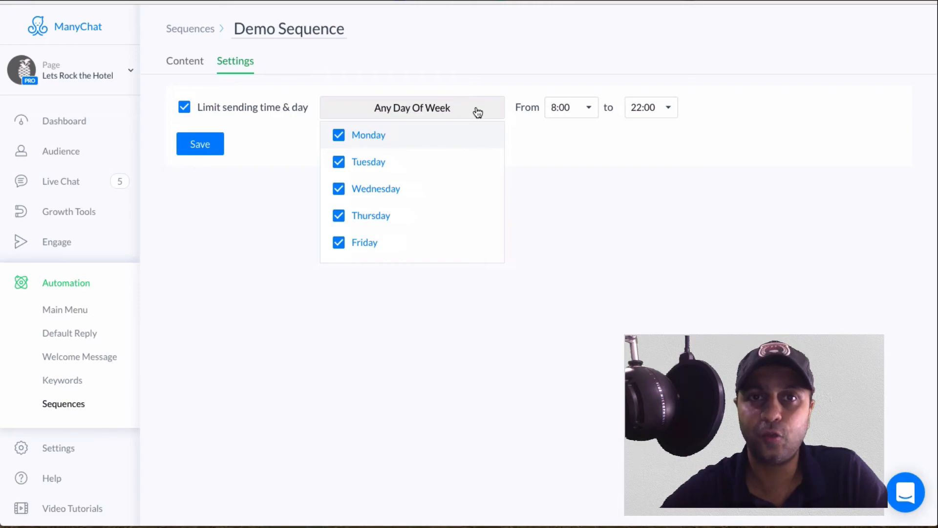
{"action": "scroll", "coordinate": [441, 234], "scroll_direction": "down", "scroll_amount": 2}
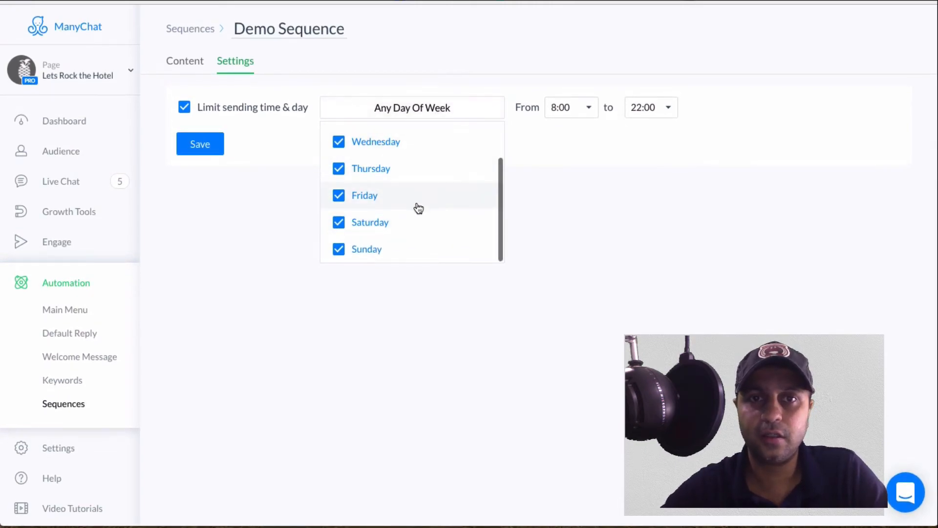
{"action": "scroll", "coordinate": [438, 197], "scroll_direction": "up", "scroll_amount": 2}
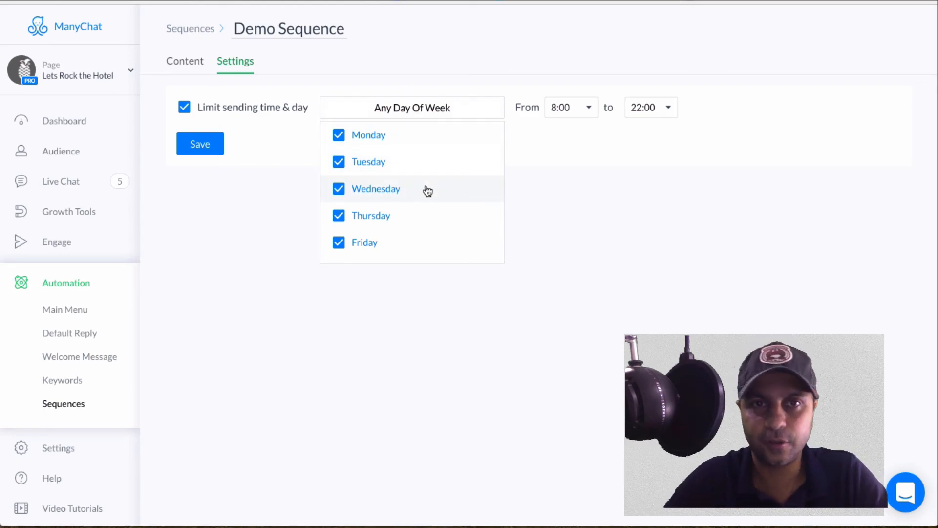
{"action": "scroll", "coordinate": [436, 181], "scroll_direction": "down", "scroll_amount": 2}
{"action": "left_click", "coordinate": [338, 222]}
{"action": "left_click", "coordinate": [338, 250]}
{"action": "scroll", "coordinate": [439, 163], "scroll_direction": "up", "scroll_amount": 2}
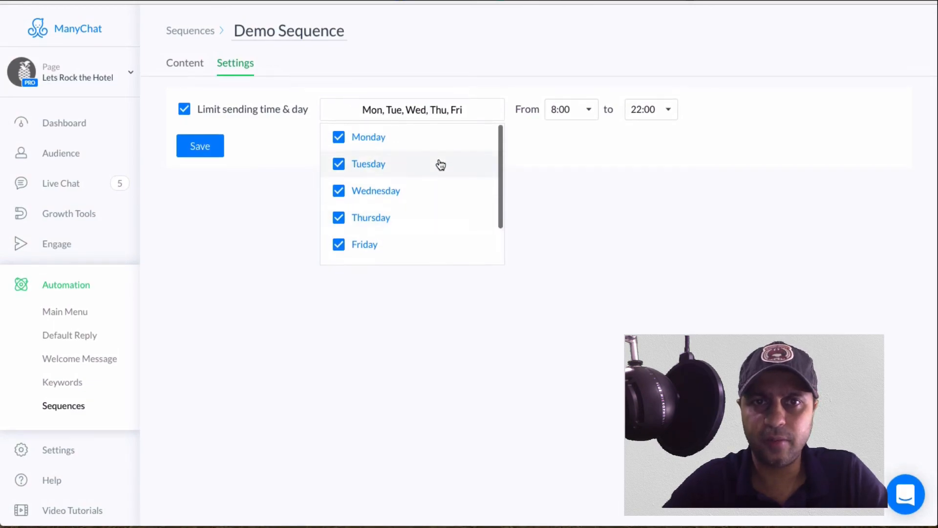
Step: Set the sequence's allowed sending hours from 10:00 to 20:00
{"action": "left_click", "coordinate": [583, 112]}
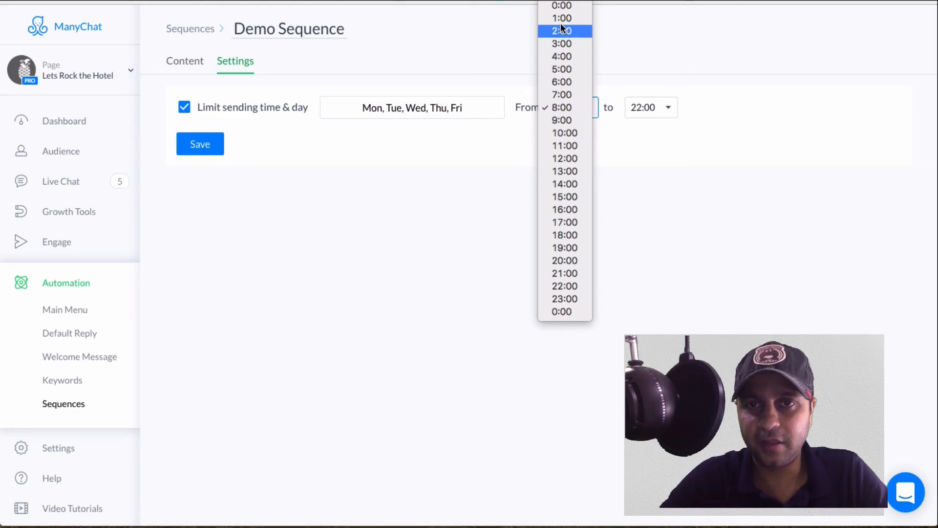
{"action": "left_click", "coordinate": [579, 134]}
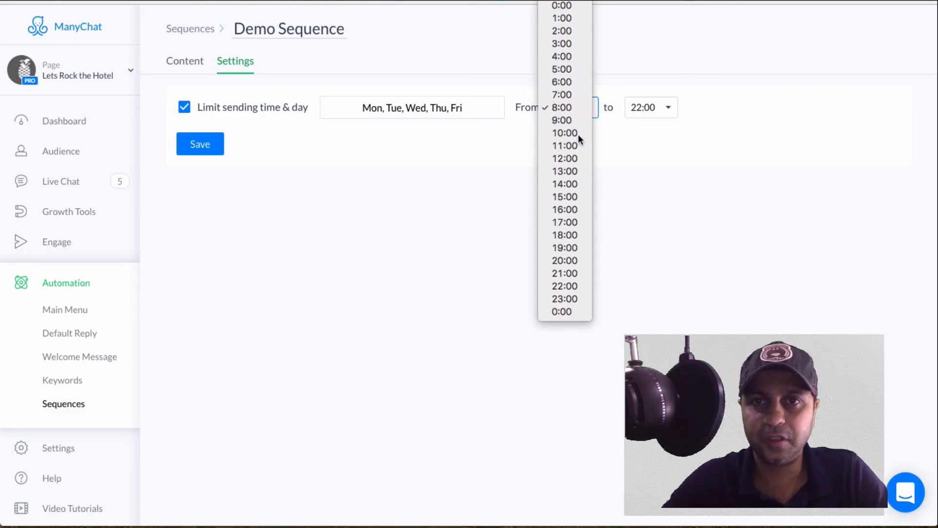
{"action": "left_click", "coordinate": [652, 109]}
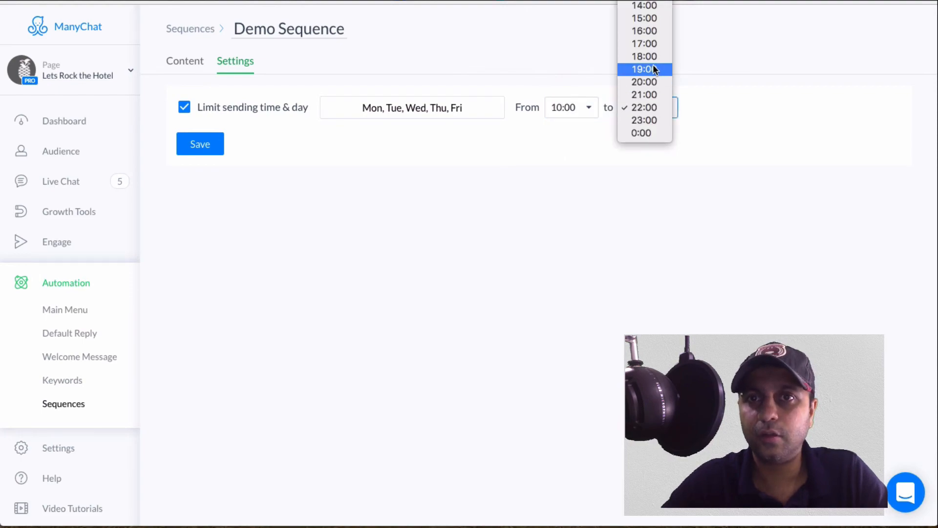
{"action": "left_click", "coordinate": [653, 80]}
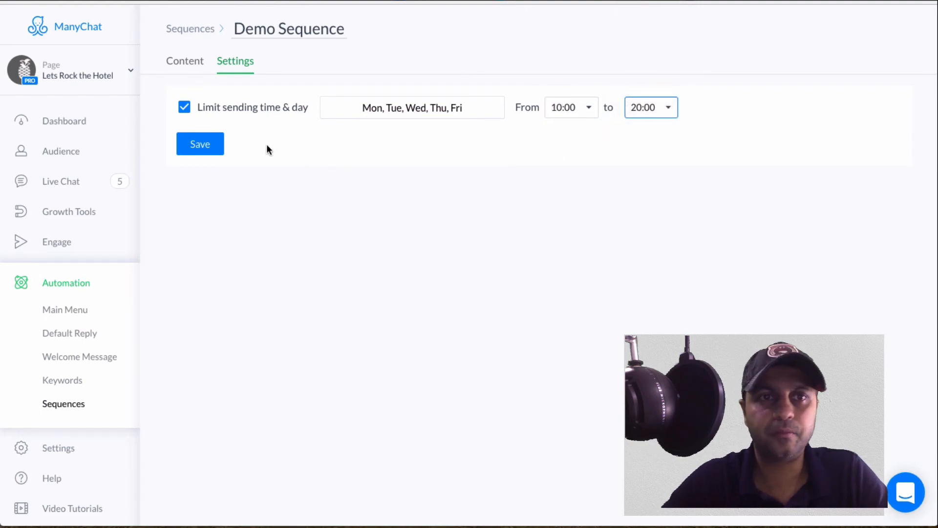
Step: Save the sequence's sending day and time limits and return to its message list
{"action": "left_click", "coordinate": [212, 147]}
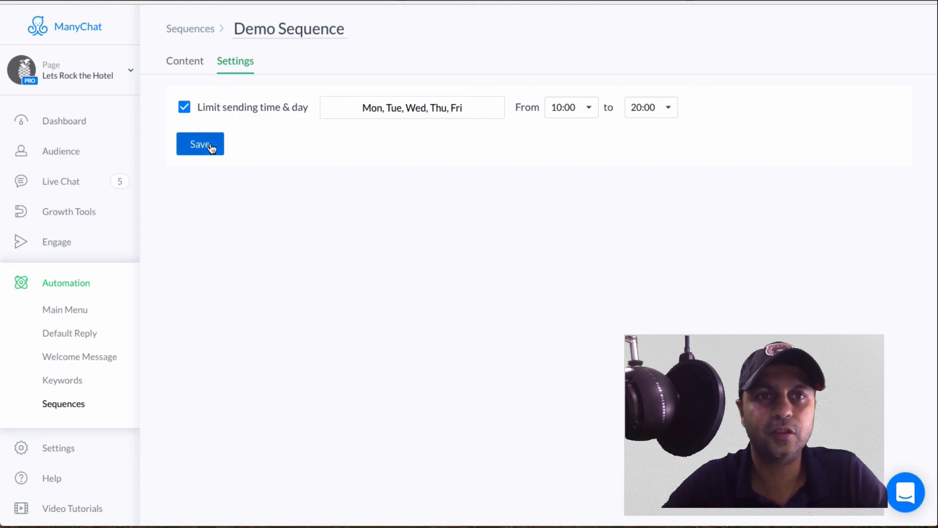
{"action": "left_click", "coordinate": [192, 73]}
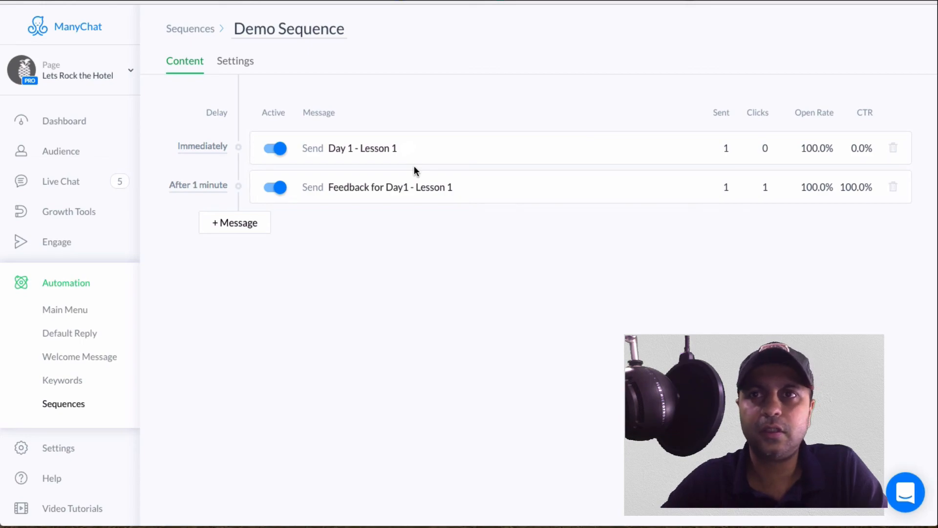
Step: Load the theweddingplanr website in an incognito browser window to test the Messenger opt-in
{"action": "left_click", "coordinate": [839, 60]}
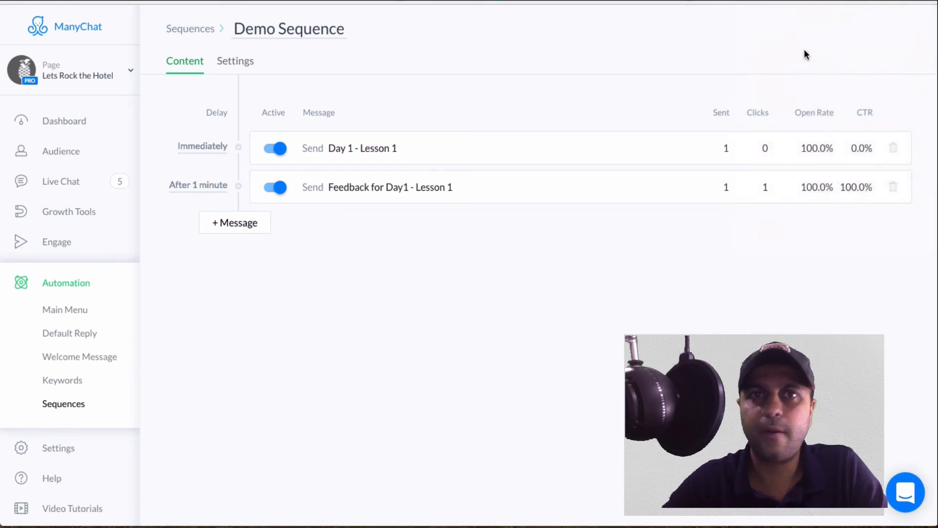
{"action": "type", "text": "ther"}
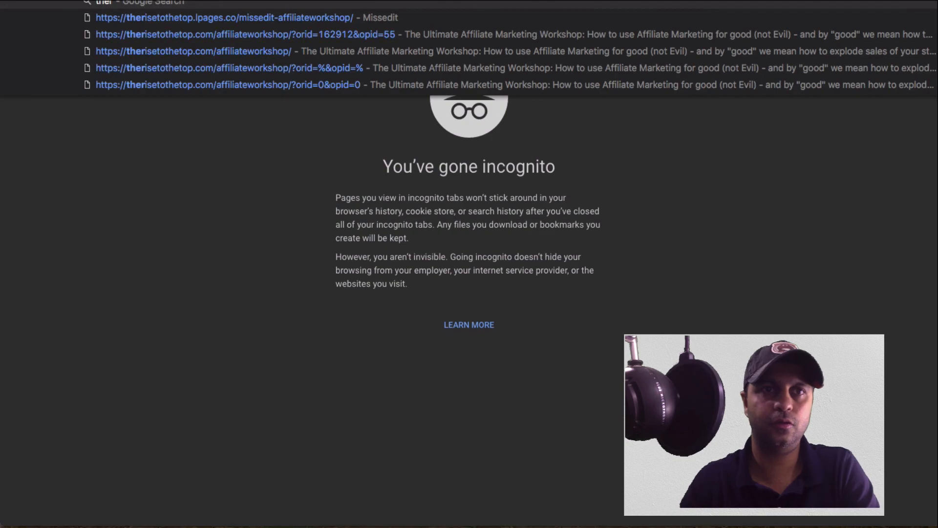
{"action": "type", "text": "wedd"}
{"action": "key", "text": "Return"}
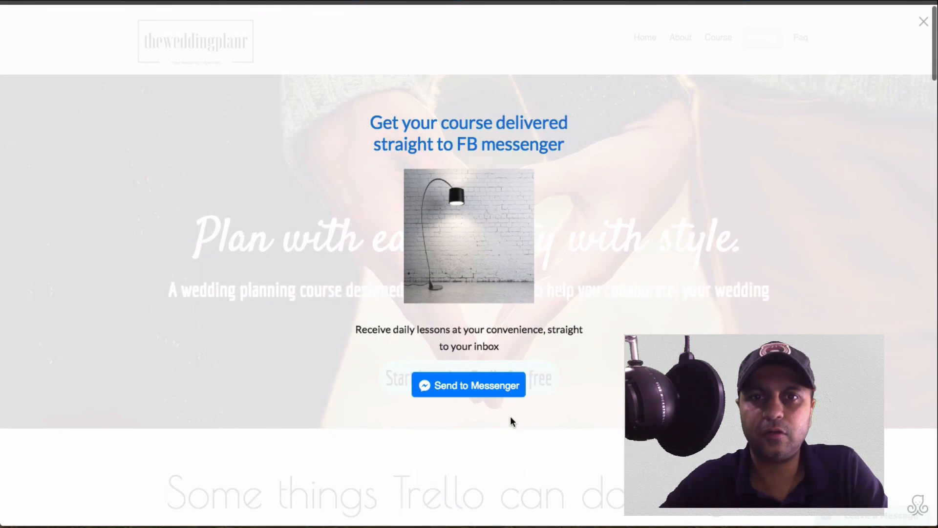
Step: Opt in to the course through Send to Messenger, signing in to Facebook with the saved email and password
{"action": "left_click", "coordinate": [477, 390]}
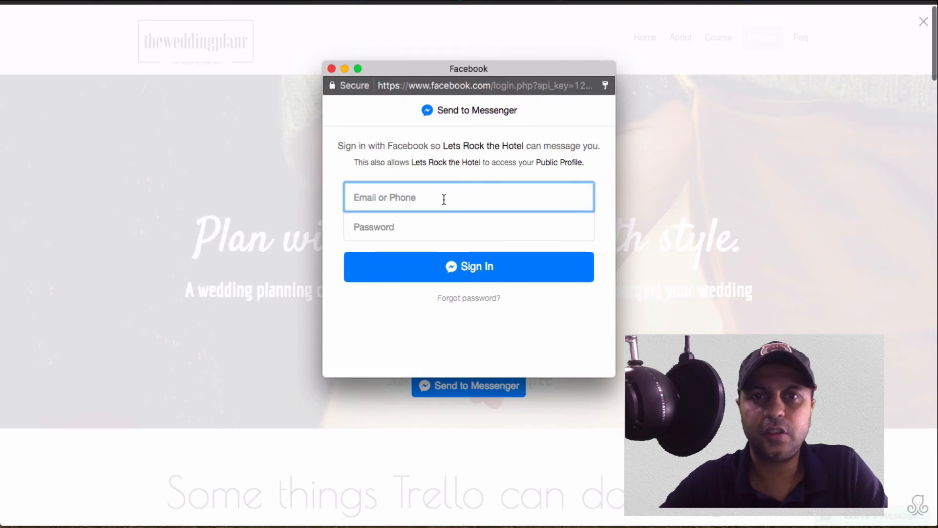
{"action": "type", "text": "s"}
{"action": "key", "text": "Down"}
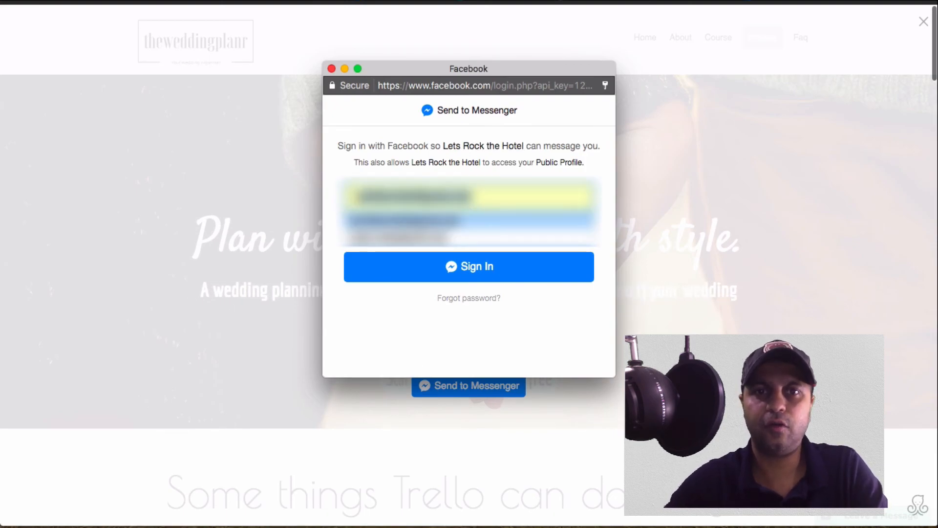
{"action": "key", "text": "Tab"}
{"action": "key", "text": "Return"}
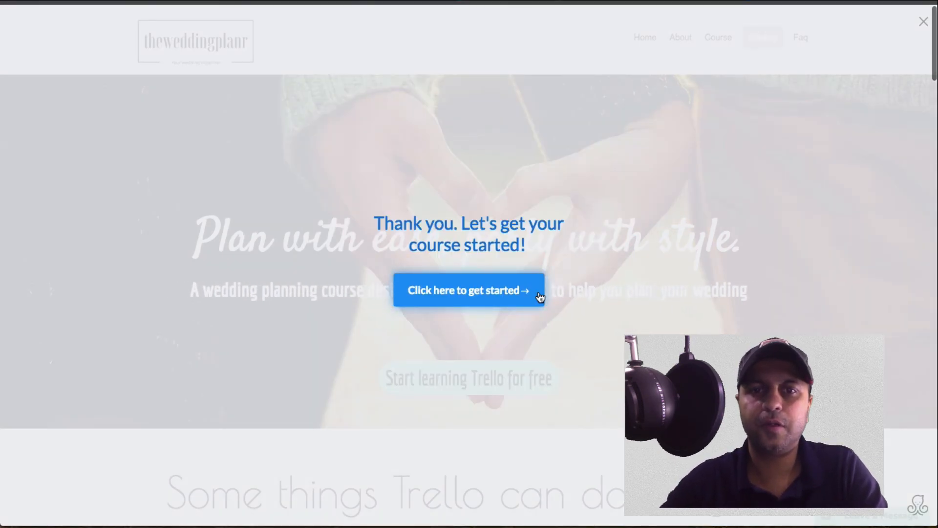
Step: Continue from the thank-you page to Messenger and check the Lets Rock the Hotel conversation for the welcome message
{"action": "left_click", "coordinate": [540, 297]}
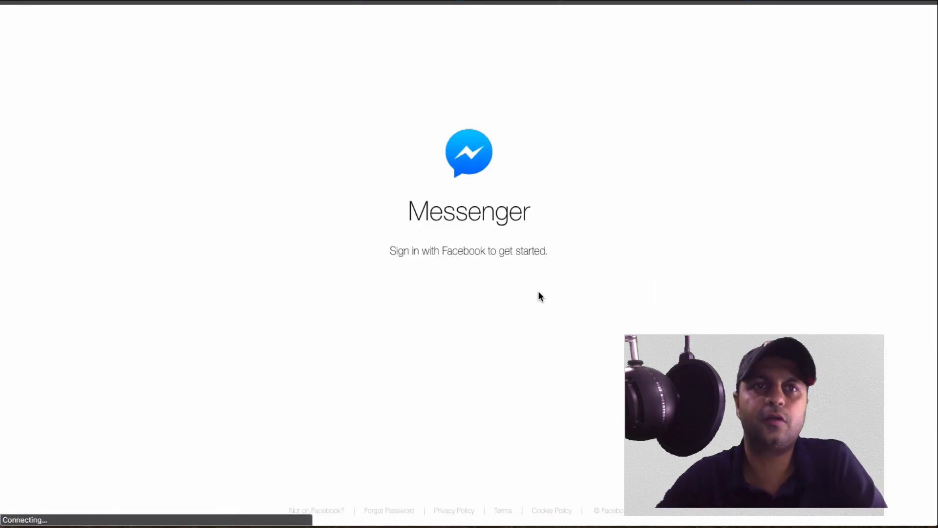
{"action": "left_click", "coordinate": [539, 292]}
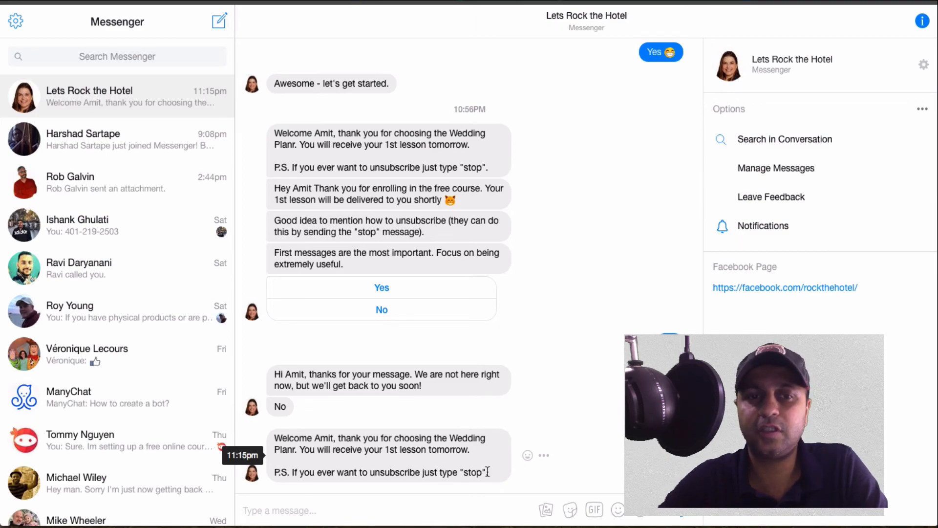
{"action": "left_click", "coordinate": [443, 510]}
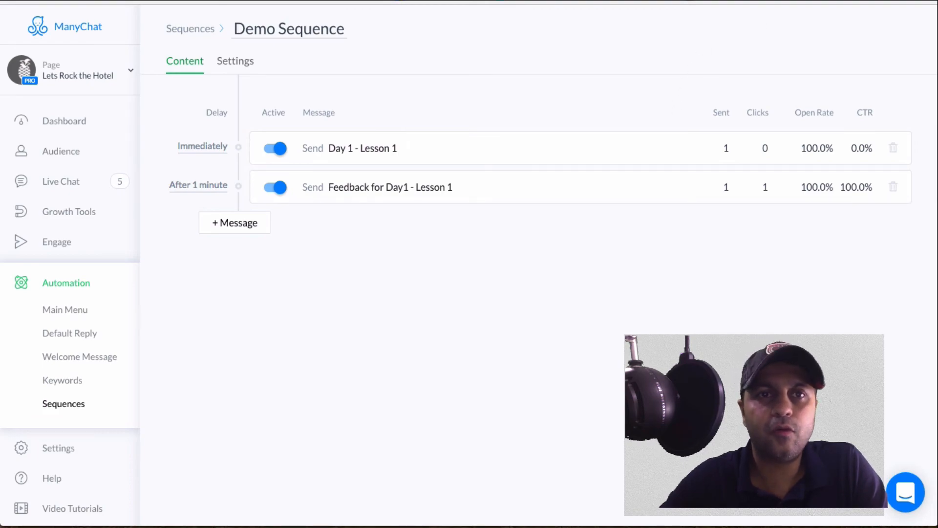
Step: Switch back to ManyChat and look over the Demo Sequence's settings and message list
{"action": "left_click", "coordinate": [234, 63]}
{"action": "left_click", "coordinate": [187, 67]}
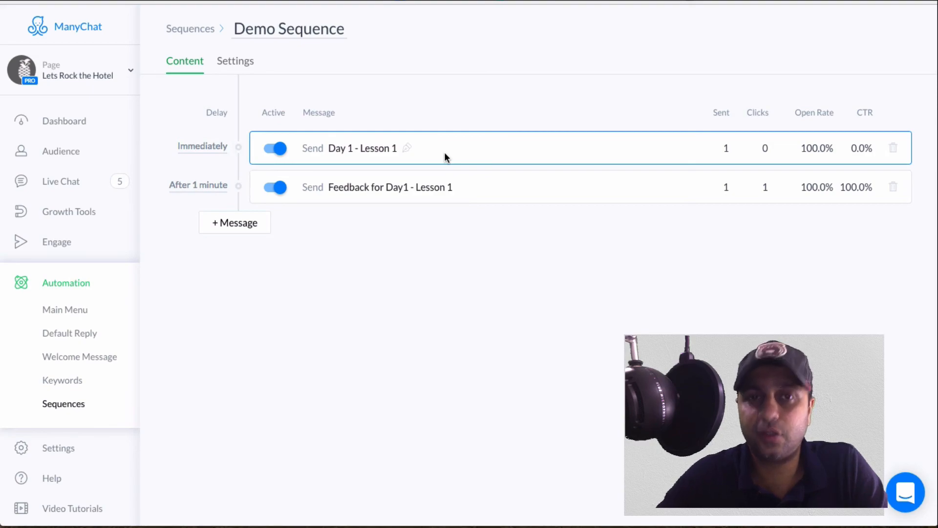
Step: Remove the VIDDYOZE-my-intro-trello.mov file block from the Day 1 - Lesson 1 message
{"action": "left_click", "coordinate": [376, 153]}
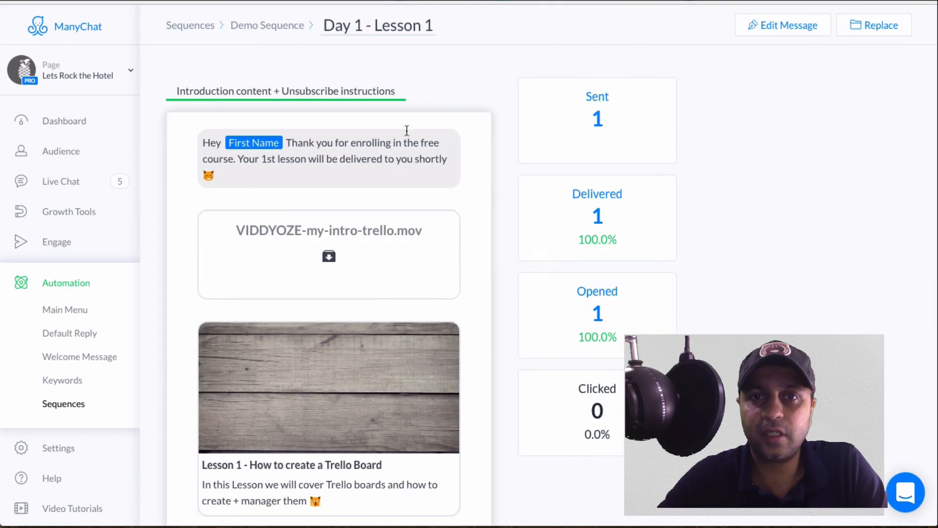
{"action": "scroll", "coordinate": [476, 133], "scroll_direction": "down", "scroll_amount": 2}
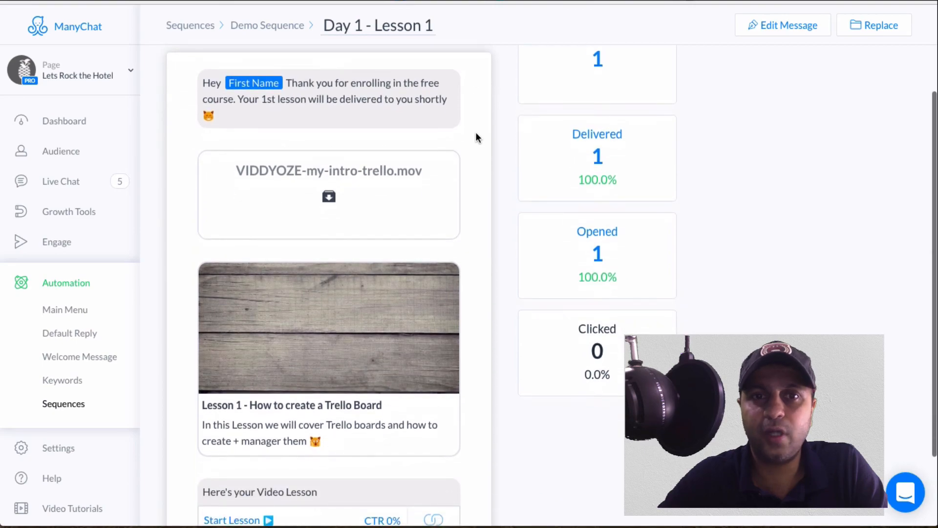
{"action": "left_click", "coordinate": [768, 30]}
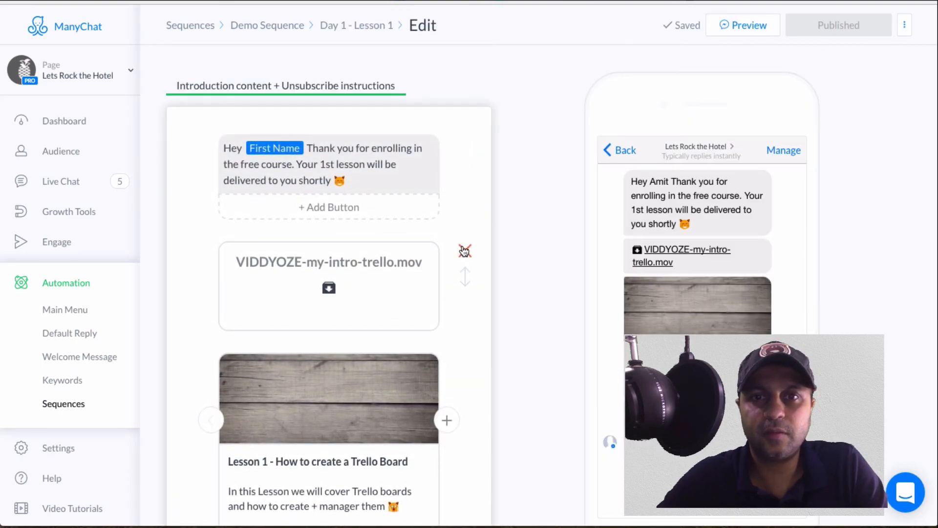
{"action": "left_click", "coordinate": [464, 251]}
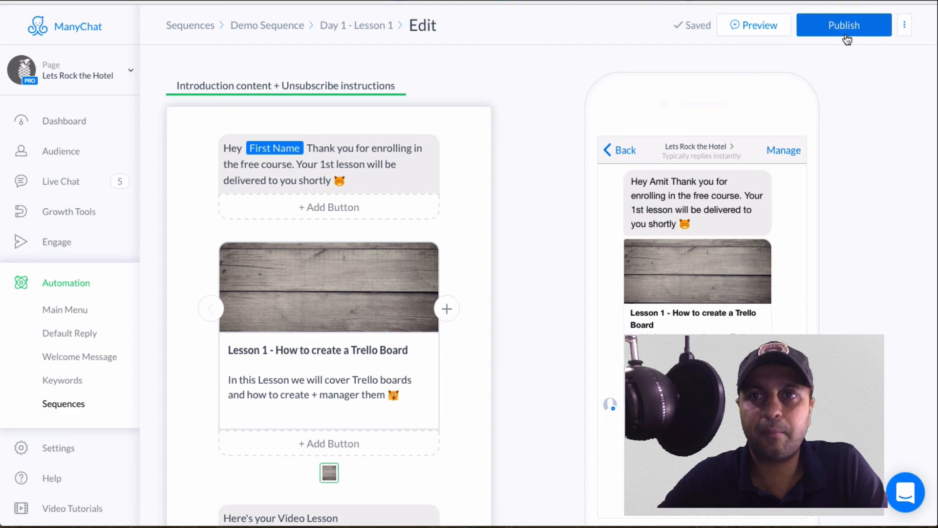
Step: Discard the unpublished edits to Day 1 - Lesson 1 by reverting the message to its published version
{"action": "left_click", "coordinate": [905, 23]}
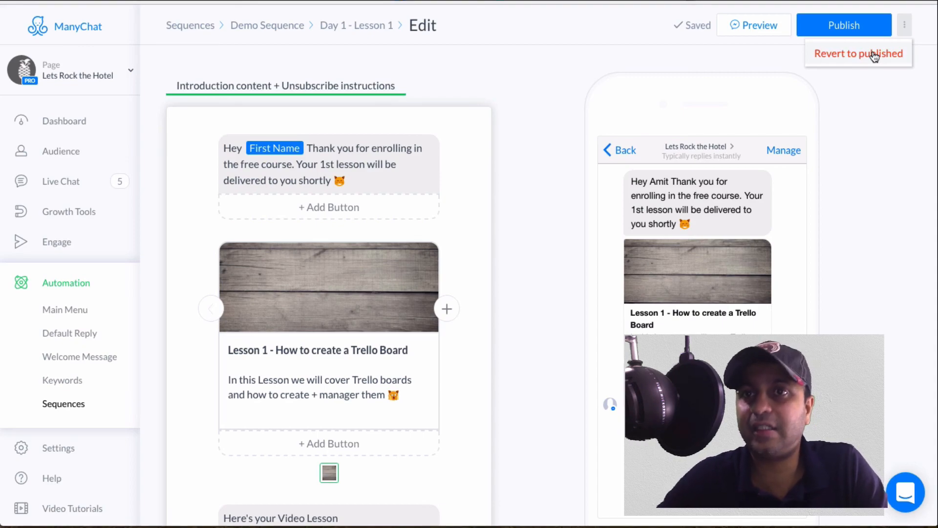
{"action": "left_click", "coordinate": [874, 55]}
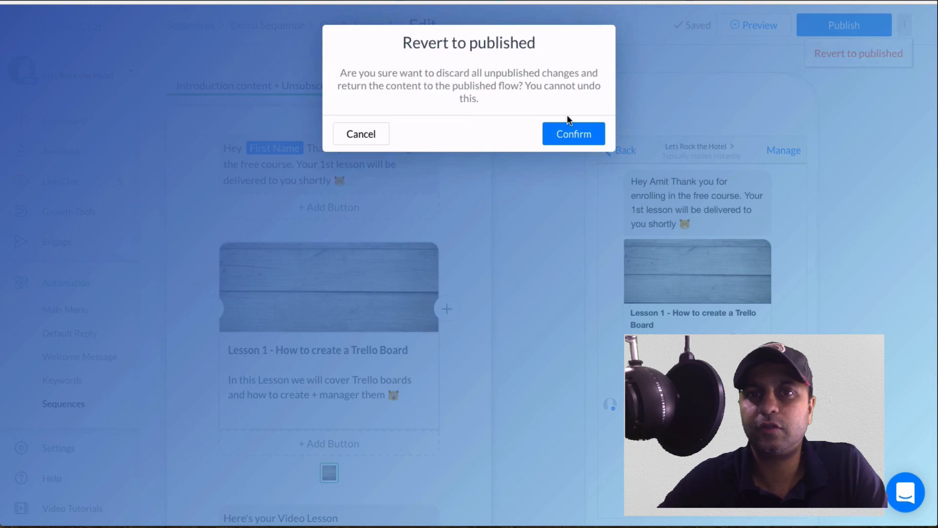
{"action": "left_click", "coordinate": [581, 139]}
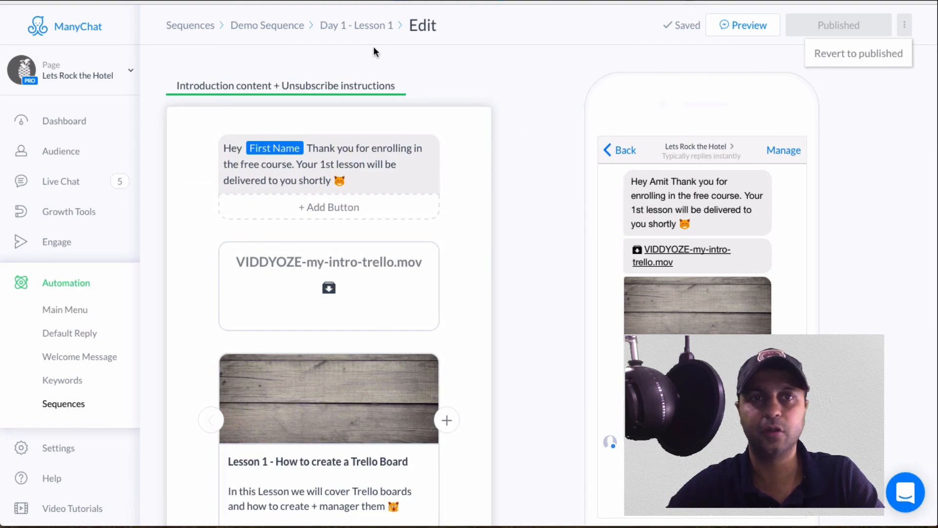
Step: Return to the Demo Sequence overview and recheck the Messenger conversation in the other window
{"action": "left_click", "coordinate": [241, 28]}
{"action": "left_click", "coordinate": [241, 28]}
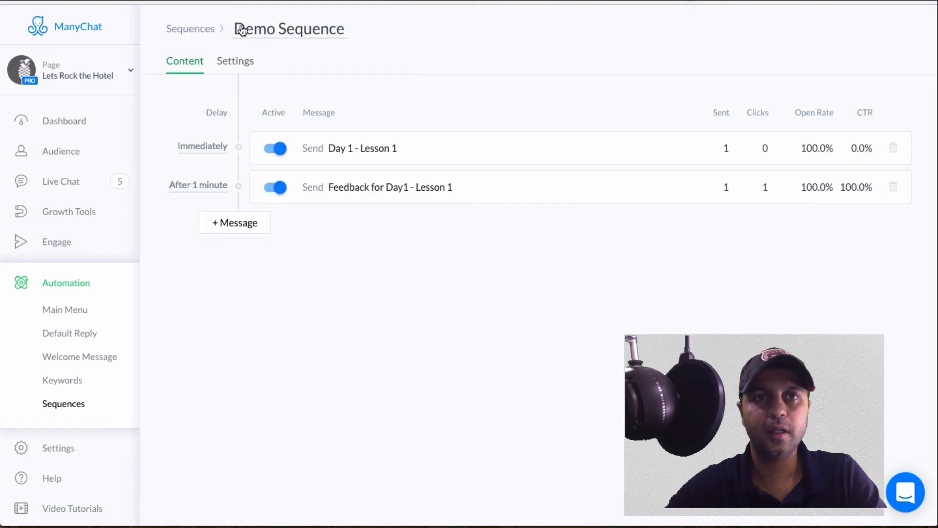
{"action": "key", "text": "ctrl+Up"}
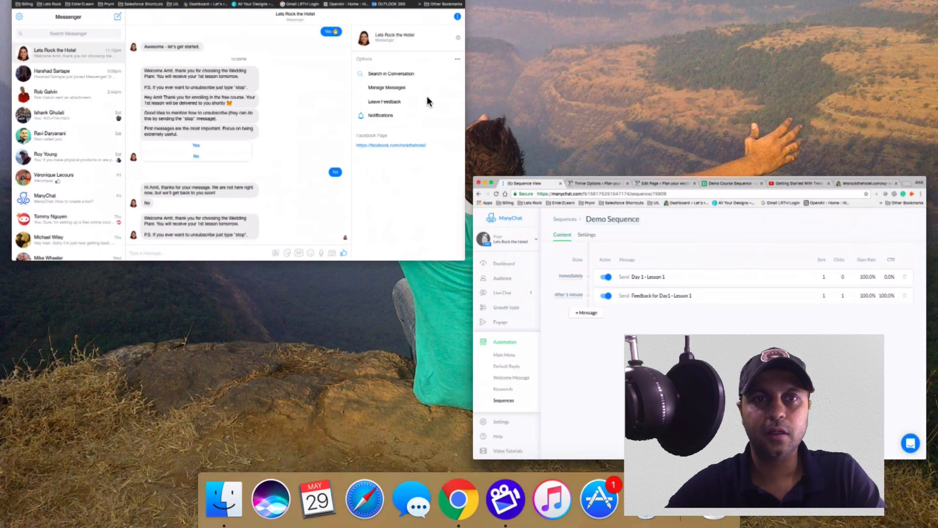
{"action": "left_click", "coordinate": [345, 150]}
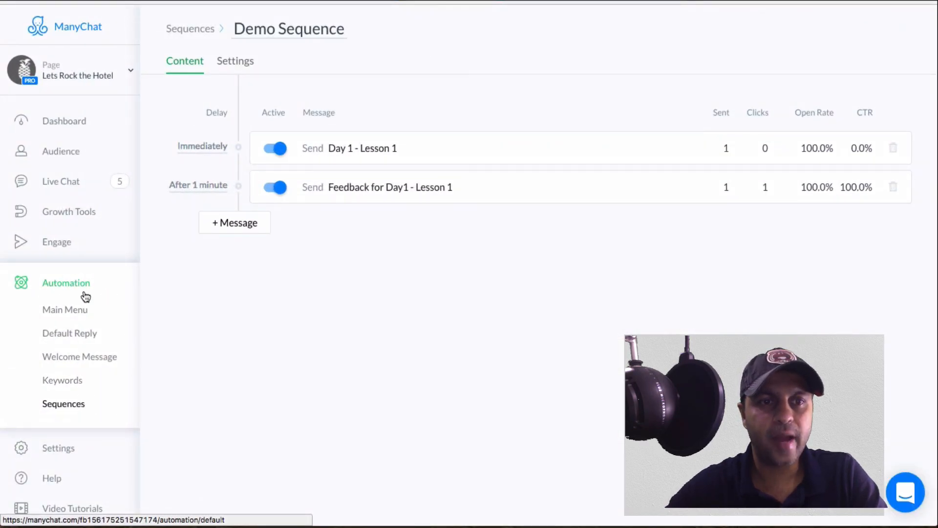
Step: Review the Page Takeover growth tool listed as Growth Tool #5 and return to the growth tools list
{"action": "left_click", "coordinate": [78, 217]}
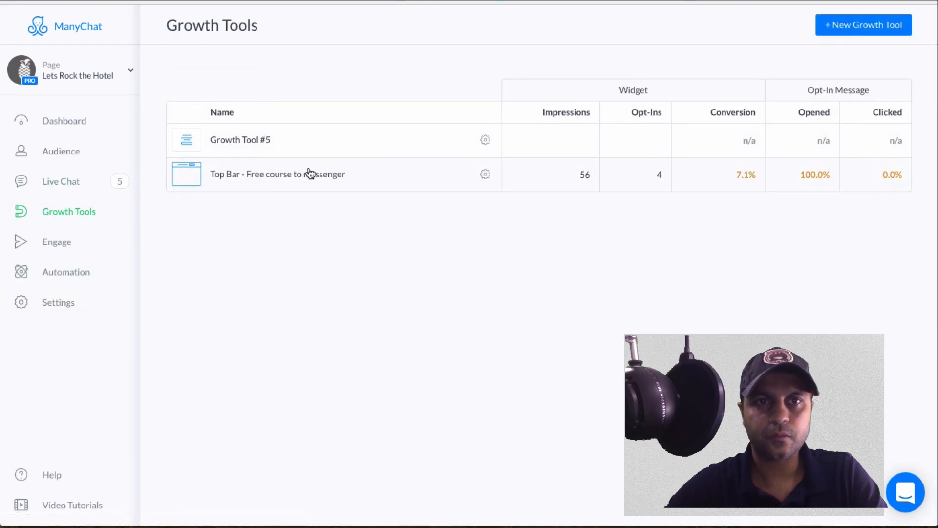
{"action": "left_click", "coordinate": [286, 145]}
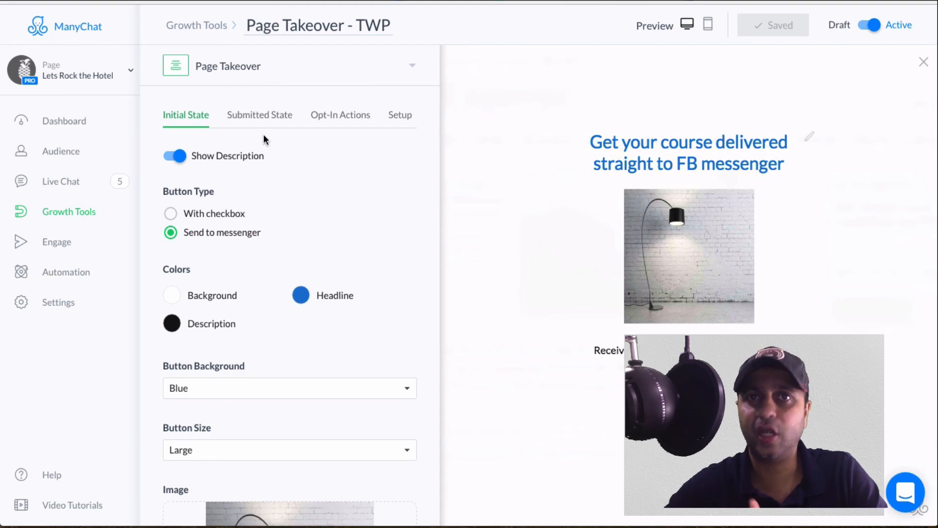
{"action": "left_click", "coordinate": [209, 35]}
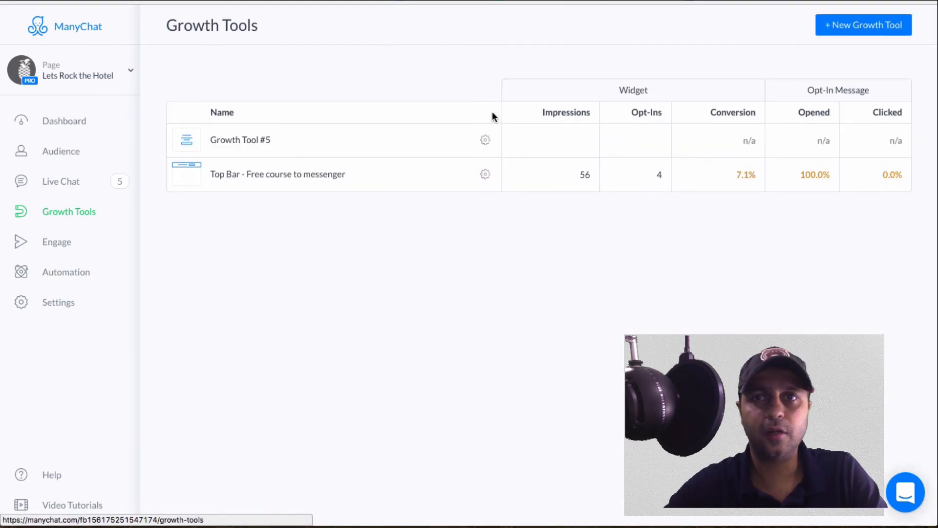
Step: Create a new growth tool of the Landing Page type and review its initial state options
{"action": "left_click", "coordinate": [860, 28]}
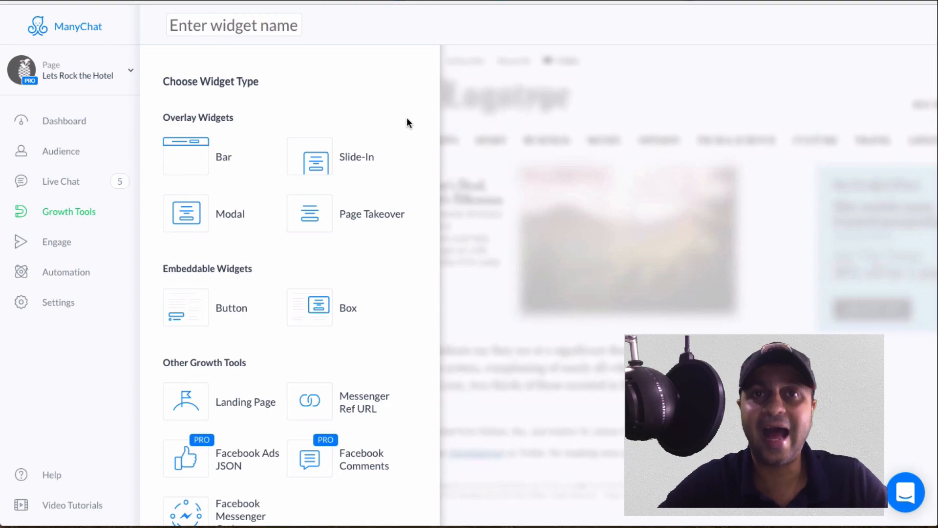
{"action": "scroll", "coordinate": [406, 122], "scroll_direction": "down", "scroll_amount": 1}
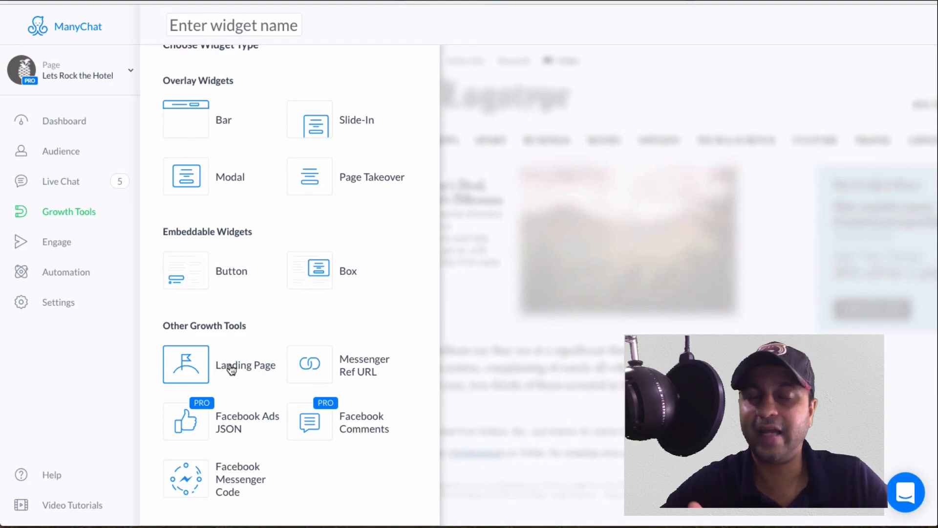
{"action": "left_click", "coordinate": [232, 370]}
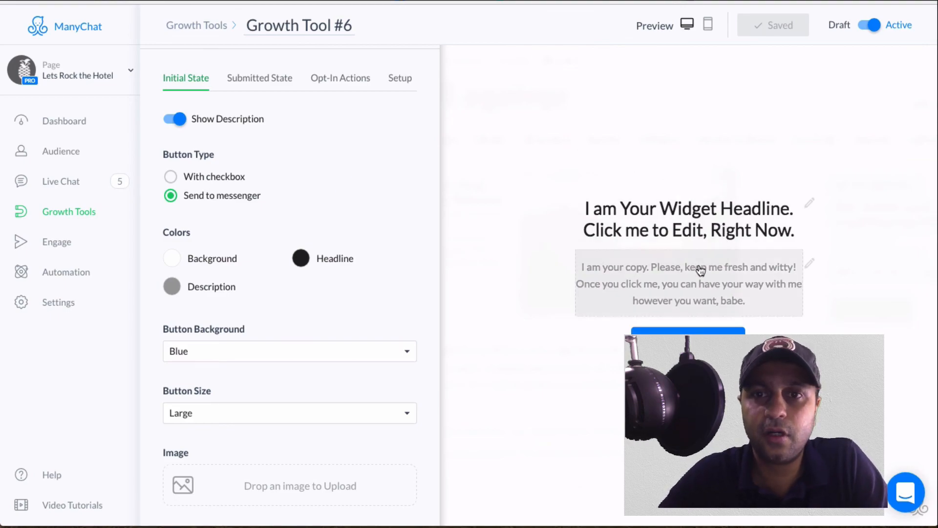
{"action": "scroll", "coordinate": [291, 195], "scroll_direction": "down", "scroll_amount": 2}
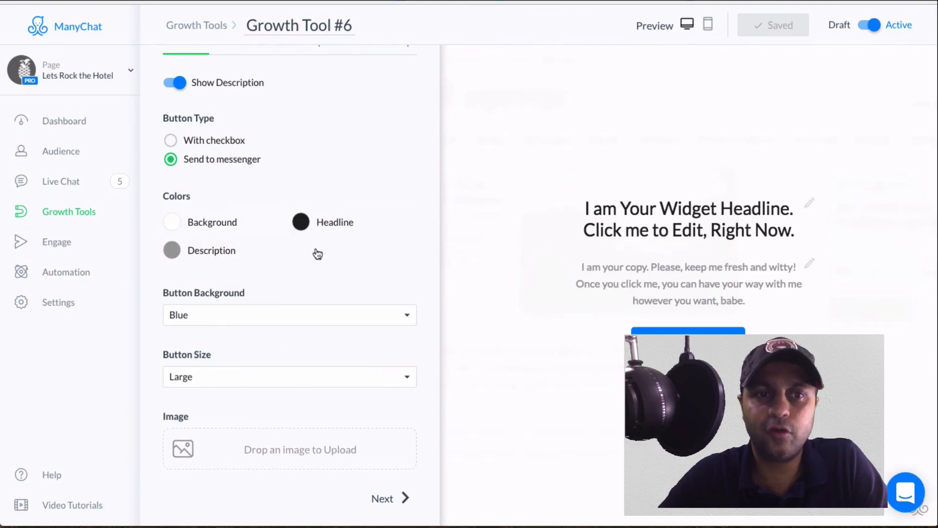
{"action": "scroll", "coordinate": [330, 230], "scroll_direction": "up", "scroll_amount": 3}
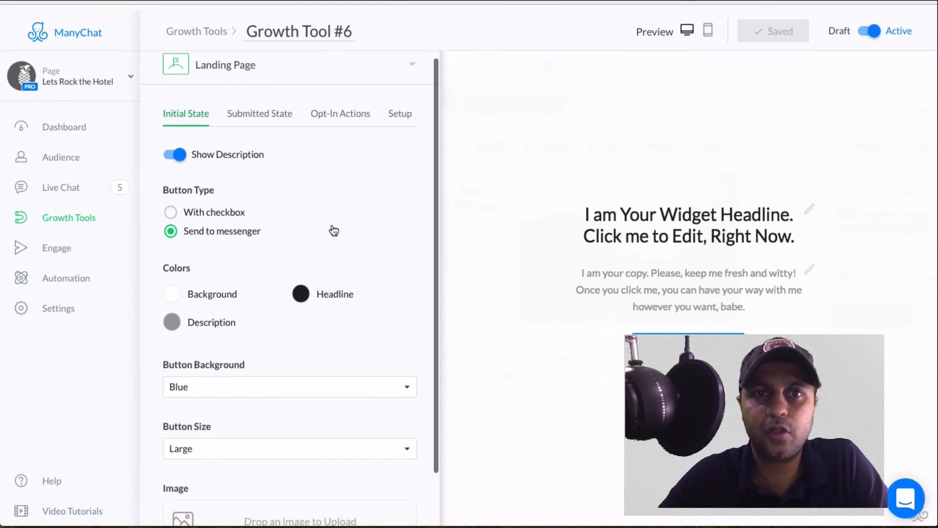
Step: Go back to the growth tools list and view the management options available for Growth Tool #5
{"action": "left_click", "coordinate": [199, 28]}
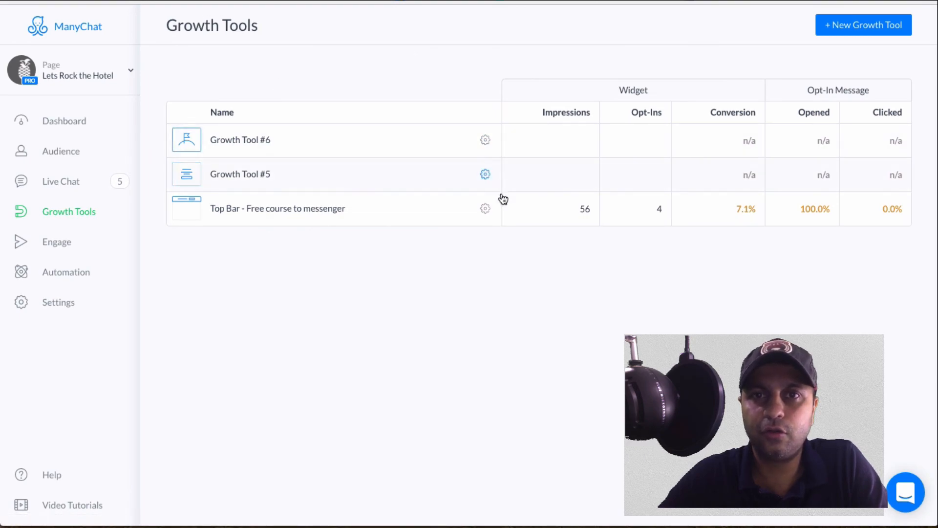
{"action": "left_click", "coordinate": [485, 175]}
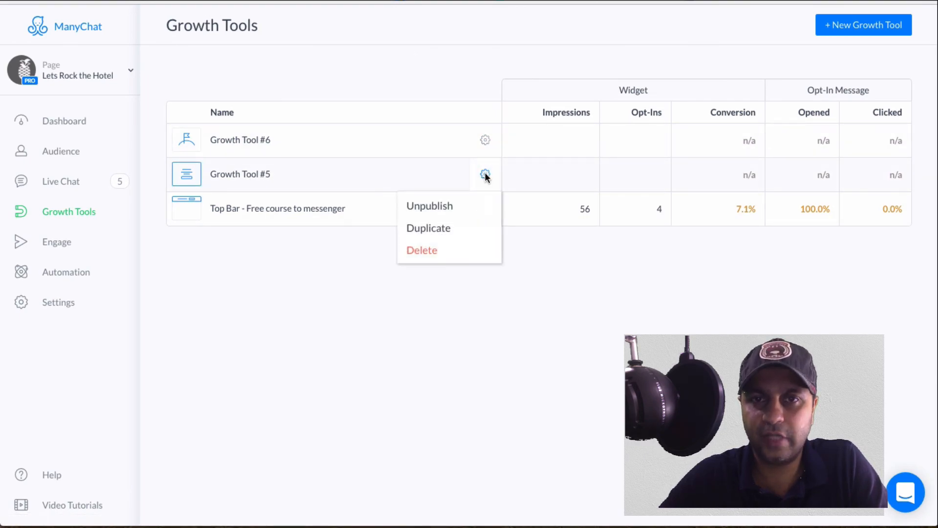
{"action": "left_click", "coordinate": [500, 345]}
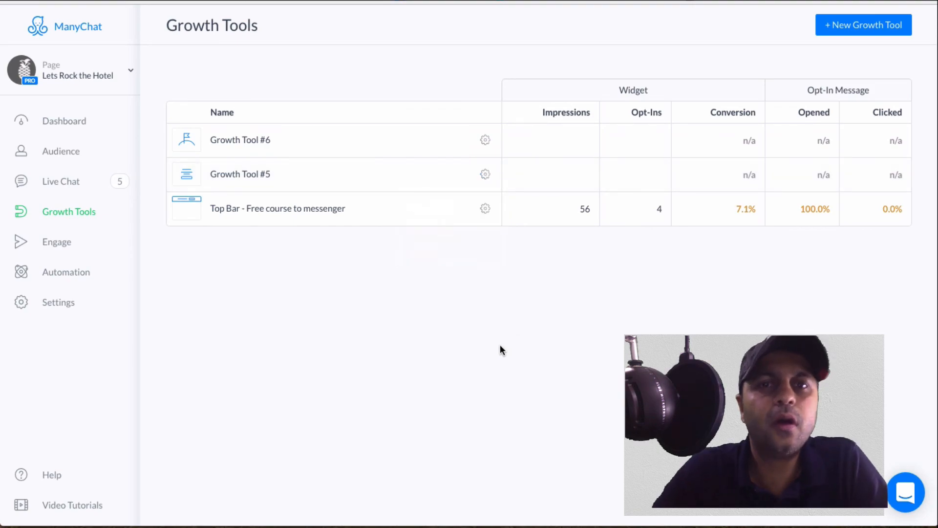